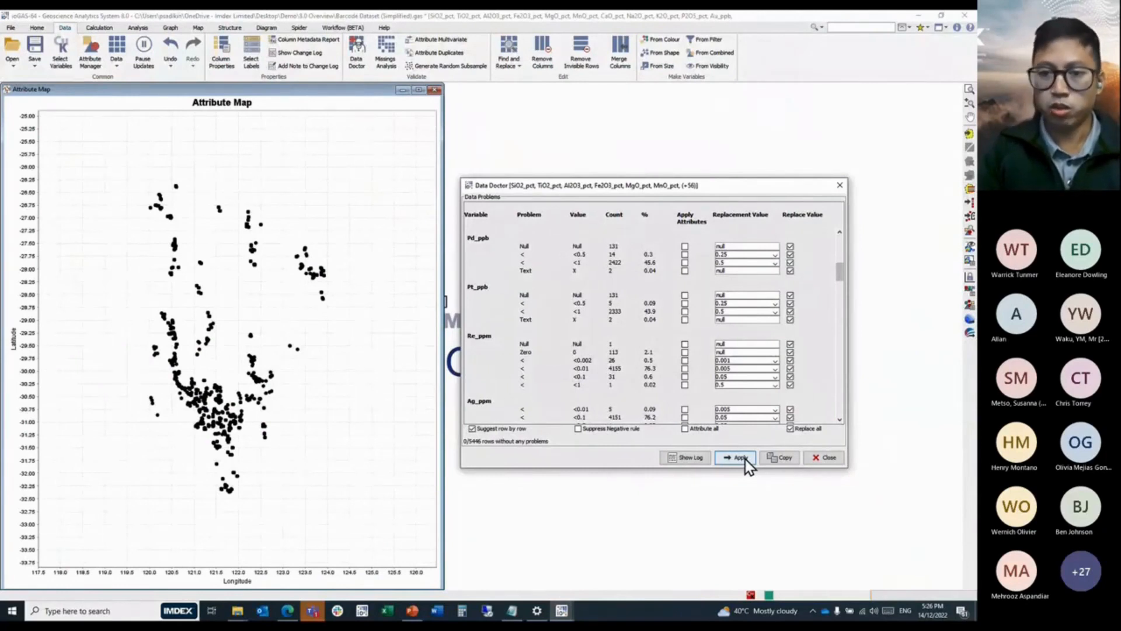
Apply the suggested replacement values to the data problems and close Data Doctor.
left_click(740, 458)
left_click(834, 458)
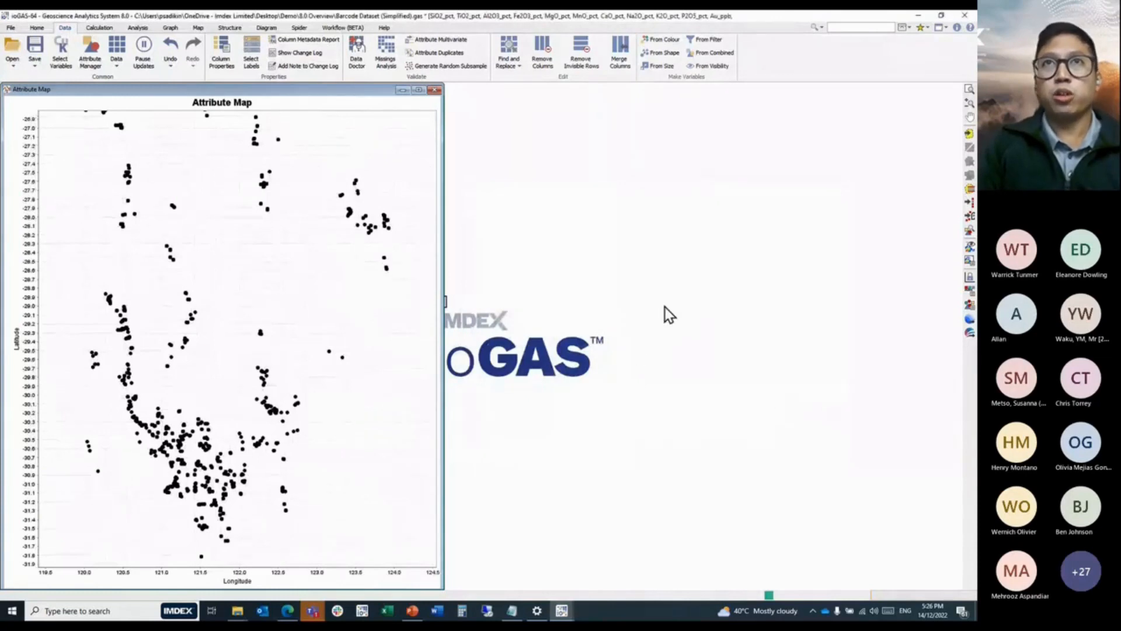
Bring up the variable selection, enlarge its window, sort the available and selected variables alphabetically, and open the provided element groups.
left_click(61, 59)
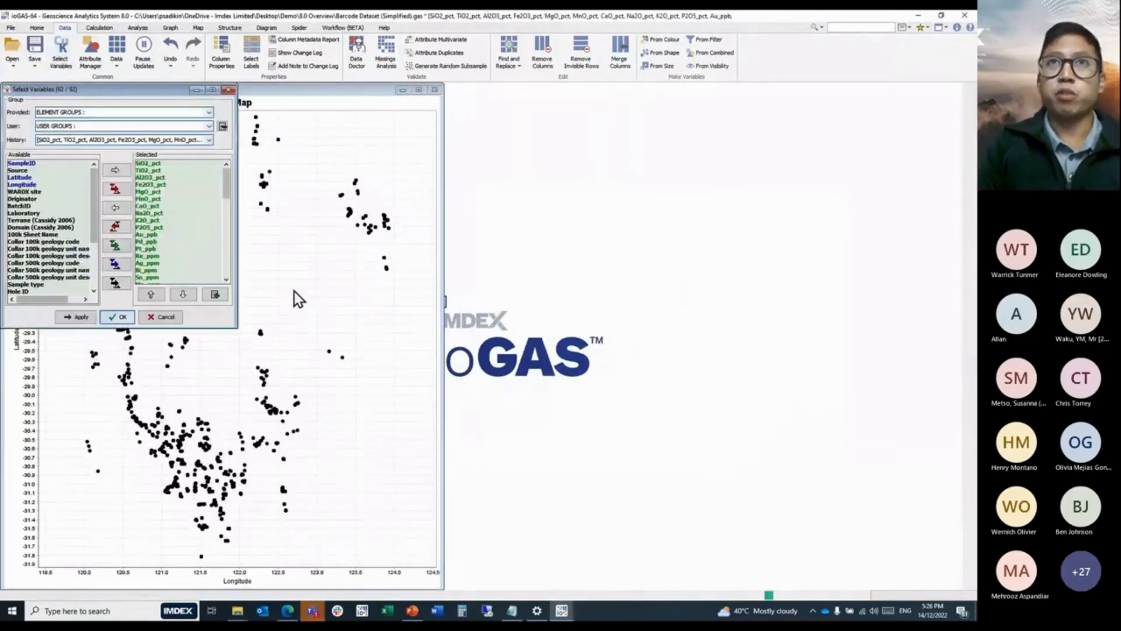
left_click_drag(155, 97, 633, 170)
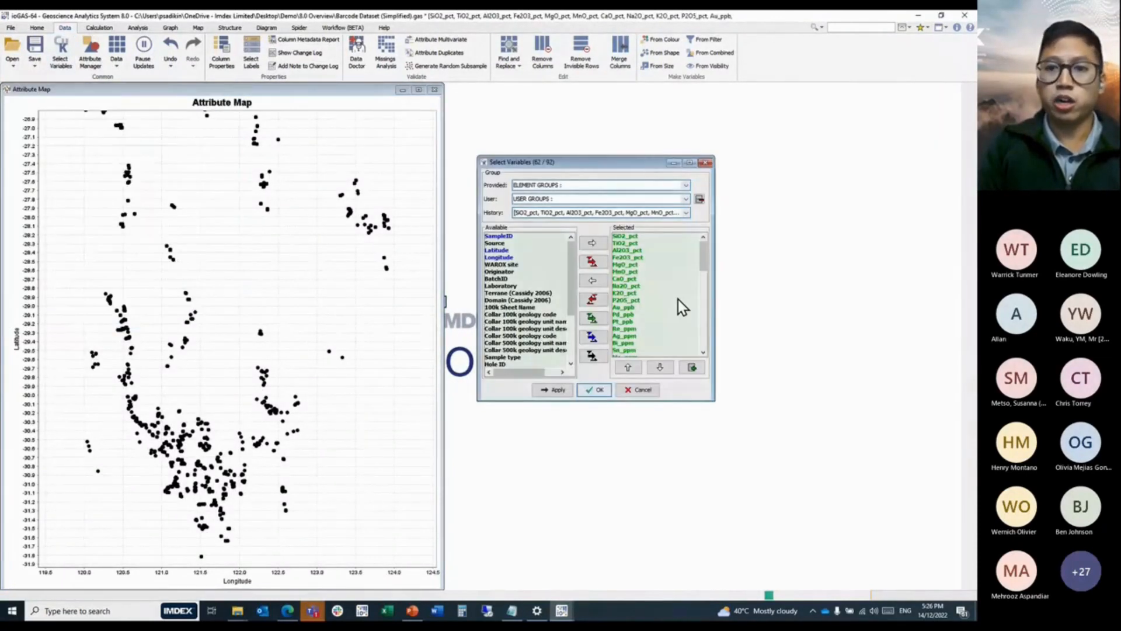
left_click_drag(714, 401, 728, 533)
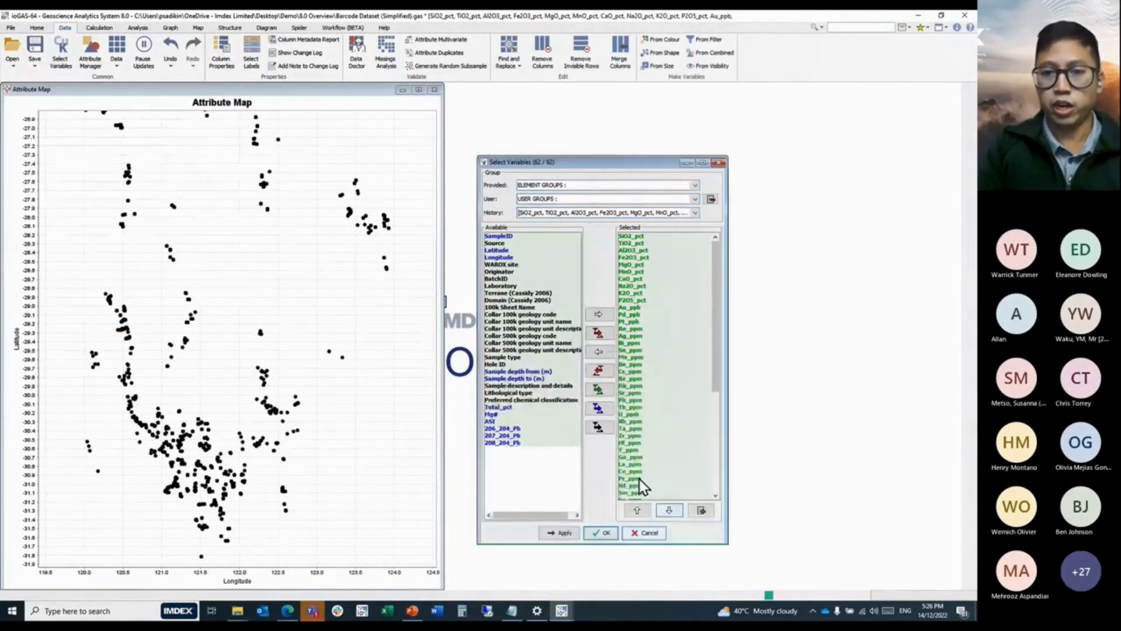
right_click(525, 331)
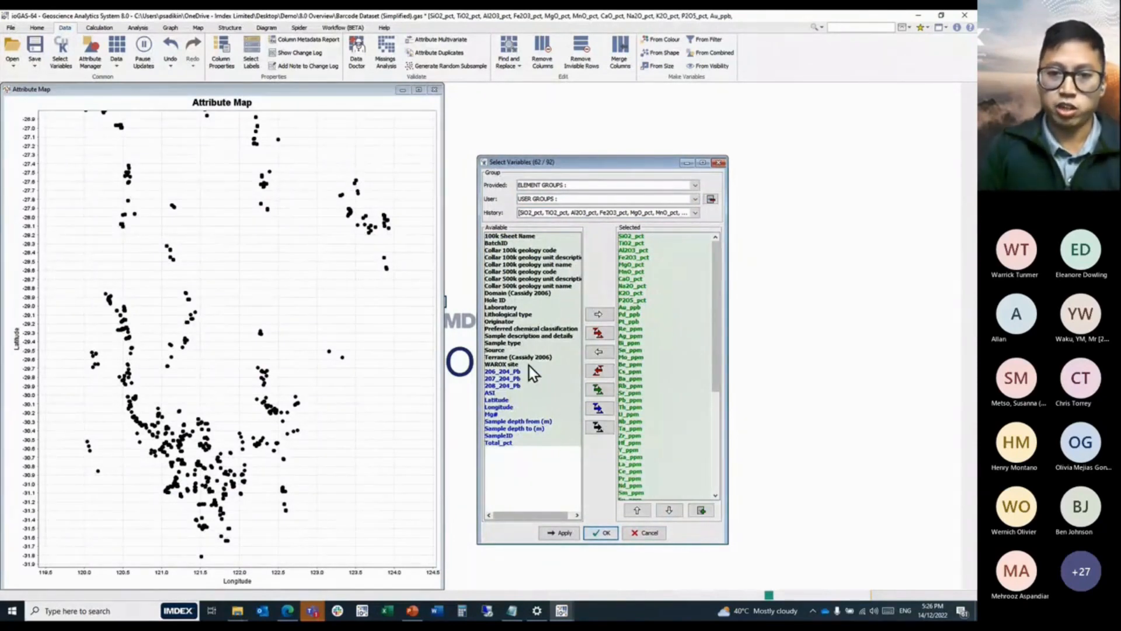
right_click(641, 361)
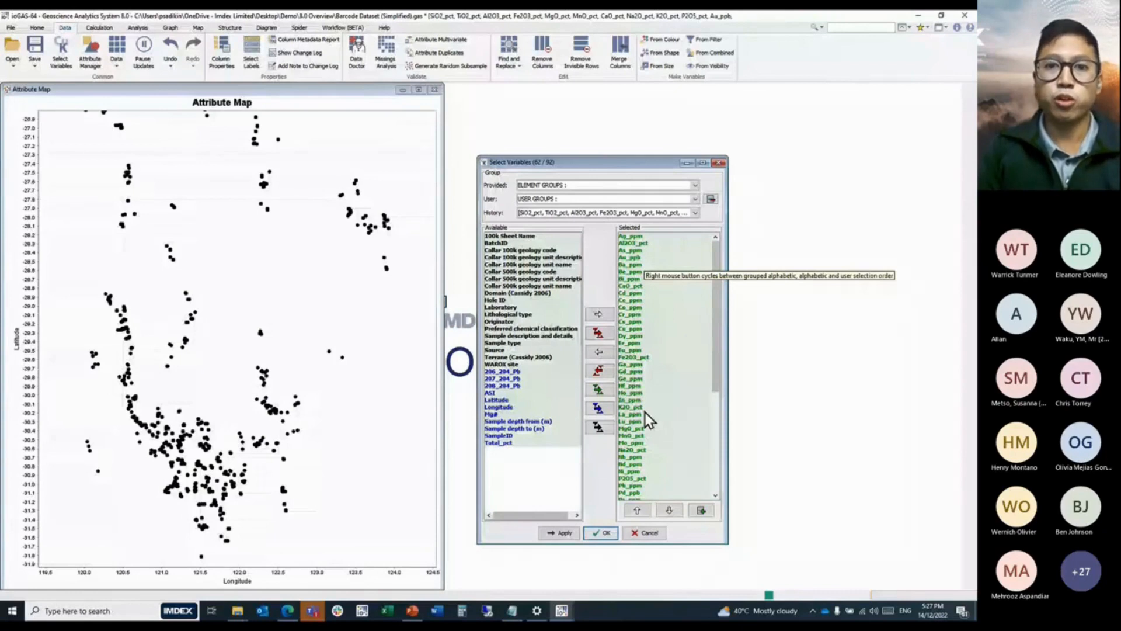
left_click(682, 185)
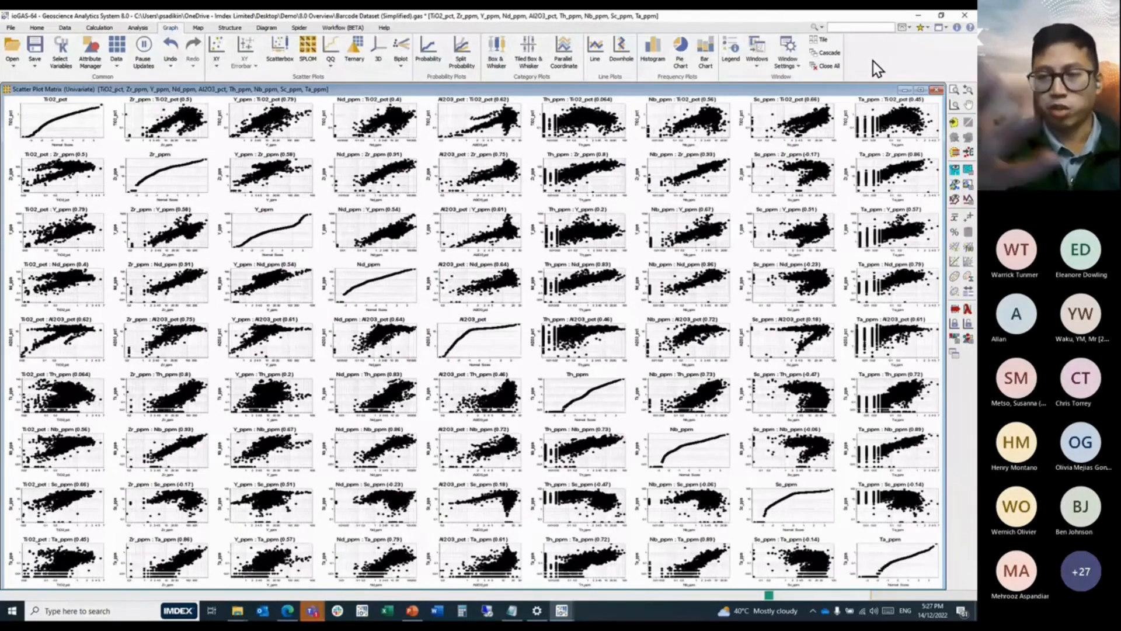
Search for and open the Volcanic Rocks (Winchester & Floyd, 1977) and Alkali-Alumina Ratios (after Davies & Whitehead, 2006) diagrams.
type("Winchester")
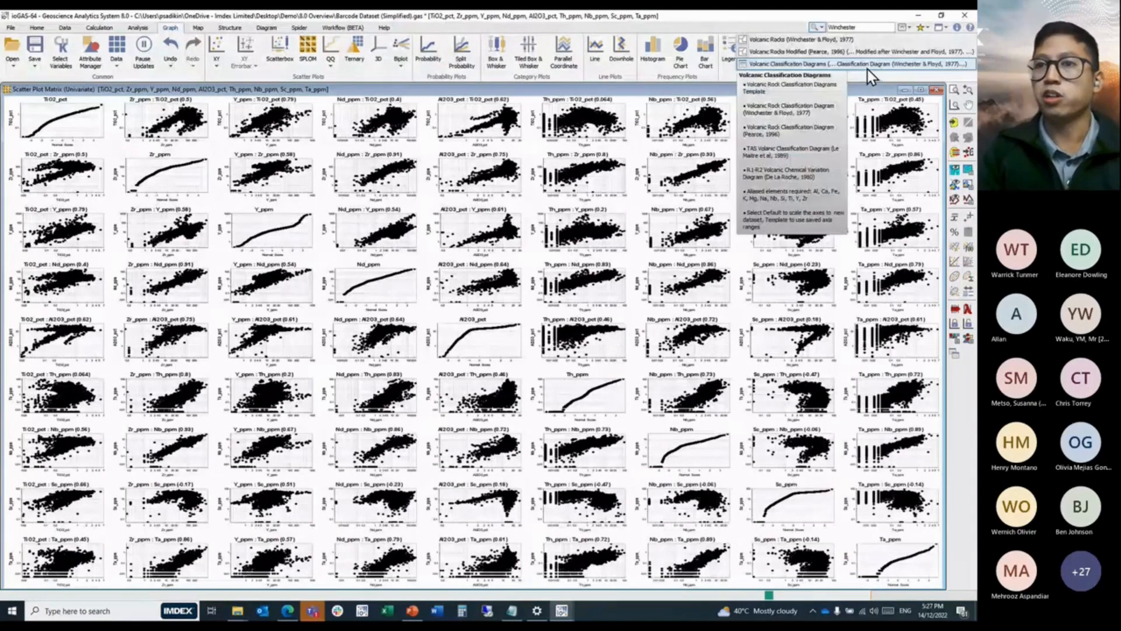
left_click(853, 38)
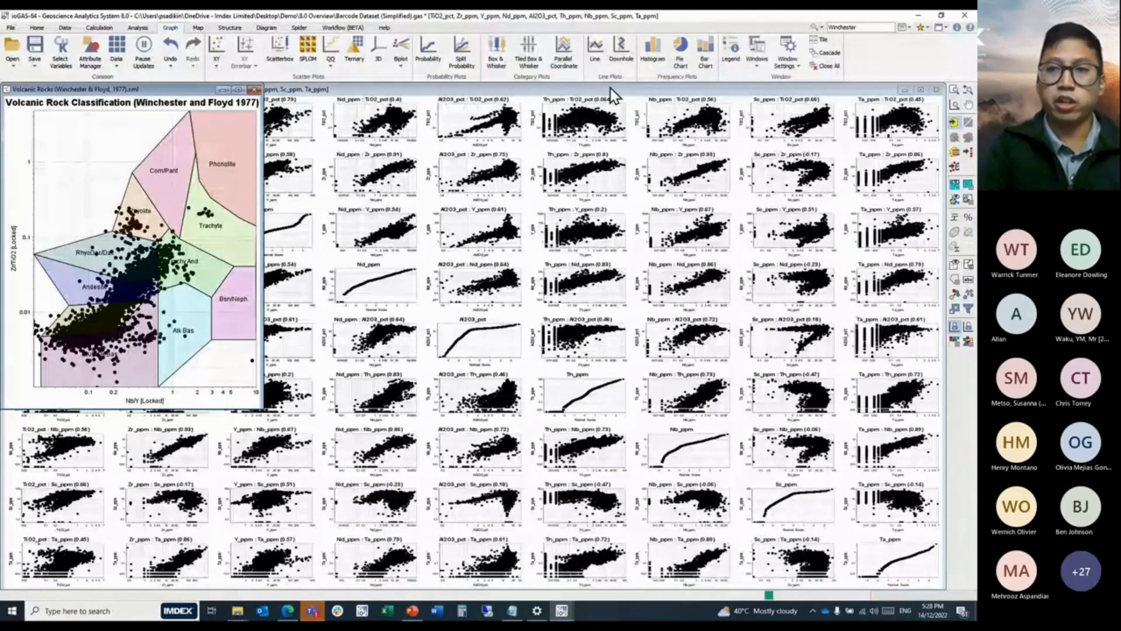
left_click_drag(860, 27, 805, 33)
type("Whitehead")
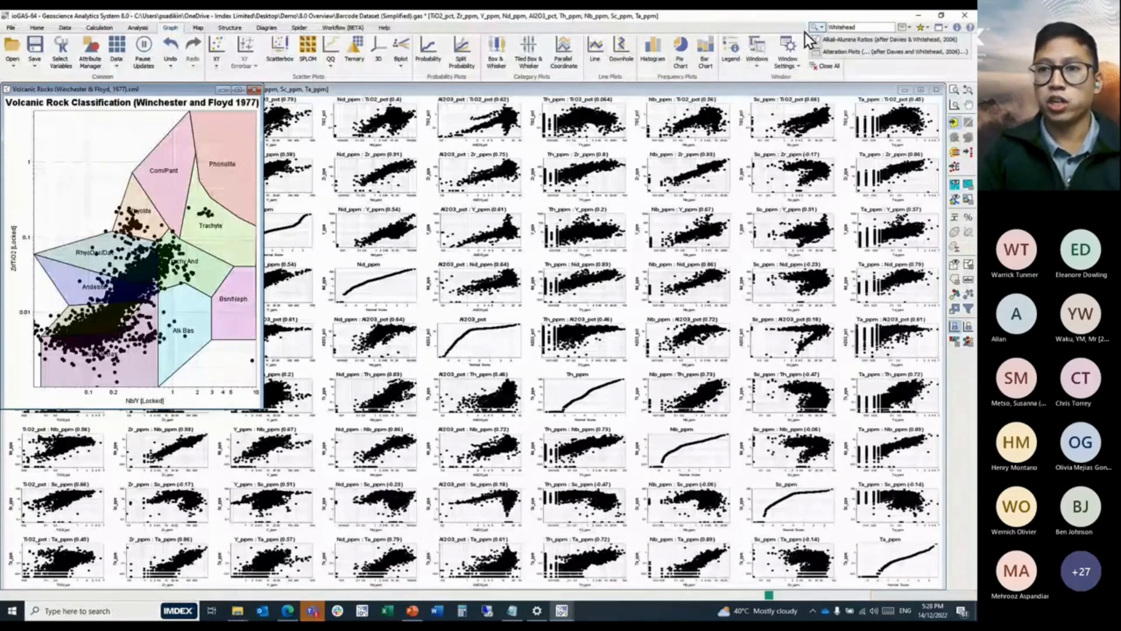
left_click(839, 40)
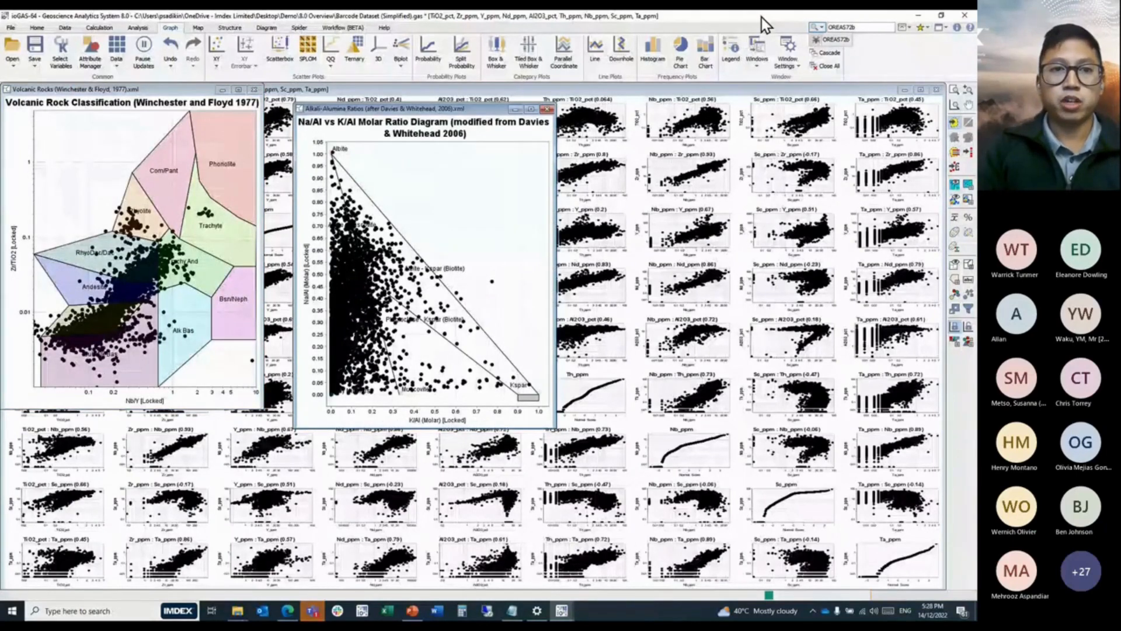
Create a spider plot normalised to OREAS72b and place it beside the Alkali-Alumina Ratios diagram.
key("Return")
left_click_drag(238, 90, 840, 184)
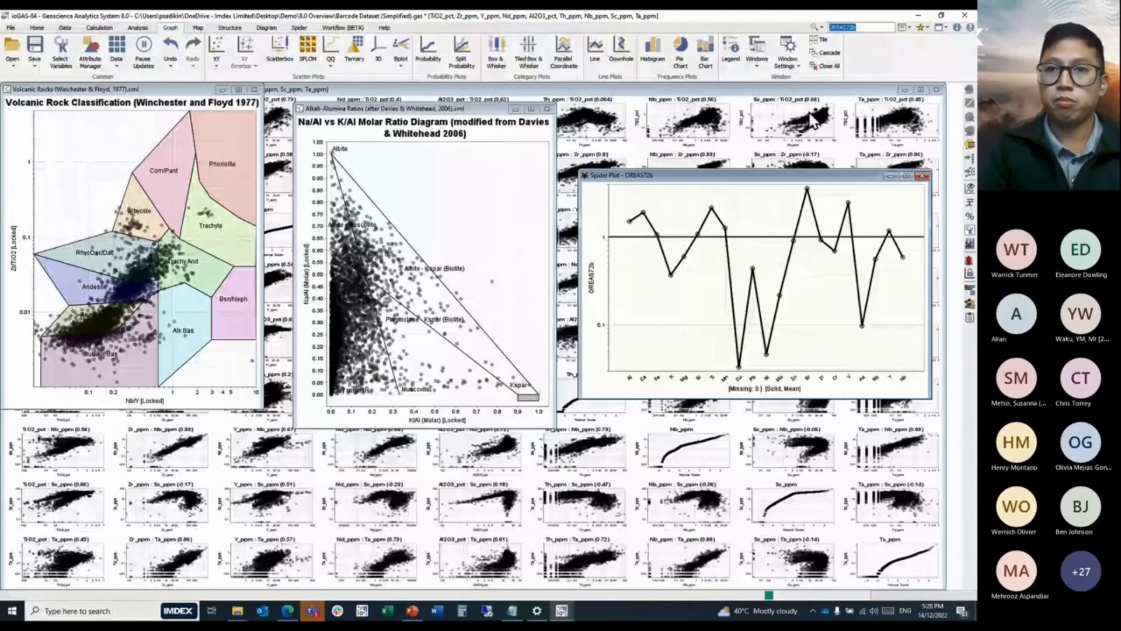
Search for Biplot, create one with the Log 10 transform, and place it below the Volcanic Rock Classification diagram.
type("Biplot")
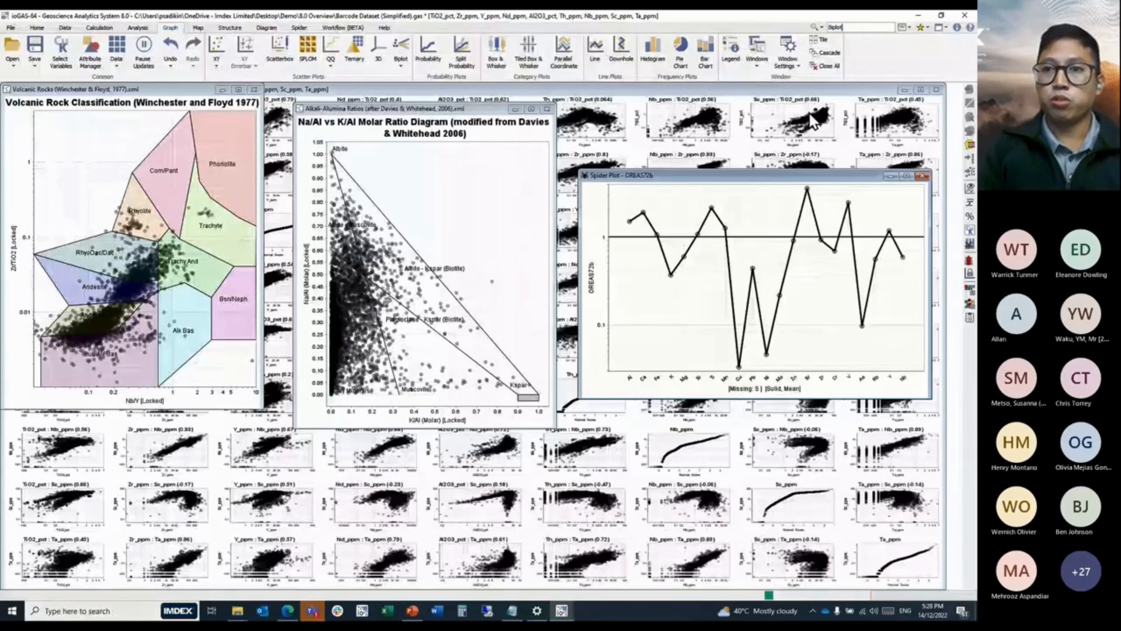
left_click(818, 27)
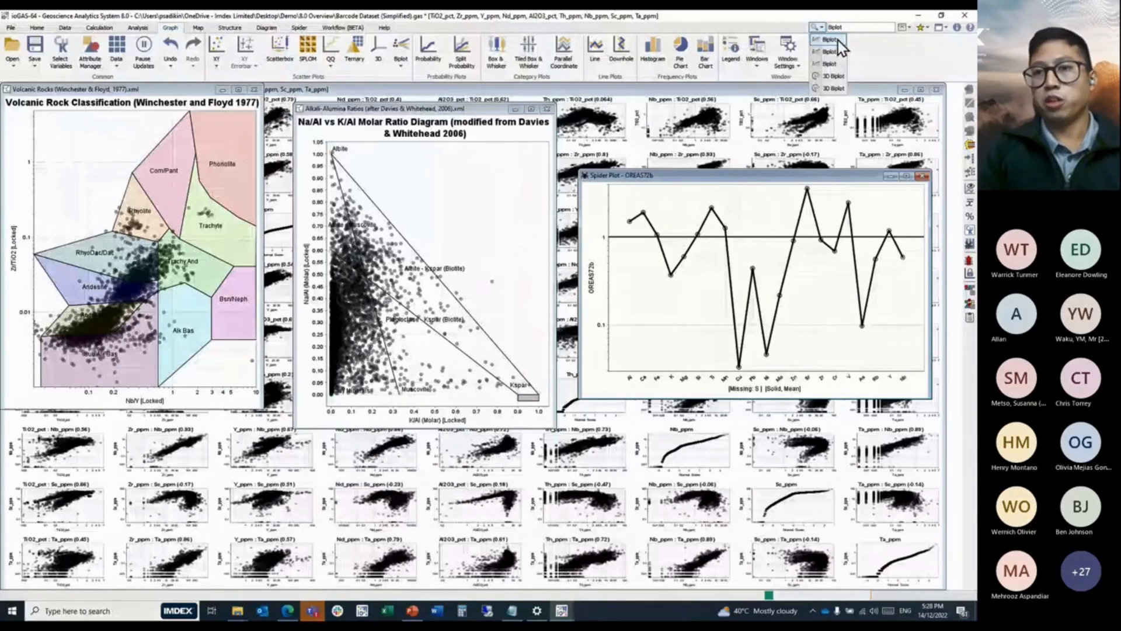
left_click(839, 41)
left_click(522, 329)
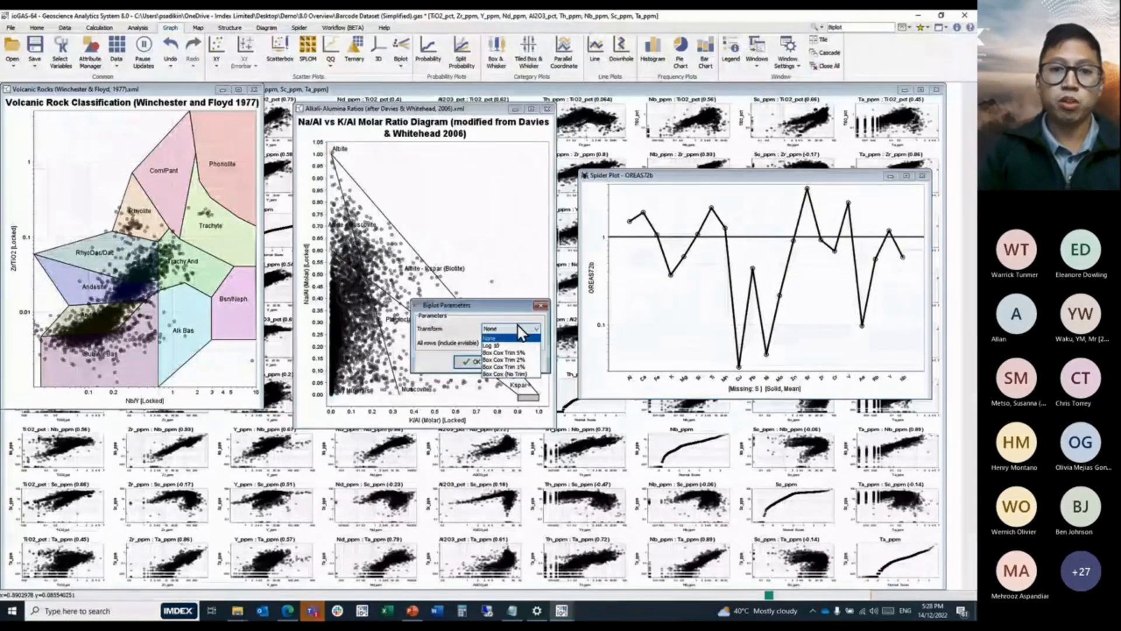
left_click(491, 345)
left_click(469, 362)
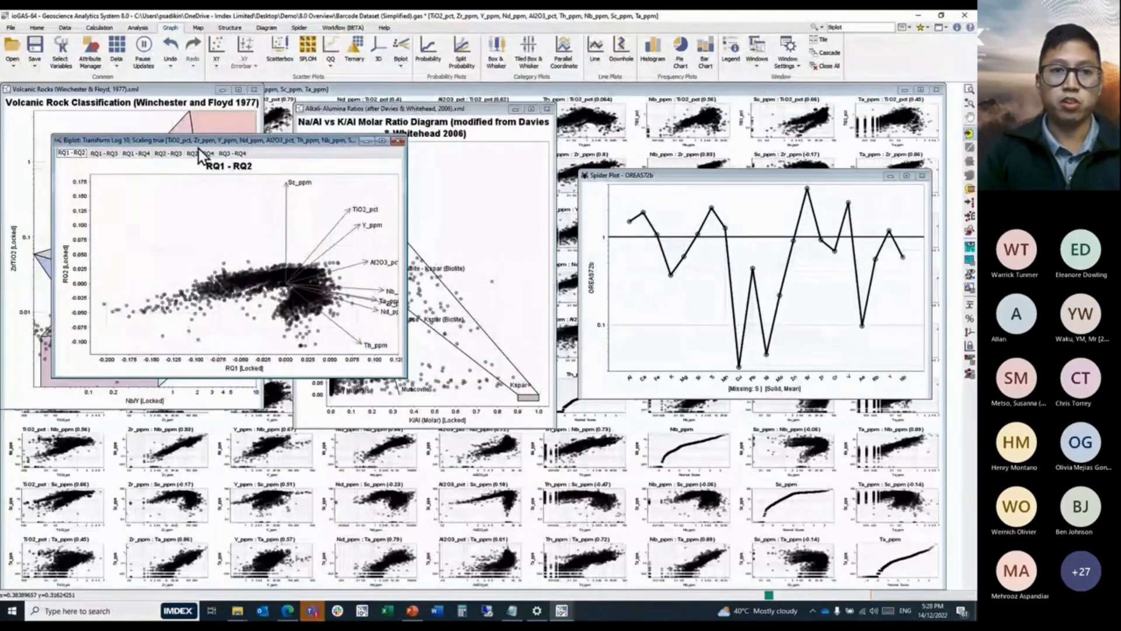
left_click_drag(198, 145, 171, 346)
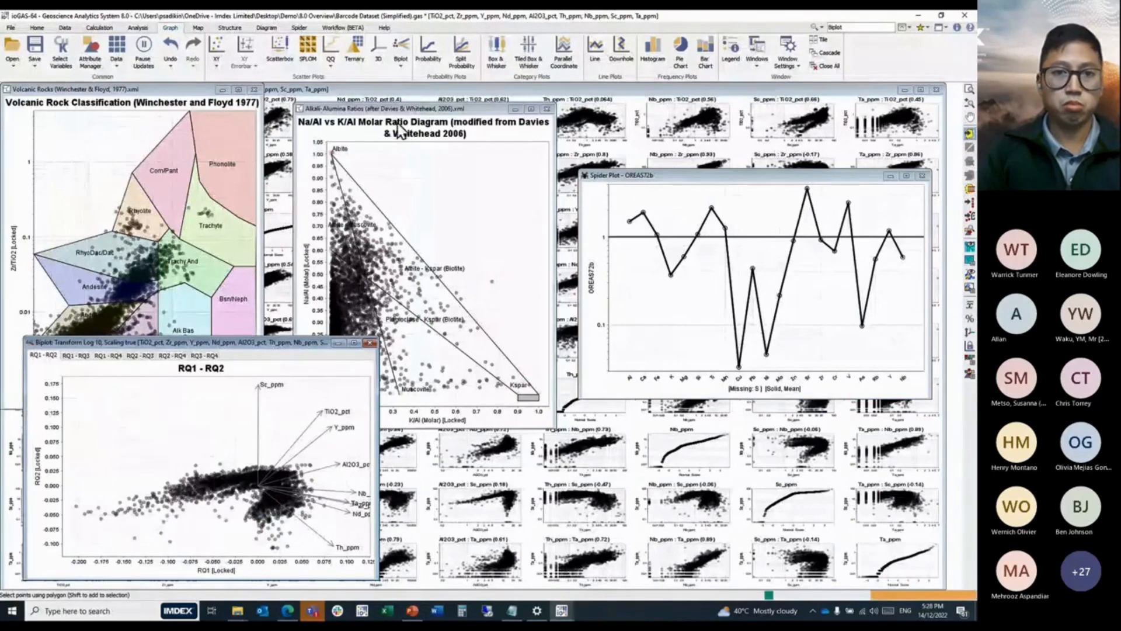
Show the plotted points solid again and colour the rows by the polygons of the Volcanic Rock Classification diagram.
left_click(954, 139)
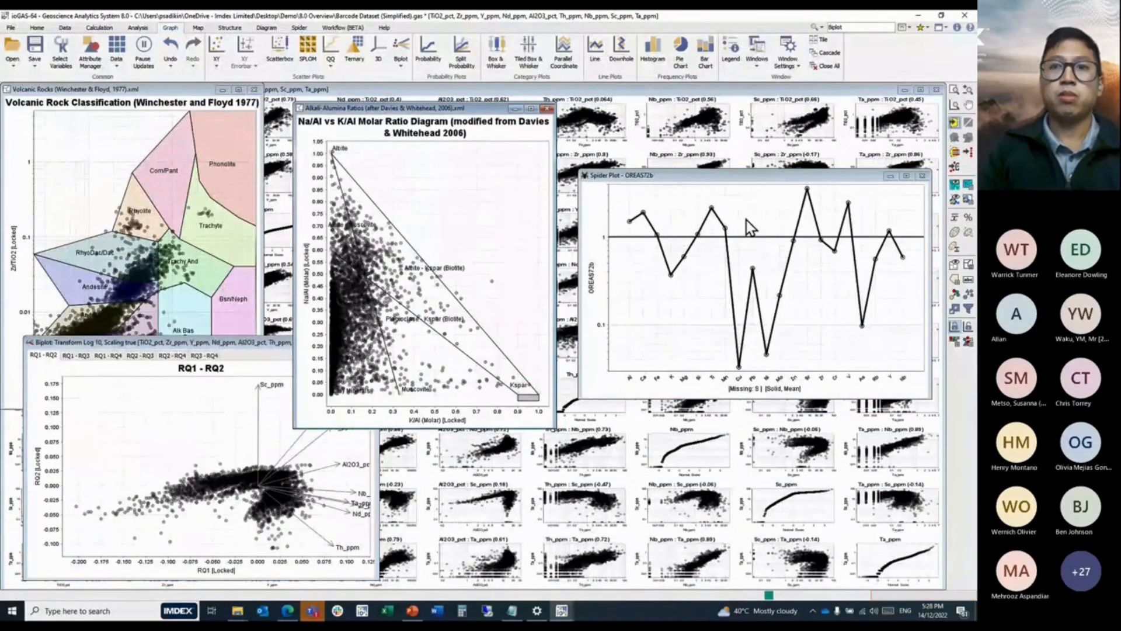
left_click(955, 126)
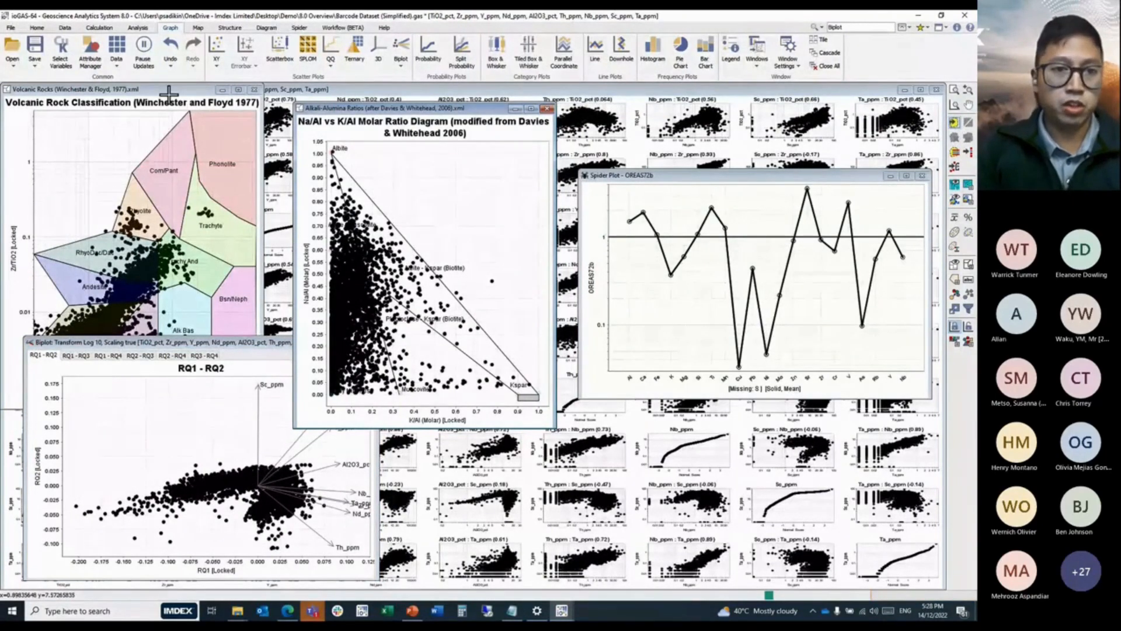
left_click(169, 94)
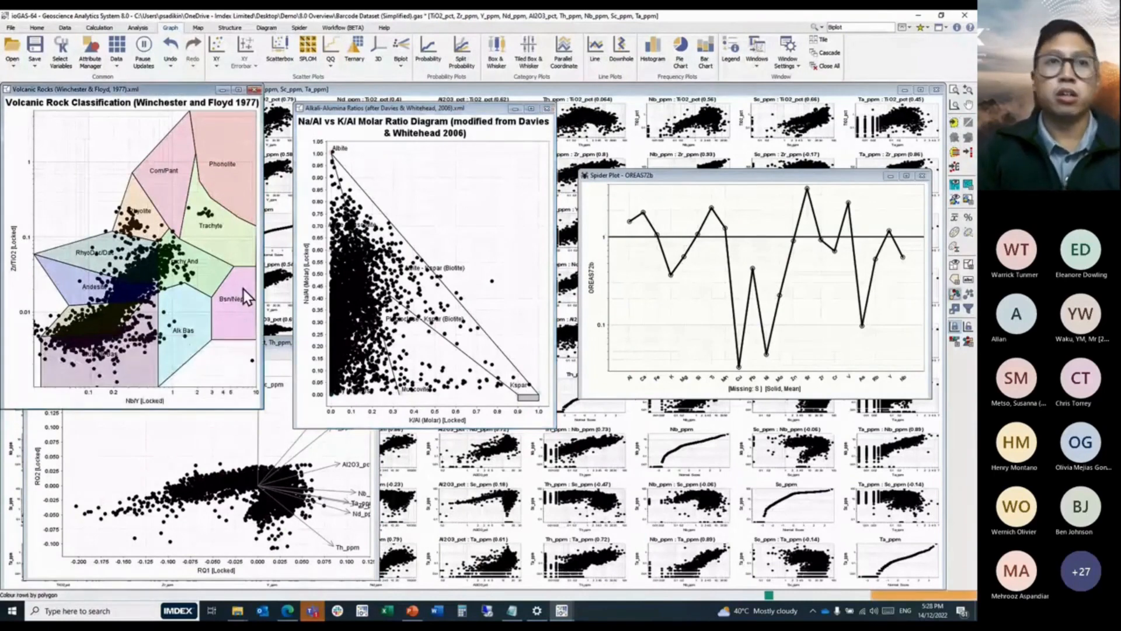
Make a new variable column from the row colours, keeping the suggested Winchester and Floyd 1977 classification name.
left_click(64, 28)
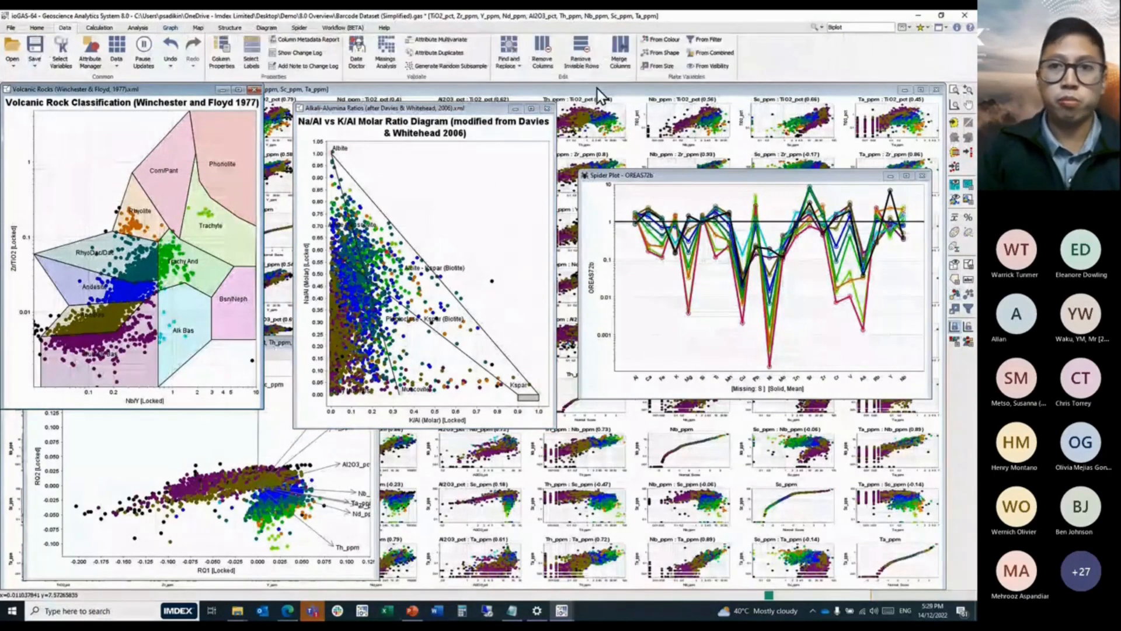
left_click(661, 35)
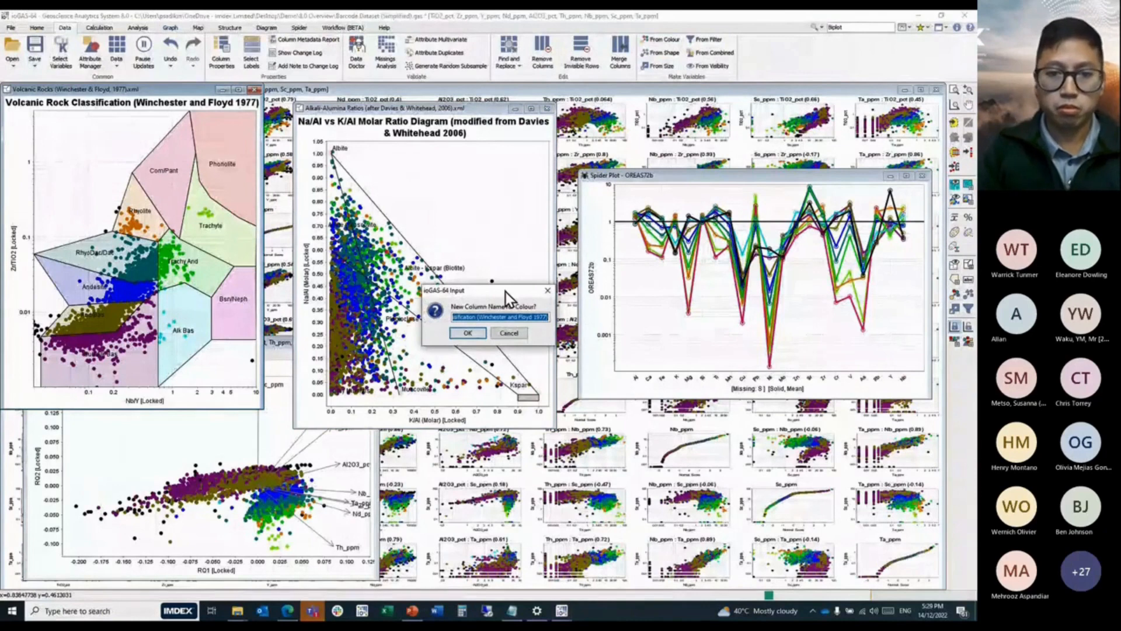
left_click(471, 332)
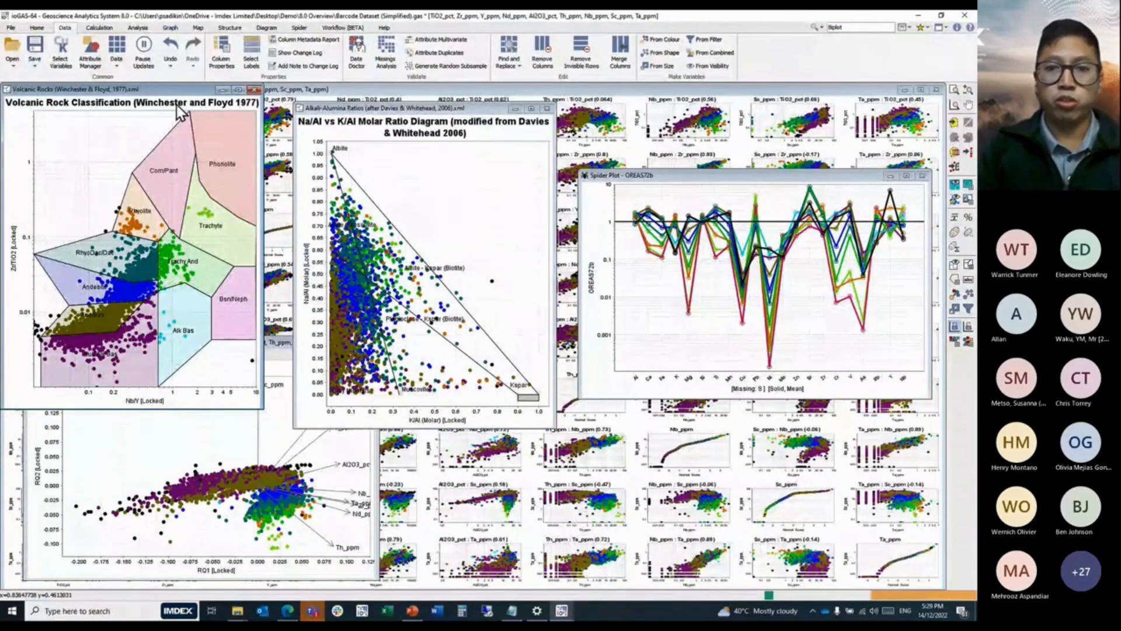
Find basalt reference nodes for the Volcanic Rock Classification diagram and turn on USGS BCR-2 Basalt, Oregon and BHVO-2 Basalt, Hawaii.
left_click_drag(176, 89, 199, 96)
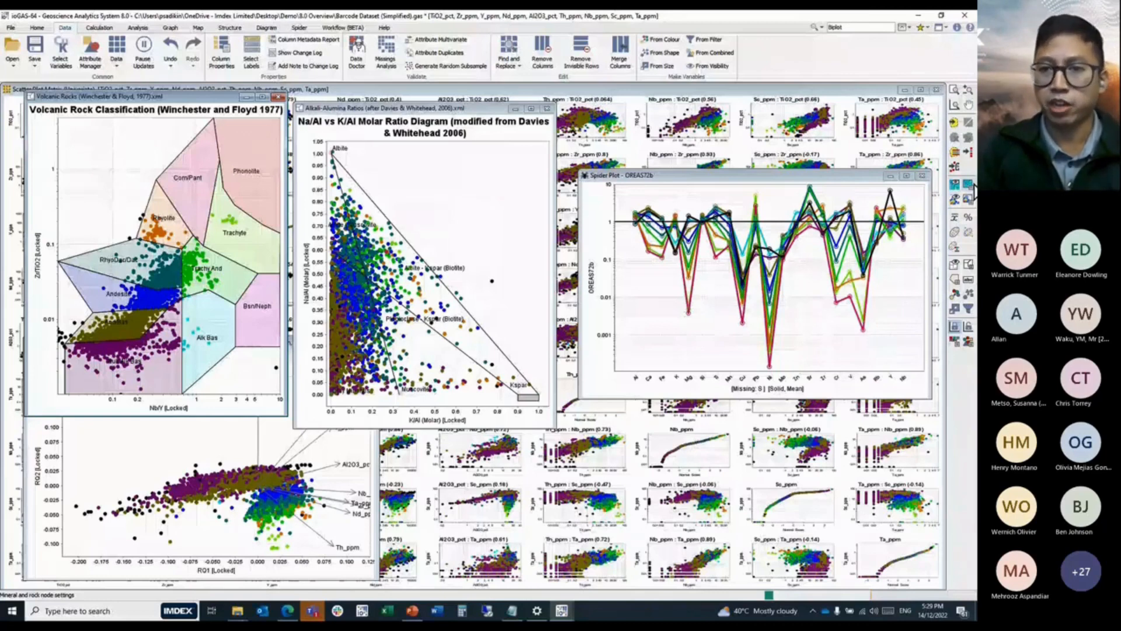
left_click(969, 185)
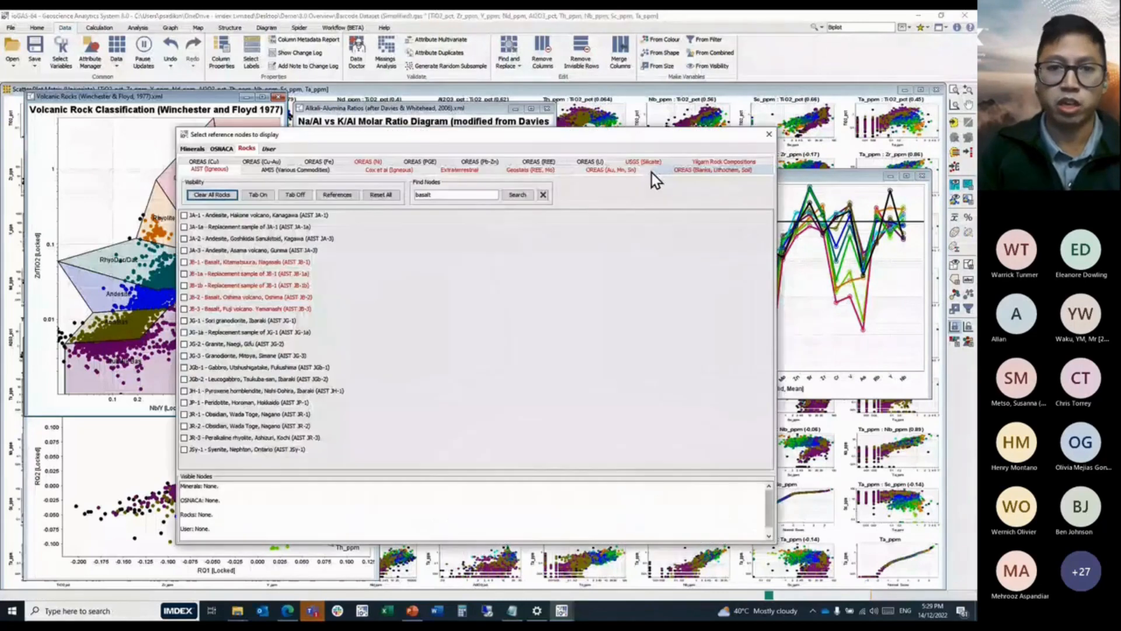
left_click(373, 164)
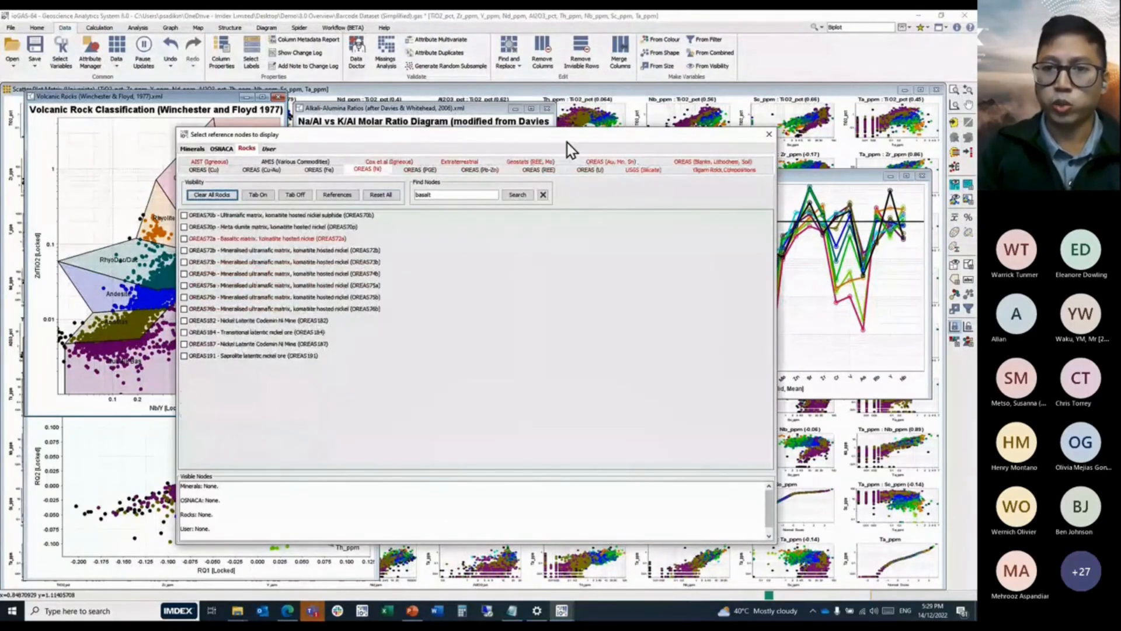
left_click(643, 169)
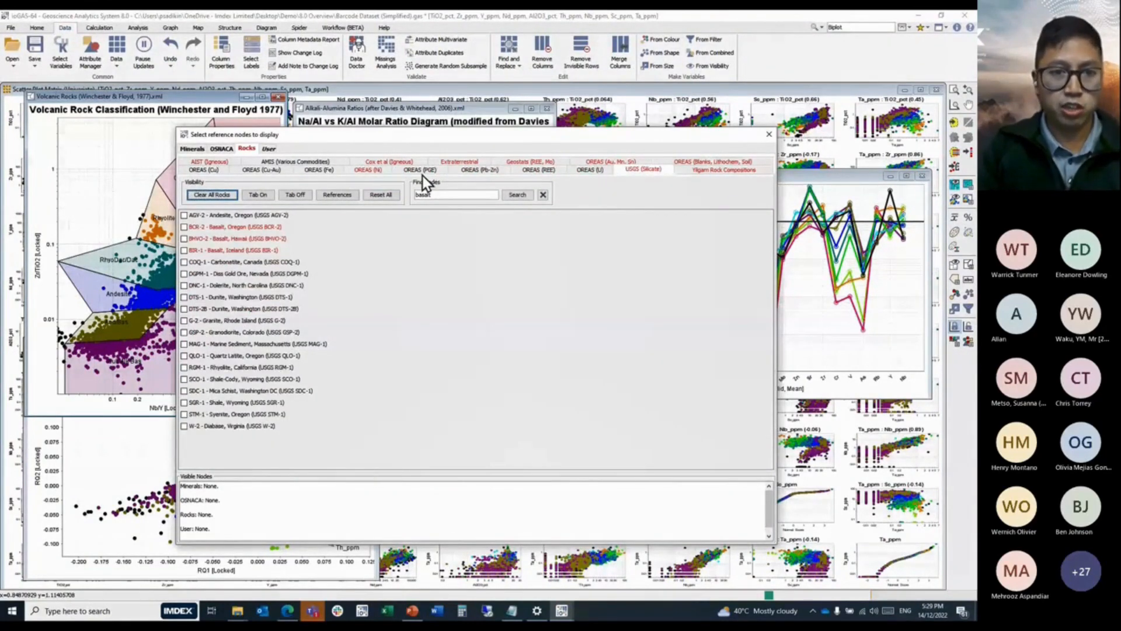
key("Return")
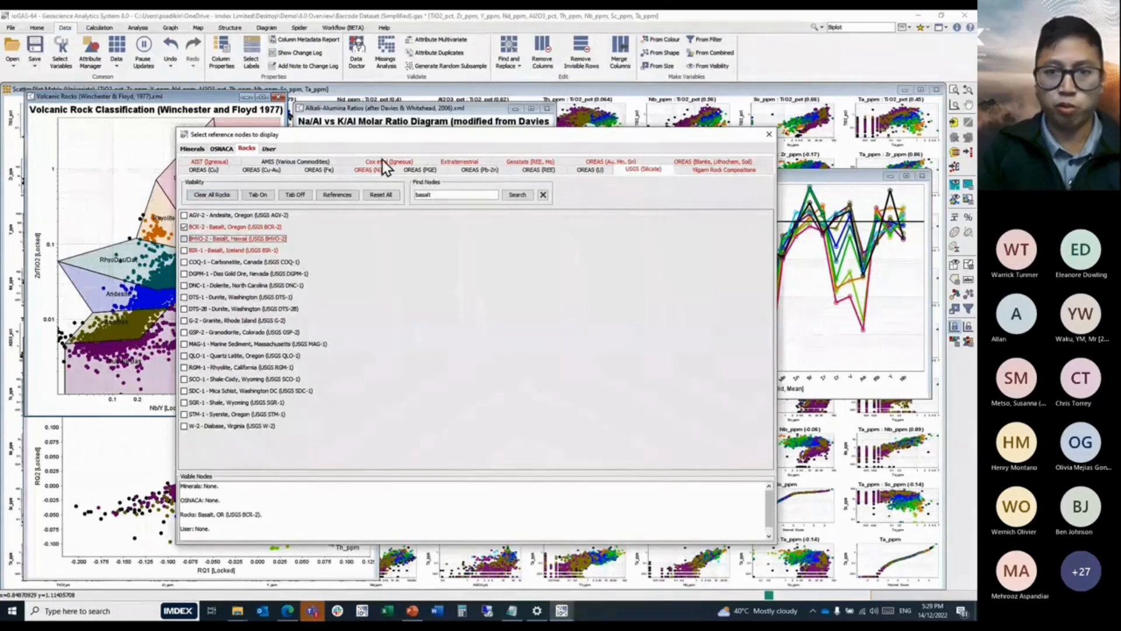
key("Return")
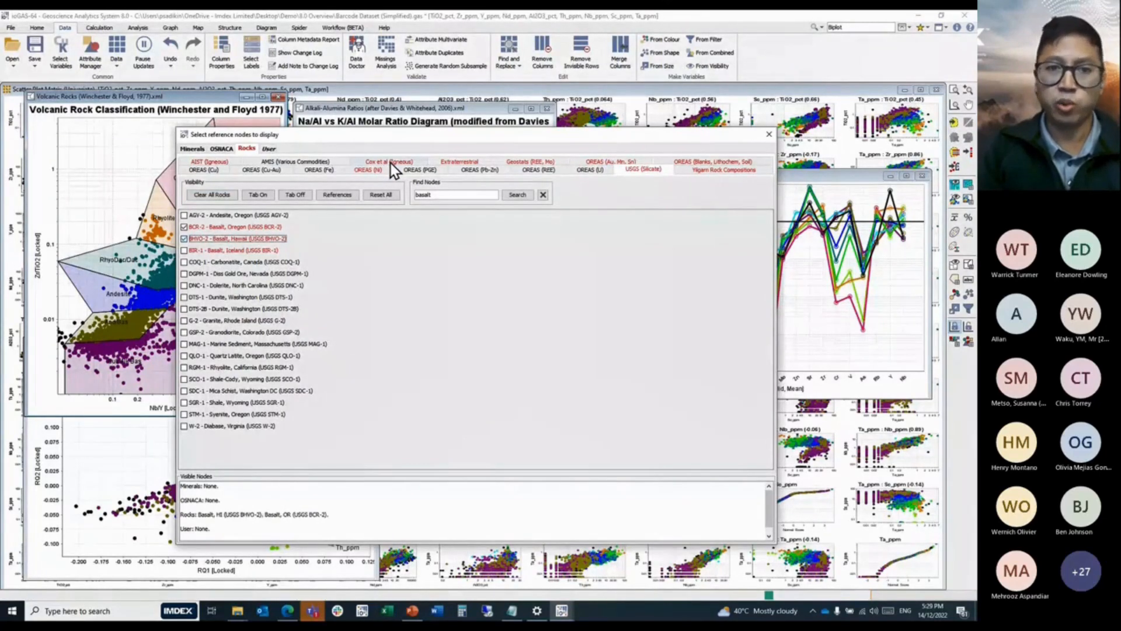
Turn on the Cox et al Basalt node and the Yilgarn Lunnon Basalt and Yilgarn Devon Consols Basalt nodes.
left_click(390, 162)
left_click(215, 240)
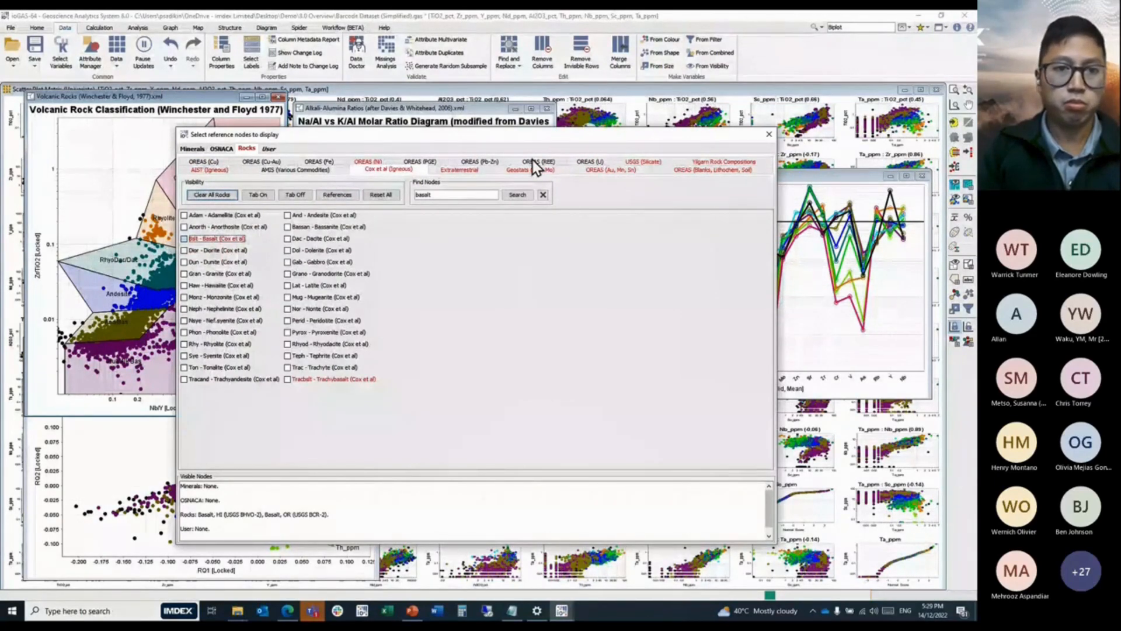
left_click(724, 162)
left_click(298, 228)
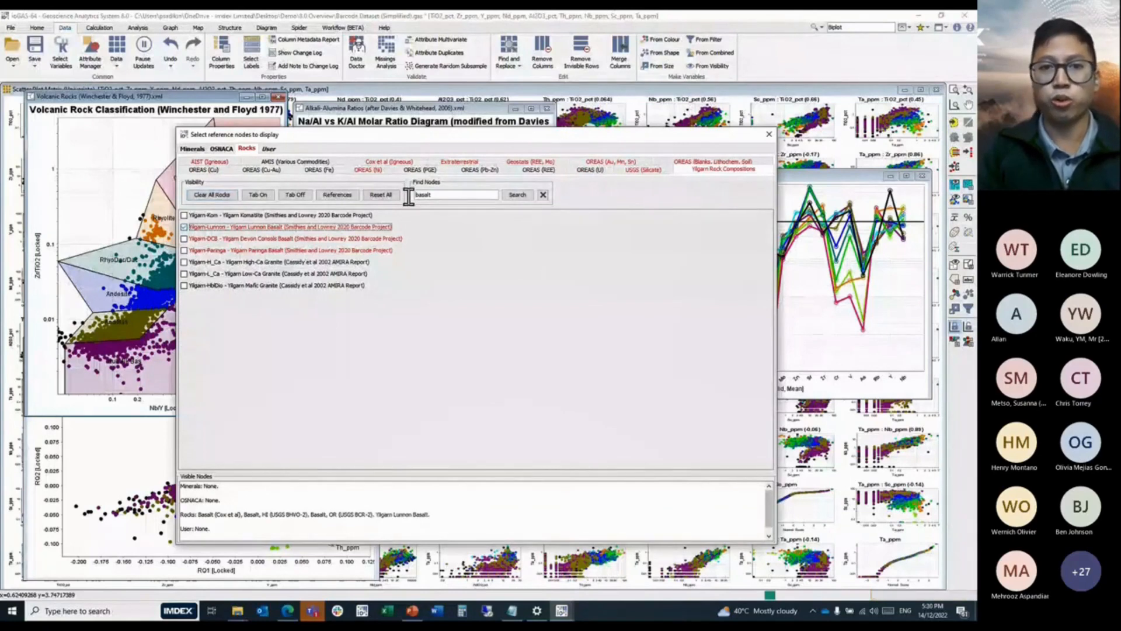
Search the reference nodes for albite and turn on the Albite (Ab) feldspar mineral node.
double_click(431, 196)
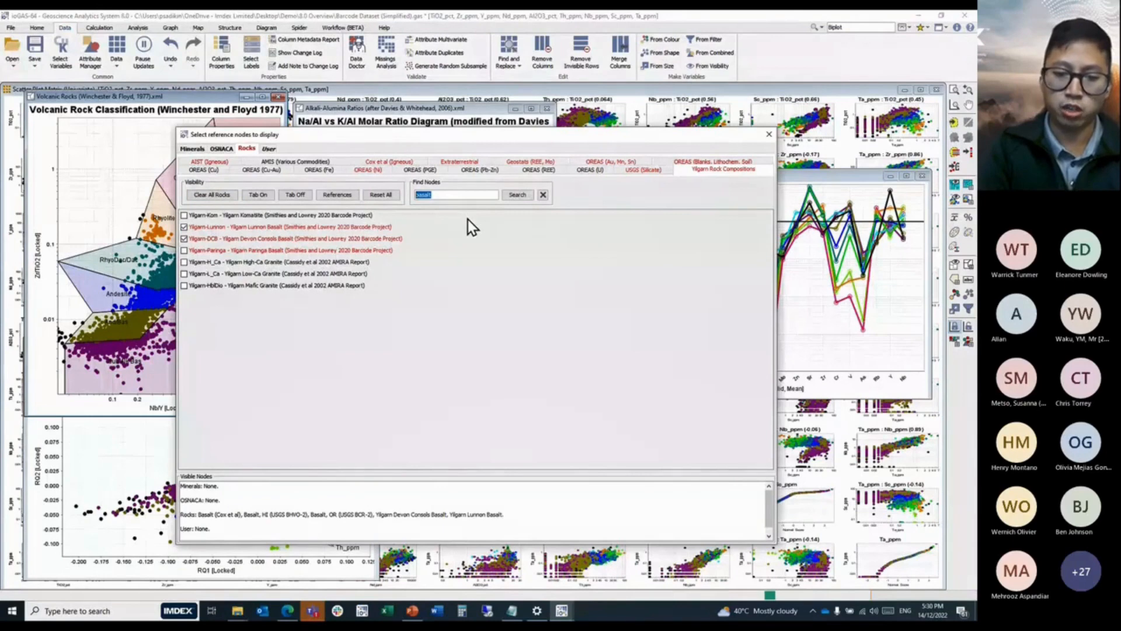
type("albite")
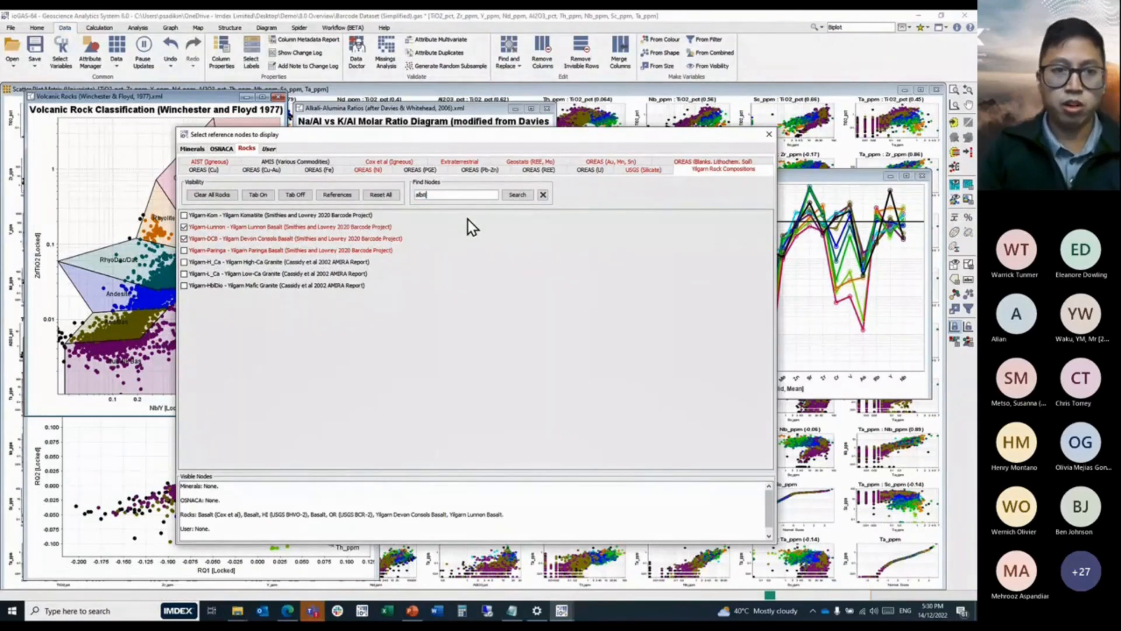
key("Return")
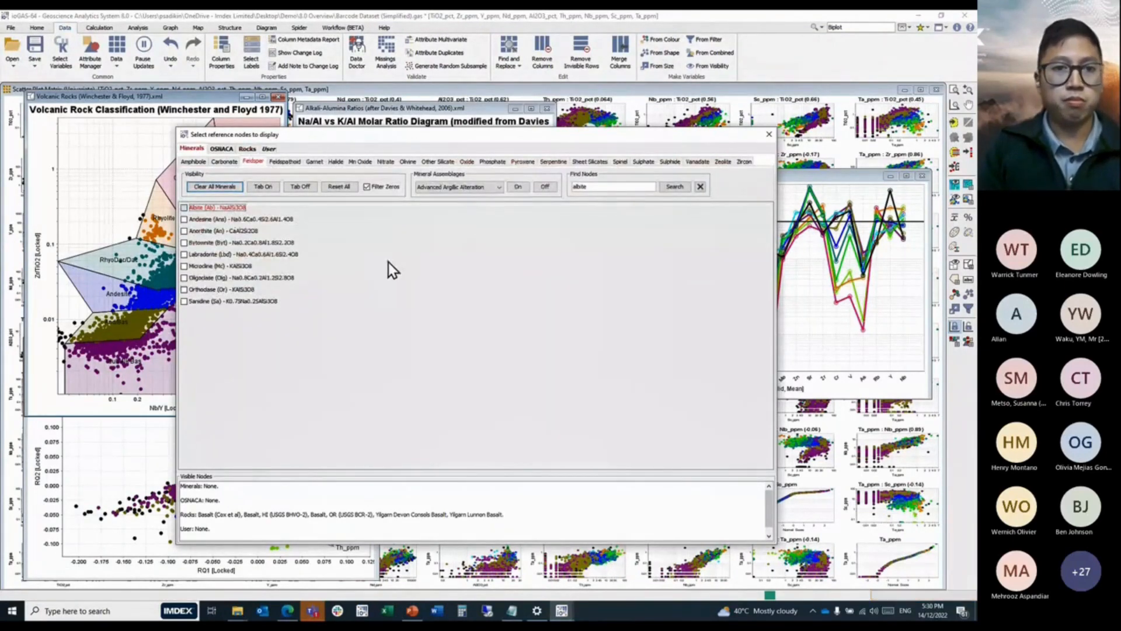
left_click(185, 208)
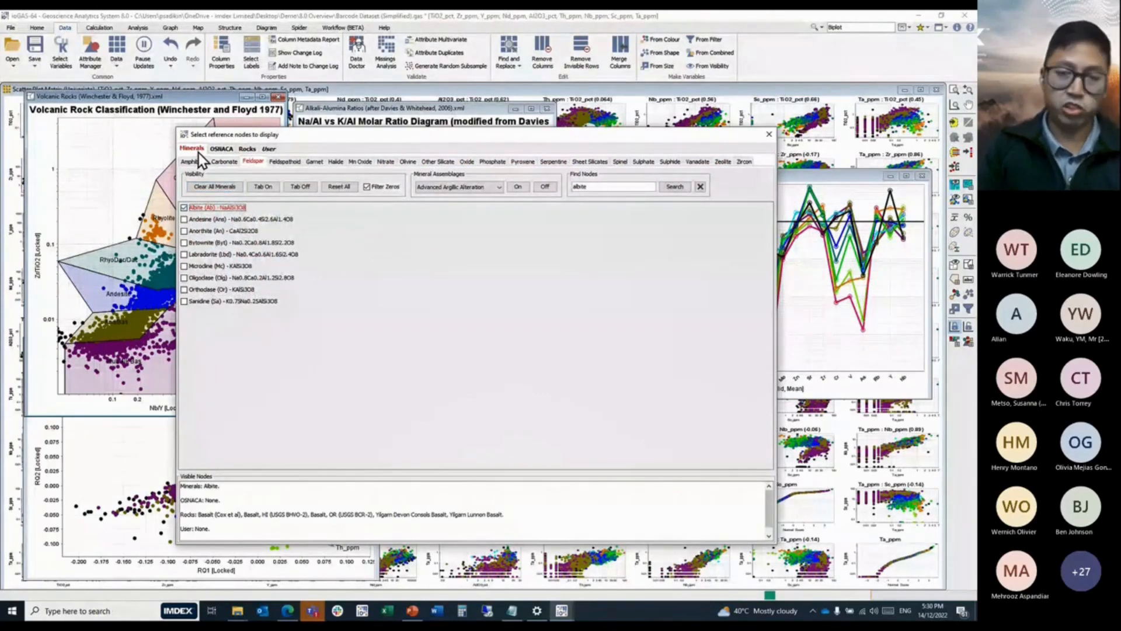
Search the reference nodes for phengite, turn on the Phengite sheet silicate mineral node, and close the node selection.
double_click(641, 187)
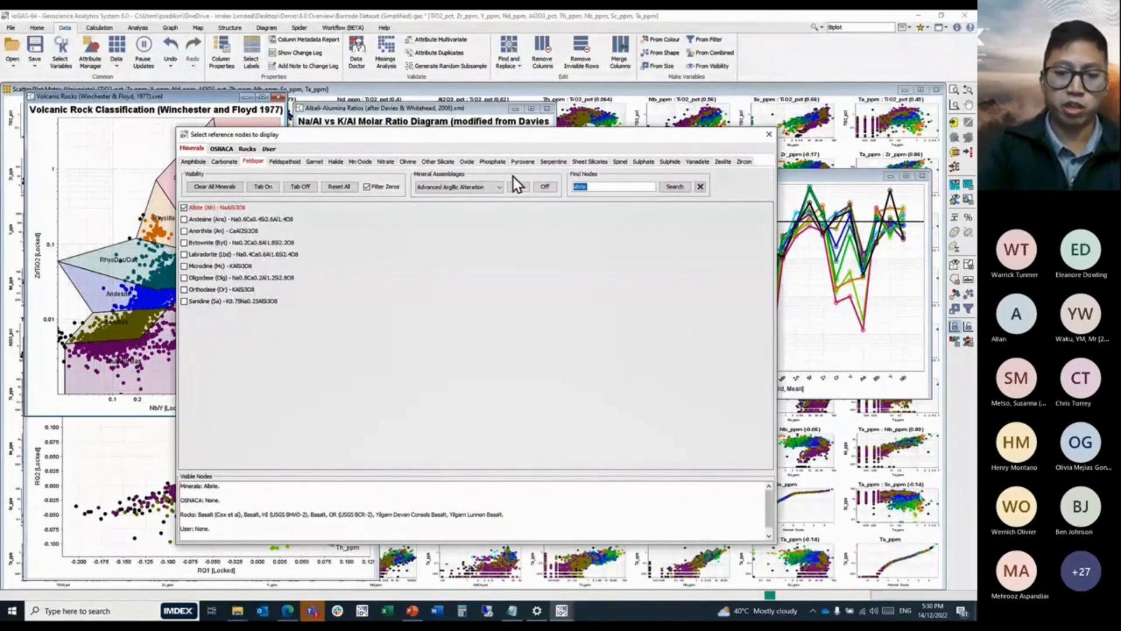
type("phe")
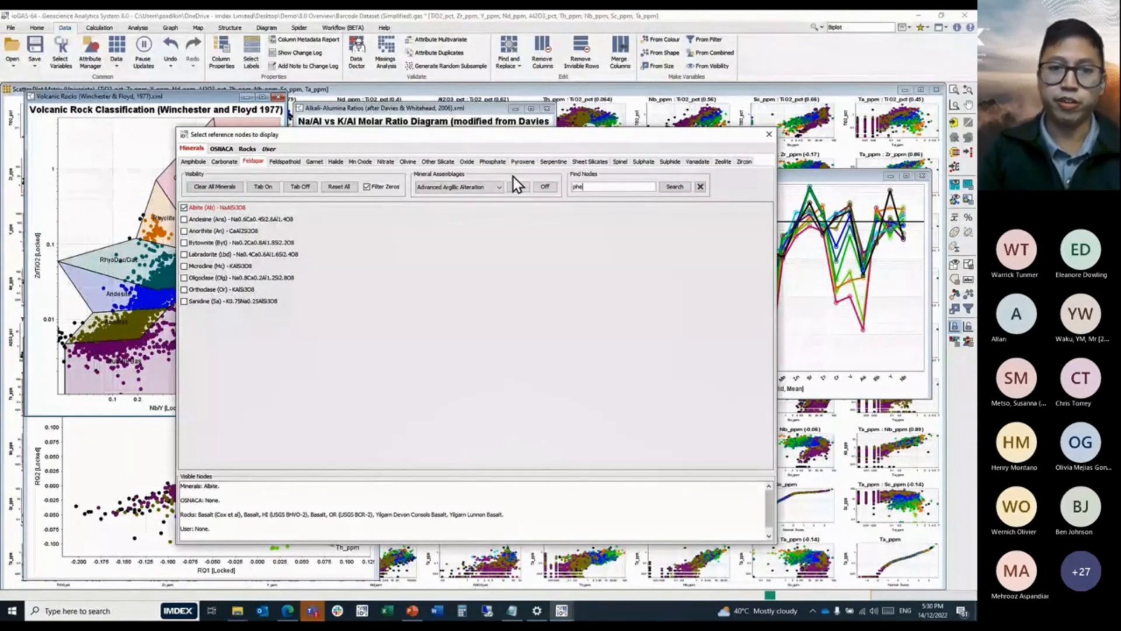
type("ngite")
key("Return")
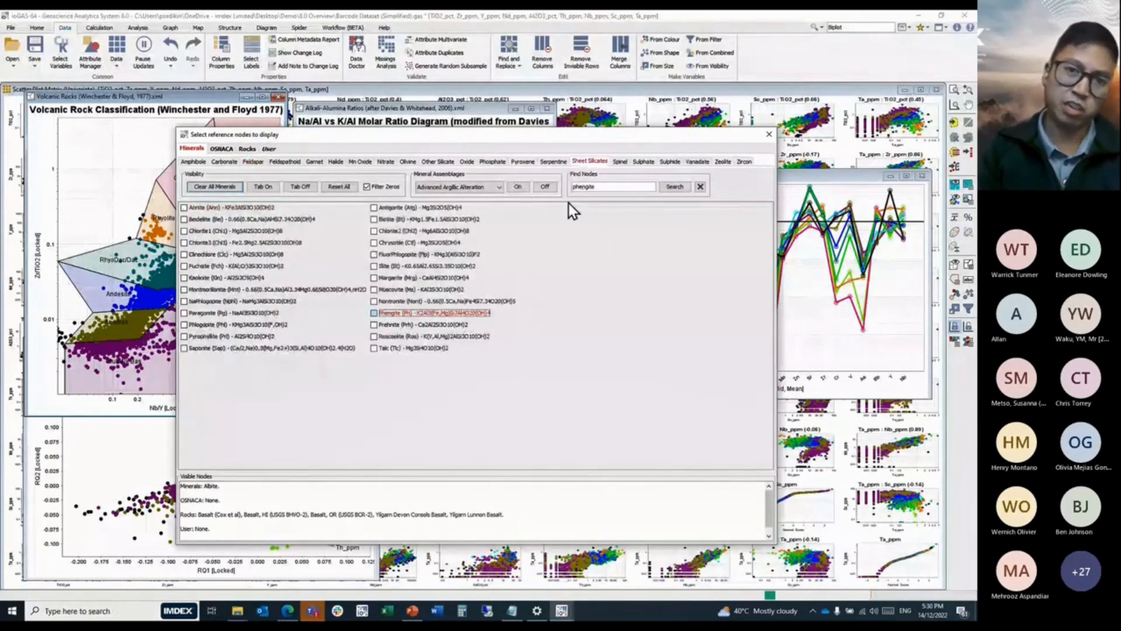
key("space")
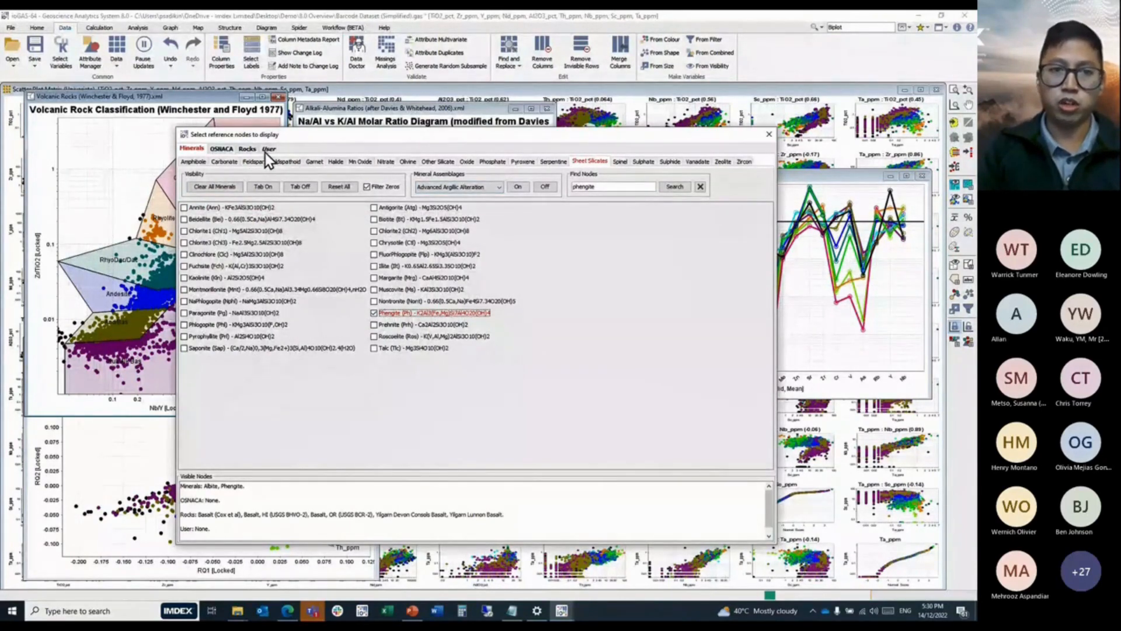
left_click(700, 188)
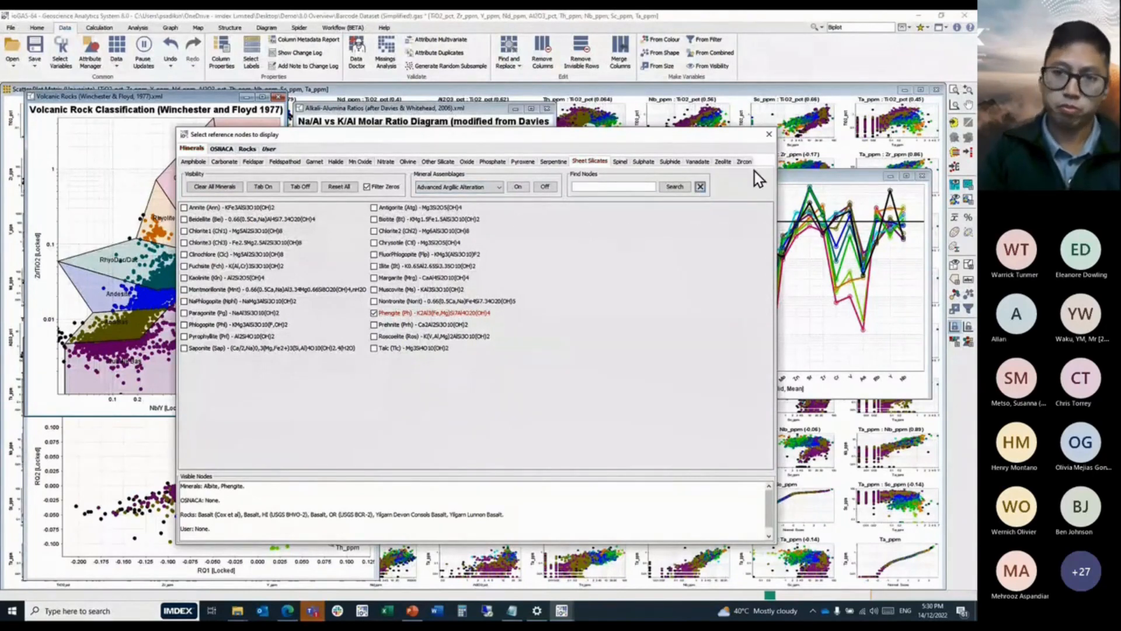
left_click(770, 135)
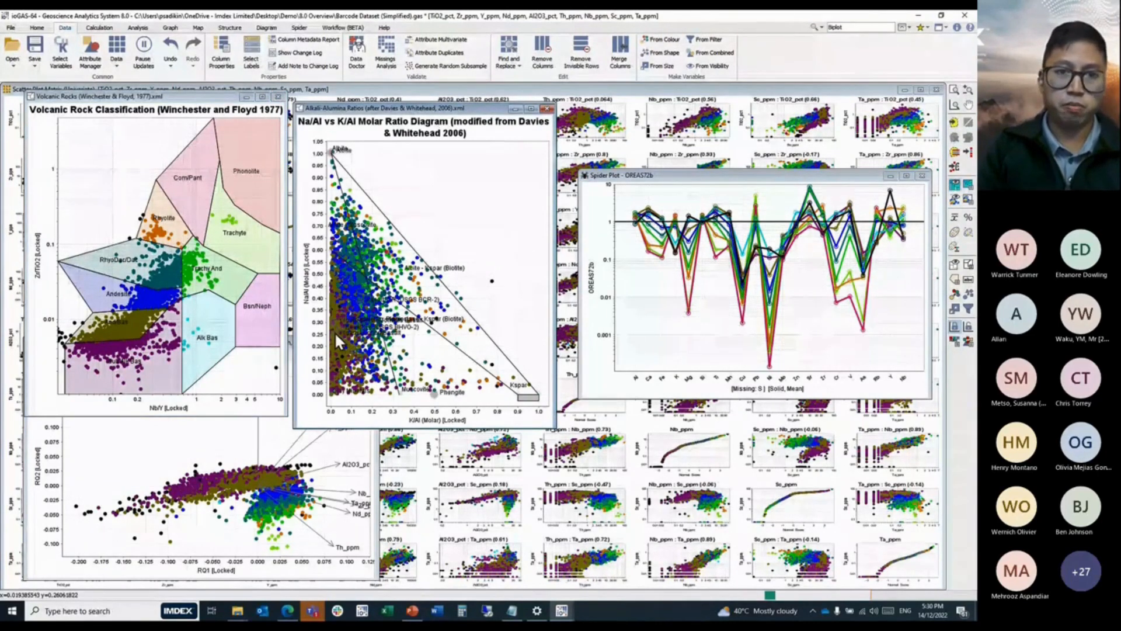
Examine the basalt reference nodes against the samples on the Volcanic Rock Classification diagram, and put the plot away.
left_click(267, 331)
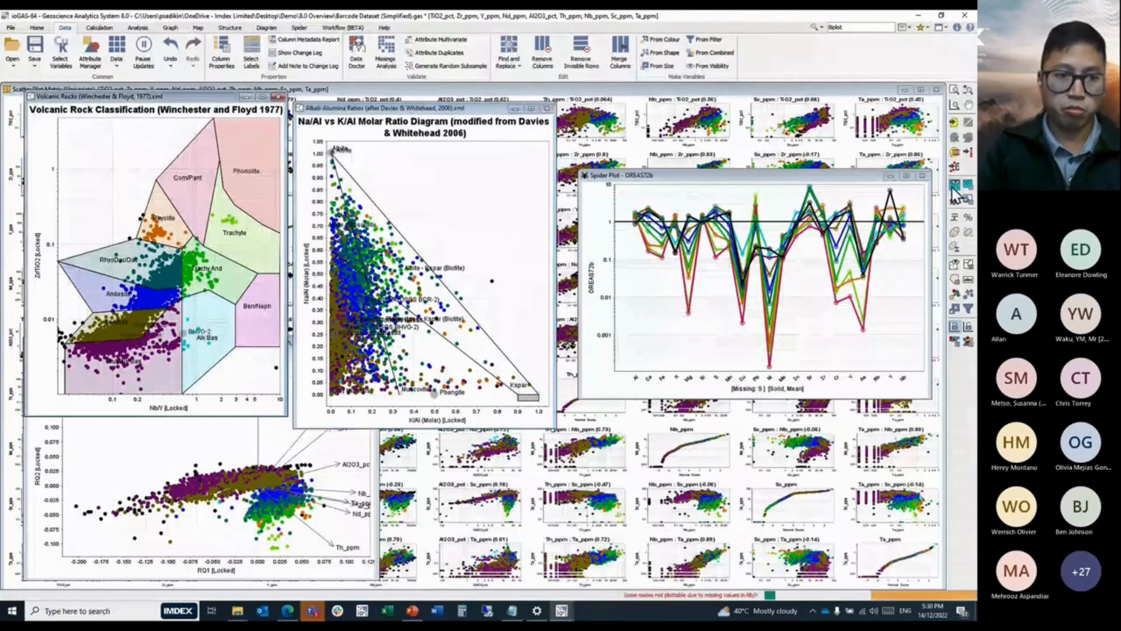
left_click(953, 187)
scroll(146, 342, "up", 3)
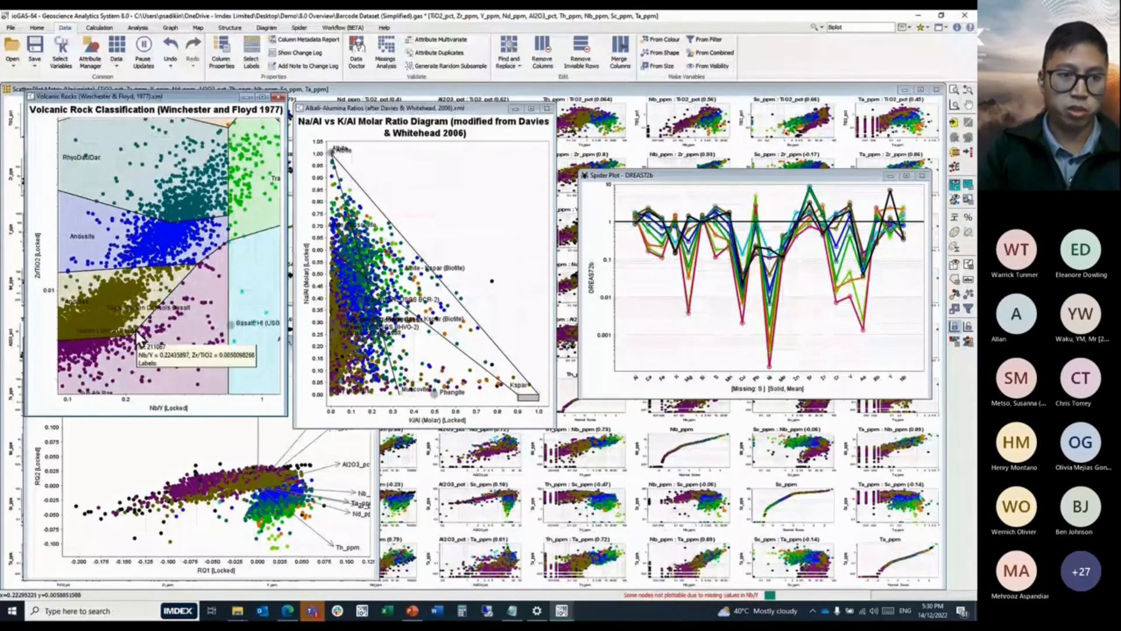
scroll(264, 349, "down", 2)
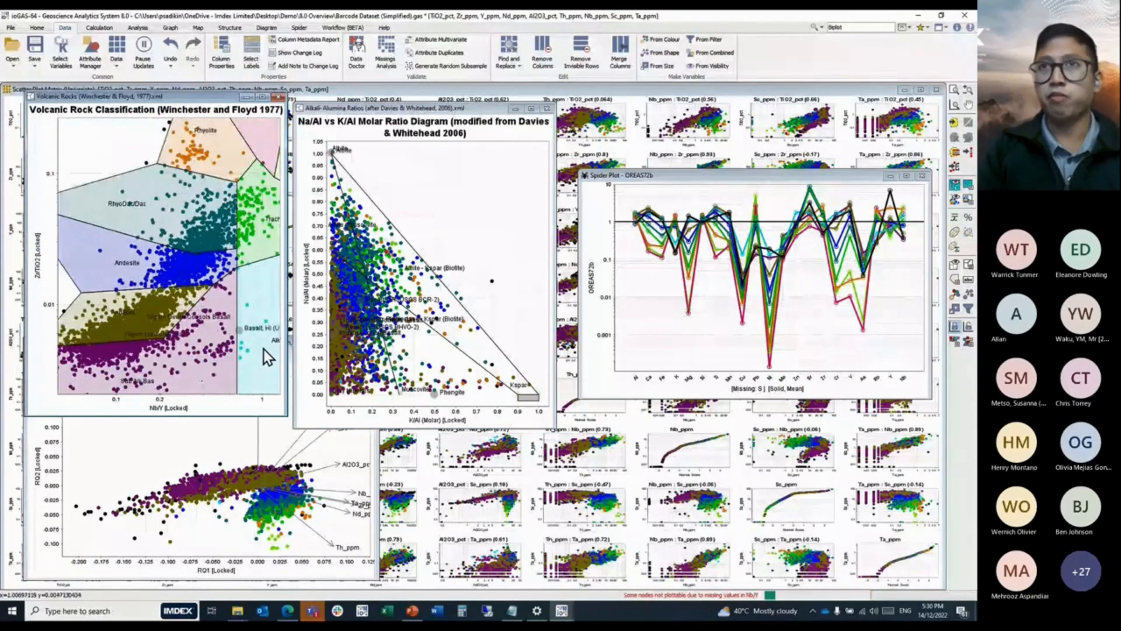
scroll(264, 350, "down", 2)
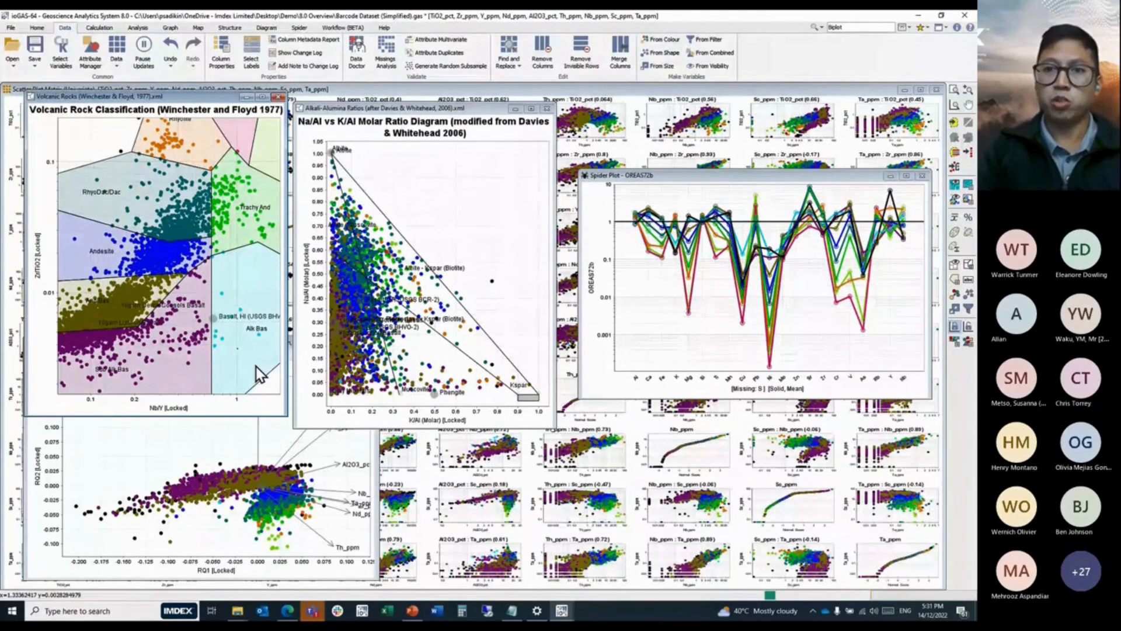
left_click(246, 97, "ctrl")
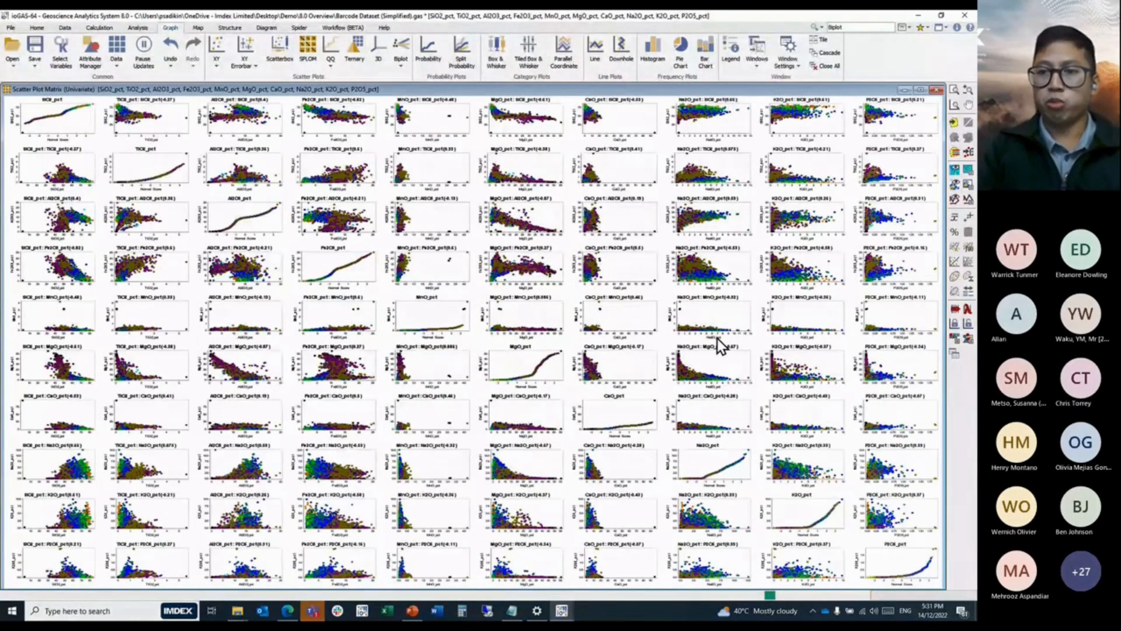
Switch the major oxide scatter plot matrix to logarithmic axes and clear all colour attributes from the samples.
left_click(954, 313)
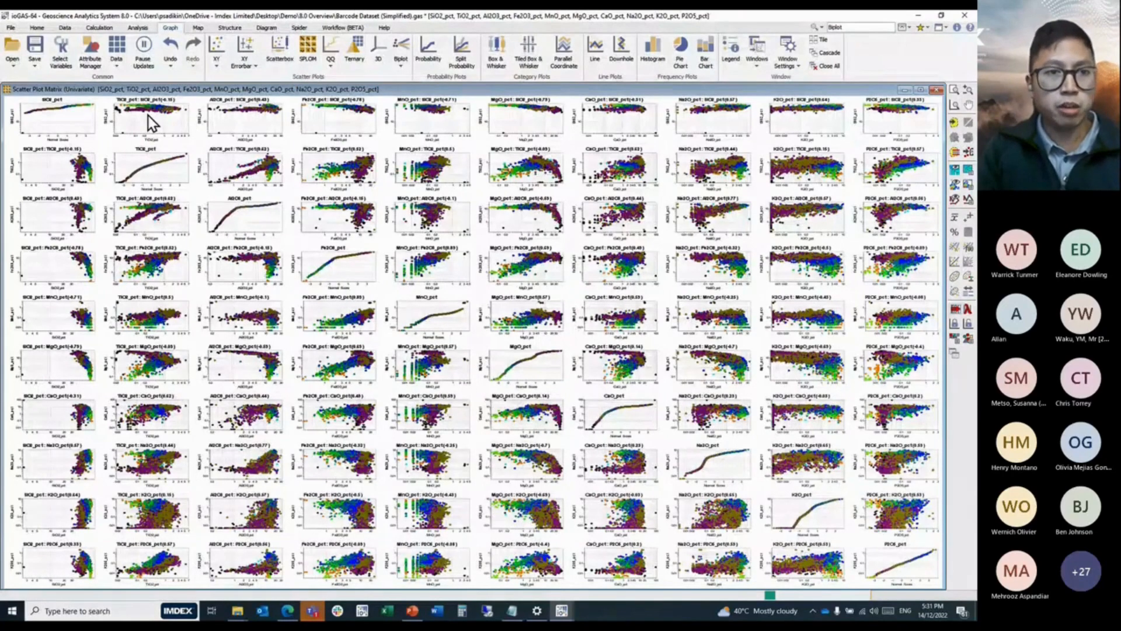
left_click(99, 51)
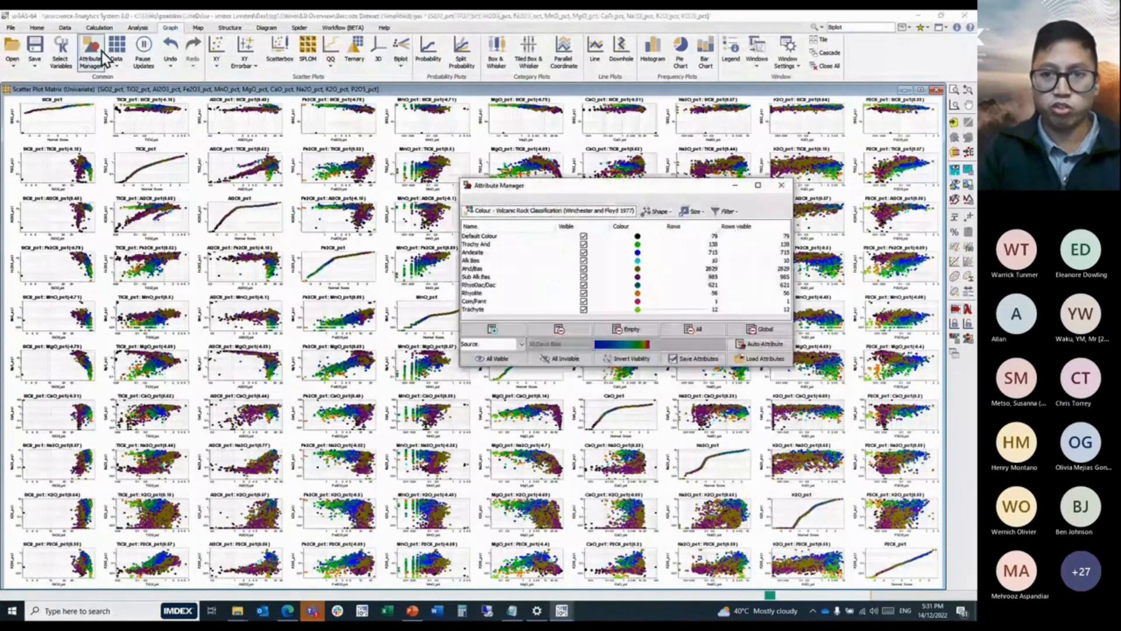
left_click(711, 329)
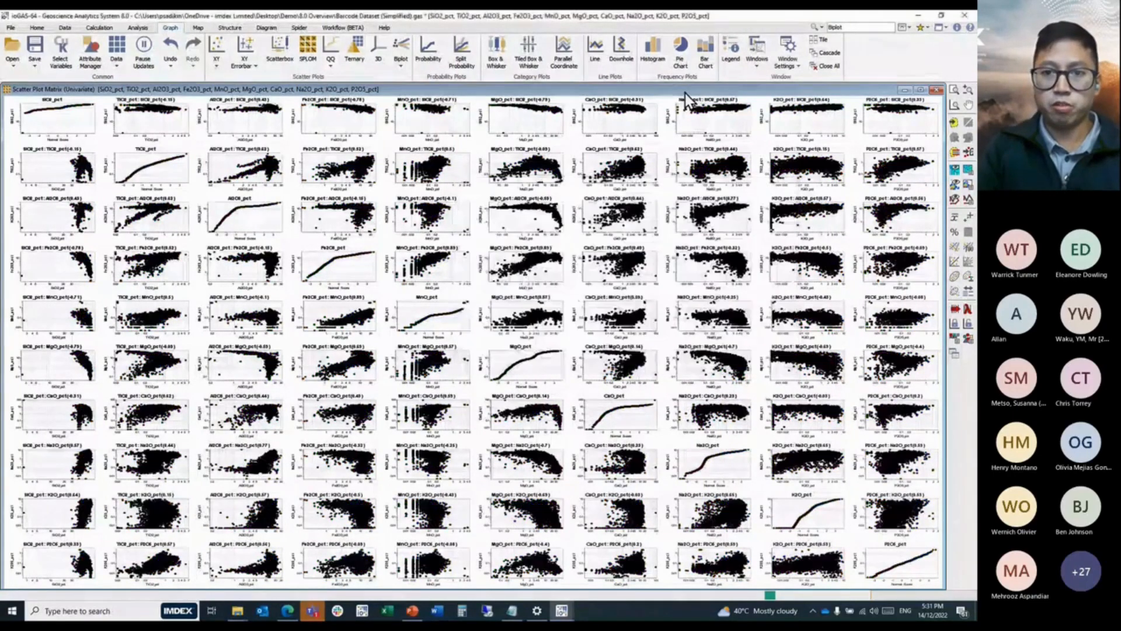
Apply simple render mode with an opacity of 3 to the scatter plot matrix.
left_click(966, 342)
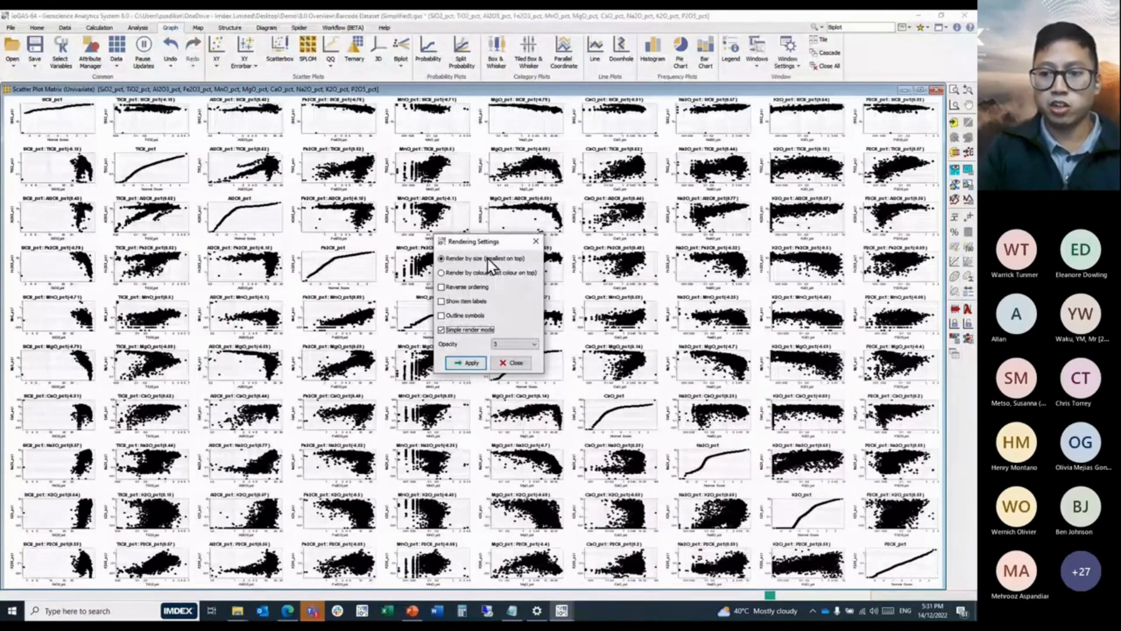
left_click(475, 363)
left_click(512, 367)
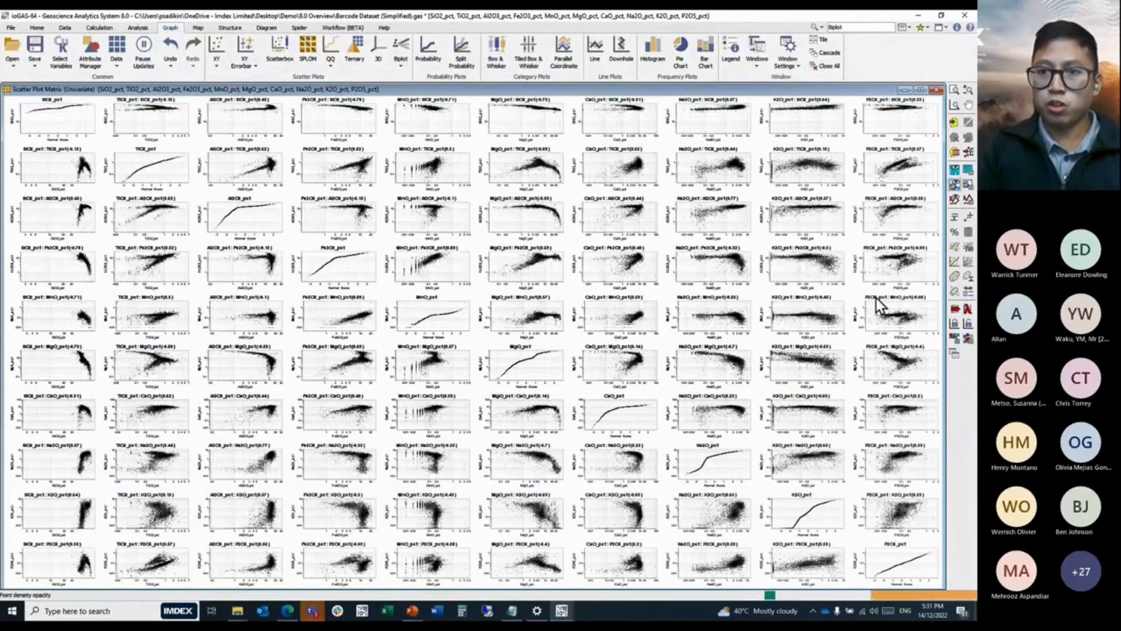
Add three new colour attributes for grouping the samples.
left_click(88, 59)
left_click(506, 334)
left_click(506, 334)
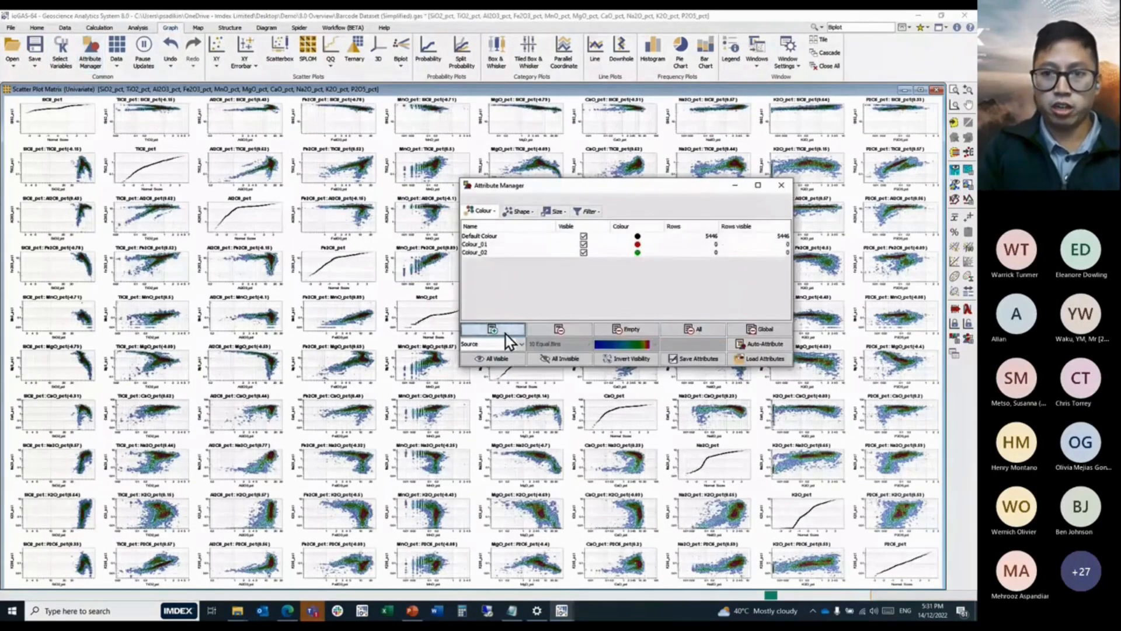
left_click(506, 334)
Assign Colour_01 to the samples along the lower trend of the P2O5_pct versus TiO2_pct plot by outlining them with a polygon.
left_click(481, 246)
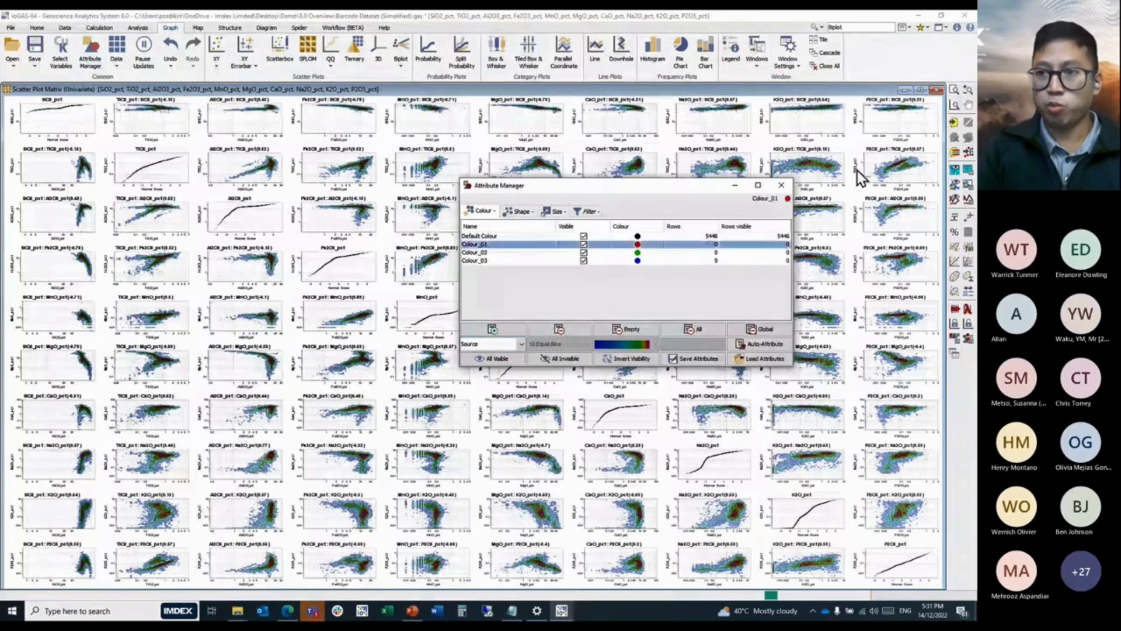
left_click(968, 153)
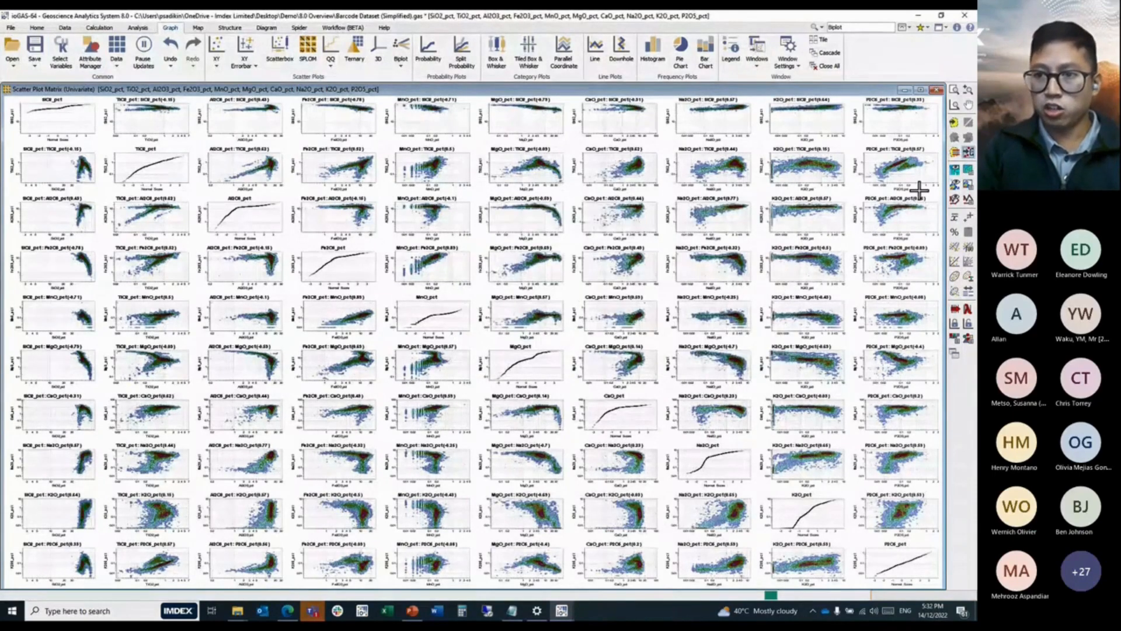
left_click(932, 174)
left_click_drag(894, 173, 932, 159)
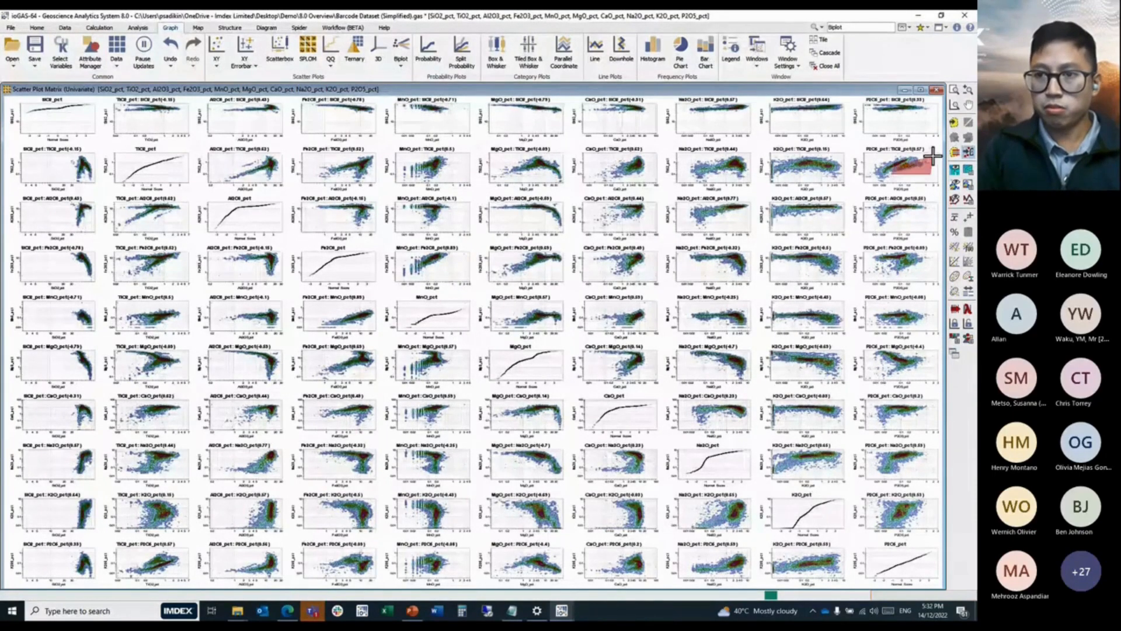
Assign Colour_02 to the samples of the second trend in the P2O5_pct versus TiO2_pct plot by outlining them.
left_click(90, 51)
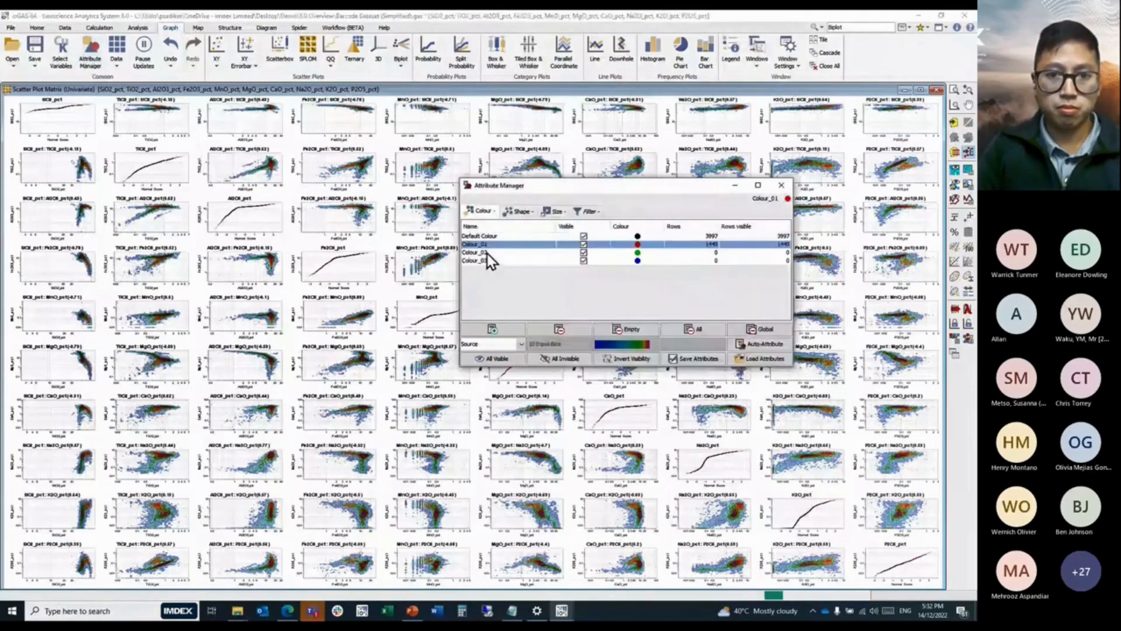
left_click(882, 186)
mouse_move(882, 186)
left_mouse_down()
mouse_move(876, 178)
mouse_move(914, 151)
mouse_move(920, 158)
left_mouse_up()
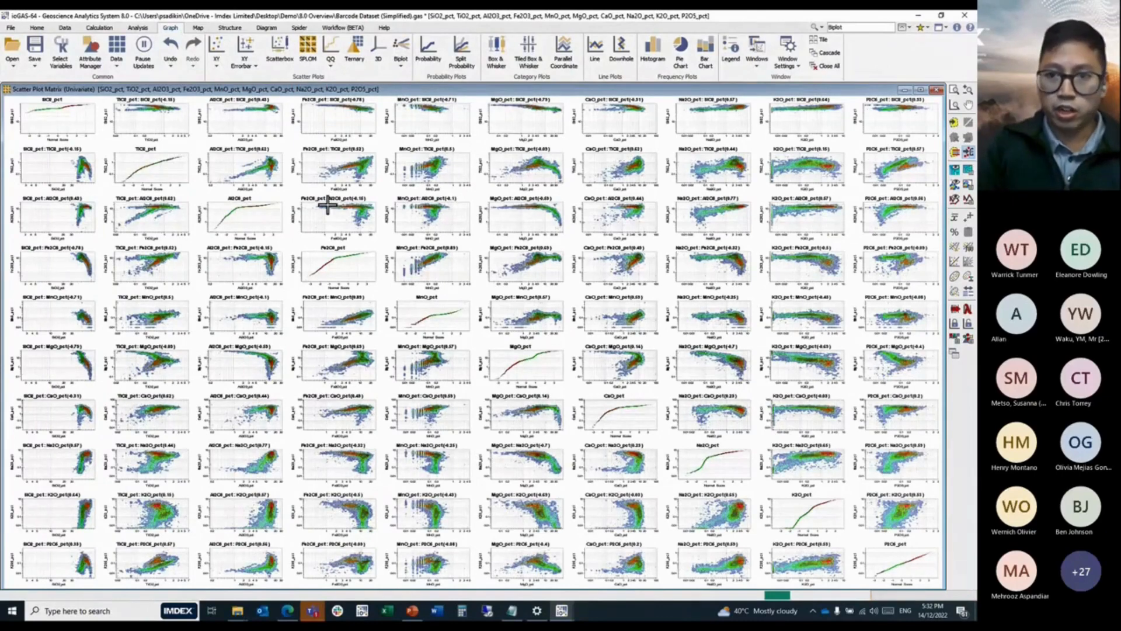
Try to assign Colour_03 to a group of samples in the MnO_pct versus TiO2_pct plot of the matrix.
key("space")
left_click(506, 261)
key("space")
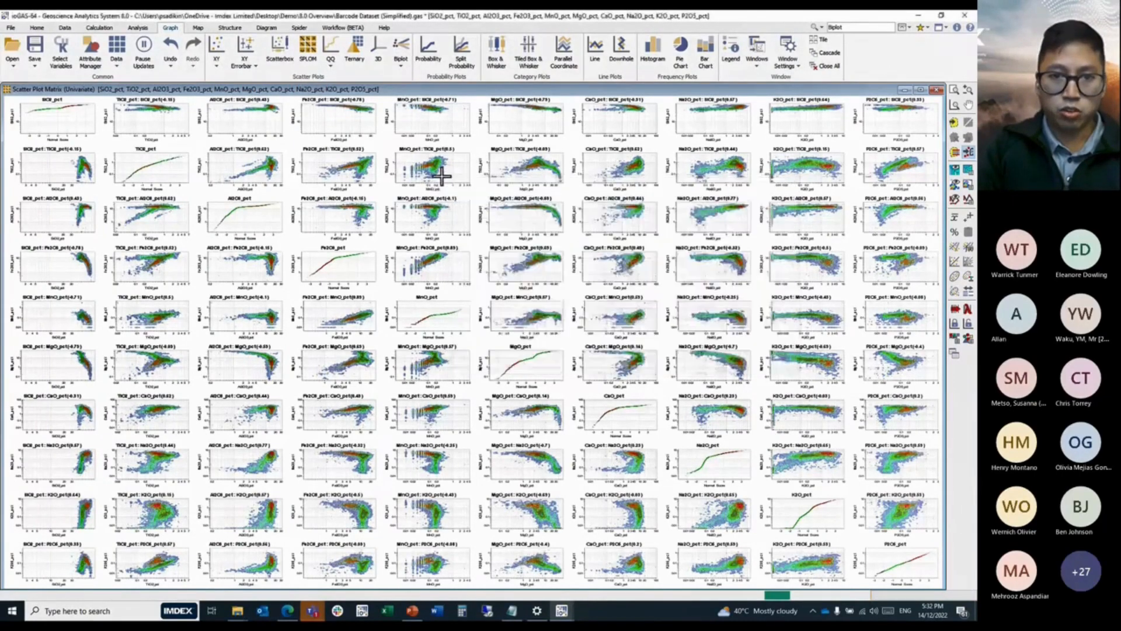
mouse_move(441, 177)
left_mouse_down()
mouse_move(420, 178)
mouse_move(418, 160)
left_mouse_up()
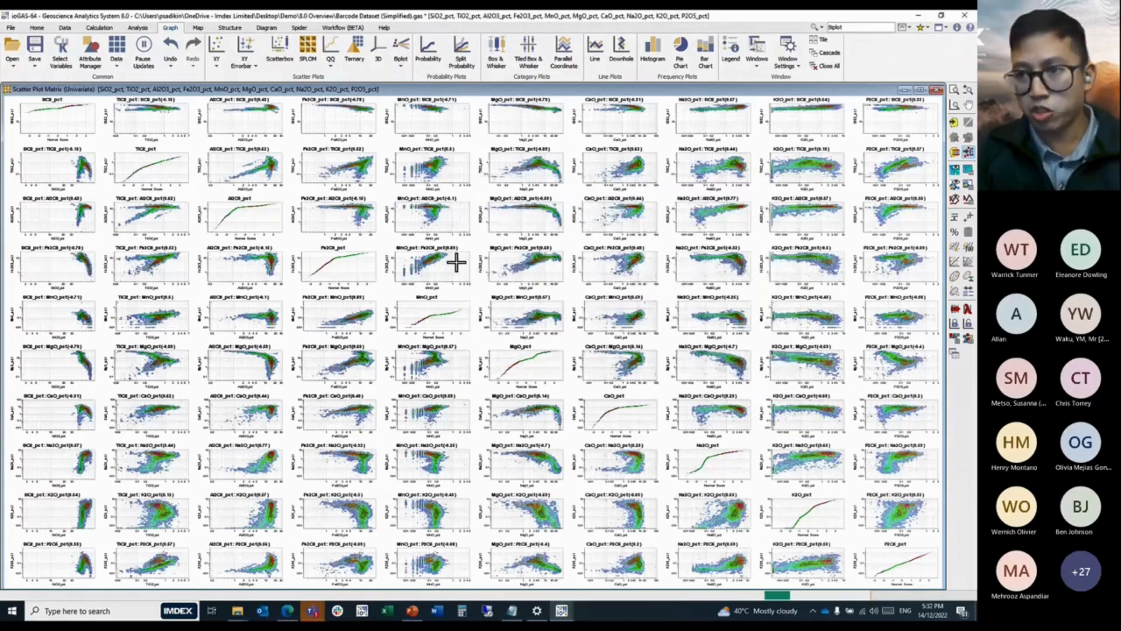
Open the MnO_pct versus TiO2_pct pair as a separate XY plot and change its rendering to full, solid symbols.
right_click(437, 171)
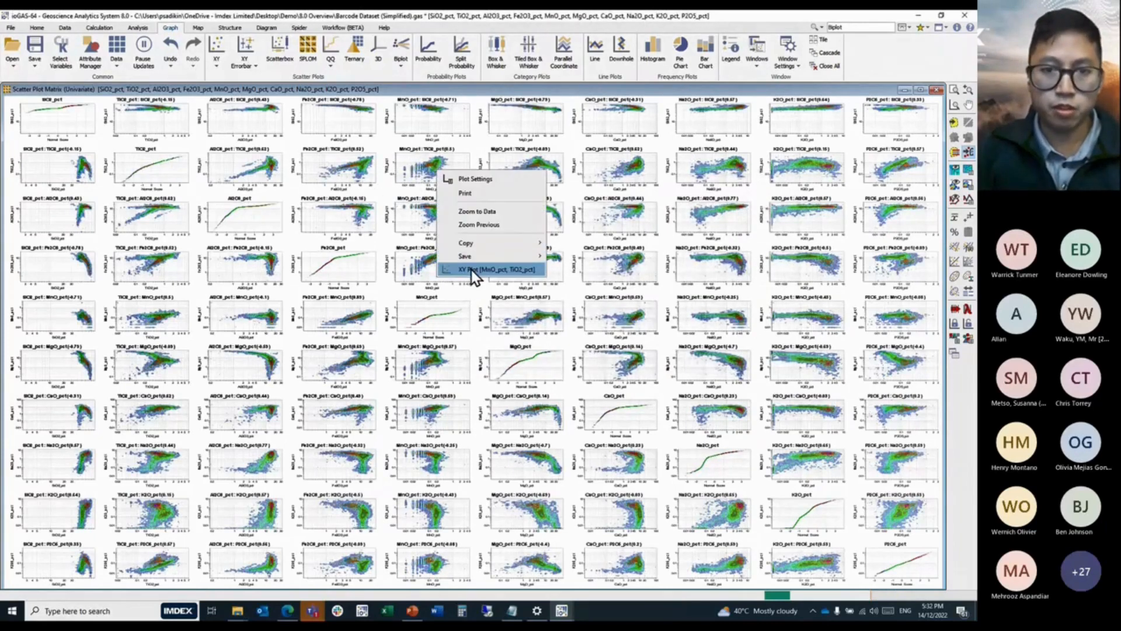
left_click(471, 270)
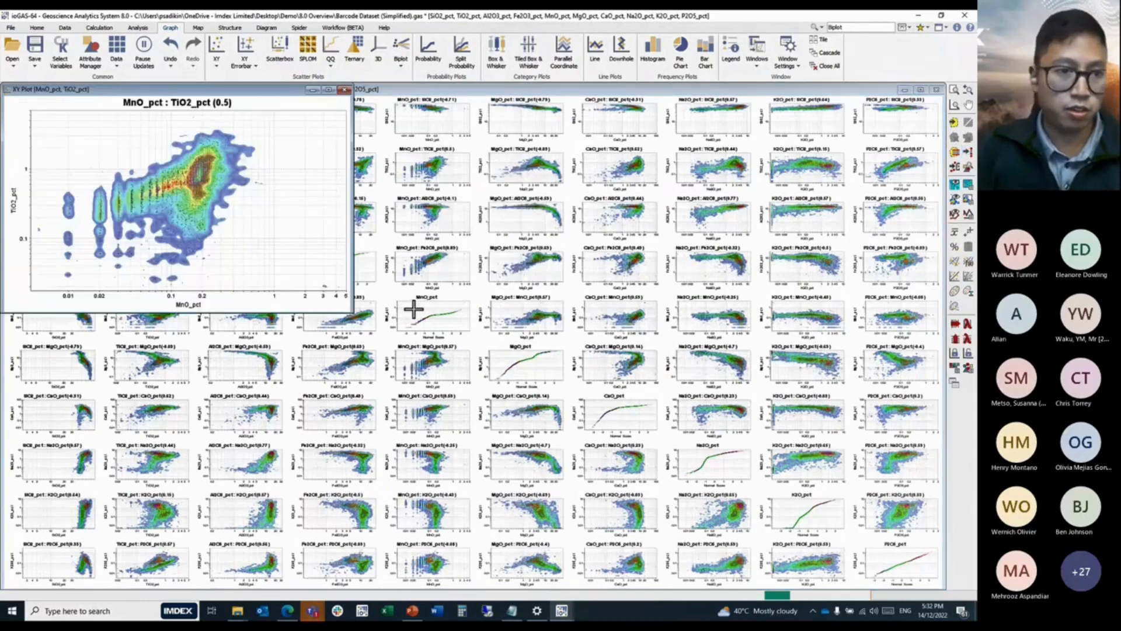
left_click(967, 369)
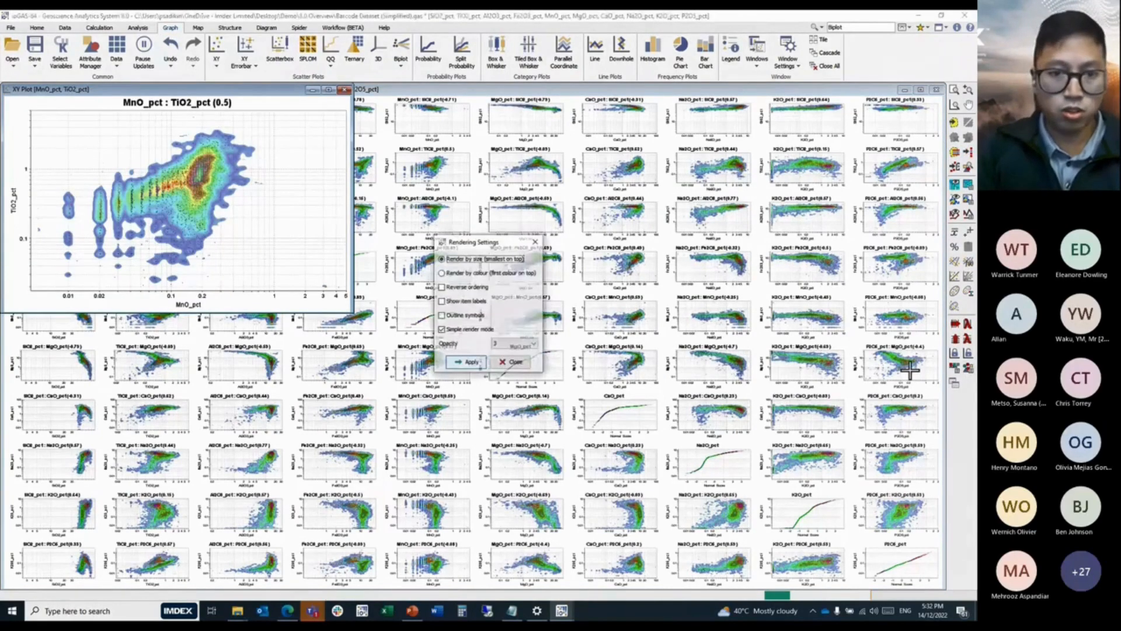
left_click(472, 366)
left_click(500, 366)
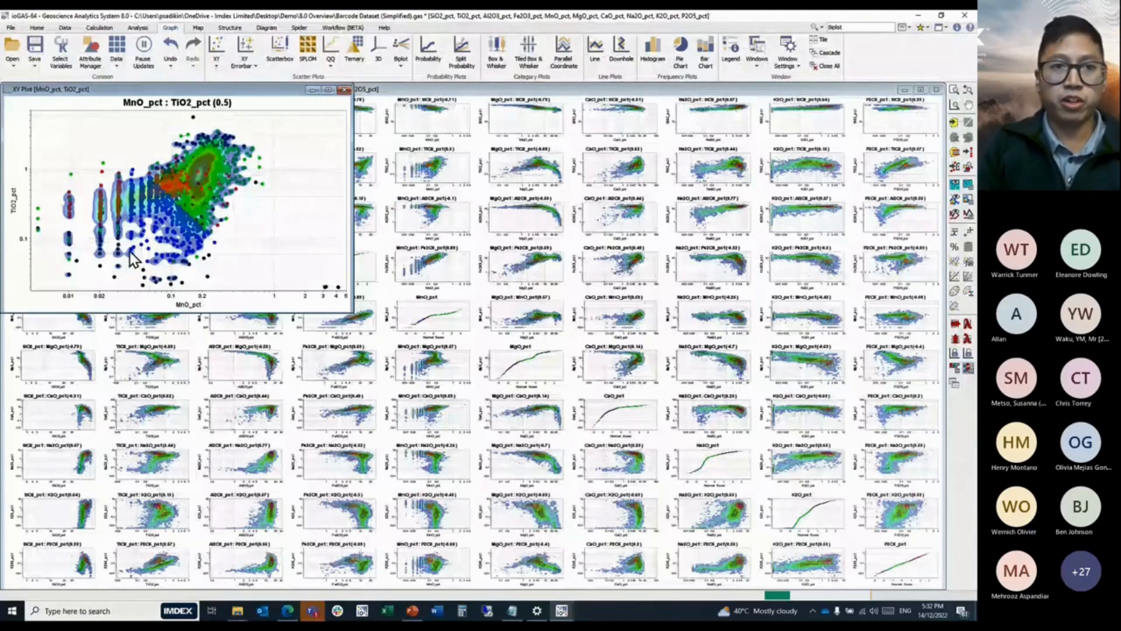
Undo the last colouring and assign Colour_03 to the low-TiO2 samples by outlining them with a polygon on the MnO_pct versus TiO2_pct plot.
left_click_drag(201, 90, 278, 125)
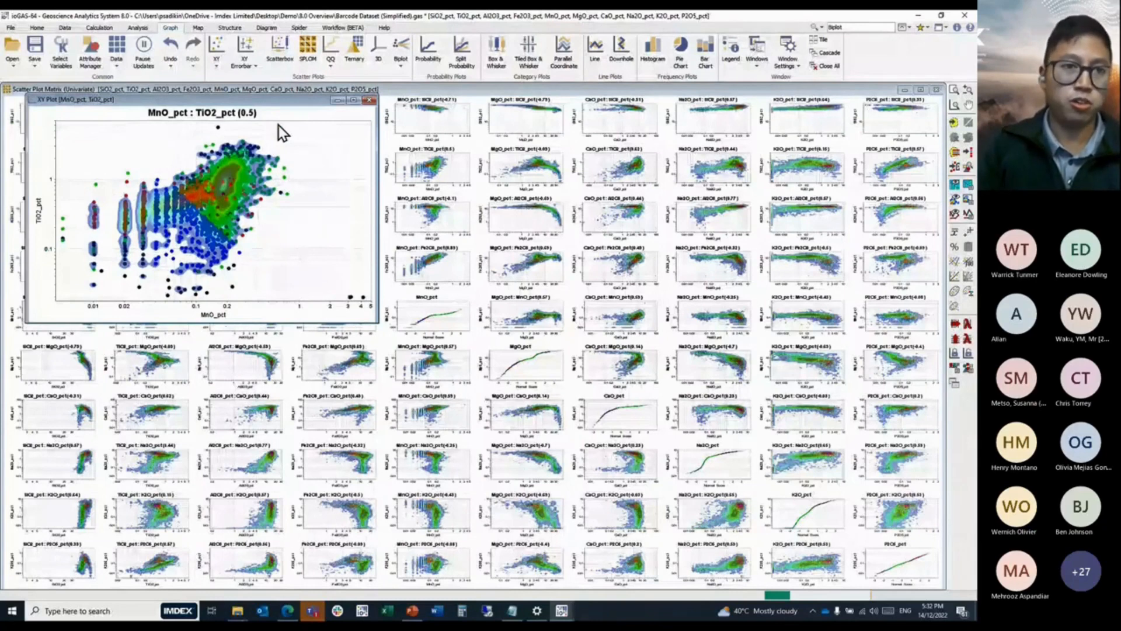
key("ctrl+z")
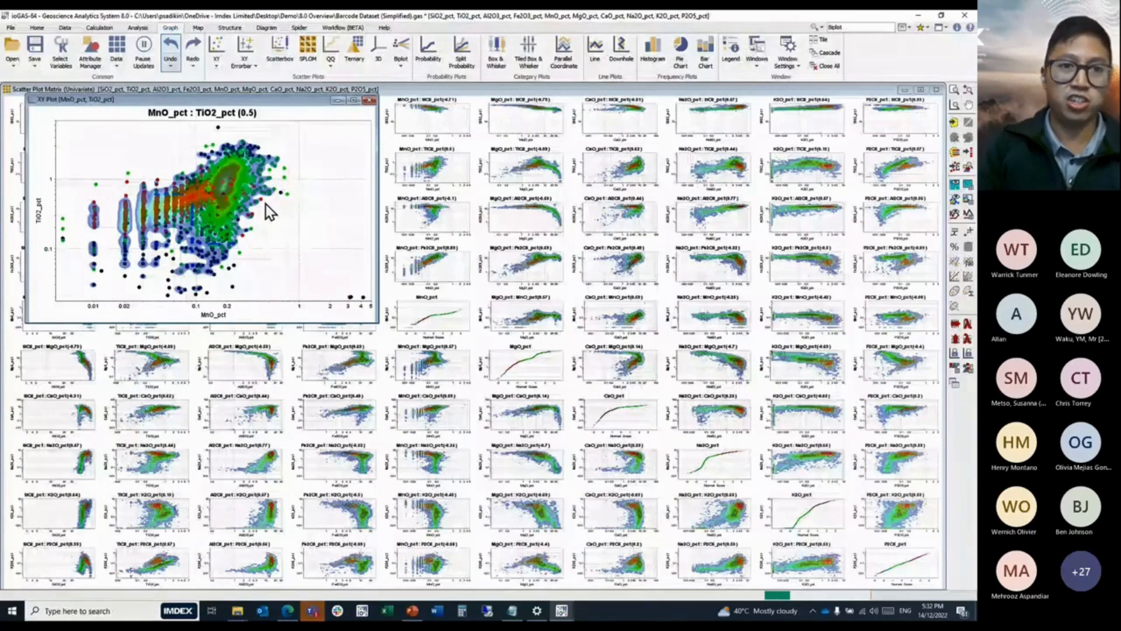
key("F2")
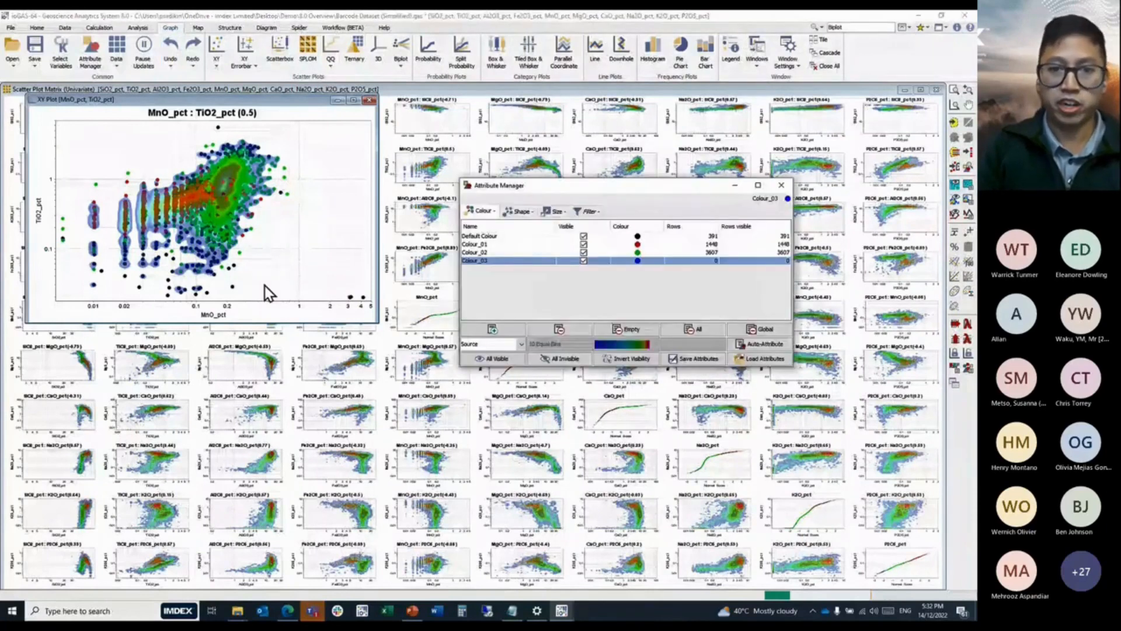
left_click(496, 252)
left_click(497, 263)
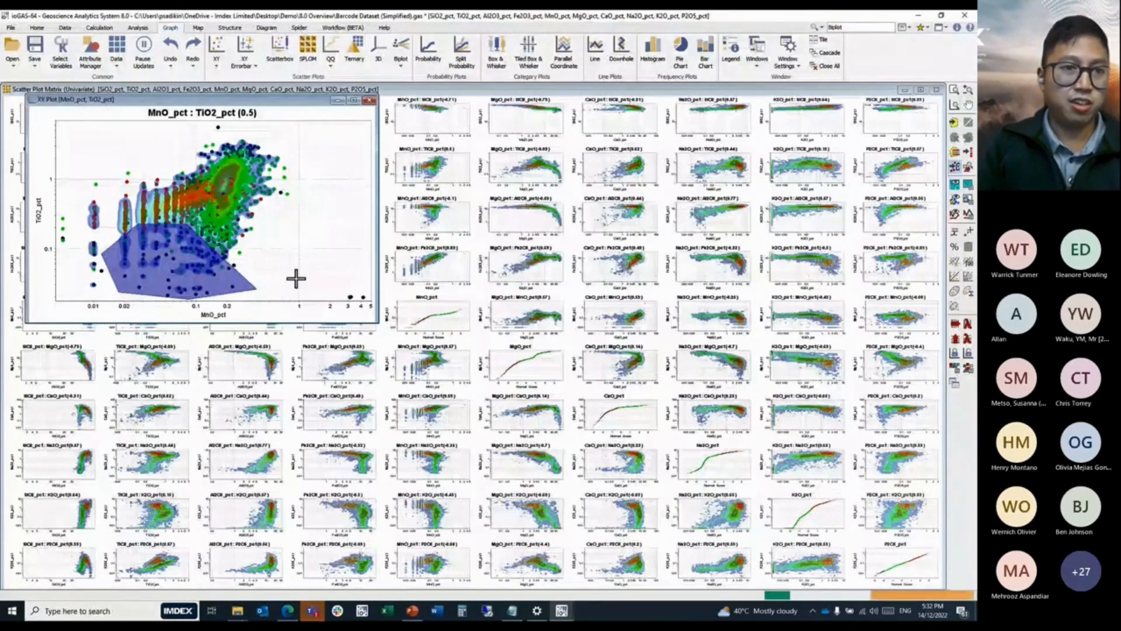
Add a fourth colour attribute and apply it to samples in the dense high-TiO2 cluster of the MnO_pct versus TiO2_pct plot.
left_click(90, 50)
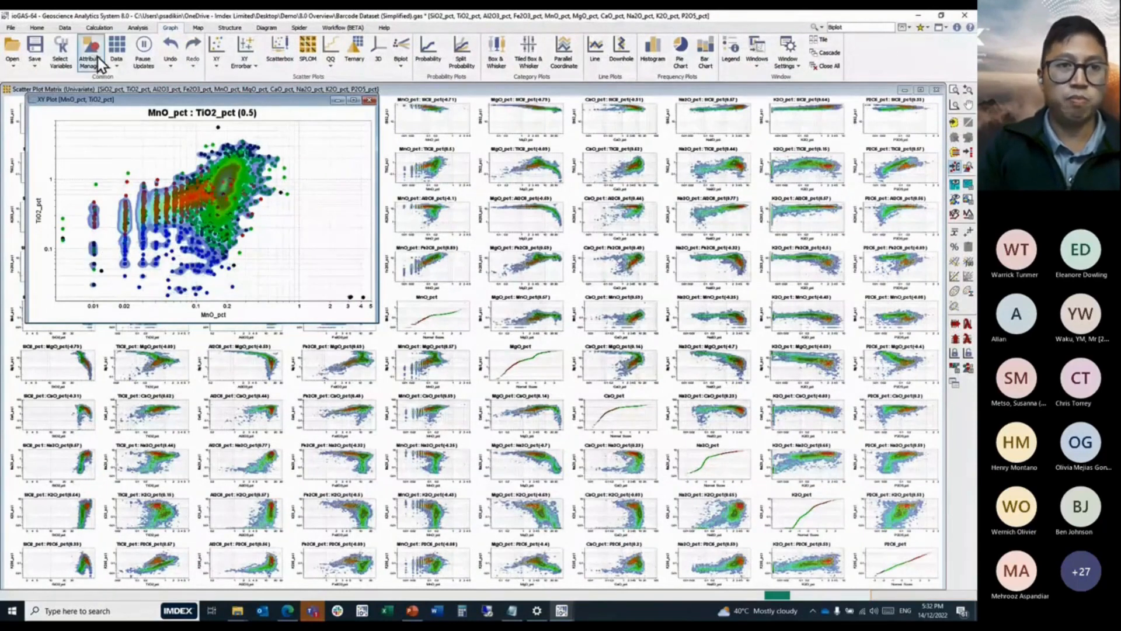
left_click(492, 328)
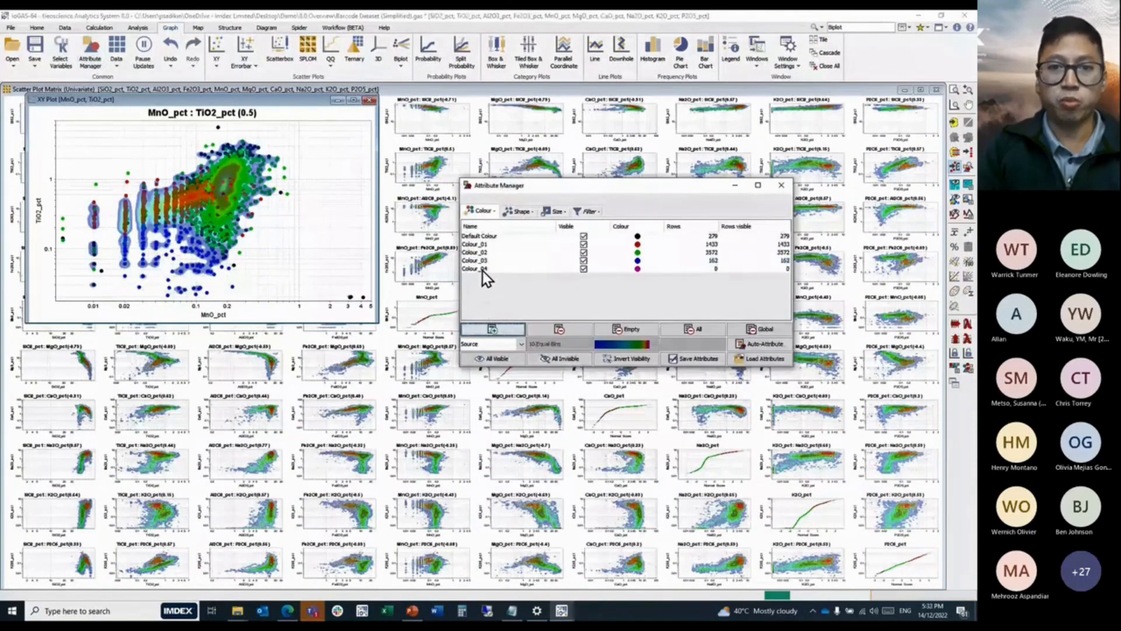
left_click(483, 271)
mouse_move(289, 174)
left_mouse_down()
mouse_move(221, 152)
mouse_move(181, 181)
mouse_move(234, 232)
left_mouse_up()
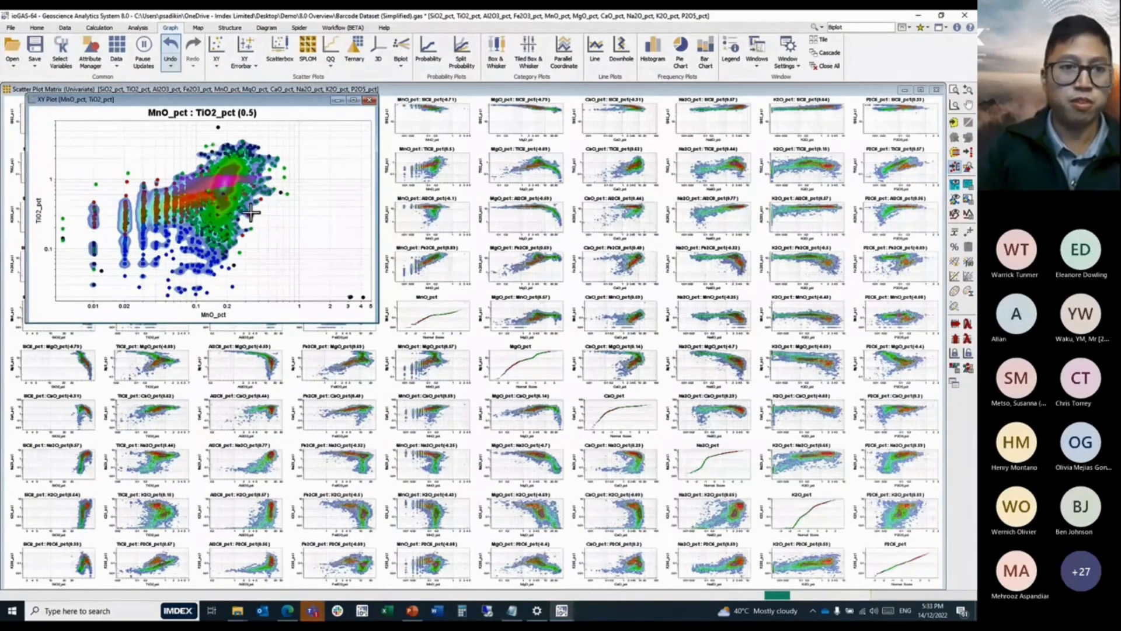
Undo the last Colour_04 assignment and reassign Colour_04 to the highest-TiO2 samples by outlining them with a polygon on the MnO_pct versus TiO2_pct plot.
key("ctrl+z")
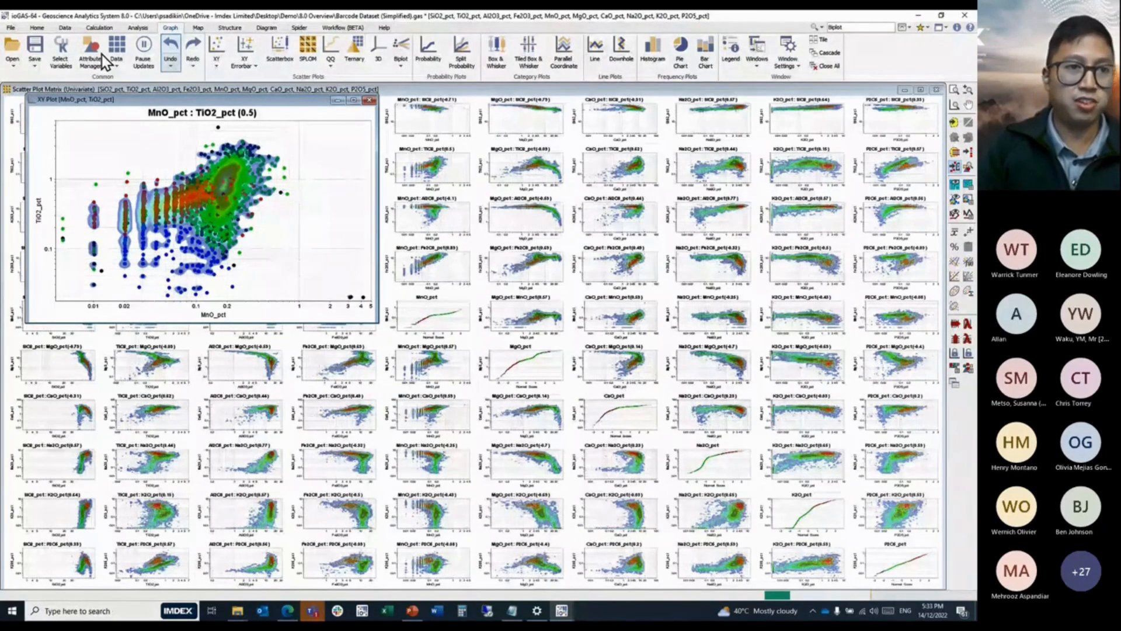
left_click(103, 58)
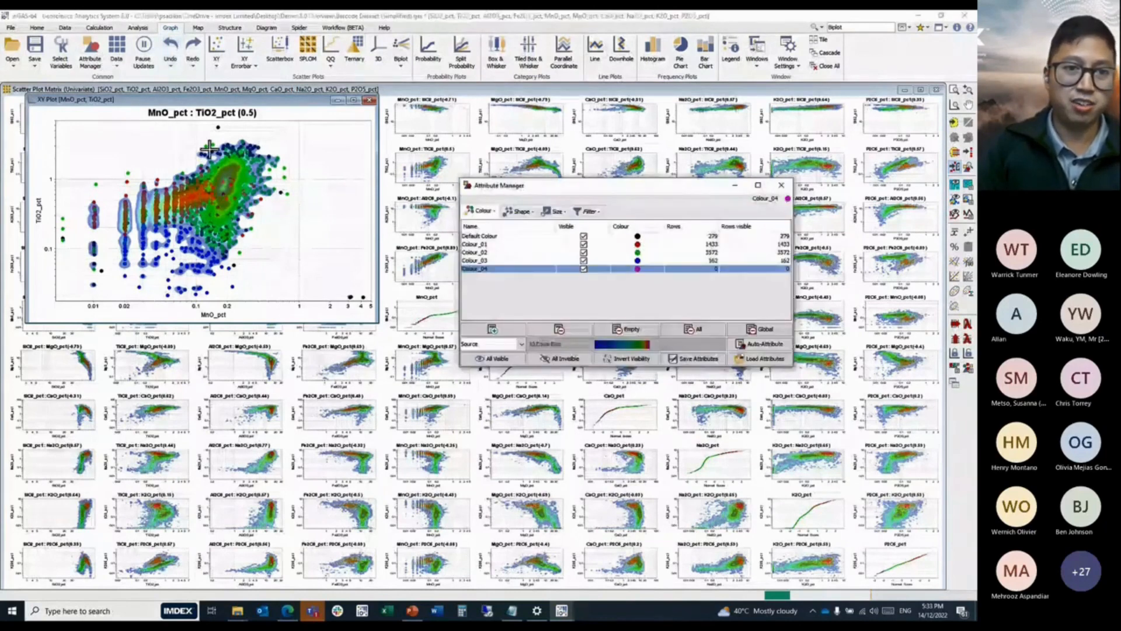
left_click_drag(188, 136, 303, 136)
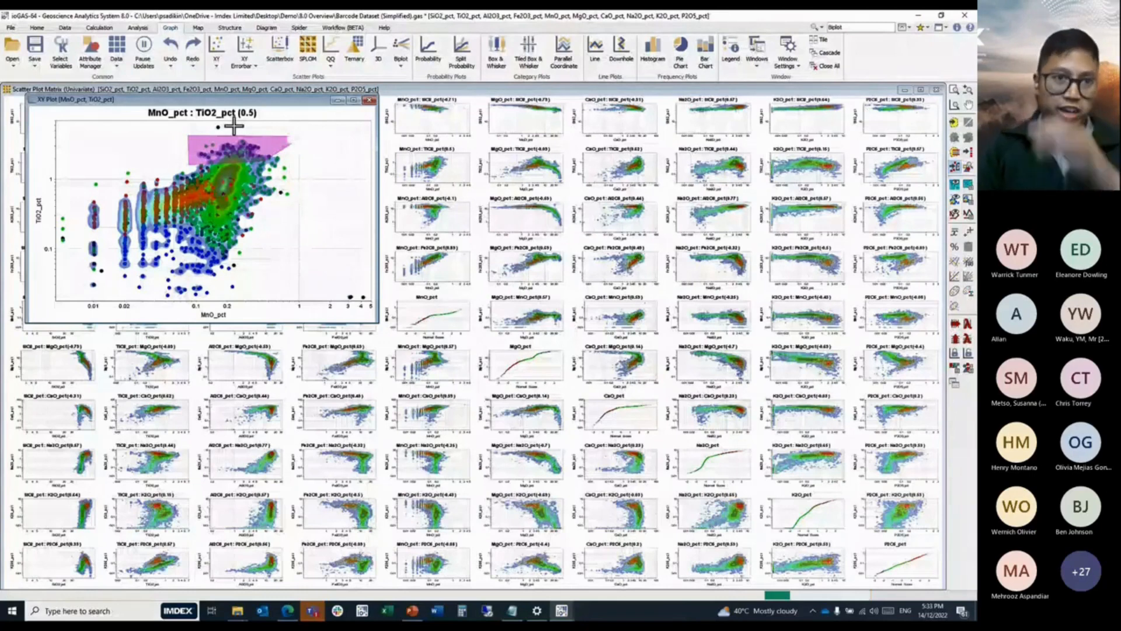
Undo all colouring back through the creation of Colour_01, and redo everything up to the Colour_04 polygon assignment.
left_click(169, 68)
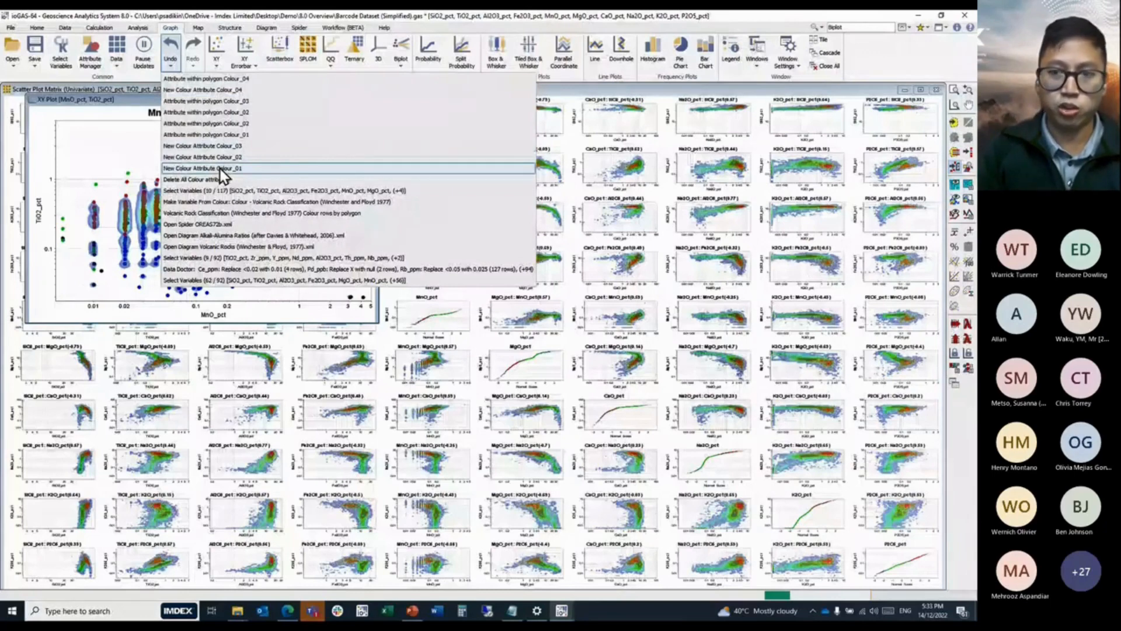
left_click(323, 284)
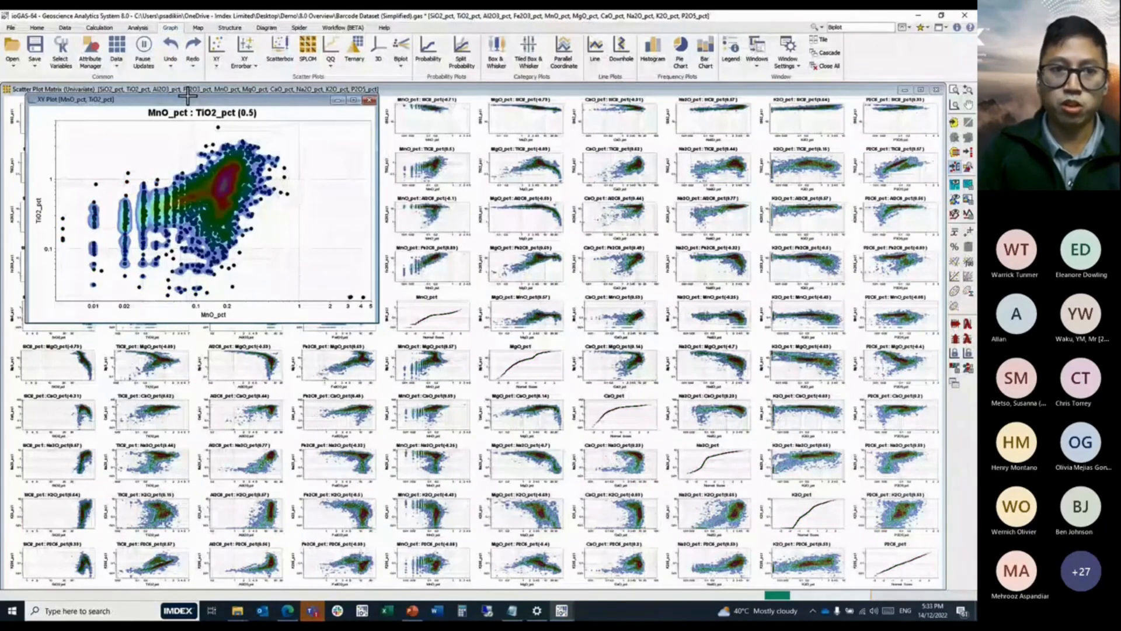
left_click(193, 66)
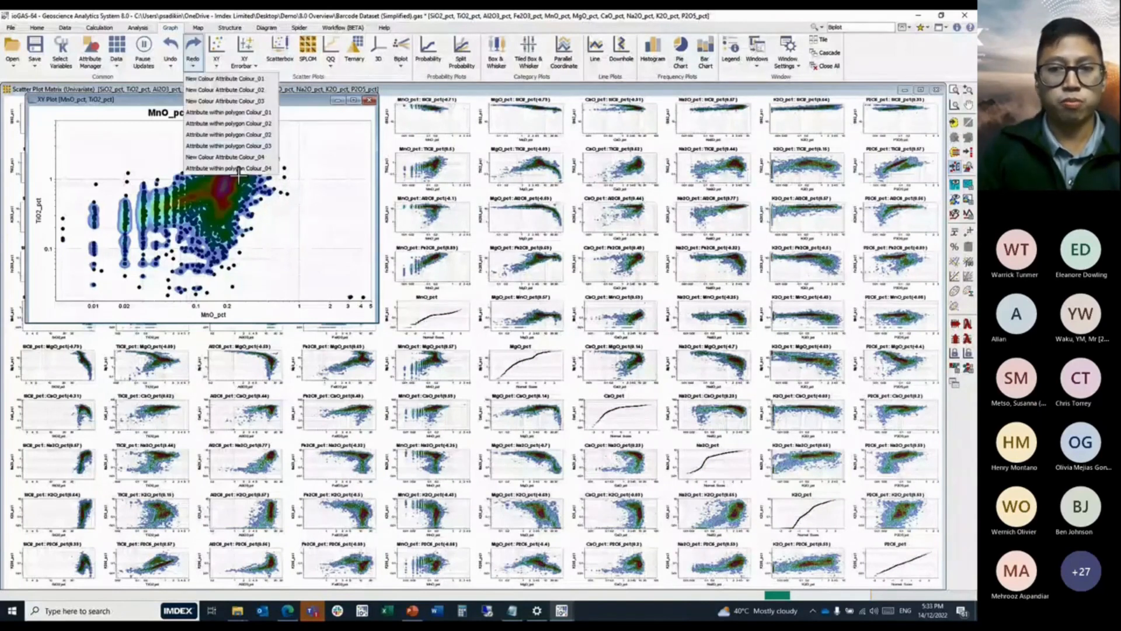
left_click(239, 169)
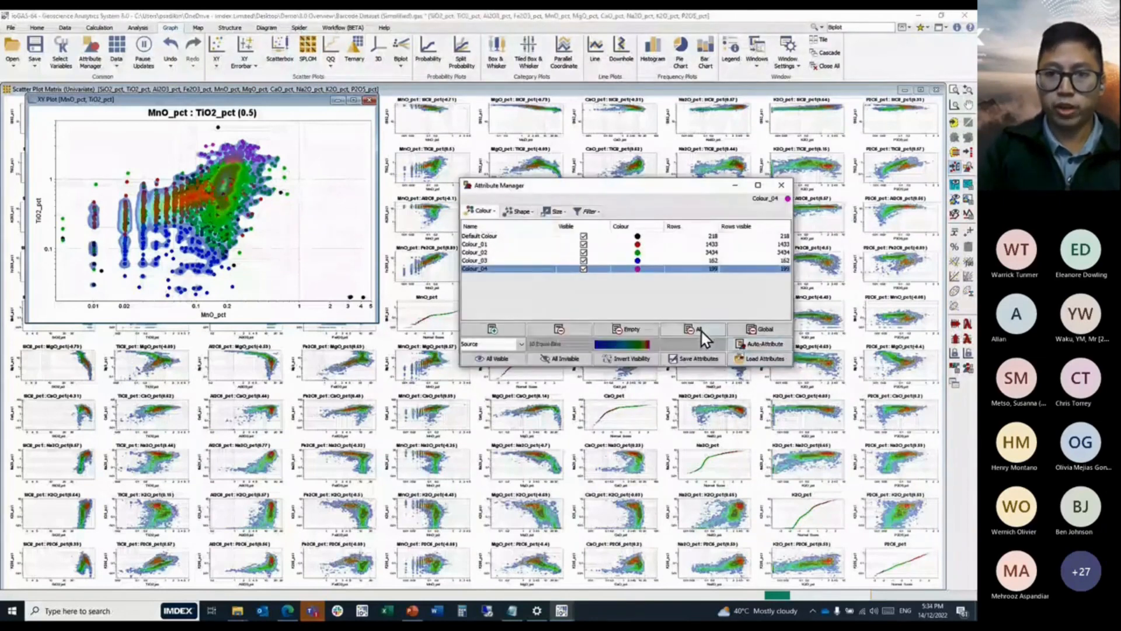
Hide the Colour_02 and Colour_04 samples and apply simple render mode to the scatter plot matrix.
left_click(584, 252)
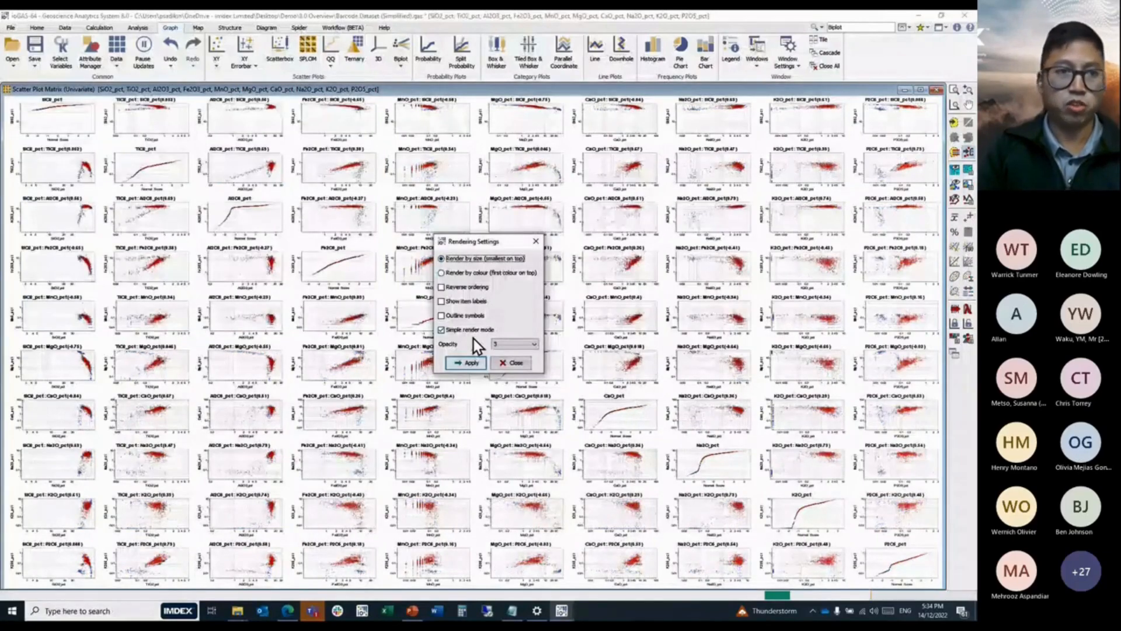
left_click(466, 362)
Compare the colour groups across the matrix by inverting their visibility several times, ending with all groups visible.
left_click(90, 52)
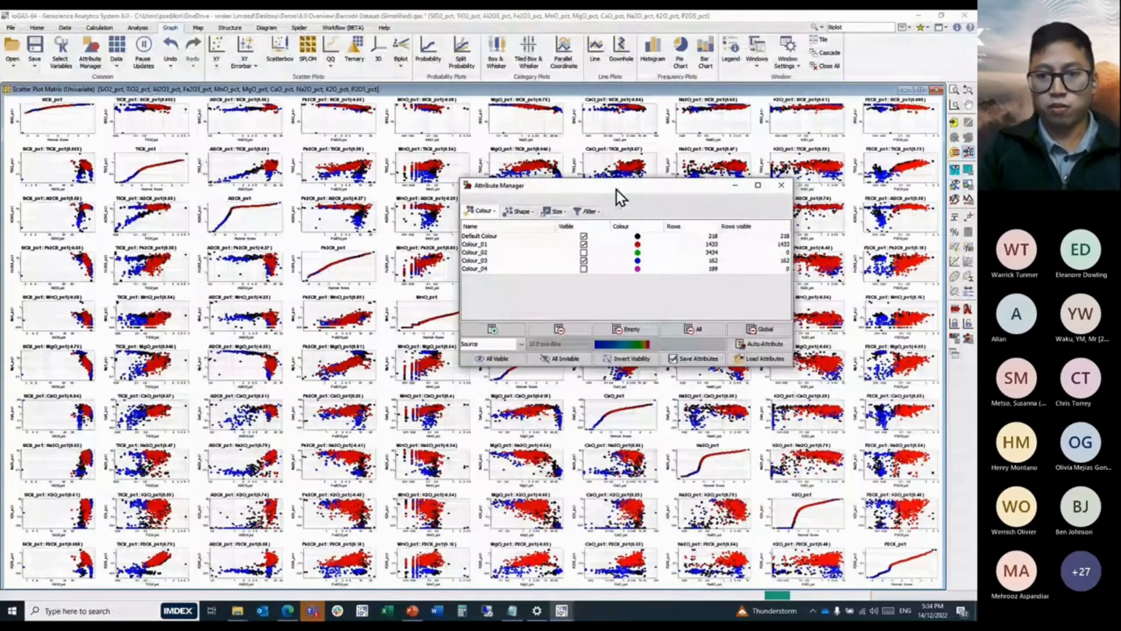
left_click_drag(616, 191, 241, 208)
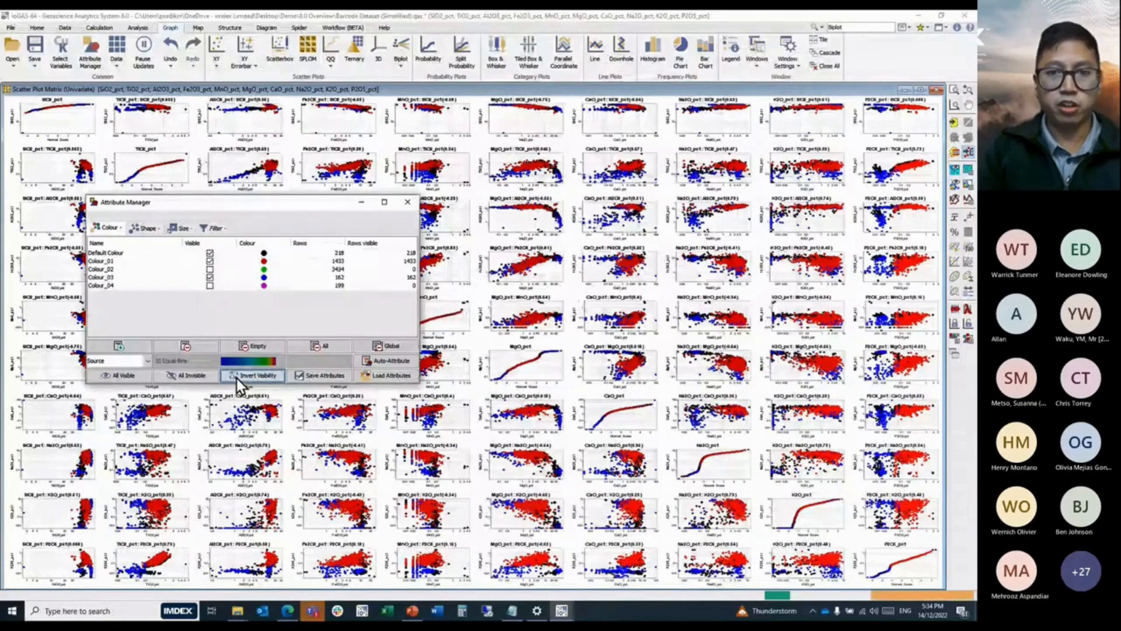
left_click(236, 377)
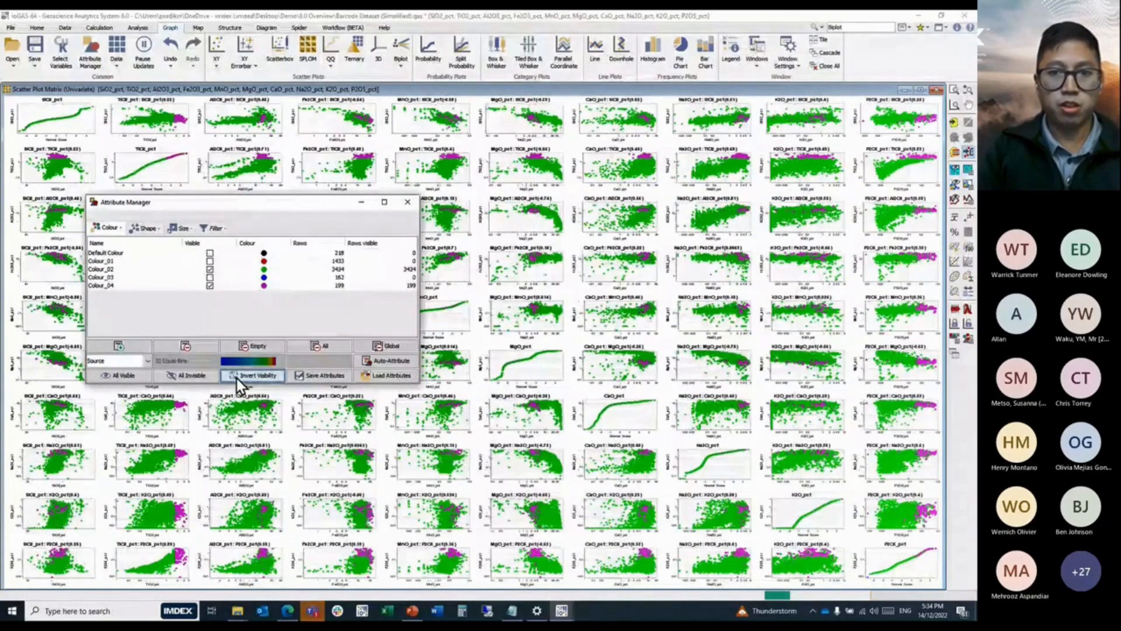
left_click(237, 377)
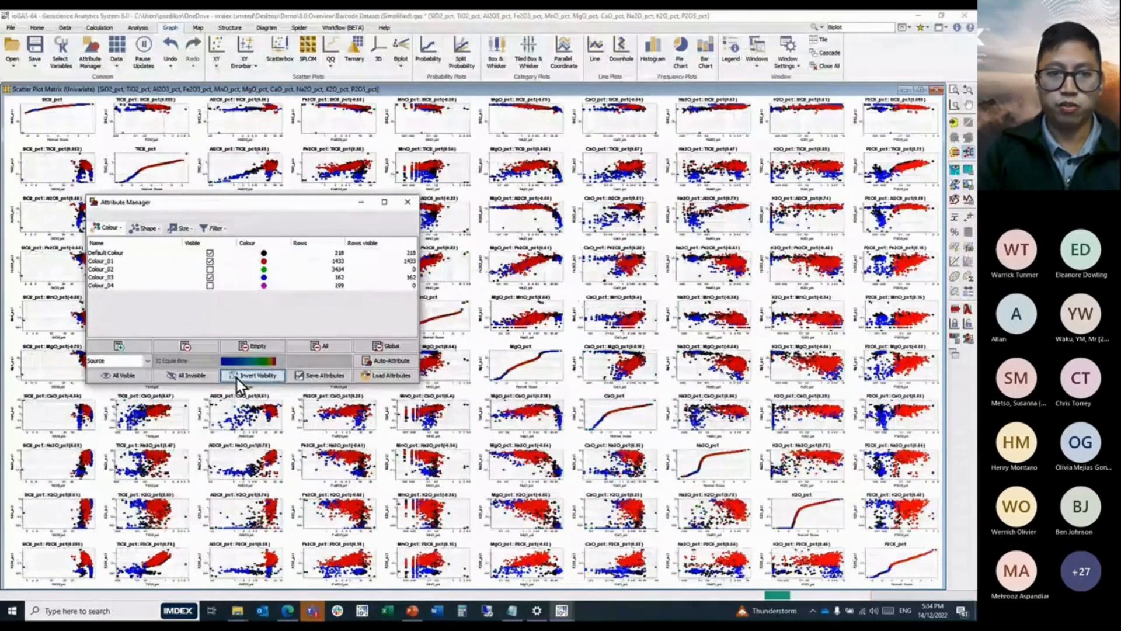
left_click(236, 378)
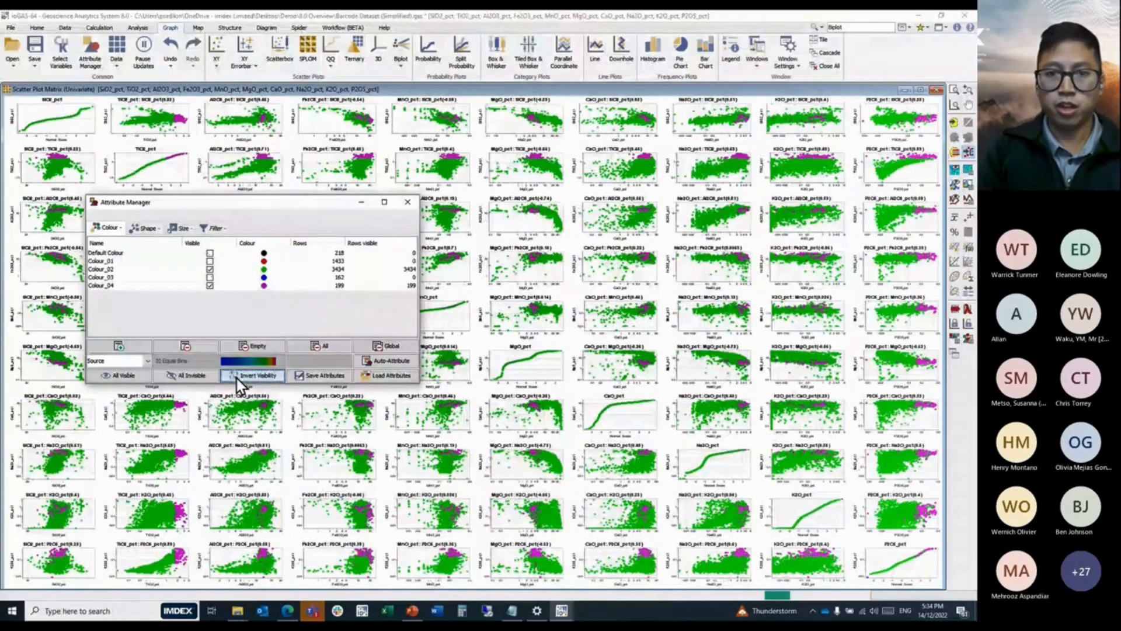
left_click(237, 378)
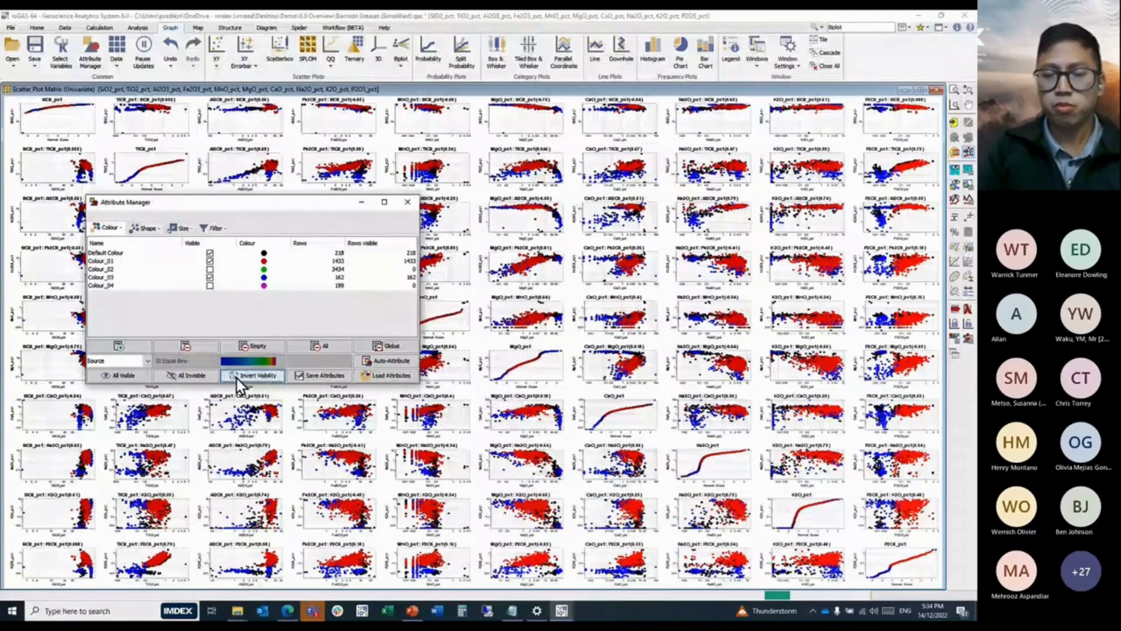
left_click(236, 378)
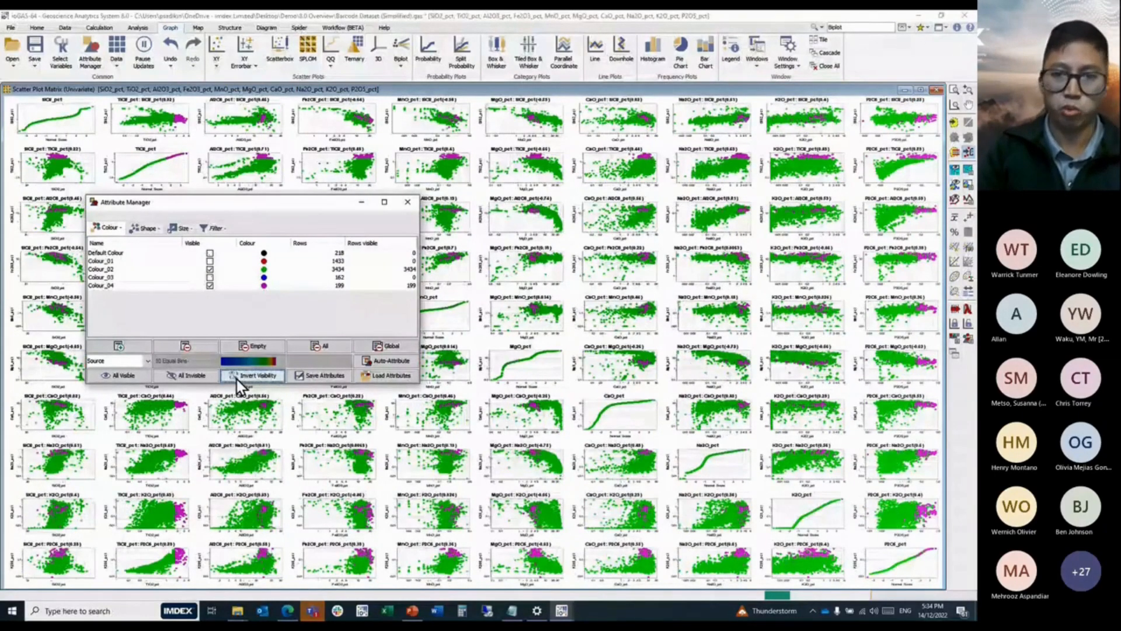
left_click(133, 379)
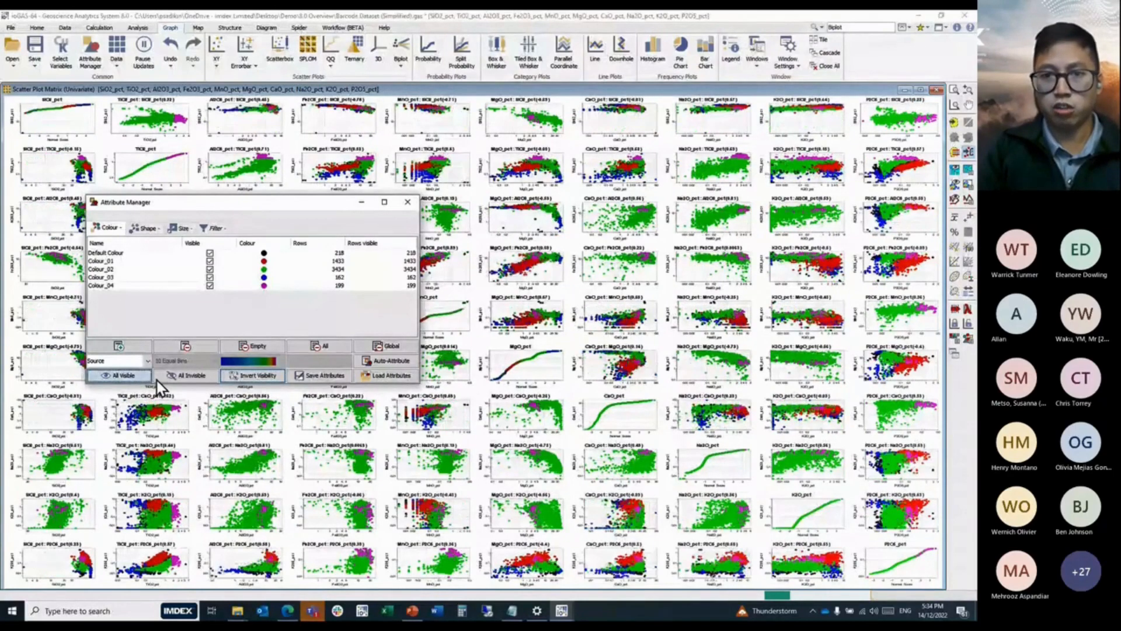
Highlight the Colour_03 samples across the matrix and open the TiO2_pct versus SiO2_pct pair as a separate XY plot.
left_click(109, 279)
right_click(109, 280)
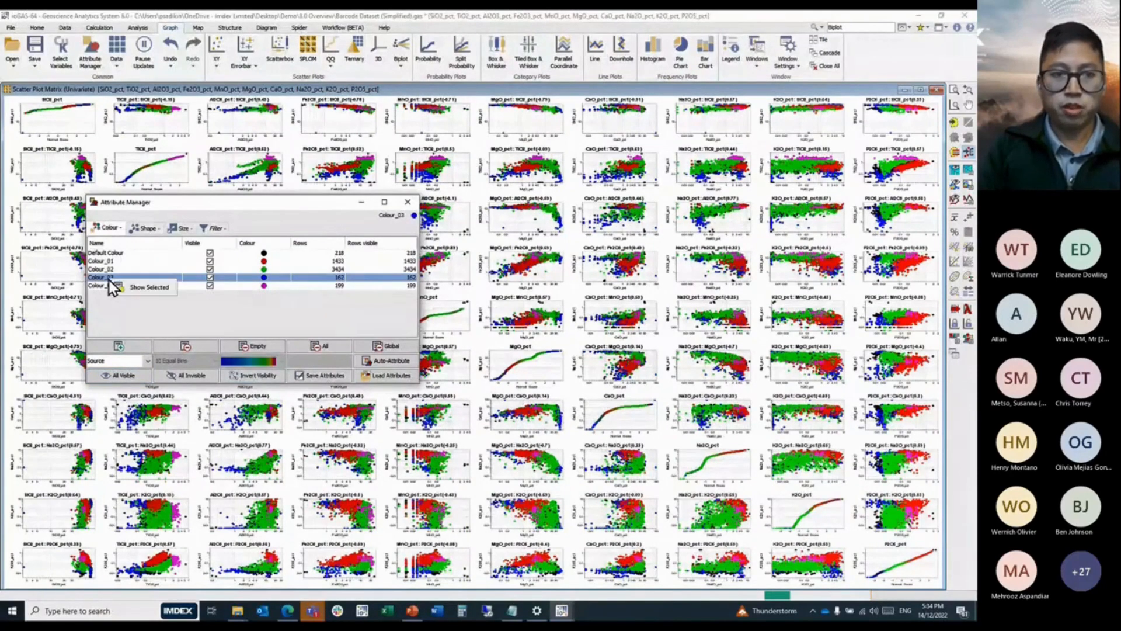
left_click(150, 289)
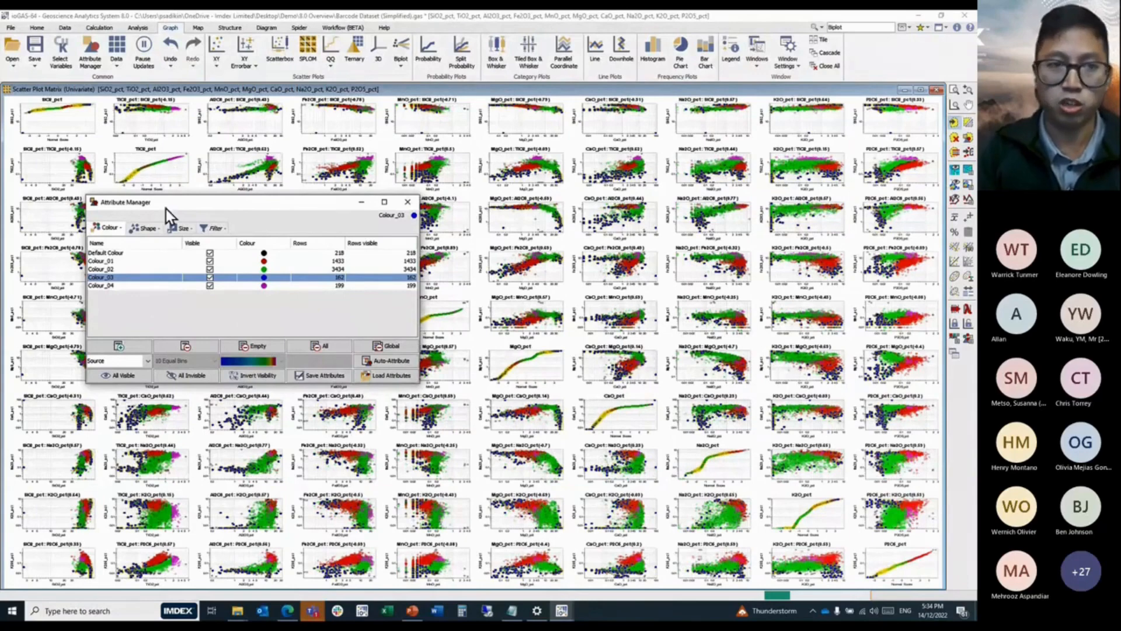
right_click(166, 118)
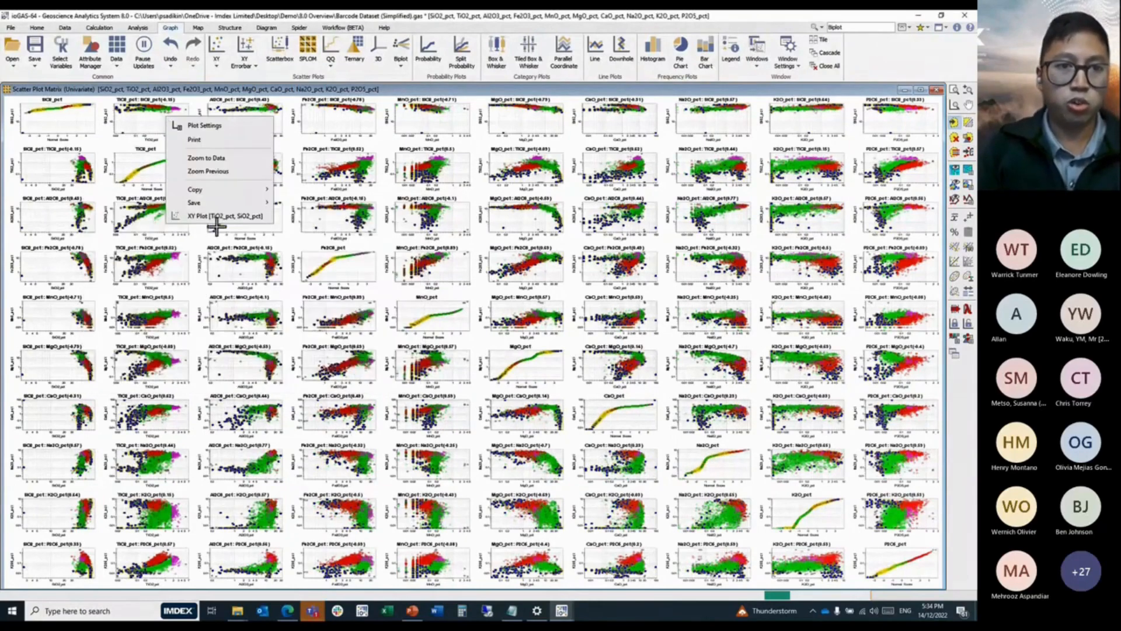
left_click(223, 217)
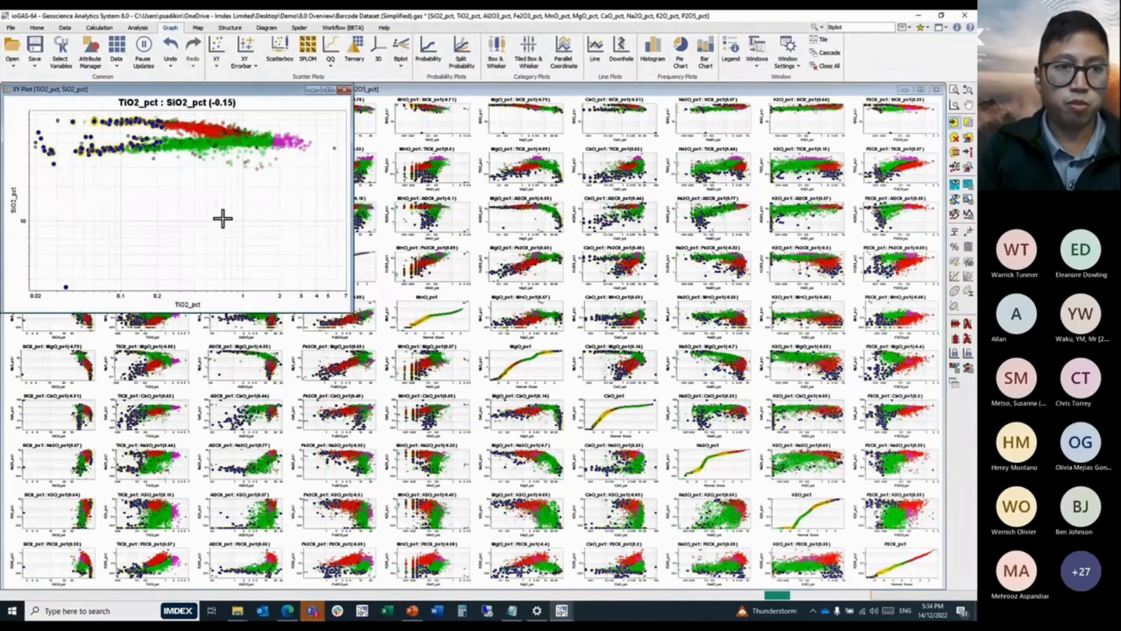
Move the Attribute Manager clear of the XY plot and highlight the Colour_04 samples on all plots.
left_click(94, 58)
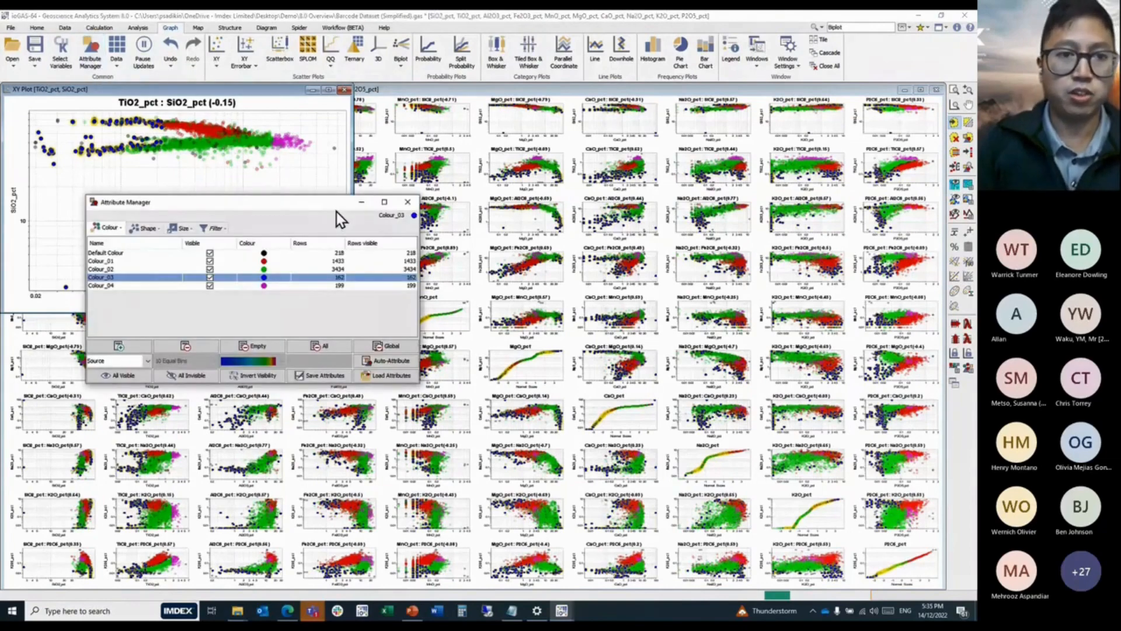
left_click_drag(337, 212, 530, 168)
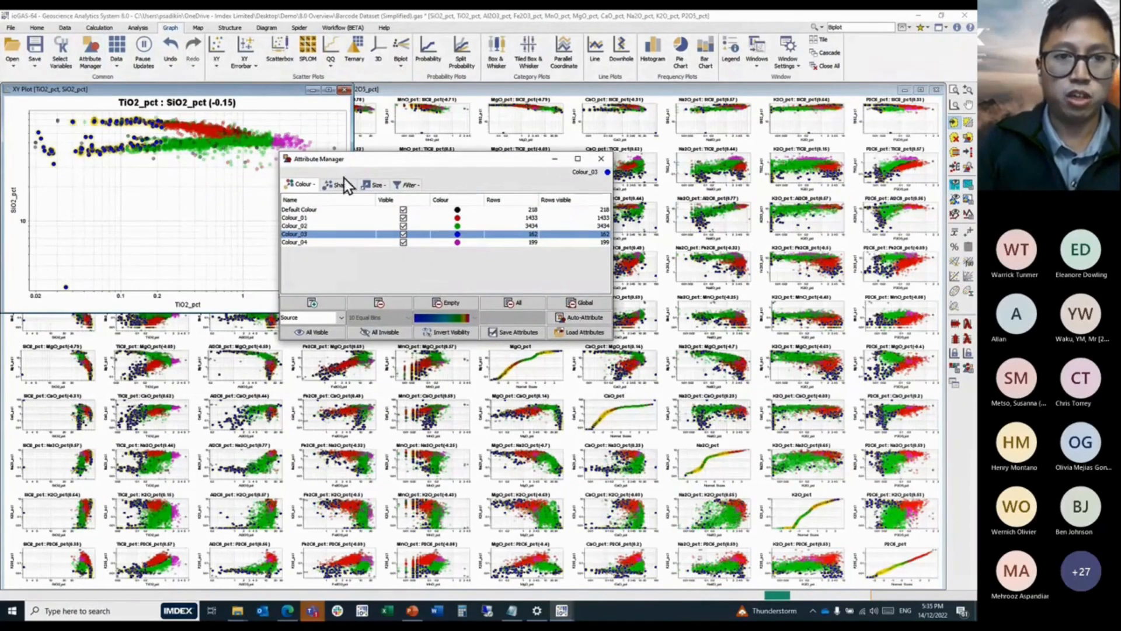
left_click_drag(359, 162, 415, 167)
left_click(357, 248)
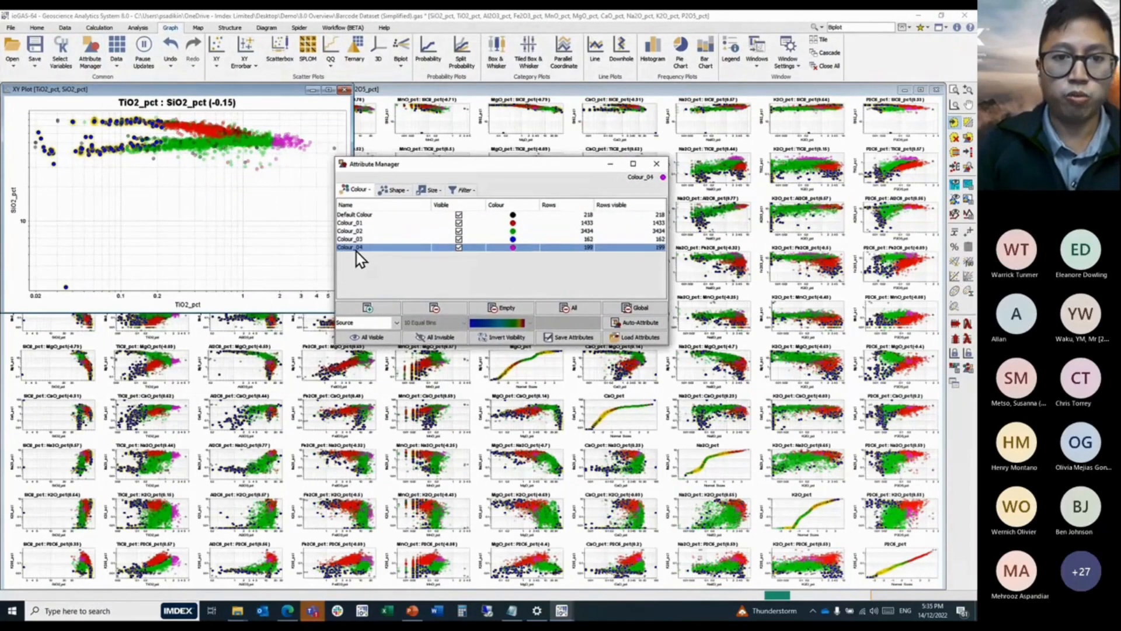
right_click(356, 251)
left_click(393, 257)
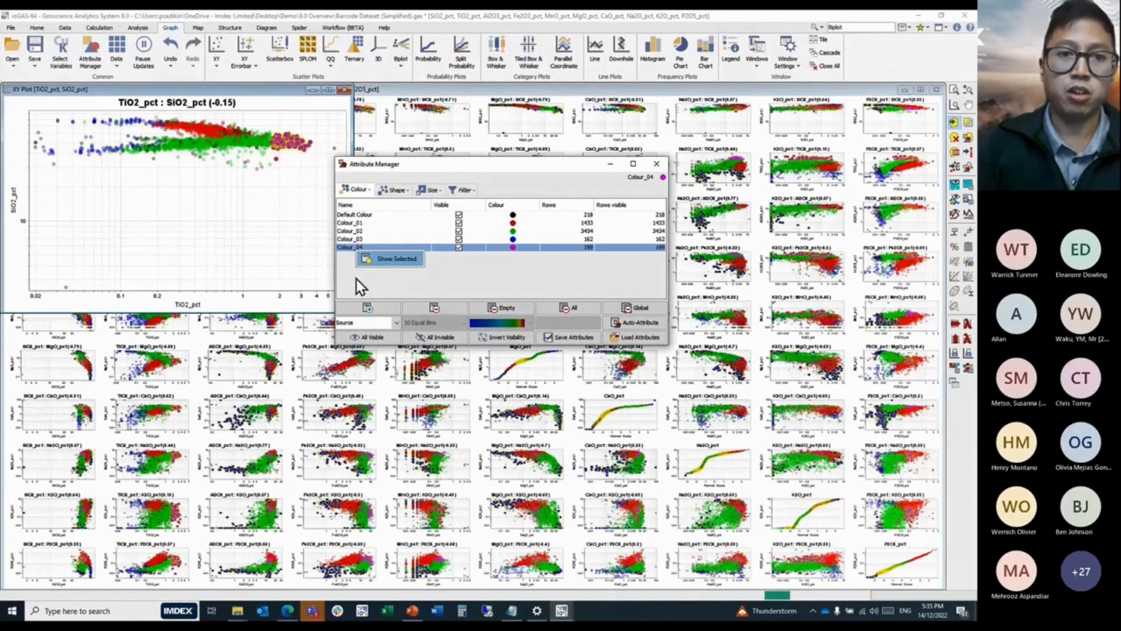
Auto-attribute the sample colours by the Preferred chemical classification column.
left_click(397, 322)
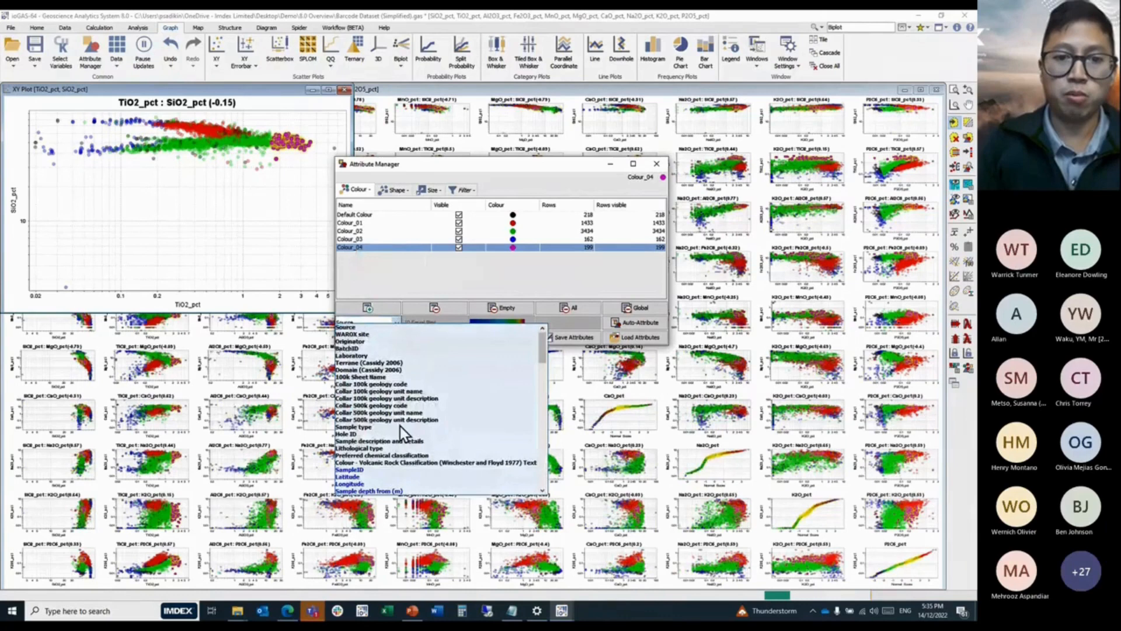
left_click(409, 457)
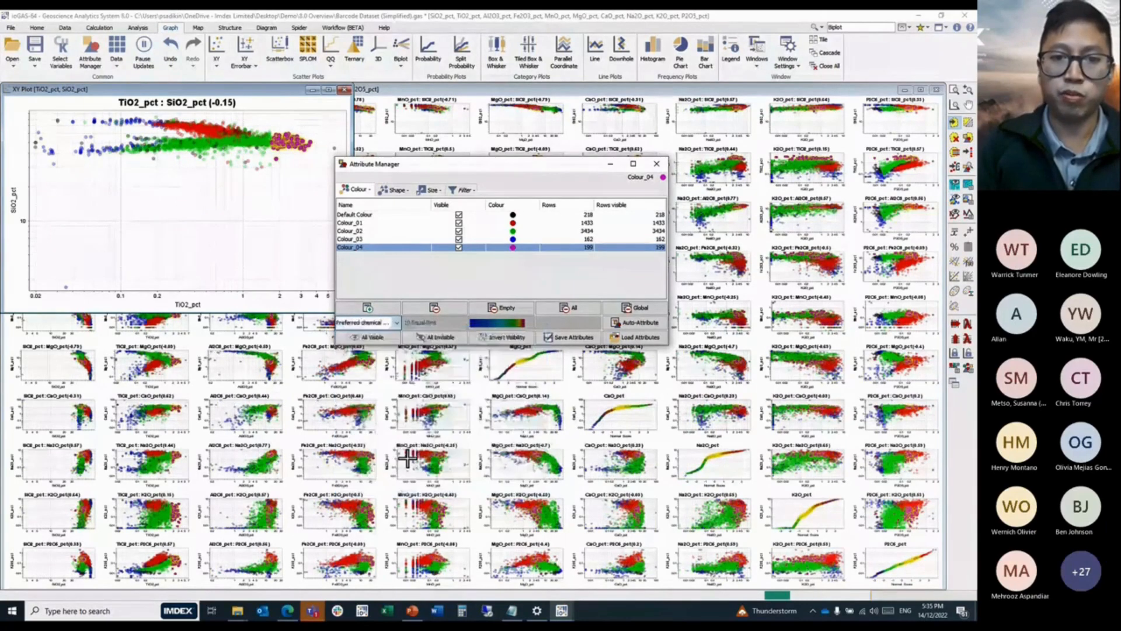
left_click(644, 321)
Find the larger Problematic data class in the classification list and highlight its samples on the plots.
left_click(466, 270)
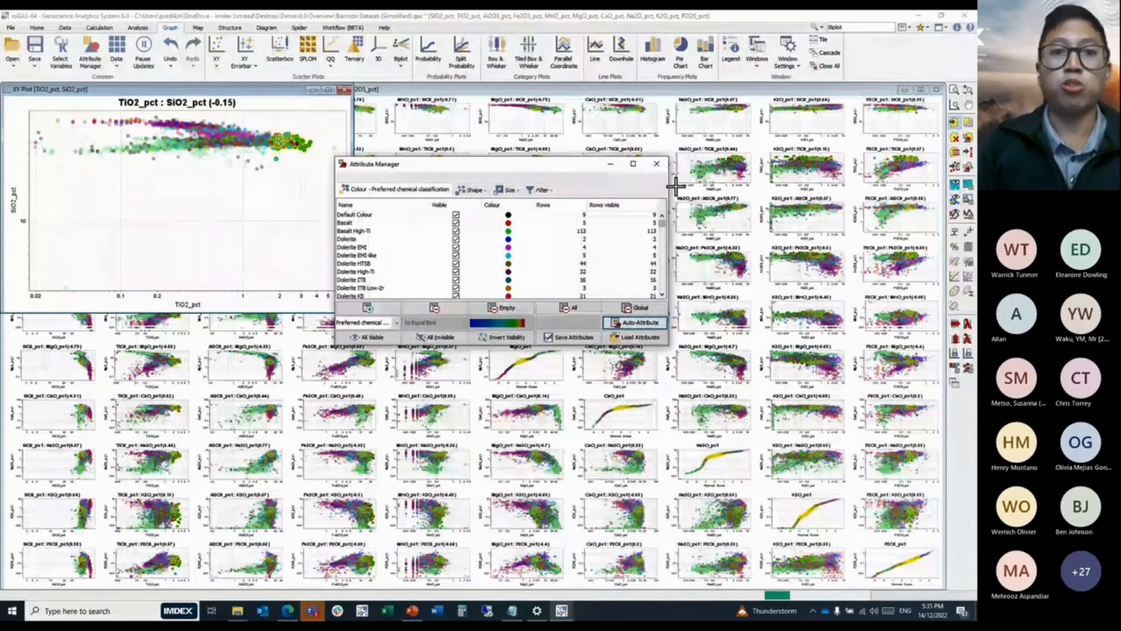
scroll(391, 237, "down", 5)
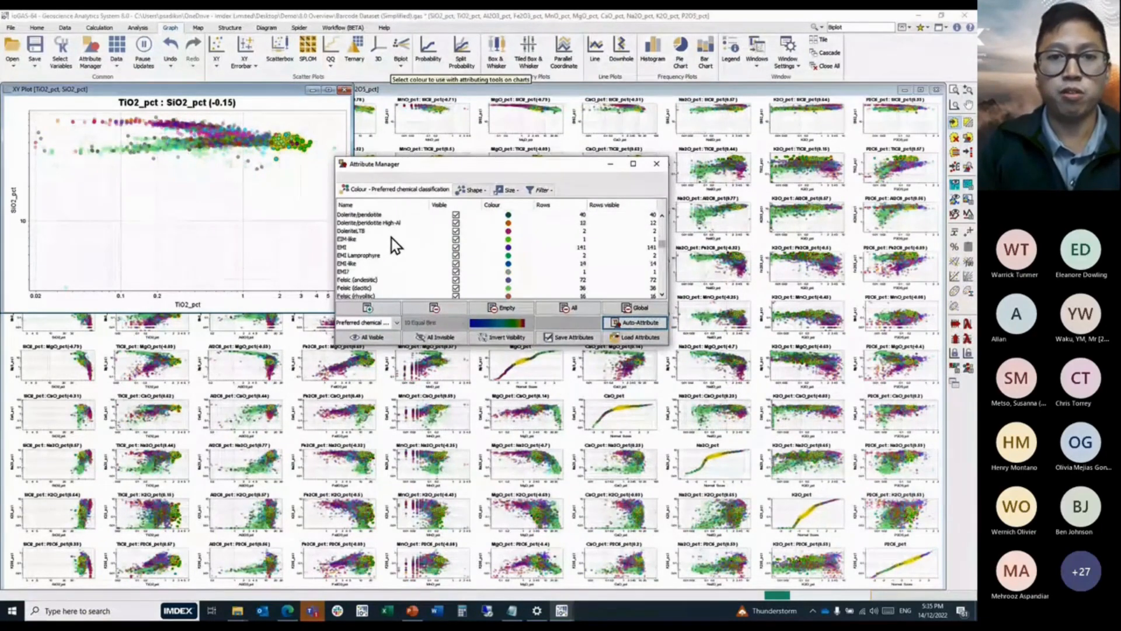
scroll(391, 237, "down", 5)
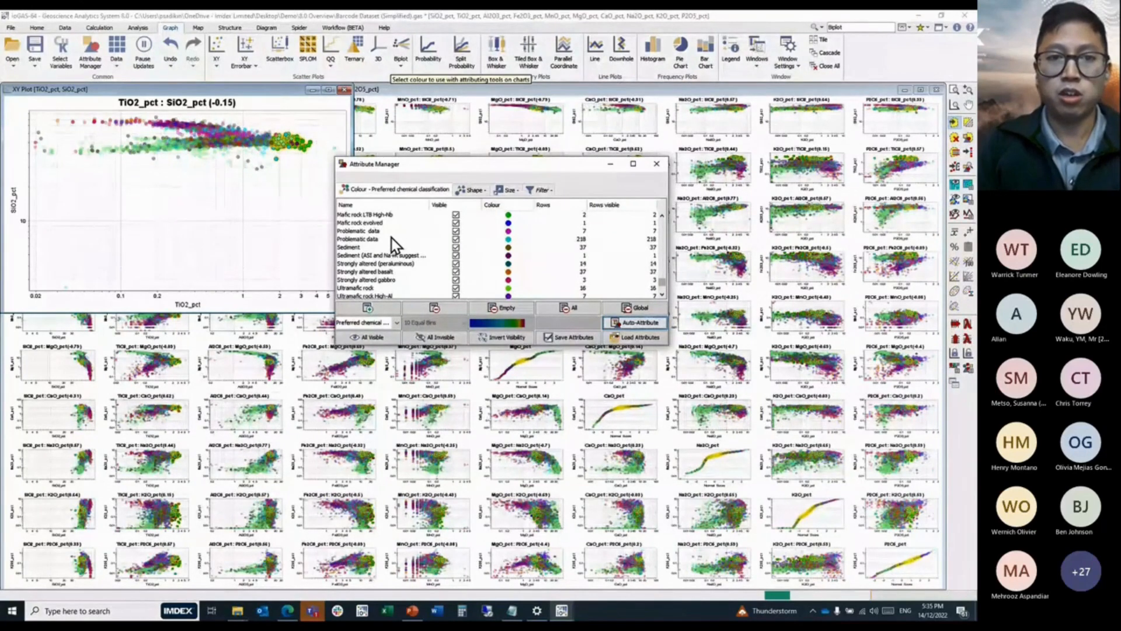
left_click(391, 238)
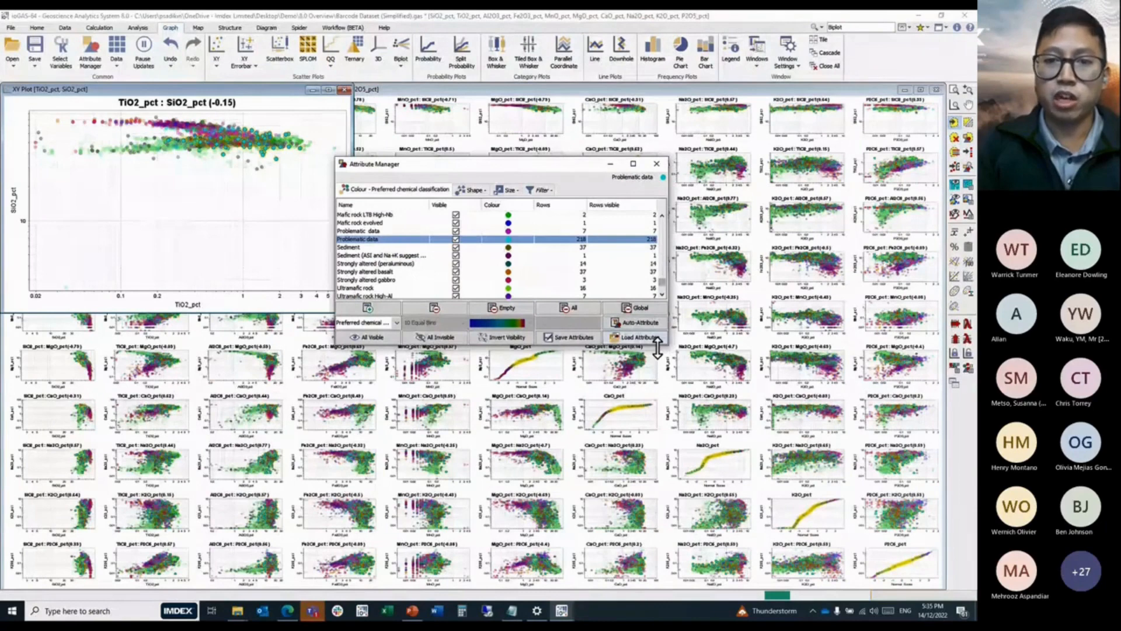
Sort the chemical classes by colour, enlarge the Attribute Manager and look through the sorted class list.
left_click(506, 204)
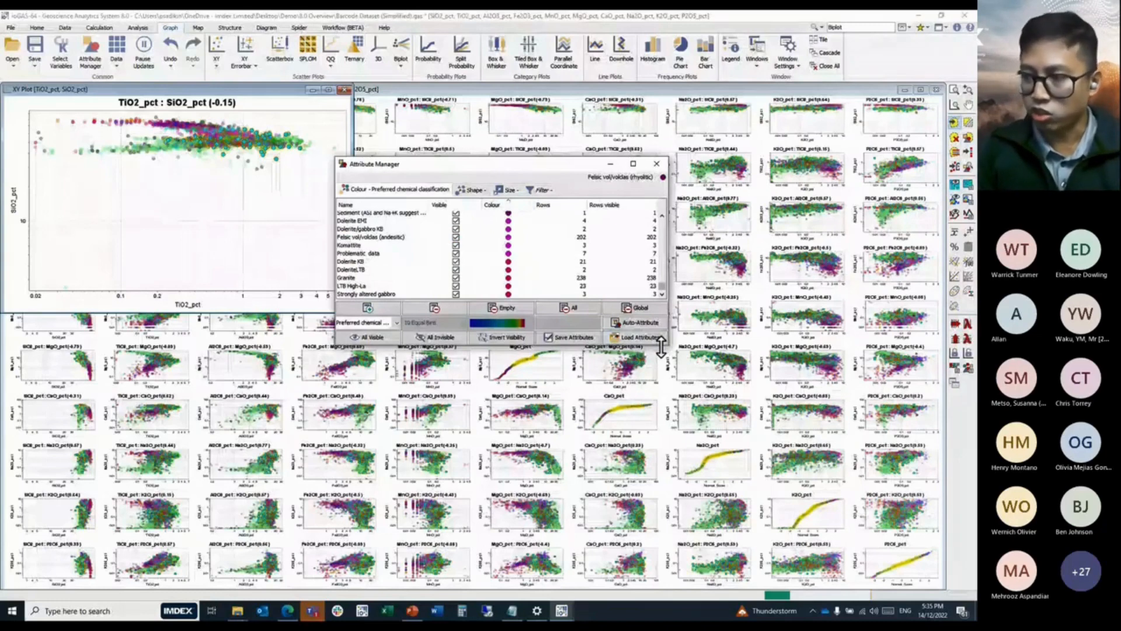
left_click_drag(661, 347, 690, 494)
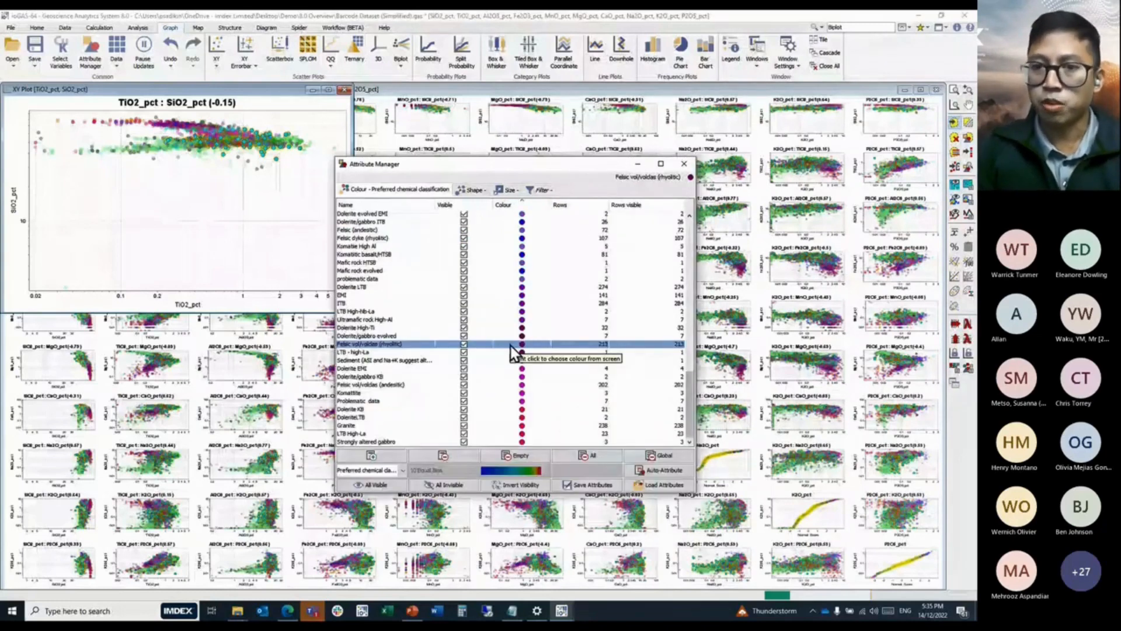
scroll(514, 303, "up", 10)
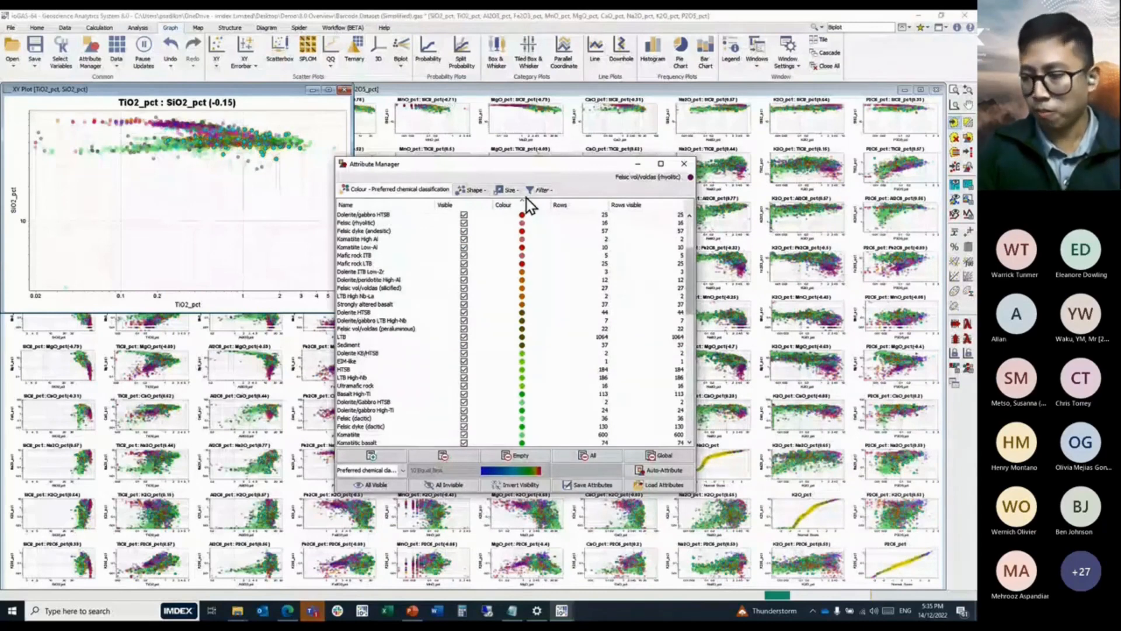
scroll(495, 250, "down", 3)
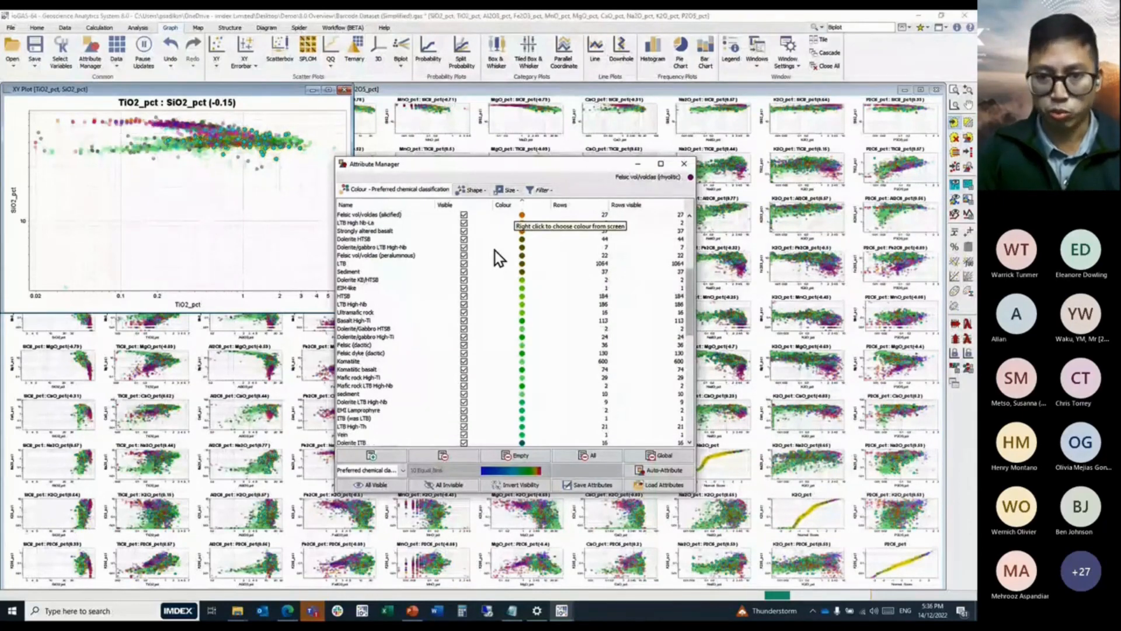
scroll(525, 343, "down", 6)
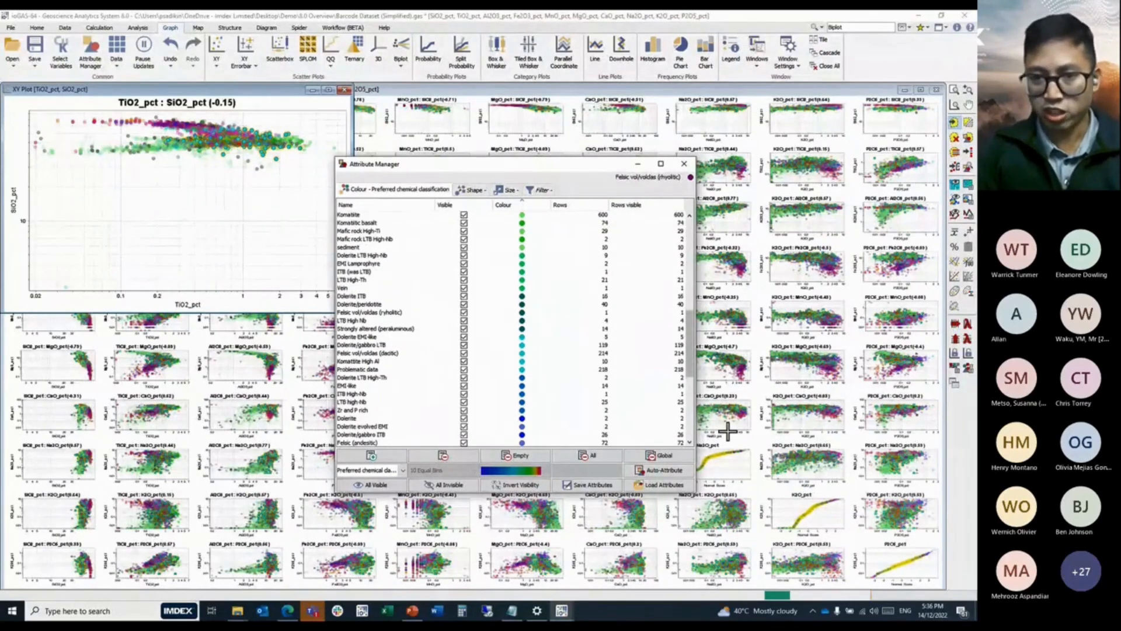
Delete all Preferred chemical classification colour attributes, clear the sample highlighting on the plots and minimise the TiO2 versus SiO2 plot.
scroll(619, 420, "up", 1)
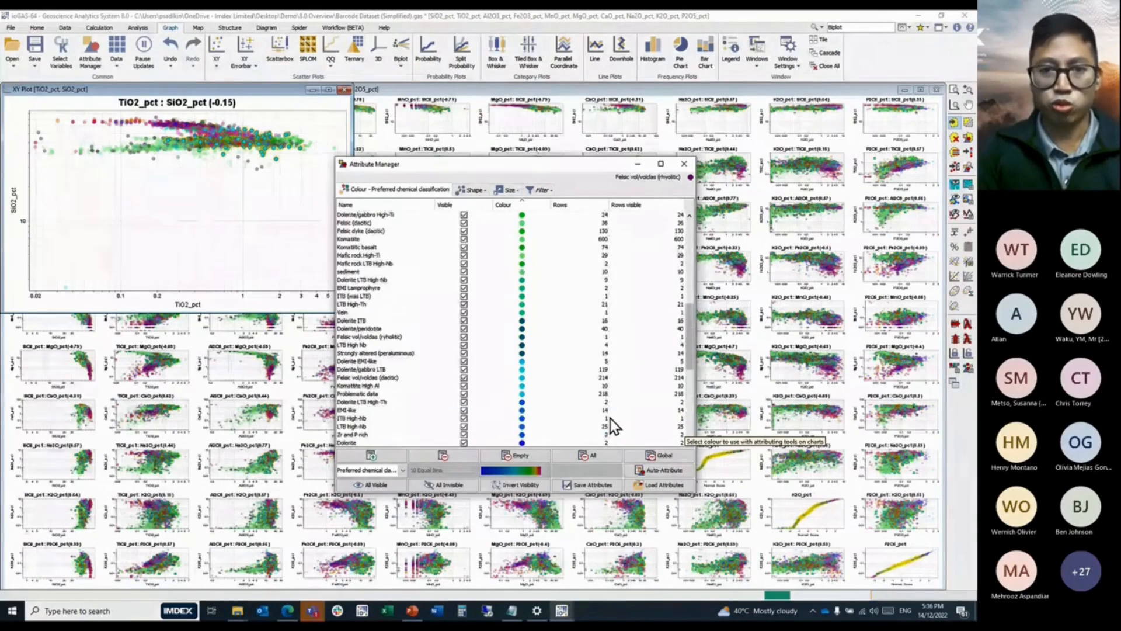
scroll(611, 418, "up", 3)
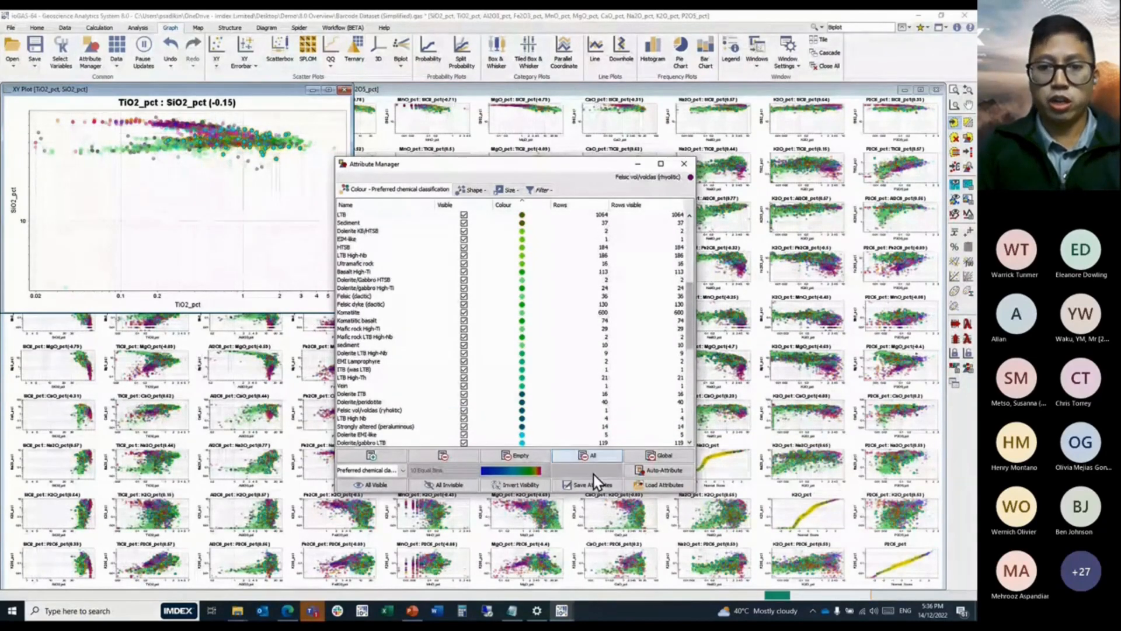
left_click(579, 455)
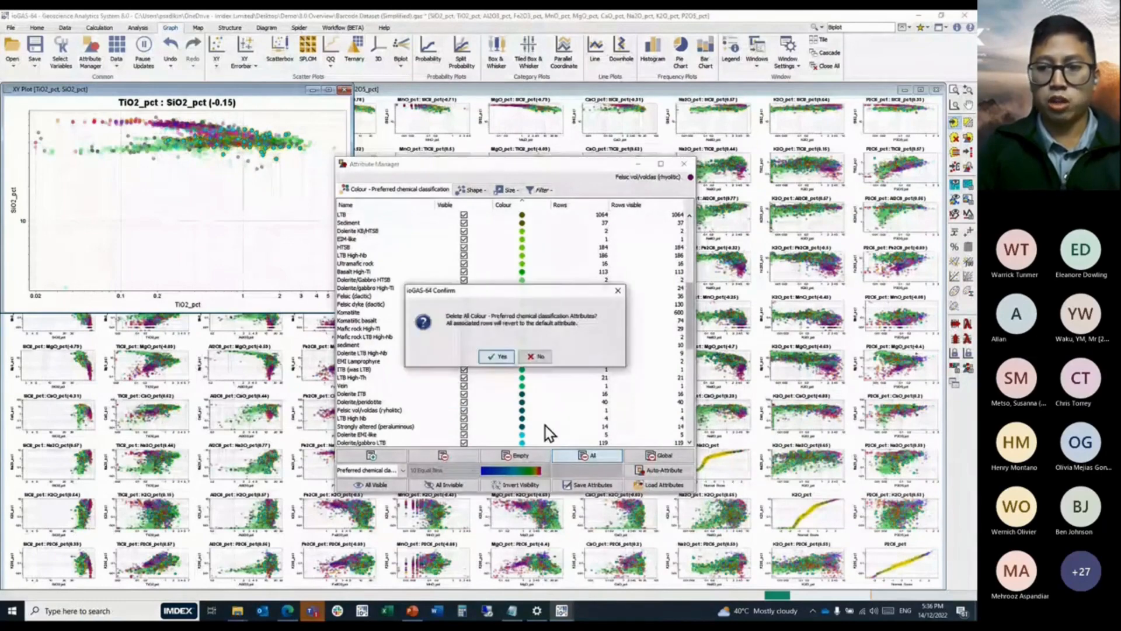
key("Return")
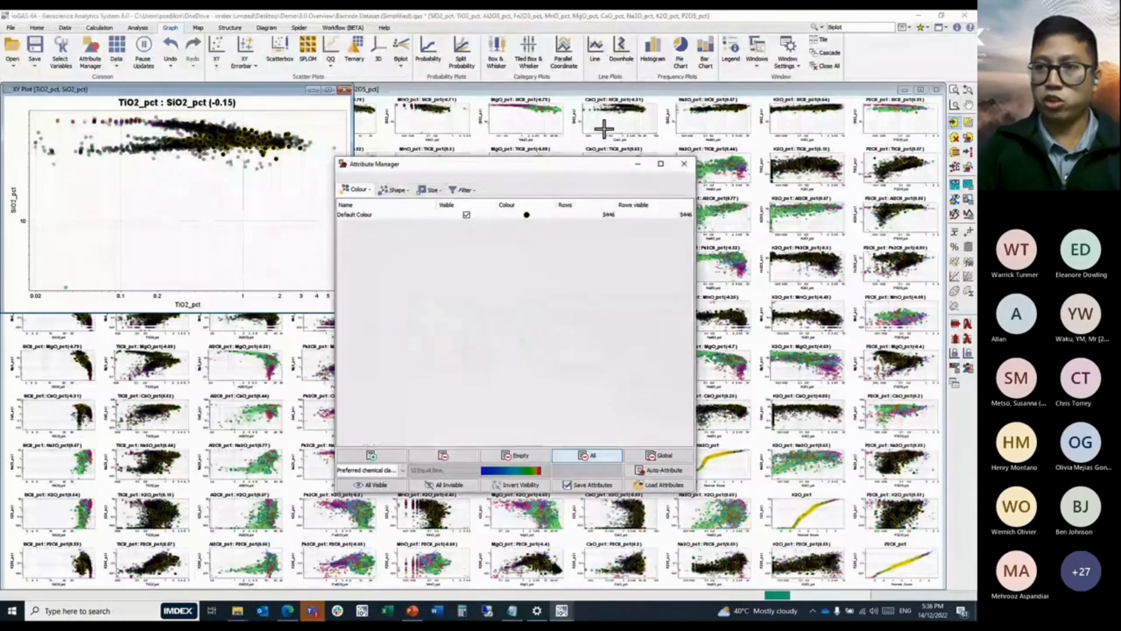
left_click(957, 139)
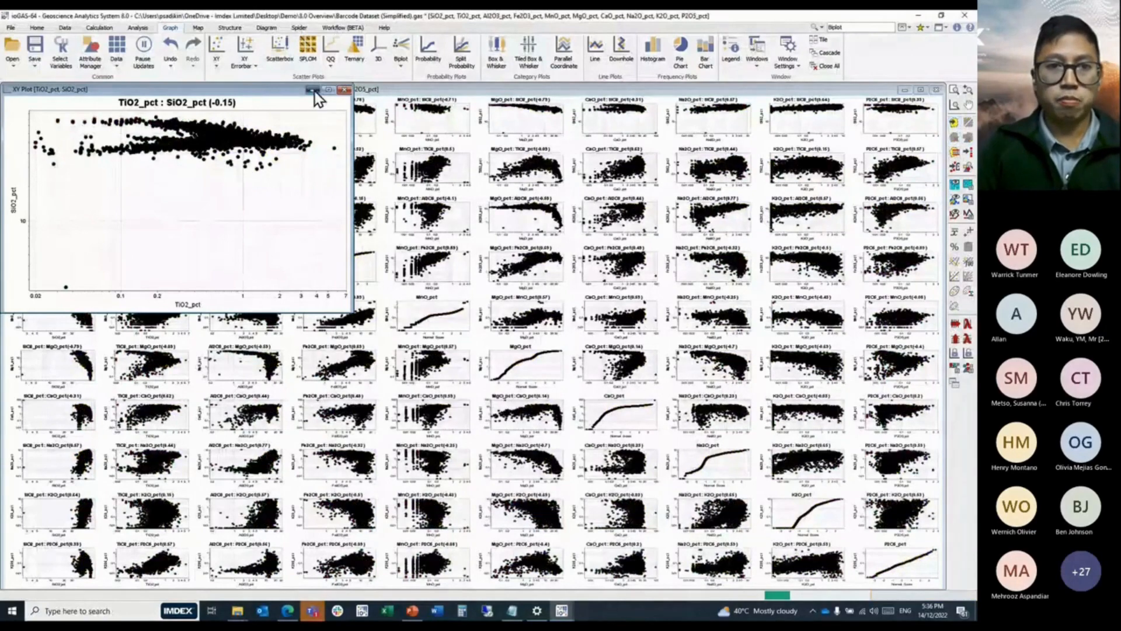
left_click(314, 92)
Replace the selected variables with the Barcode Classification user group.
left_click(61, 51)
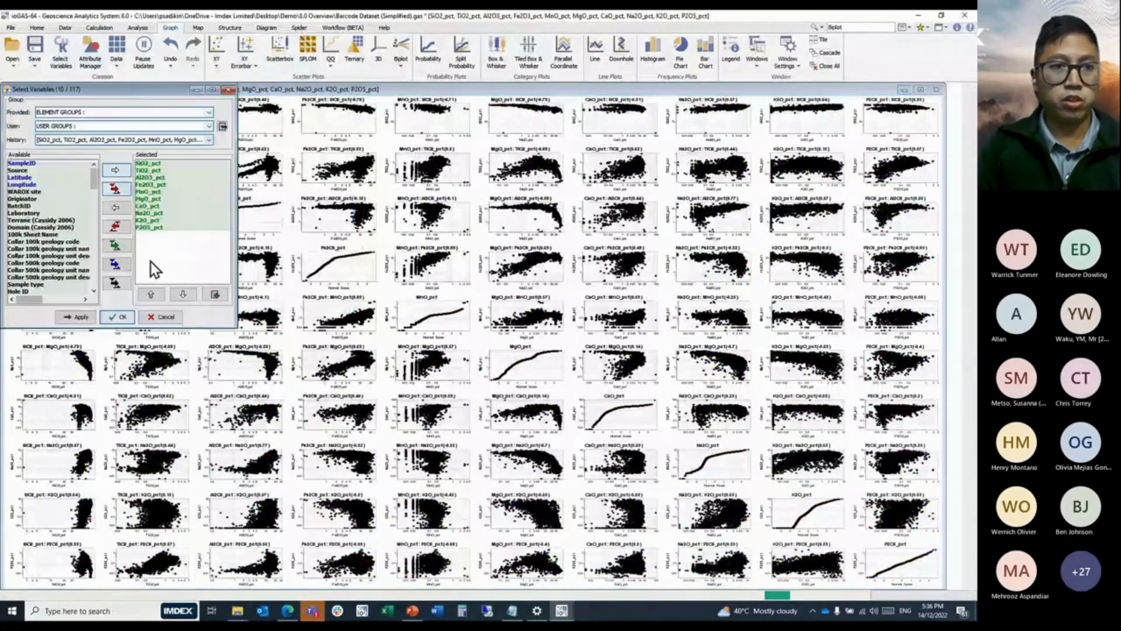
left_click(116, 226)
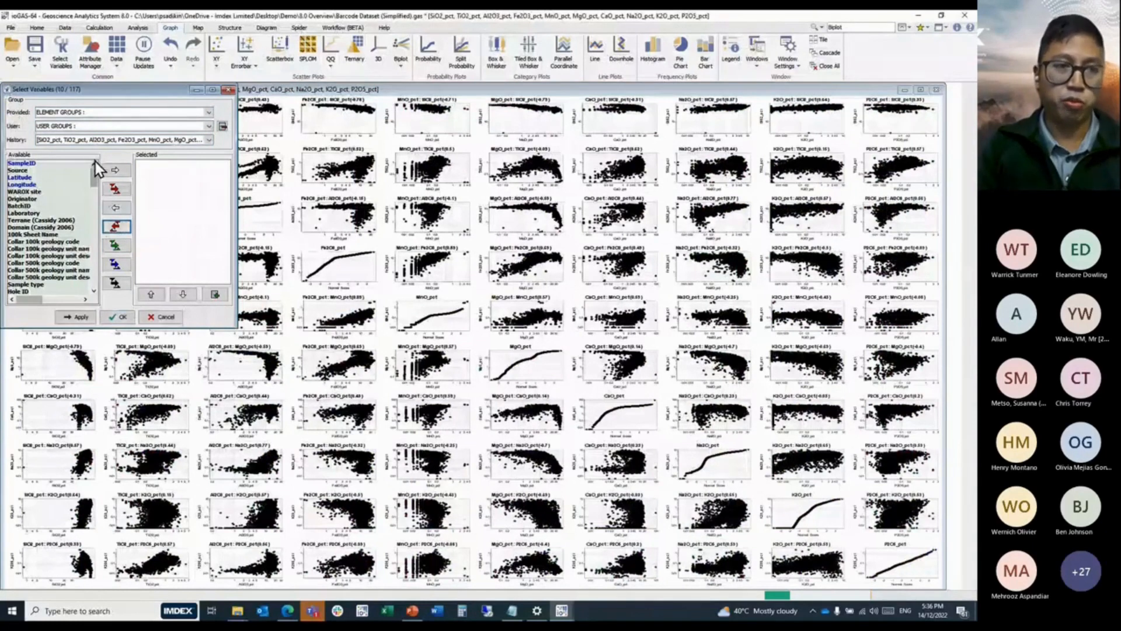
left_click(104, 125)
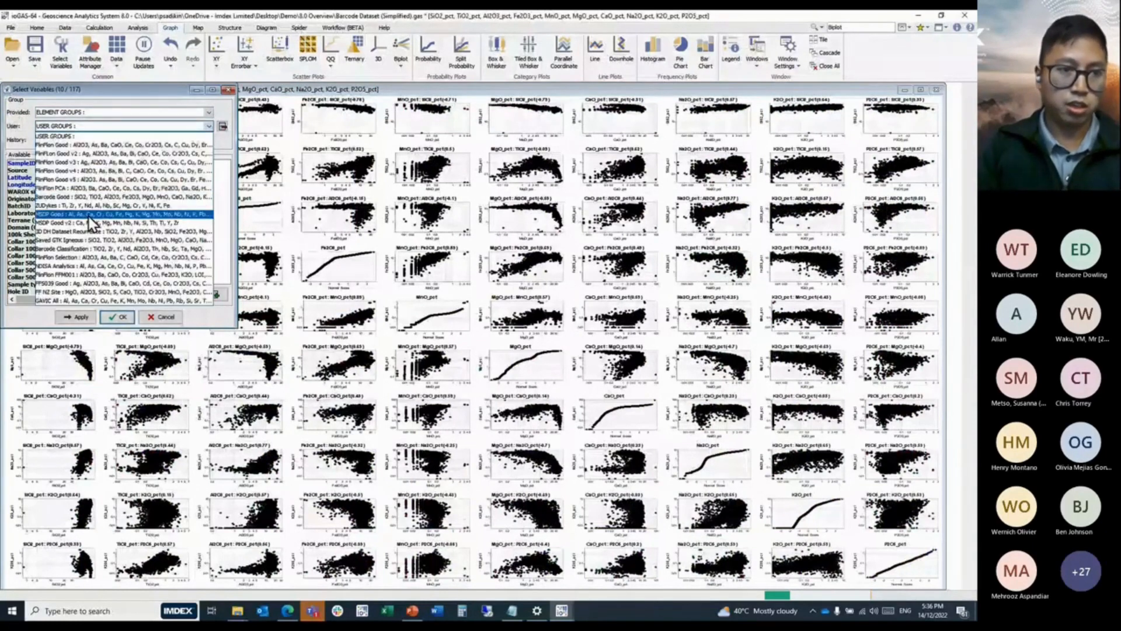
left_click(91, 222)
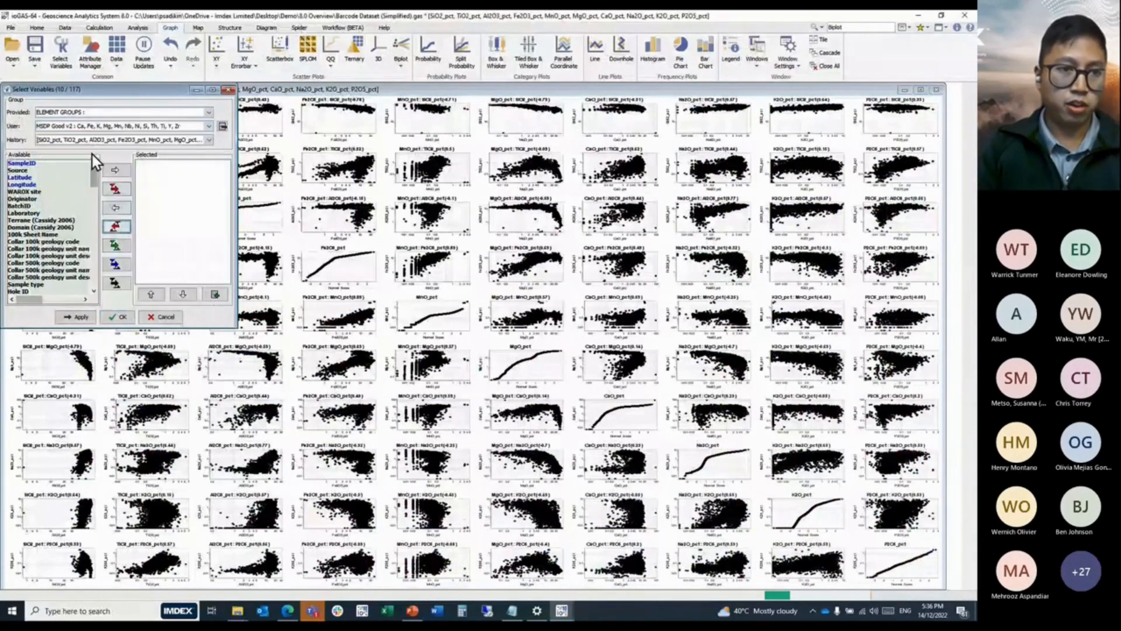
left_click(94, 127)
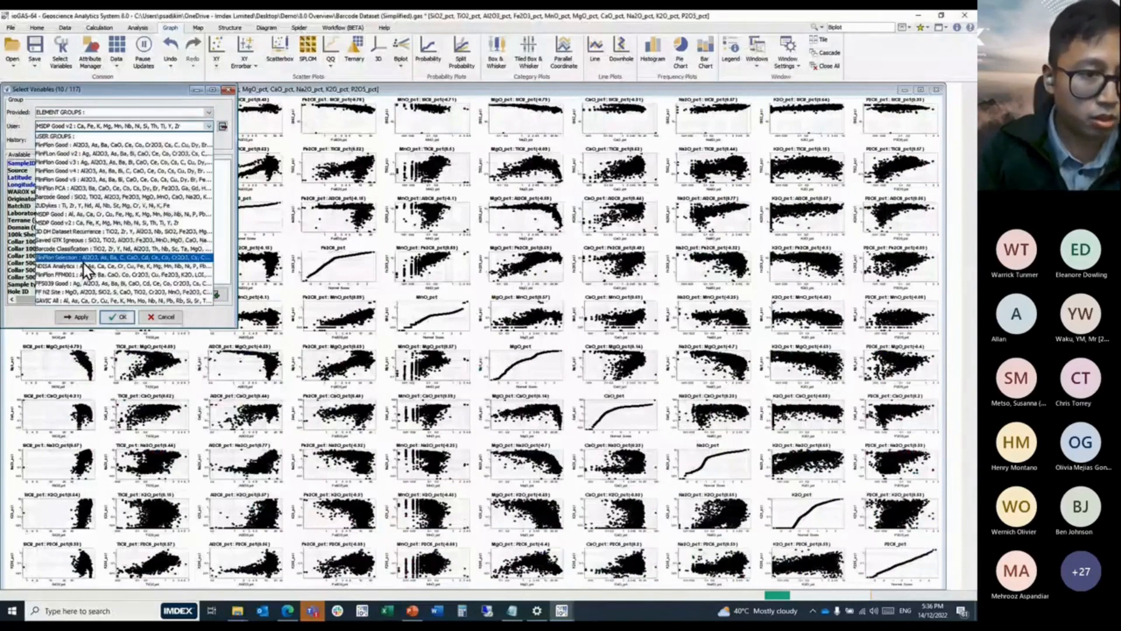
left_click(90, 252)
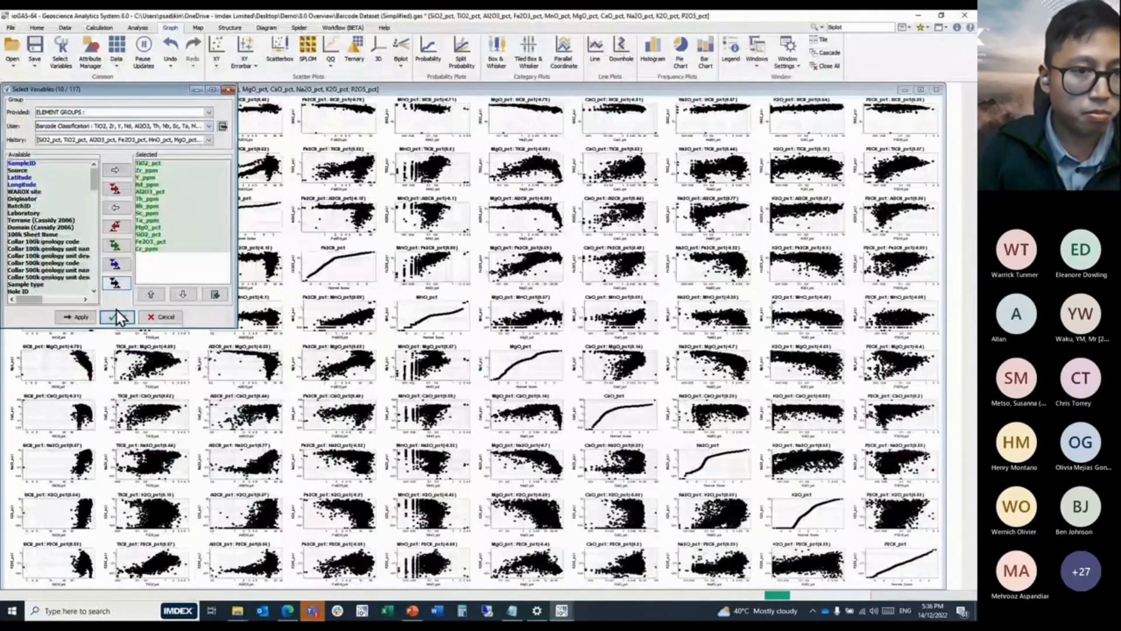
left_click(118, 317)
Run UMAP on the selected variables with two output columns and a plot of the generated columns.
scroll(407, 76, "up", 1)
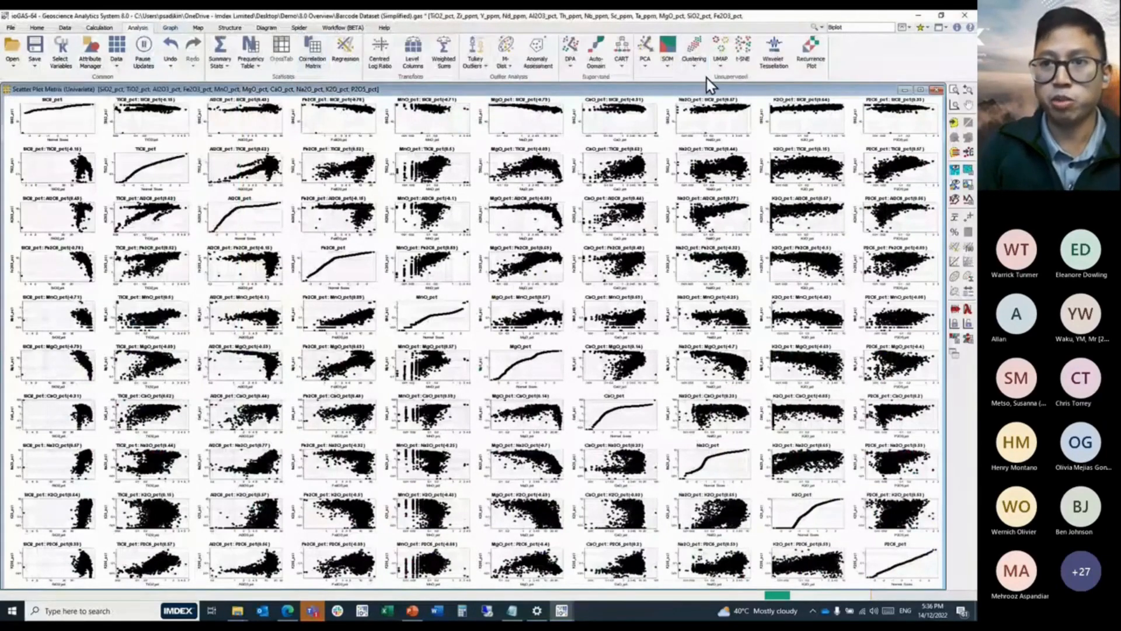
left_click(718, 41)
left_click(472, 382)
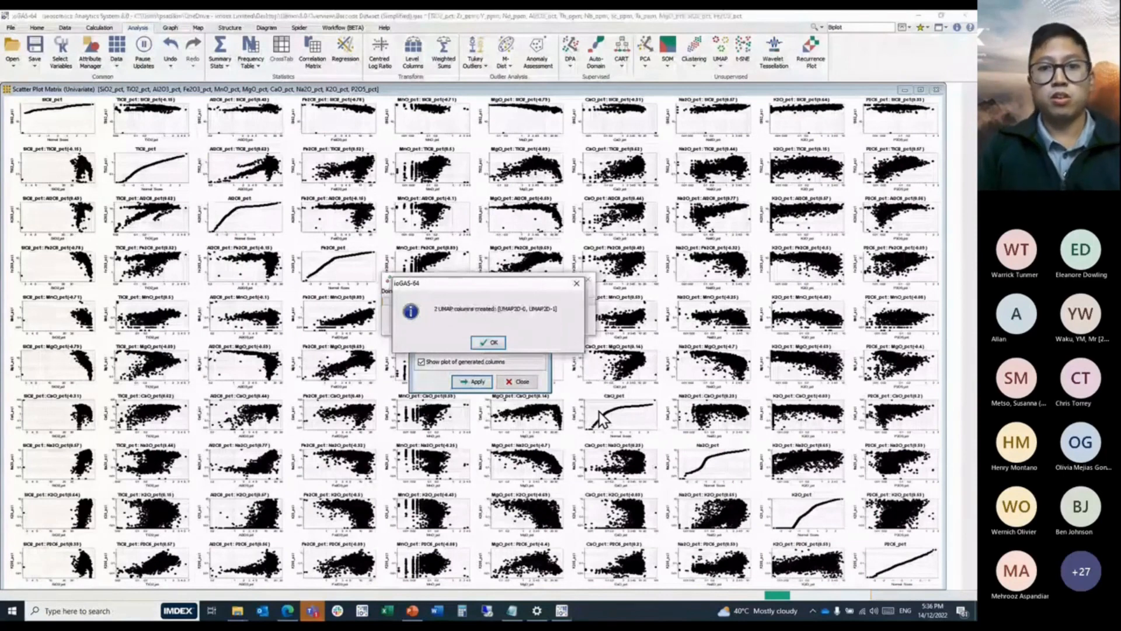
left_click(489, 342)
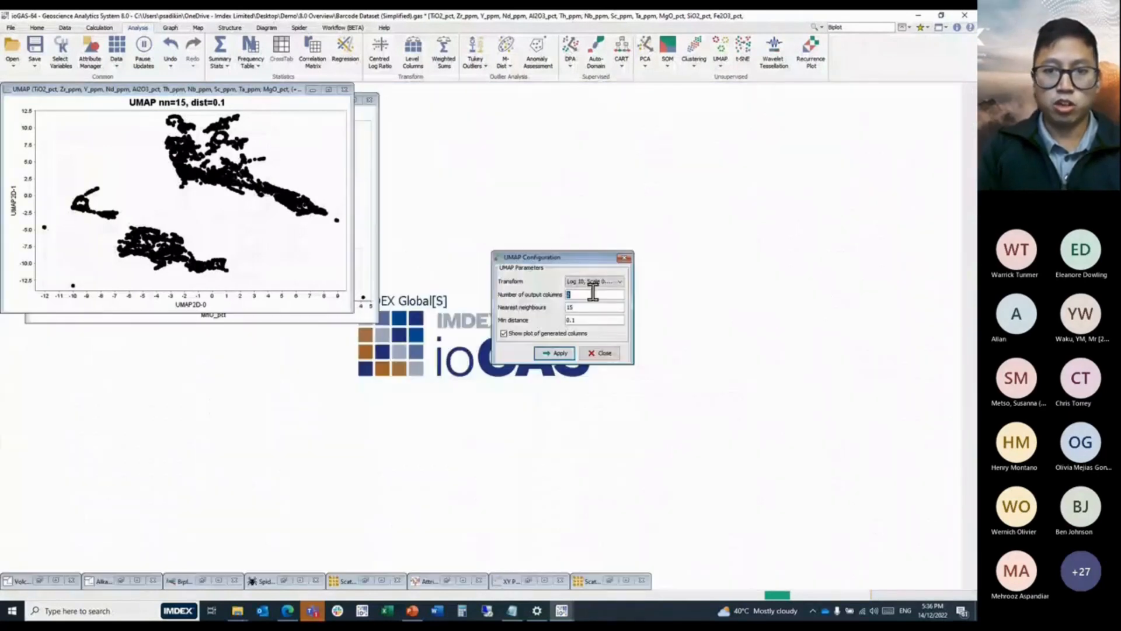
Run UMAP again with the number of output columns set to 3.
left_click_drag(594, 292, 551, 290)
type("3")
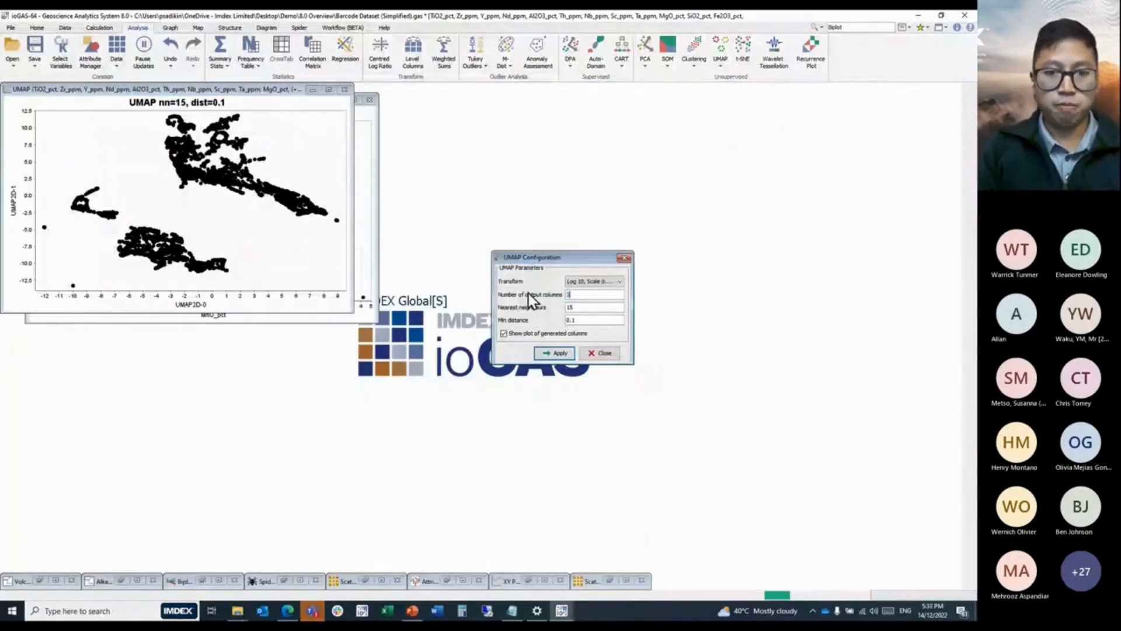
left_click(560, 354)
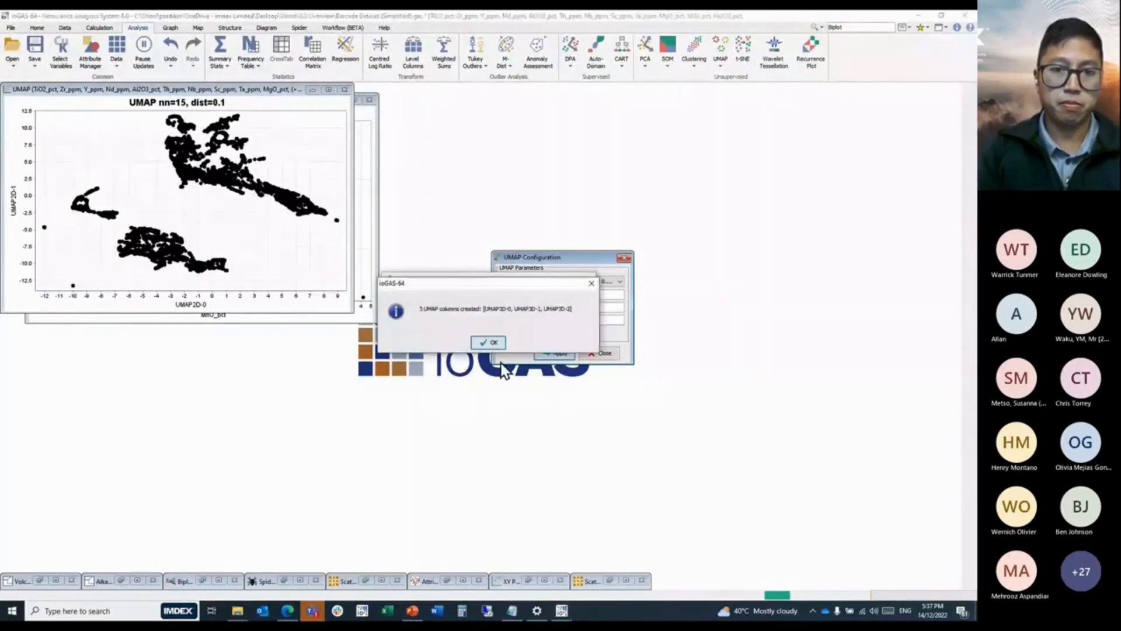
left_click(488, 343)
Move the UMAP-3D plot clear of the 2D plot, enlarge it and rotate the view to separate the point clusters.
left_click_drag(186, 92, 513, 134)
left_click_drag(405, 292, 773, 528)
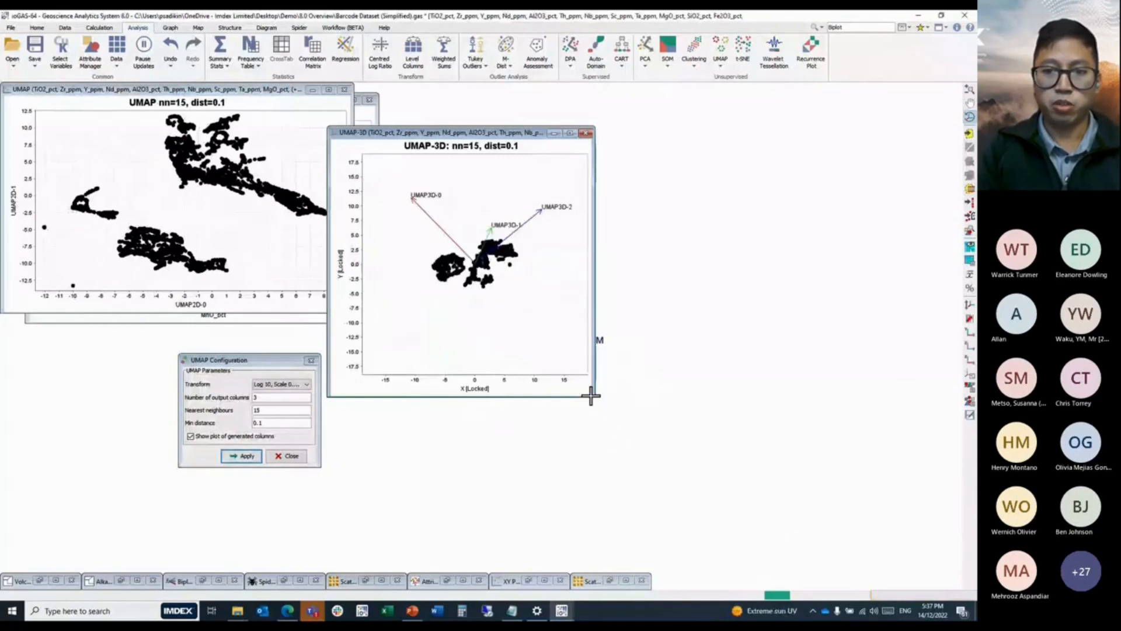
left_click_drag(595, 399, 839, 570)
left_click_drag(649, 436, 575, 396)
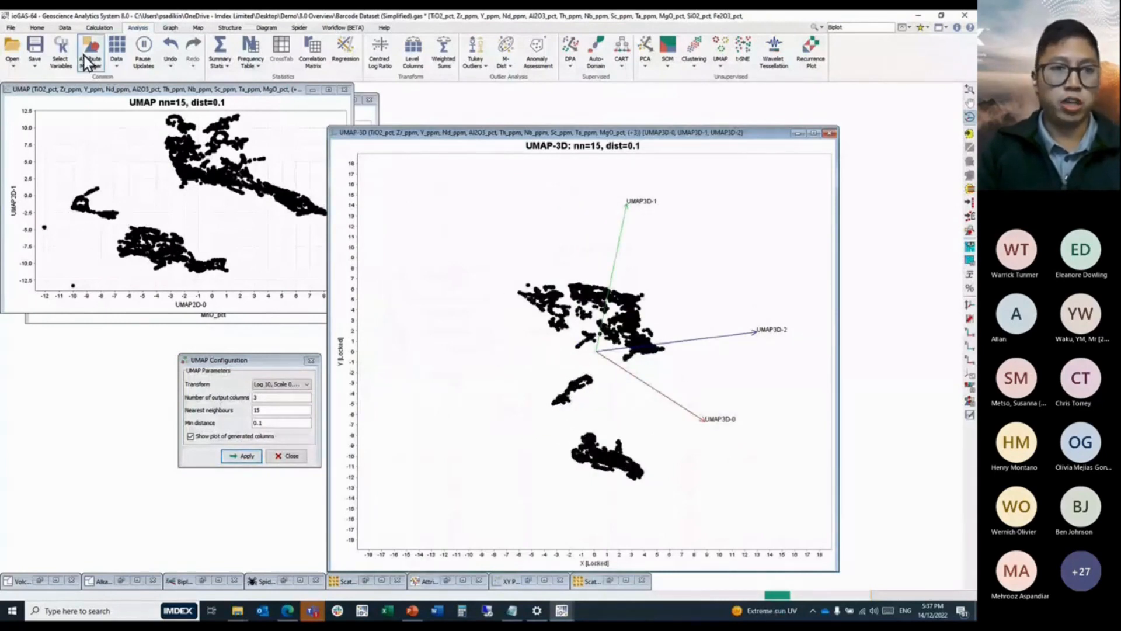
left_click_drag(453, 130, 484, 122)
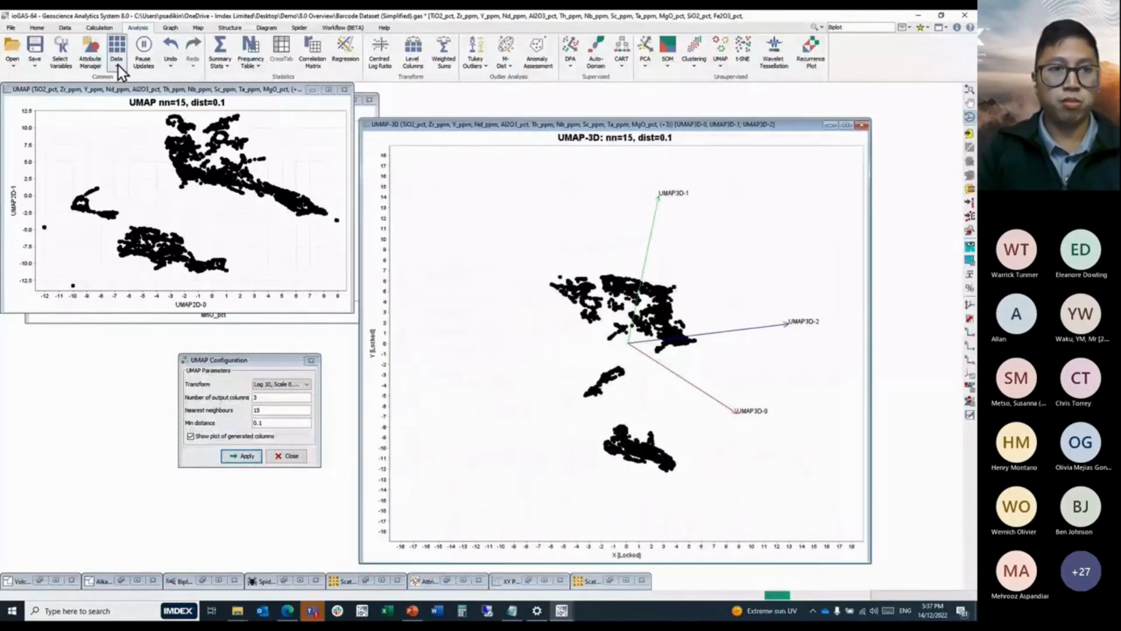
Add three colour attributes in the Attribute Manager, make Colour_01 active and move the manager away from the UMAP-3D plot.
left_click(90, 51)
left_click(382, 456)
left_click(383, 456)
left_click(383, 456)
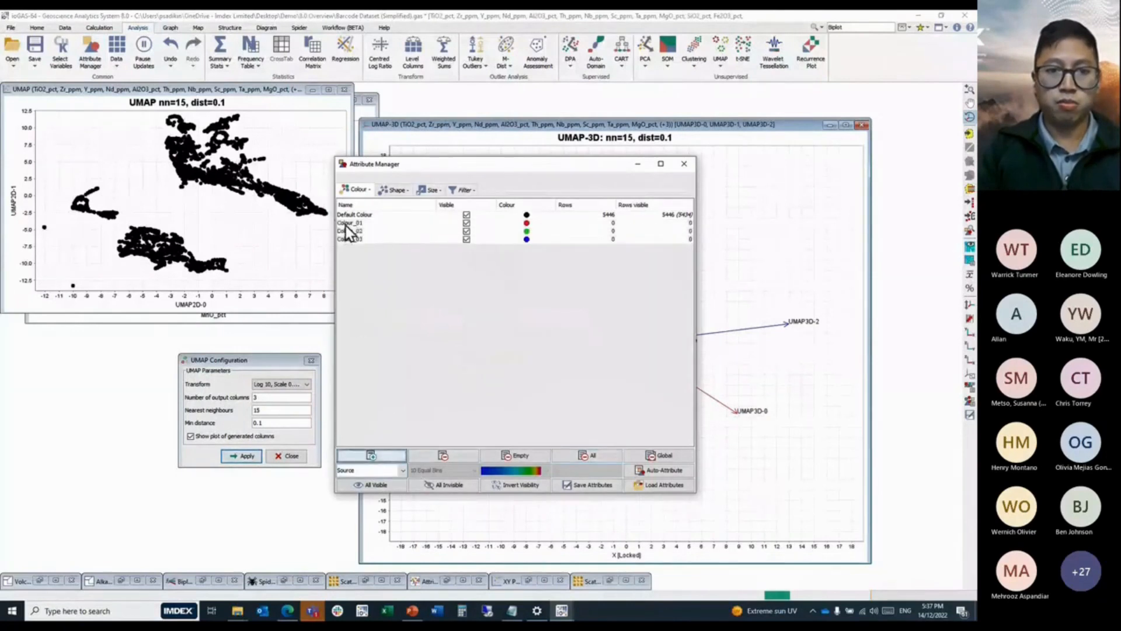
left_click(358, 223)
left_click_drag(401, 164, 141, 197)
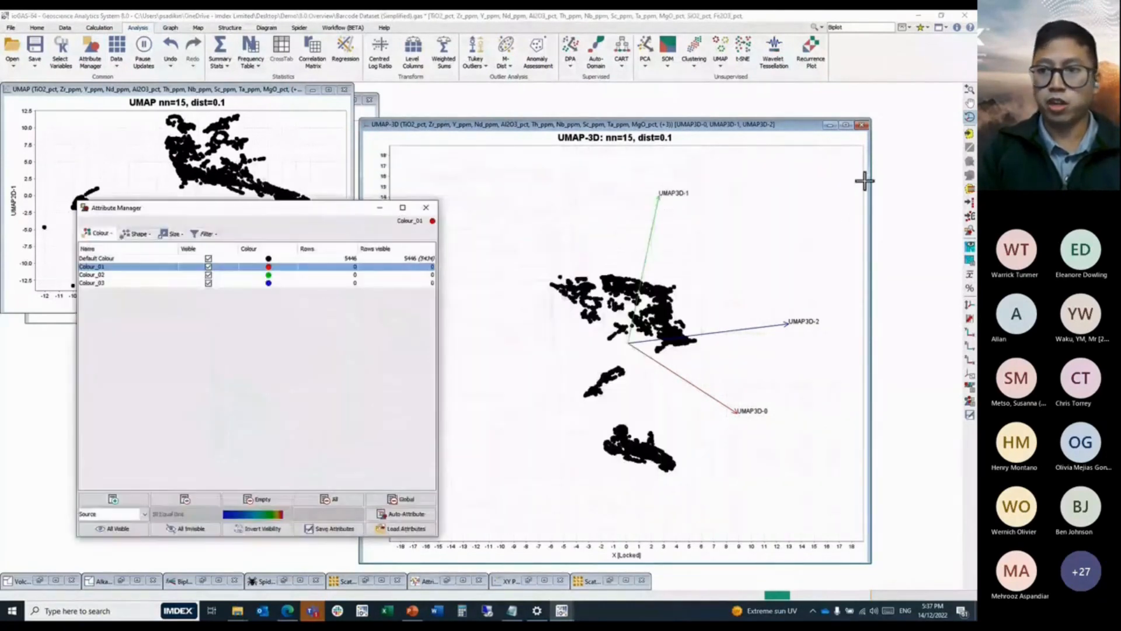
Outline the lowest cluster in the UMAP-3D plot with a polygon to assign its samples to Colour_01.
left_click(969, 220)
left_click(694, 445)
left_click(649, 412)
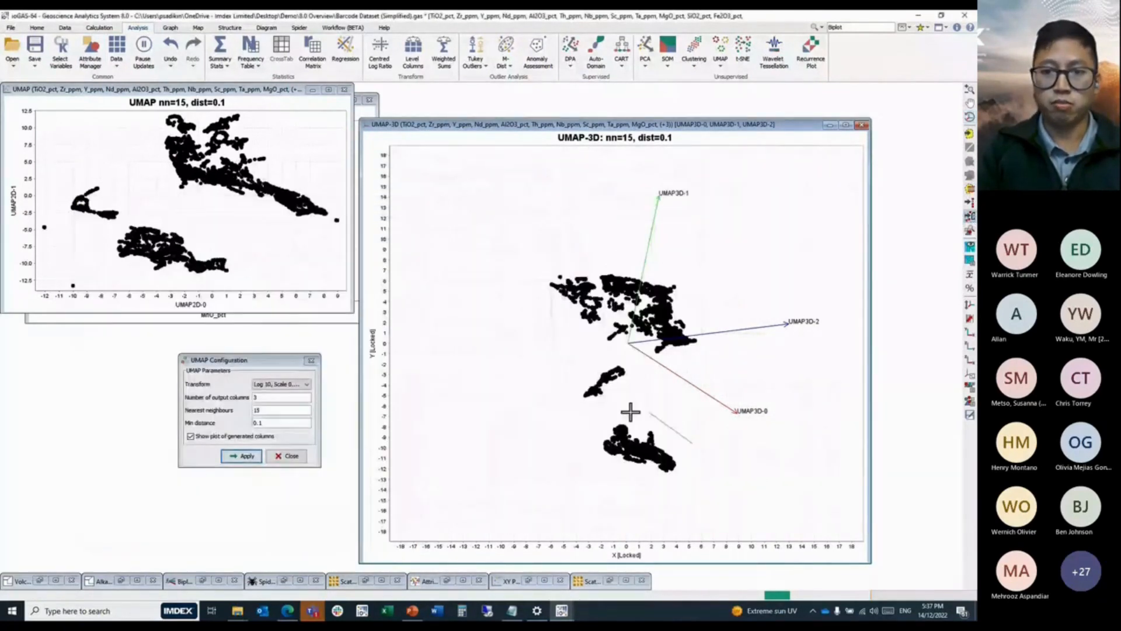
left_click(596, 414)
left_click(583, 455)
left_click(600, 478)
double_click(740, 504)
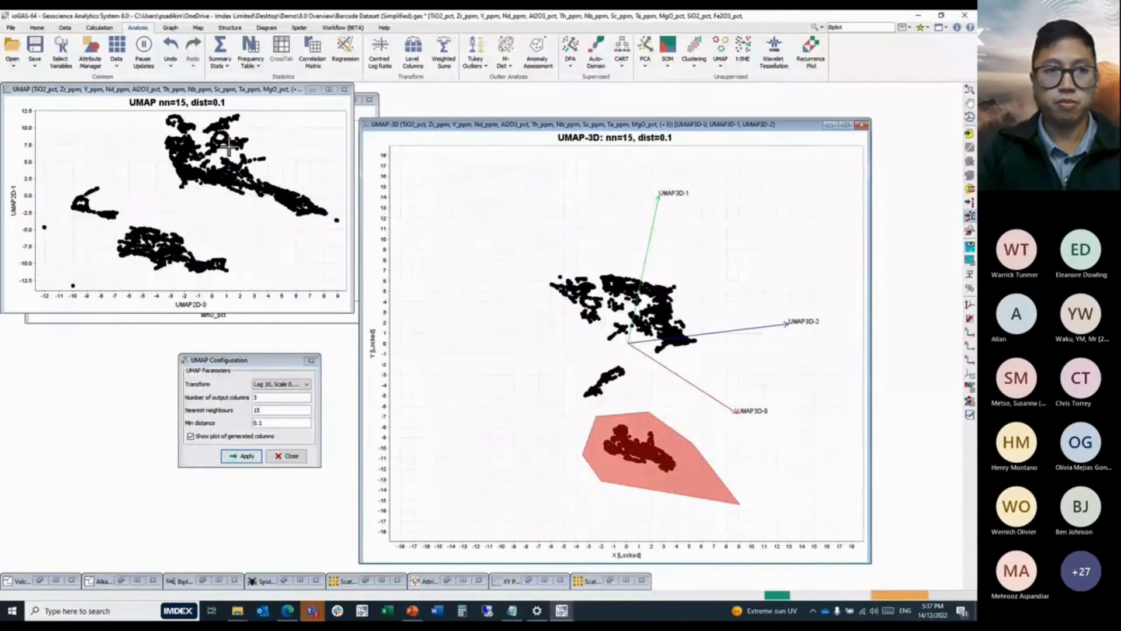
Make Colour_02 active and outline the small middle cluster in the UMAP-3D plot with a polygon to colour it.
left_click(90, 50)
left_click(144, 276)
left_click(664, 389)
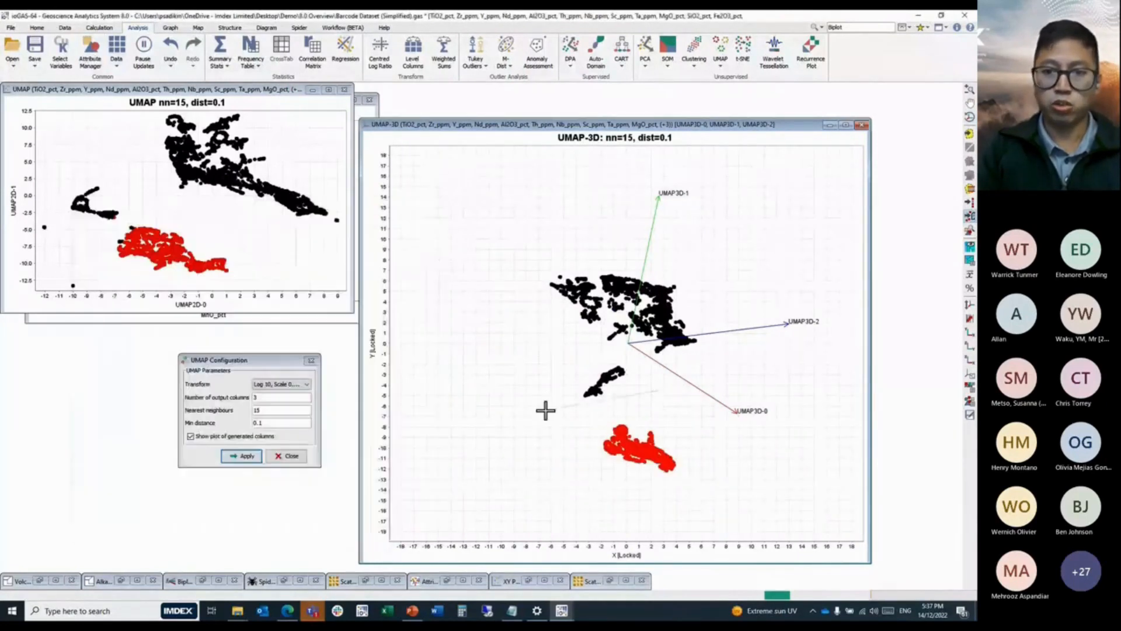
left_click(537, 412)
left_click(542, 378)
double_click(688, 376)
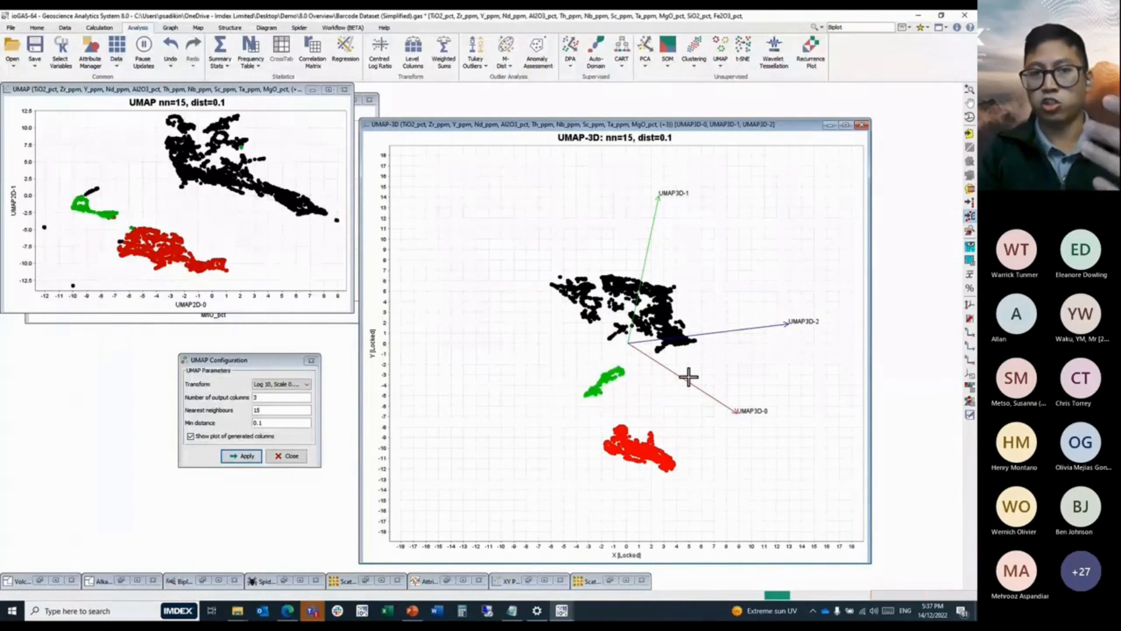
Replace the selected variables with UMAP3D-0, UMAP3D-1 and UMAP3D-2.
left_click(63, 57)
left_click(119, 226)
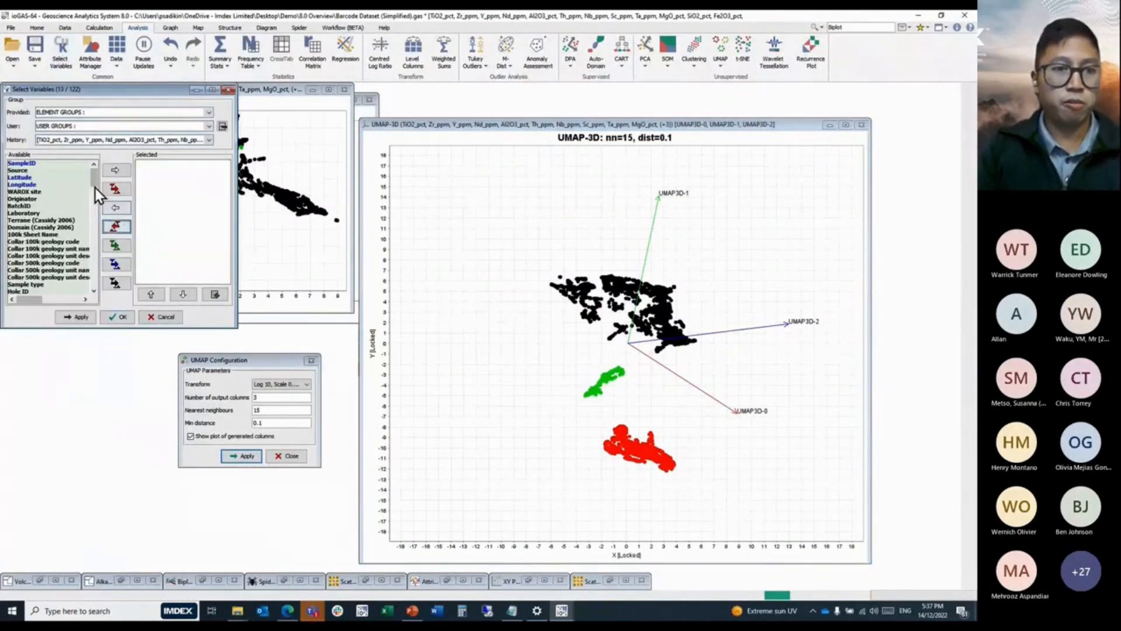
left_click_drag(94, 184, 96, 304)
left_click_drag(33, 278, 43, 295)
left_click(115, 170)
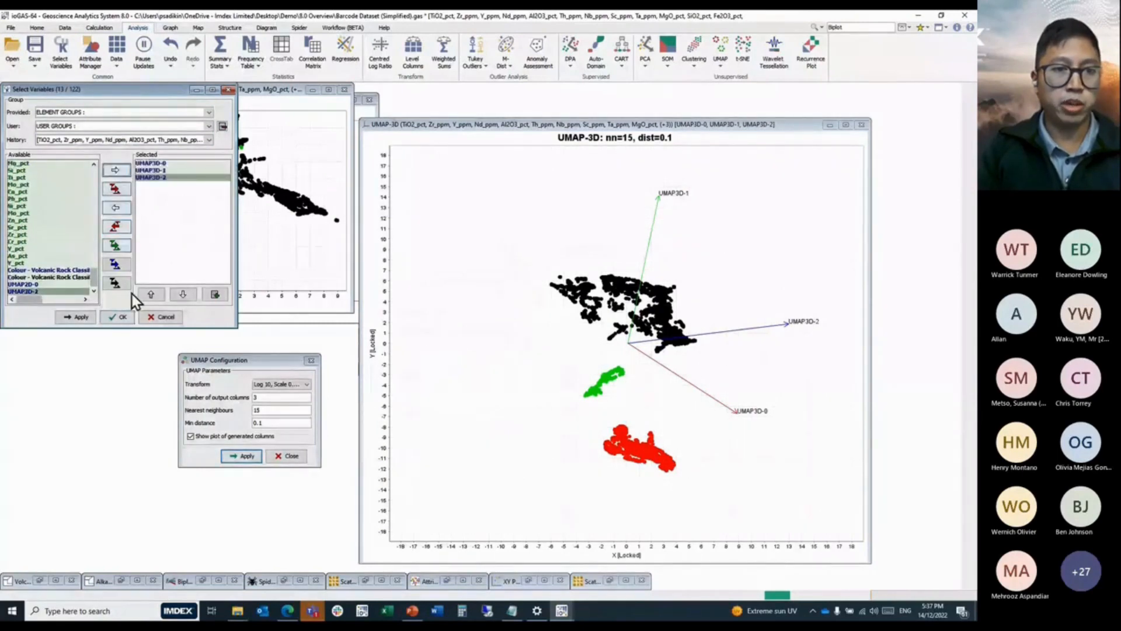
left_click(112, 318)
Run K-means clustering on the UMAP3D variables with K = 7, applied to Colour, replacing the existing colour attributes.
left_click(693, 45)
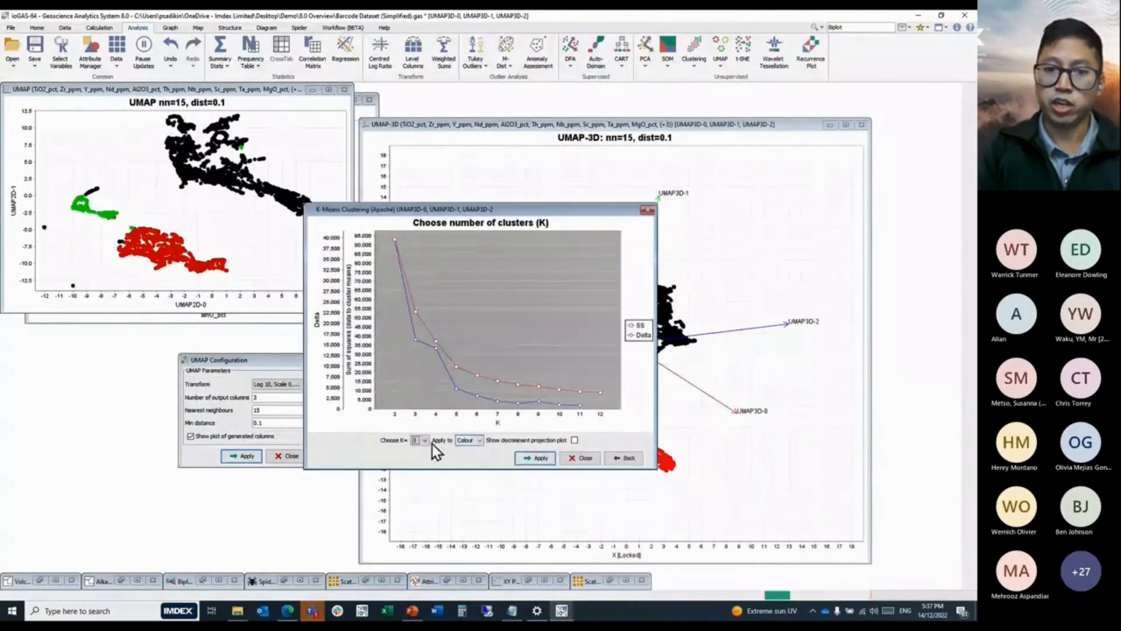
left_click(415, 441)
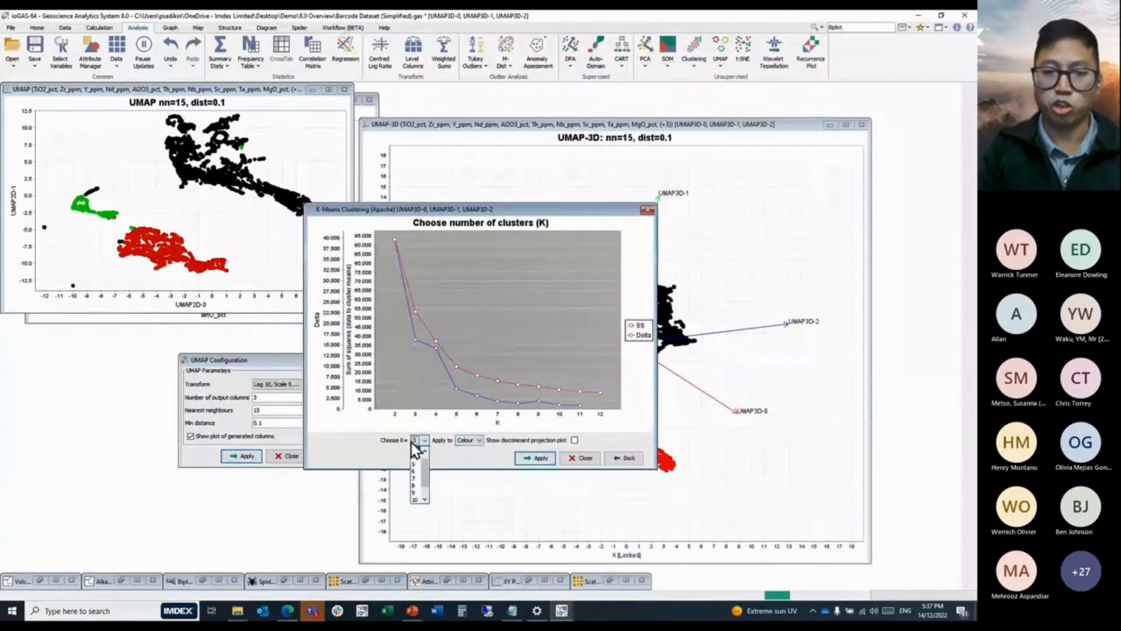
left_click(416, 478)
left_click(548, 457)
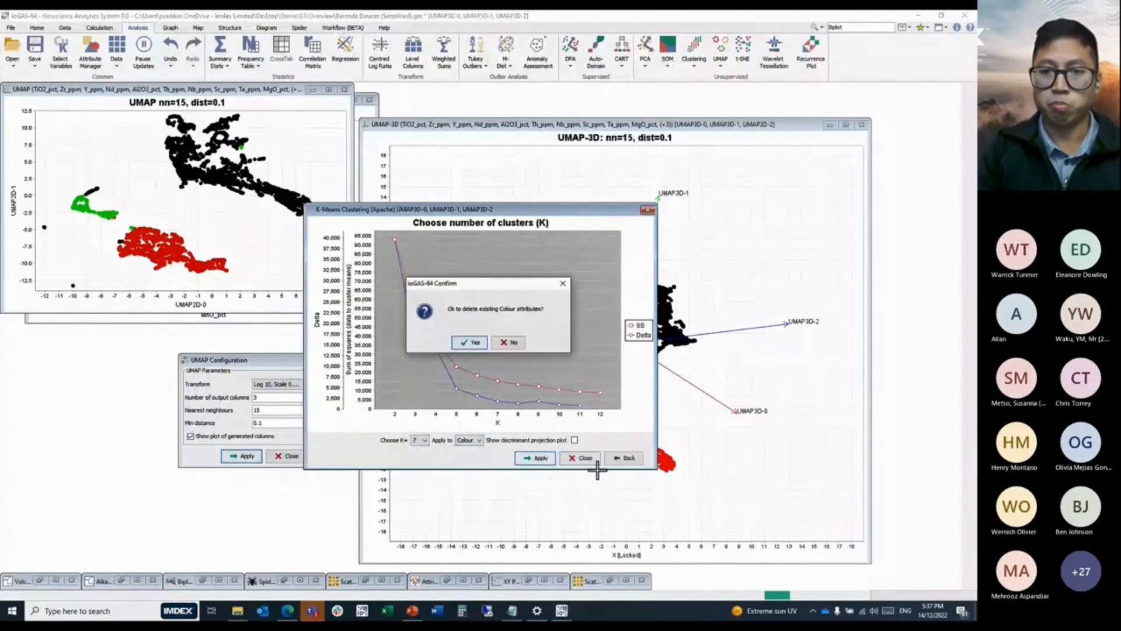
left_click(458, 347)
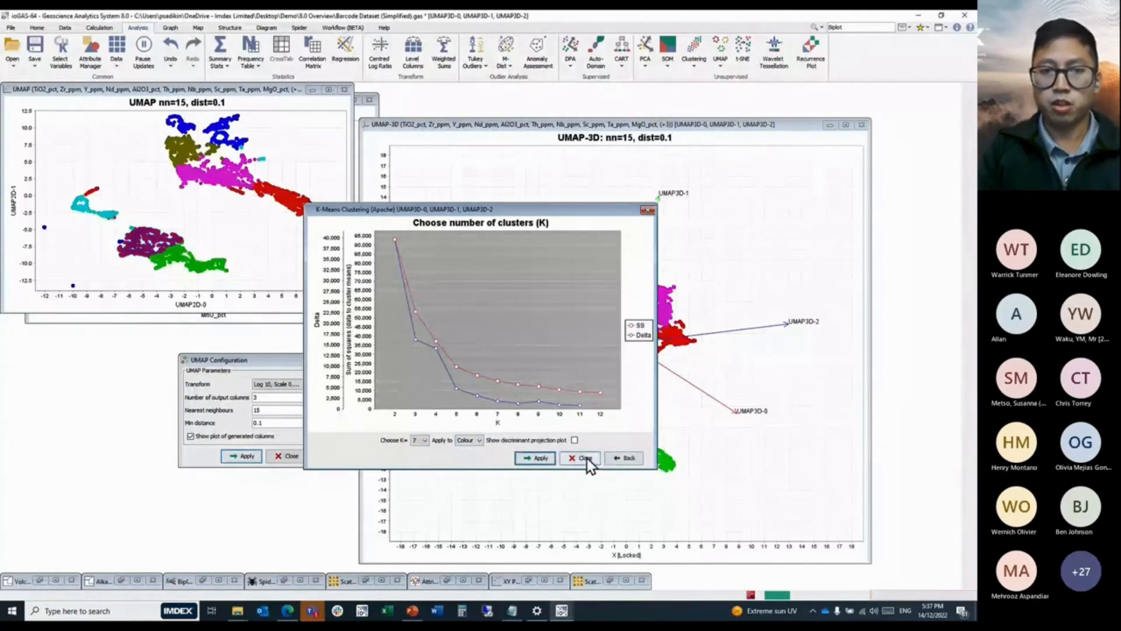
left_click(582, 458)
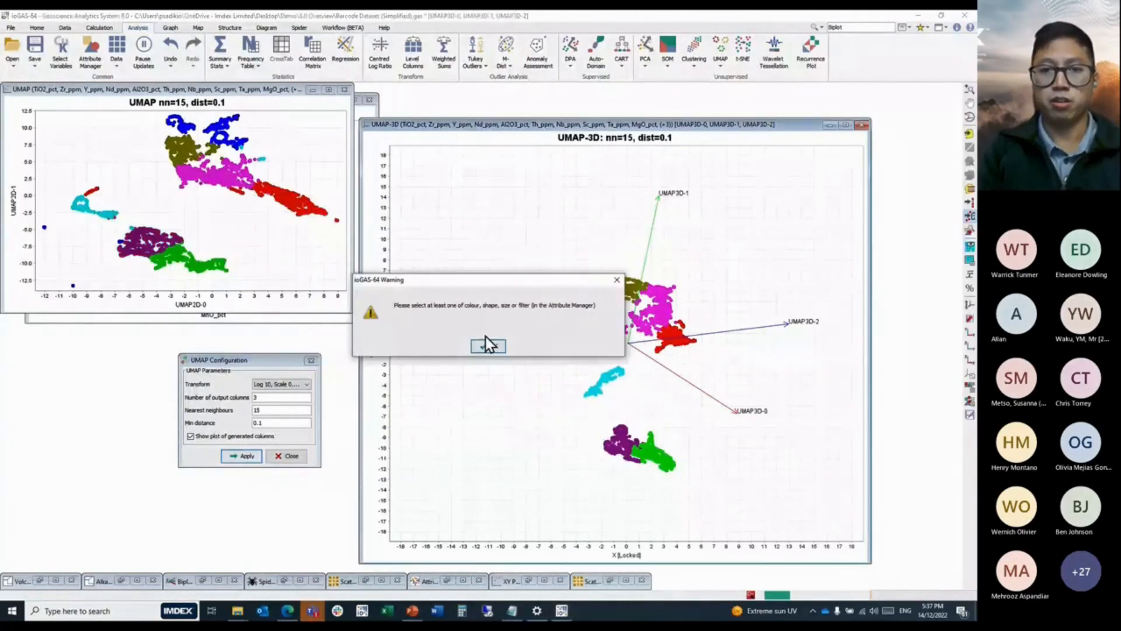
Dismiss the attribute warning and rotate the UMAP-3D plot to examine how the coloured clusters separate.
left_click(488, 343)
left_click(970, 117)
left_click_drag(796, 261, 643, 382)
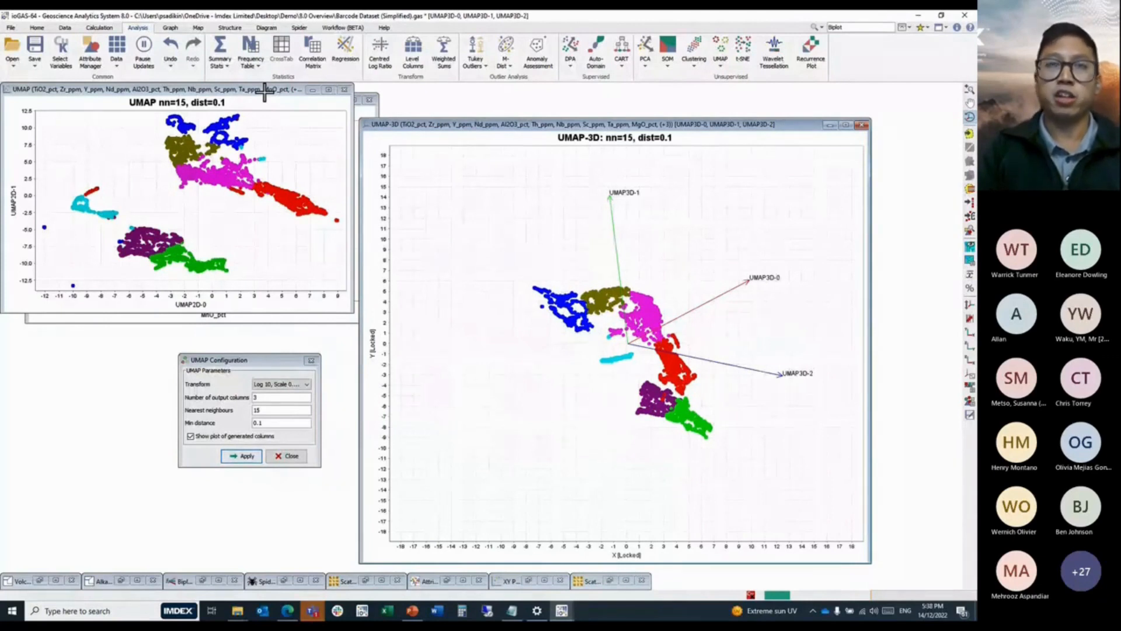
Make a variable column from the K-means colour groups and name it UMAP KMeans.
left_click(66, 28)
left_click(664, 44)
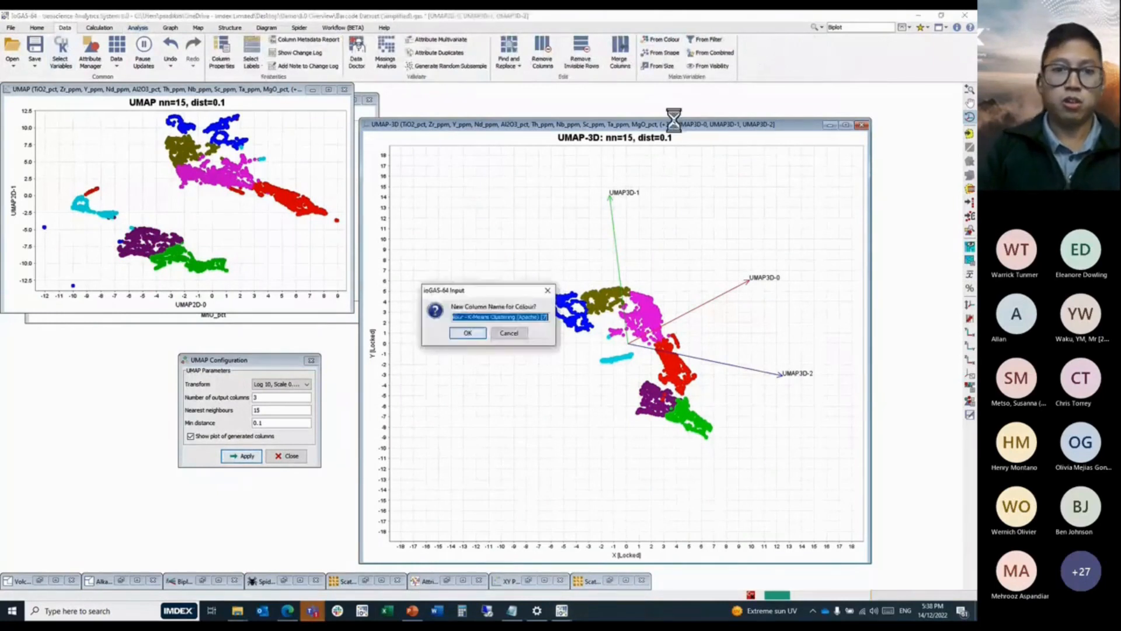
type("Kmeans")
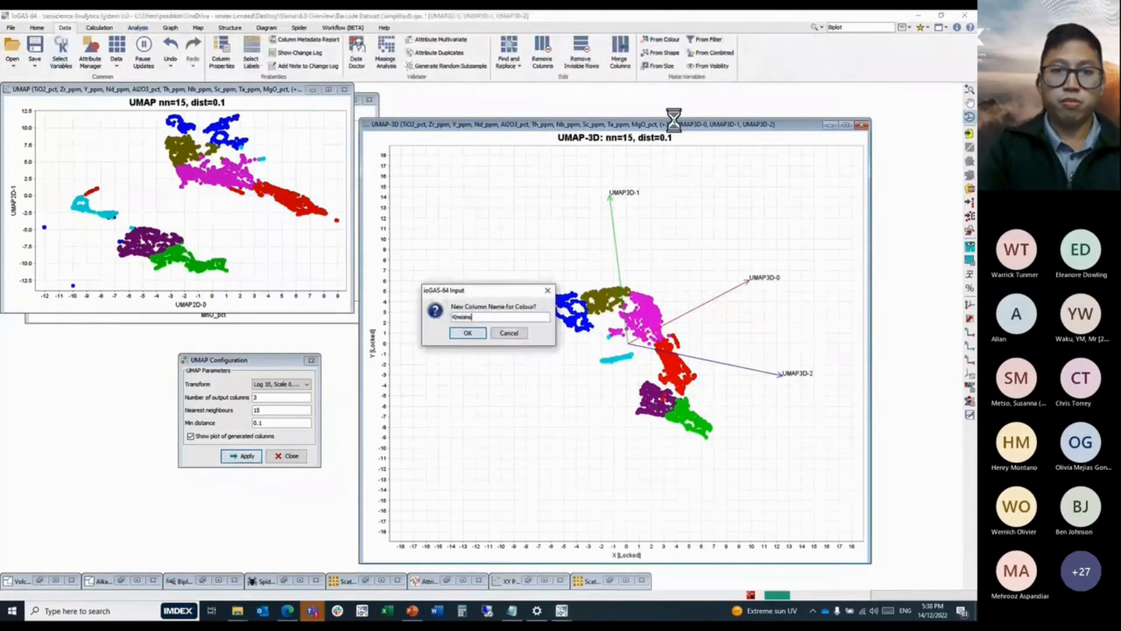
key("BackSpace")
key("BackSpace")
key("BackSpace")
key("BackSpace")
key("BackSpace")
type("UA")
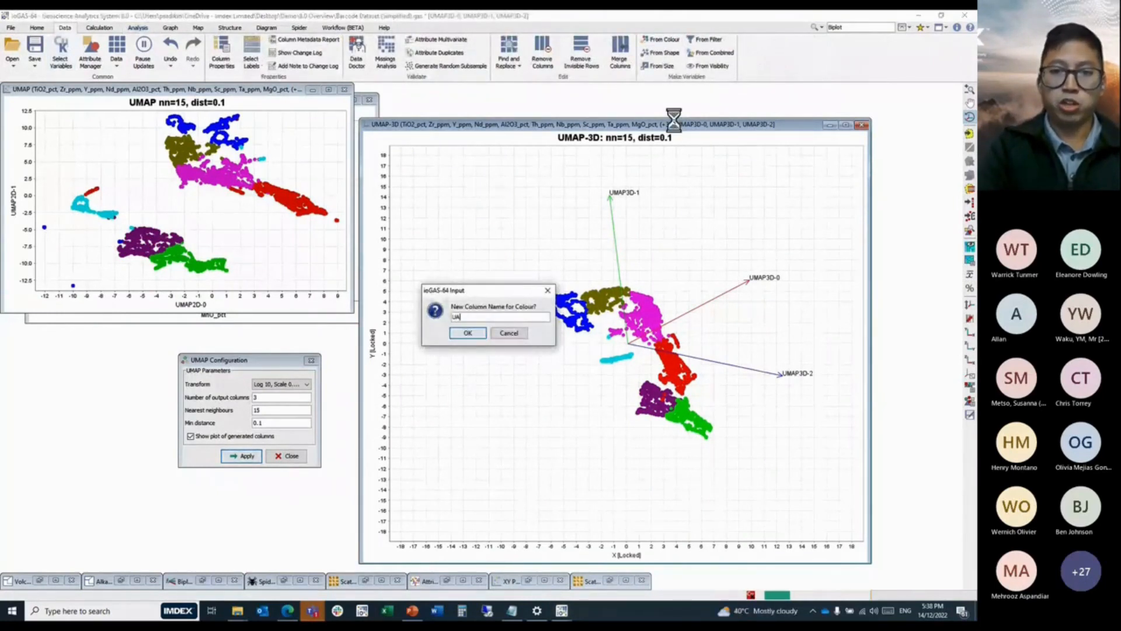
type("MAP Group")
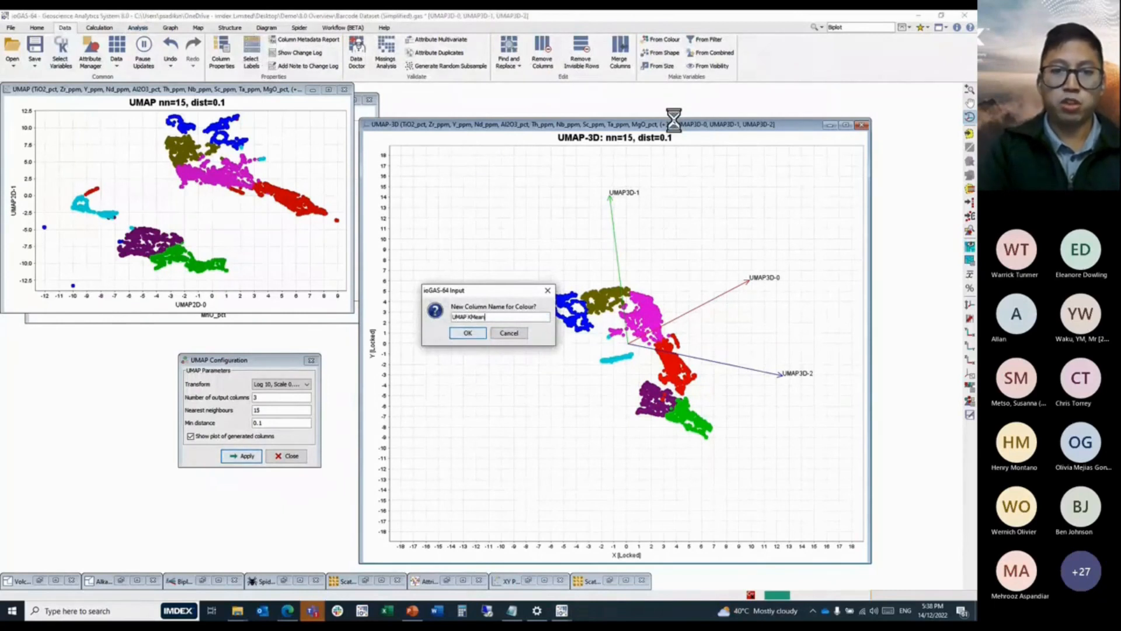
key("Return")
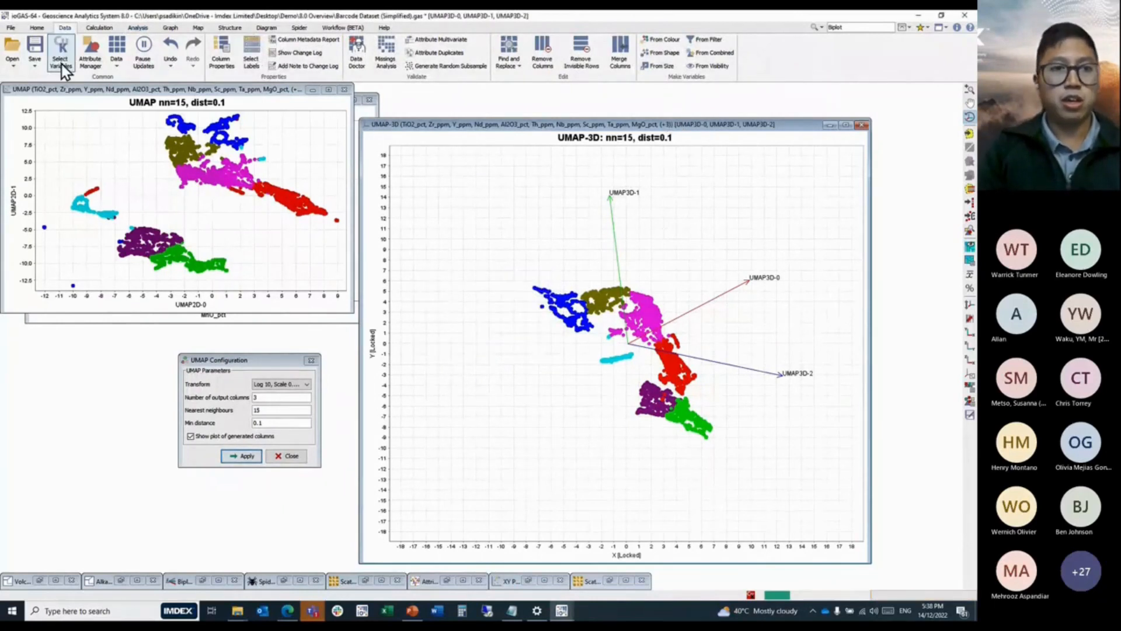
Set up a column merge of UMAP KMeans Text and the Volcanic Rock Classification text column, handling conflicts by concatenating text.
left_click(620, 52)
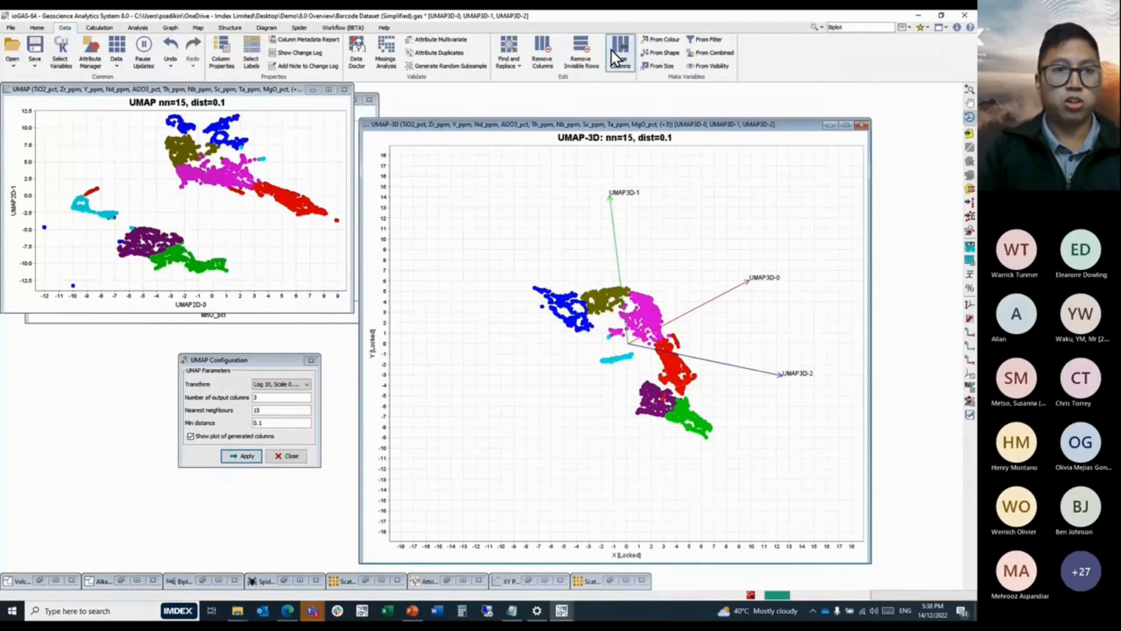
left_click_drag(92, 125, 68, 269)
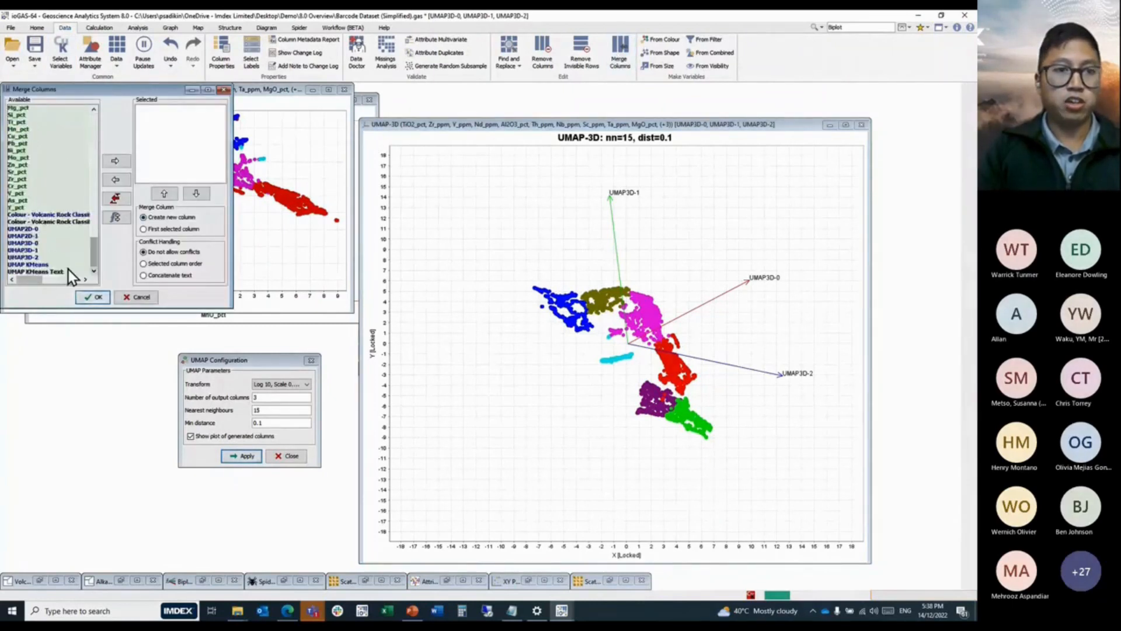
double_click(60, 272)
double_click(71, 230)
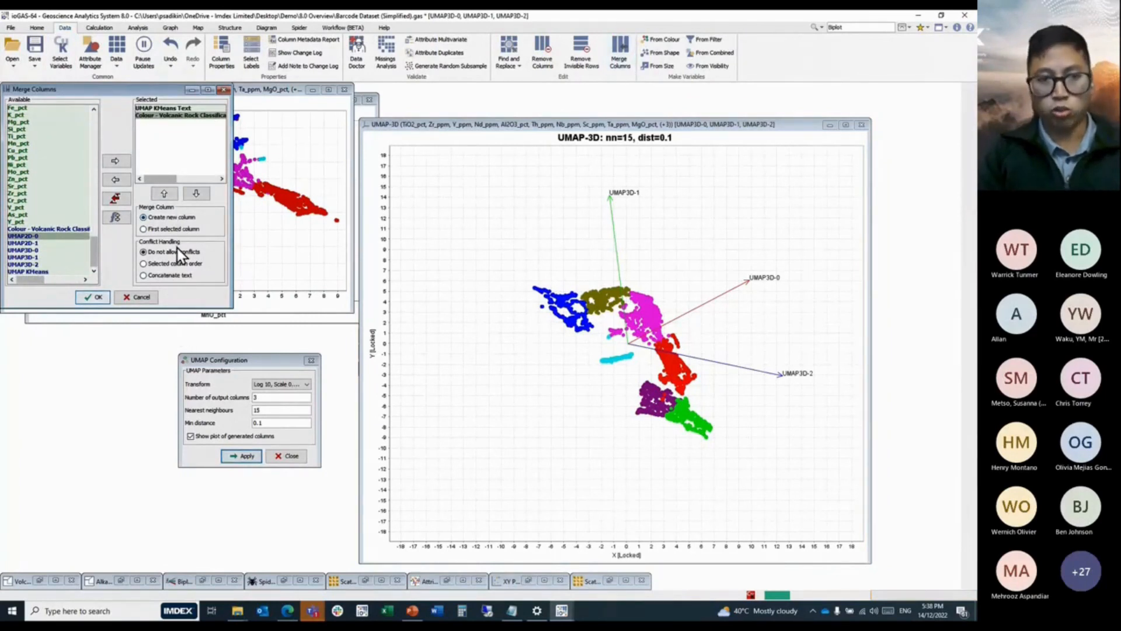
left_click(177, 277)
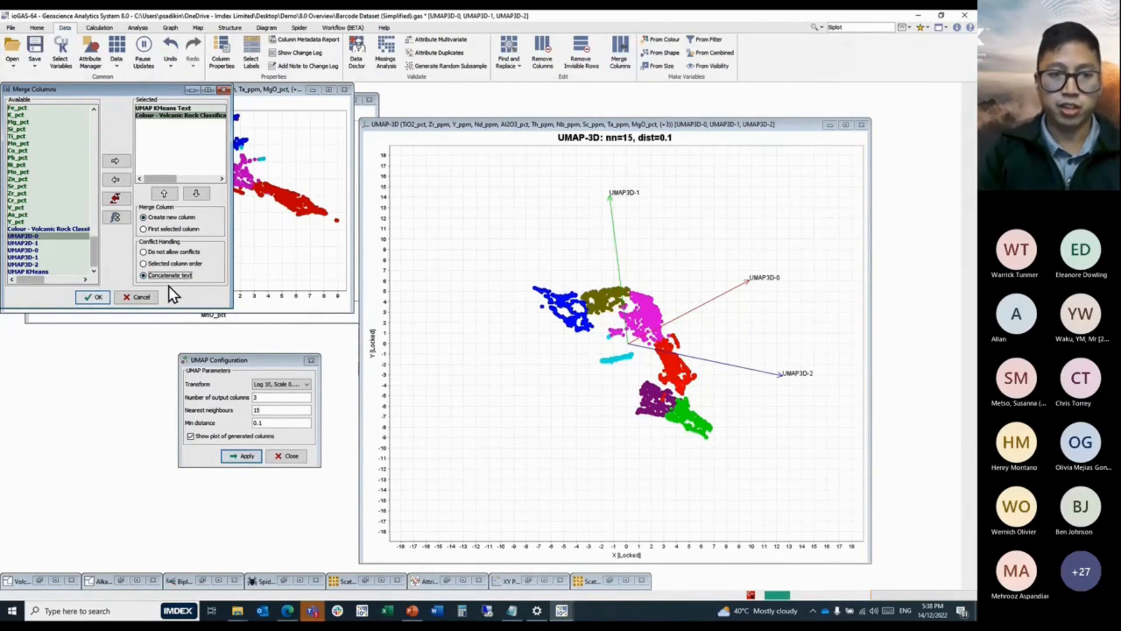
Run the merge into a destination column named Output v1 with a hyphen as the separator.
left_click(107, 299)
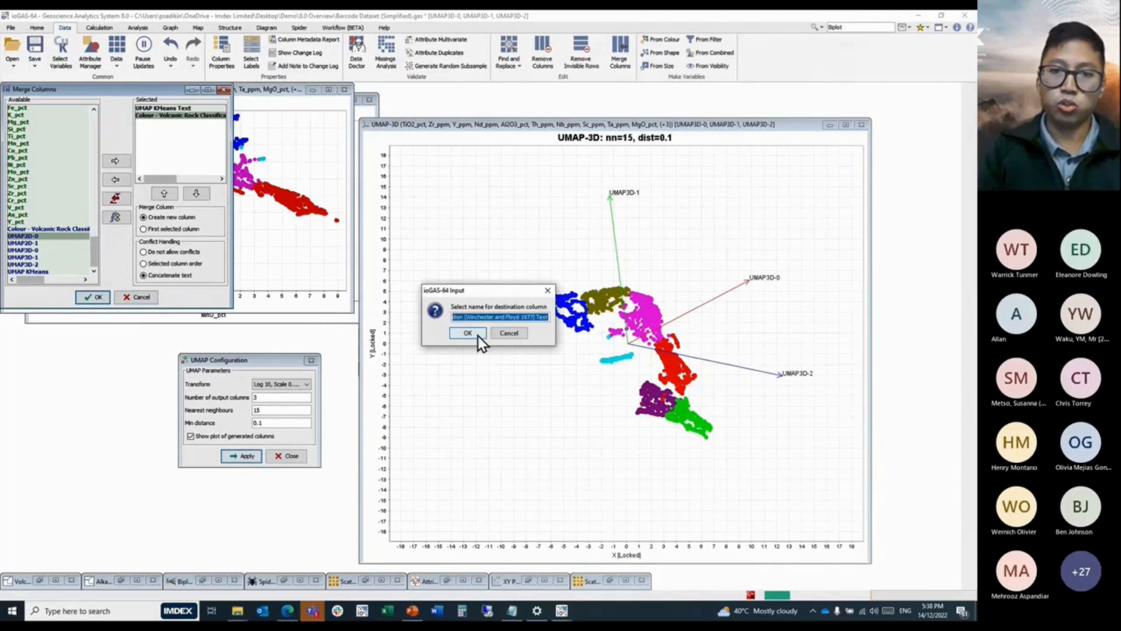
type("O")
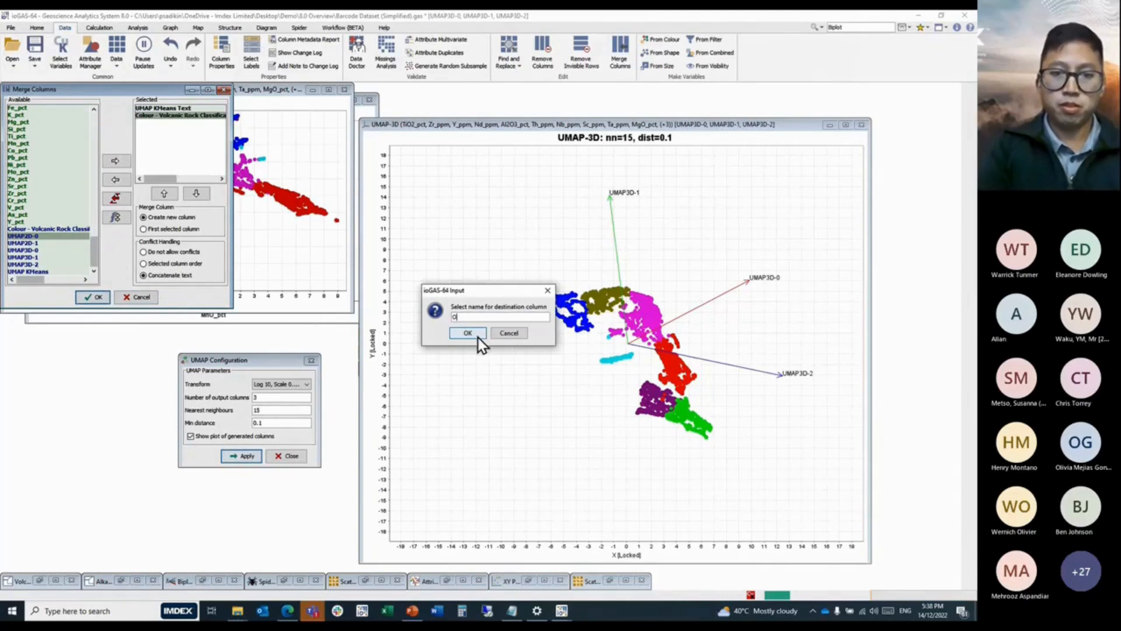
type("utput v1")
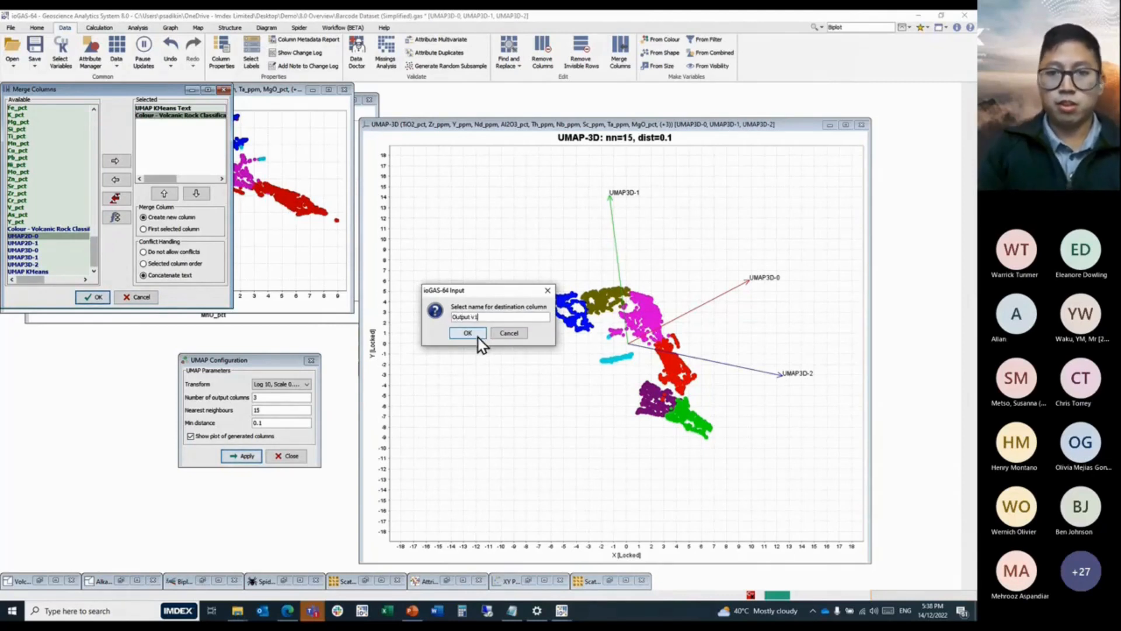
left_click(465, 331)
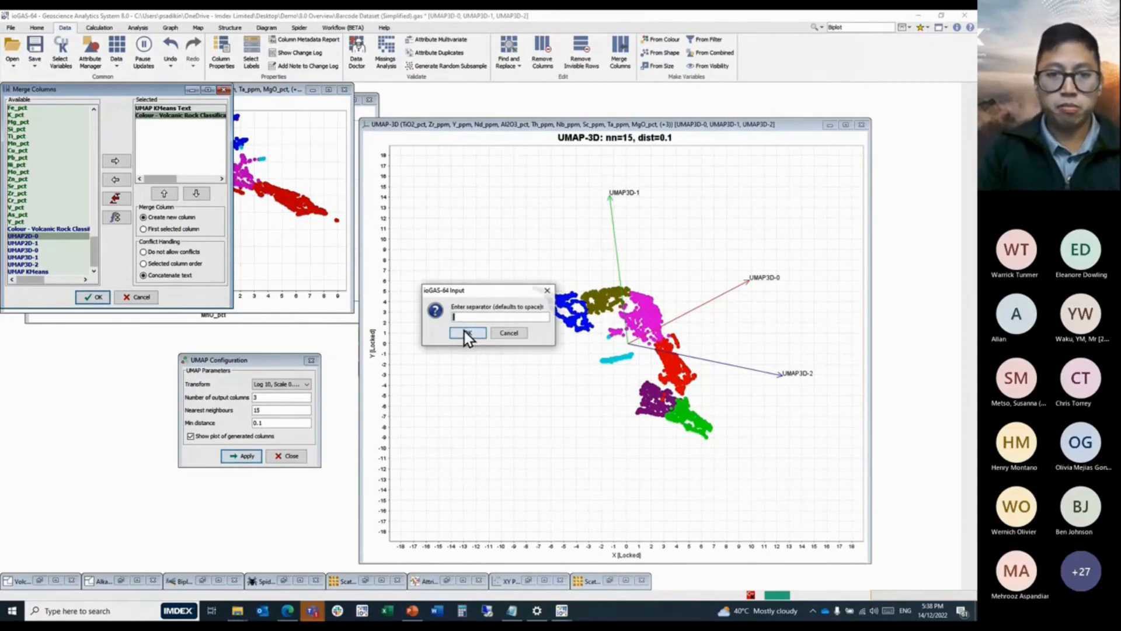
type("-")
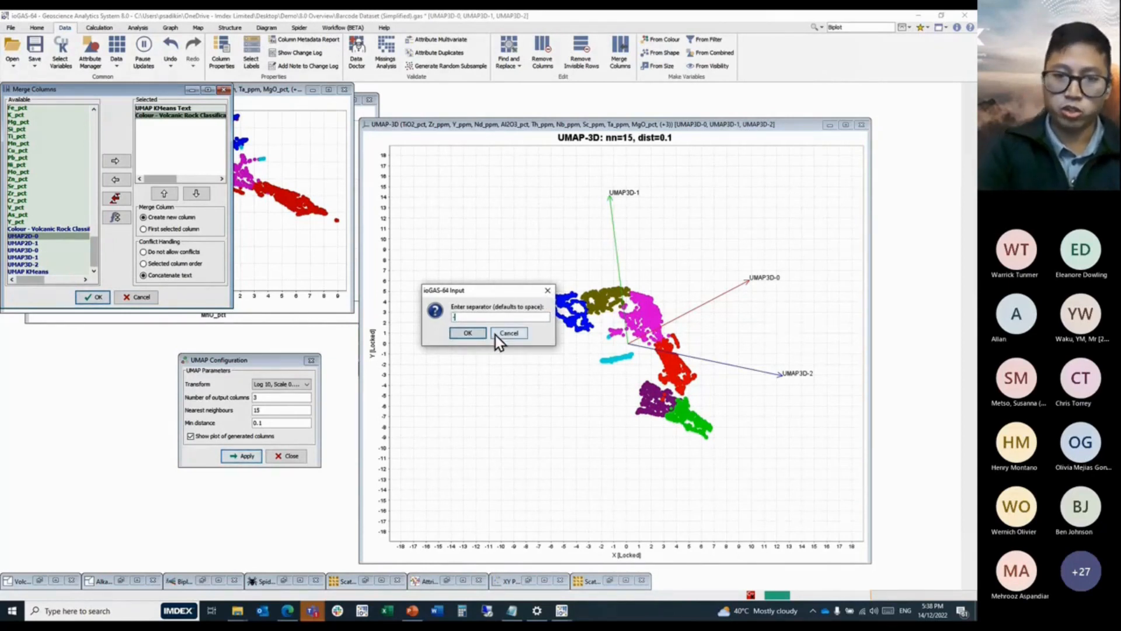
left_click(467, 334)
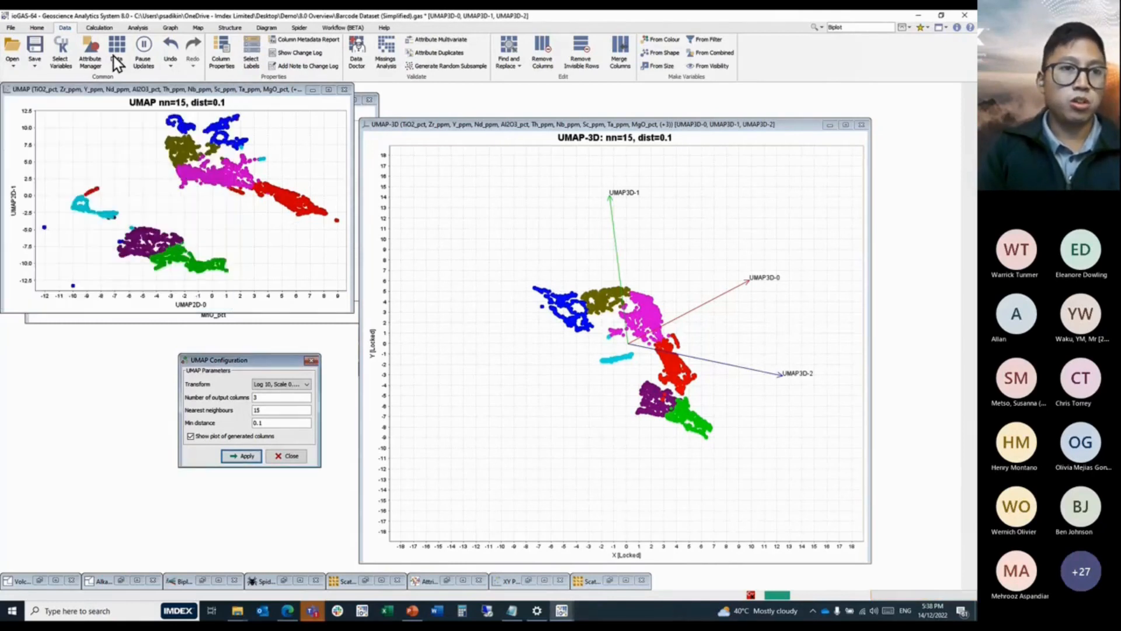
Replace the selected variables with the Output v1 column.
left_click(59, 63)
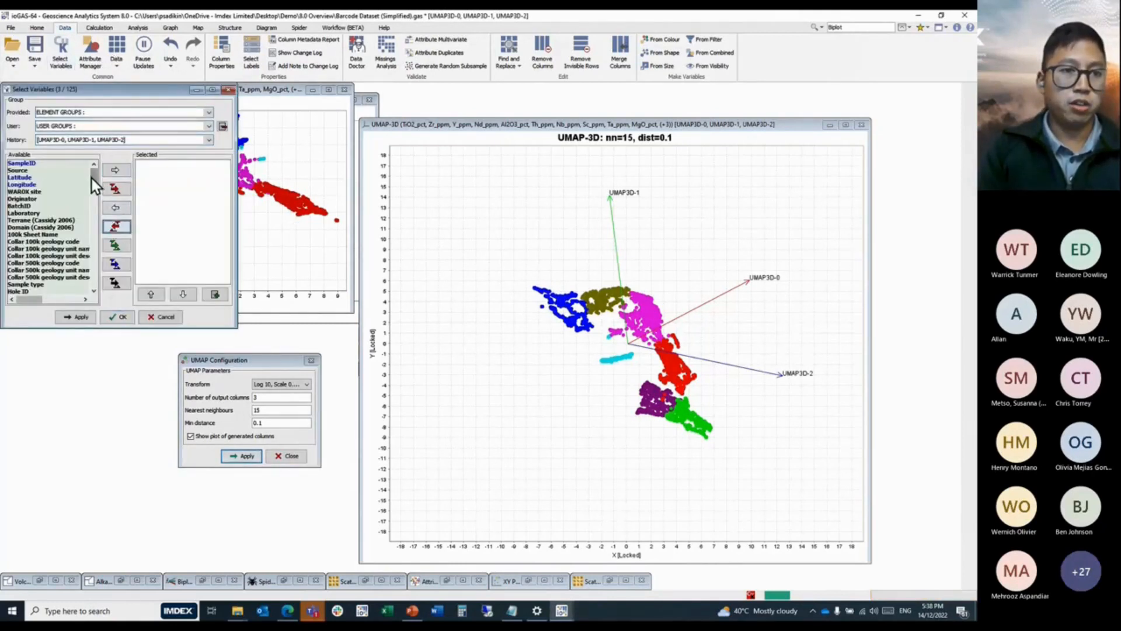
left_click(58, 291)
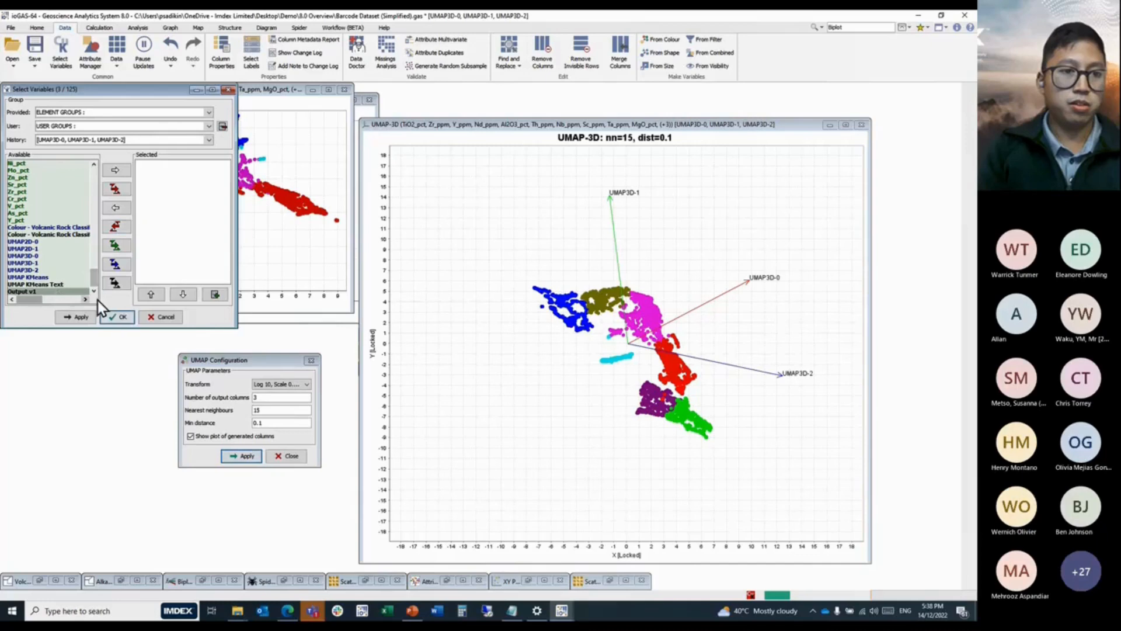
left_click(119, 172)
left_click(117, 317)
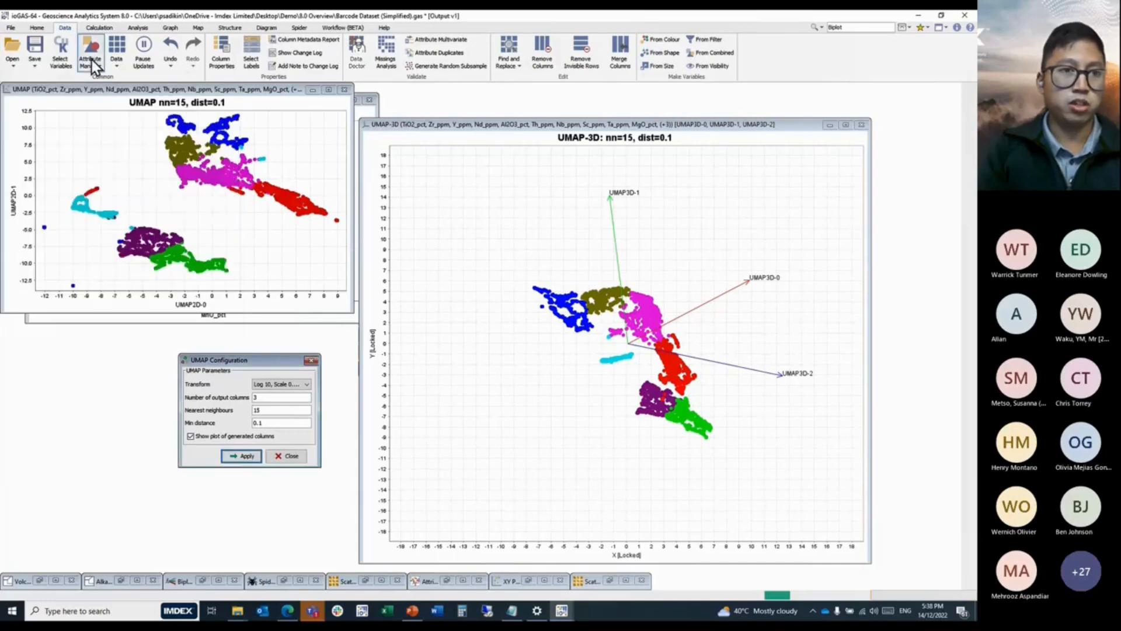
Open the selected data table and widen it and its Output v1 column to examine the merged labels.
left_click(118, 66)
left_click(129, 89)
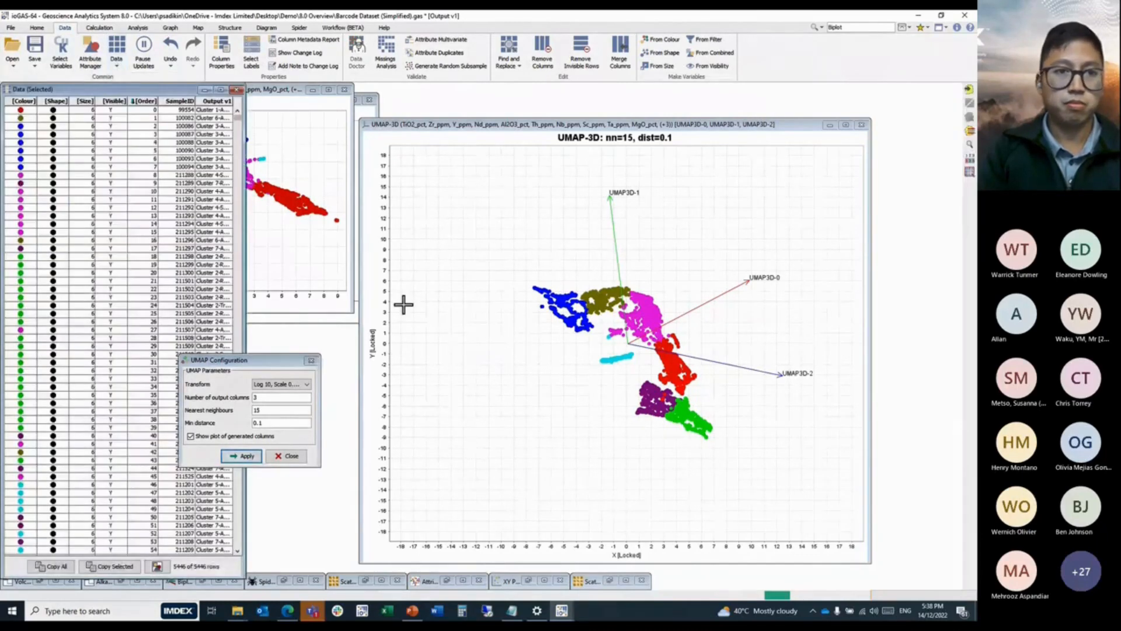
left_click_drag(258, 359, 477, 356)
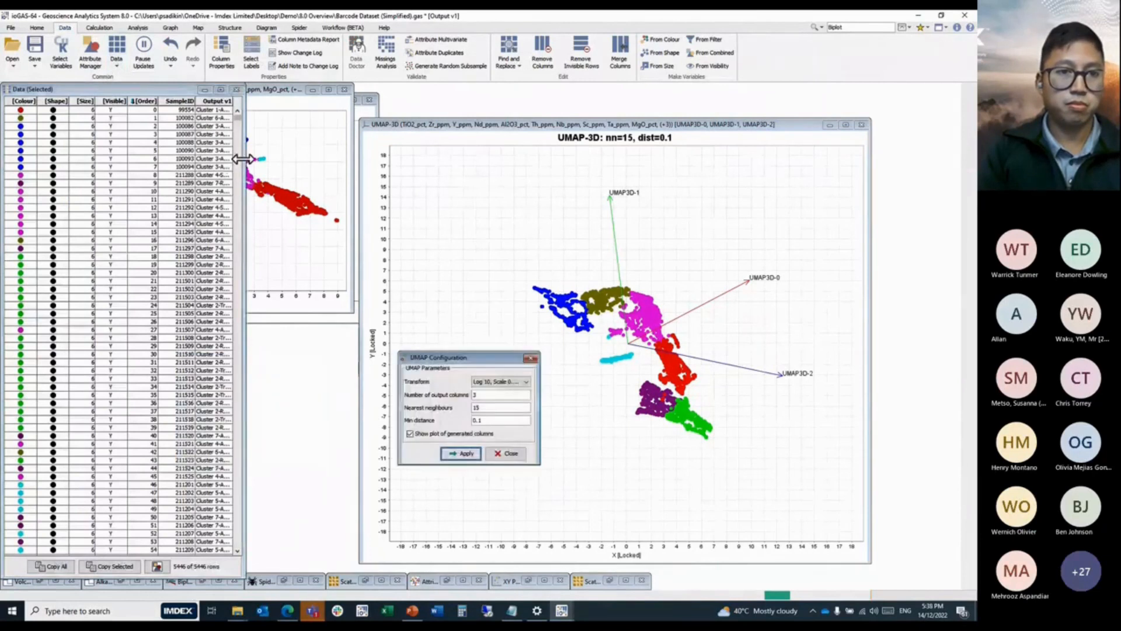
left_click_drag(242, 159, 447, 183)
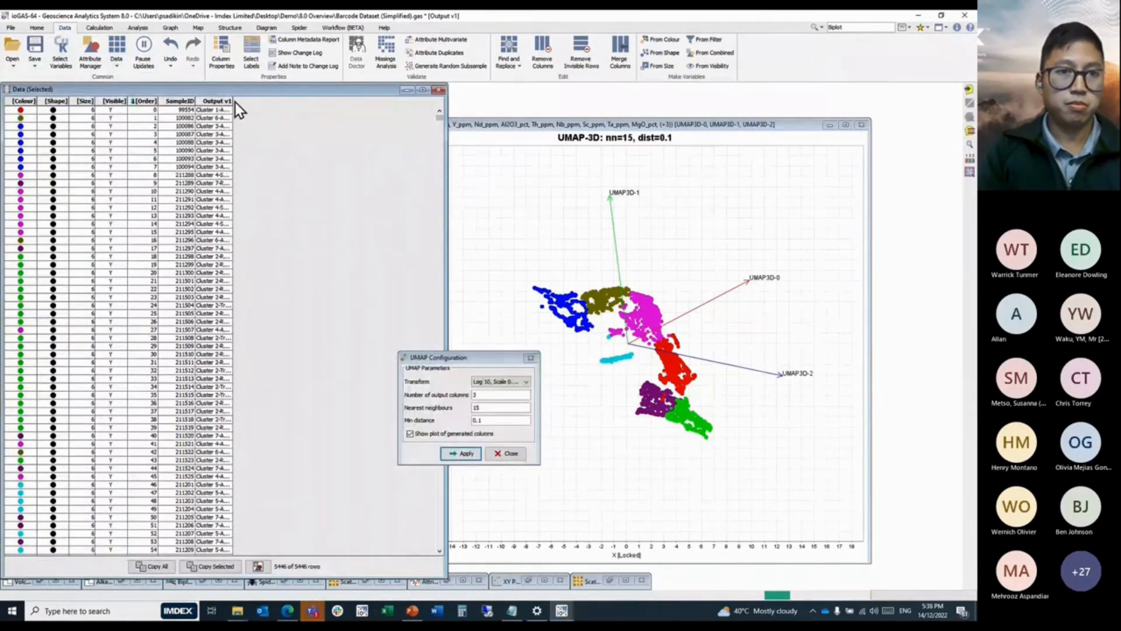
left_click_drag(231, 102, 330, 114)
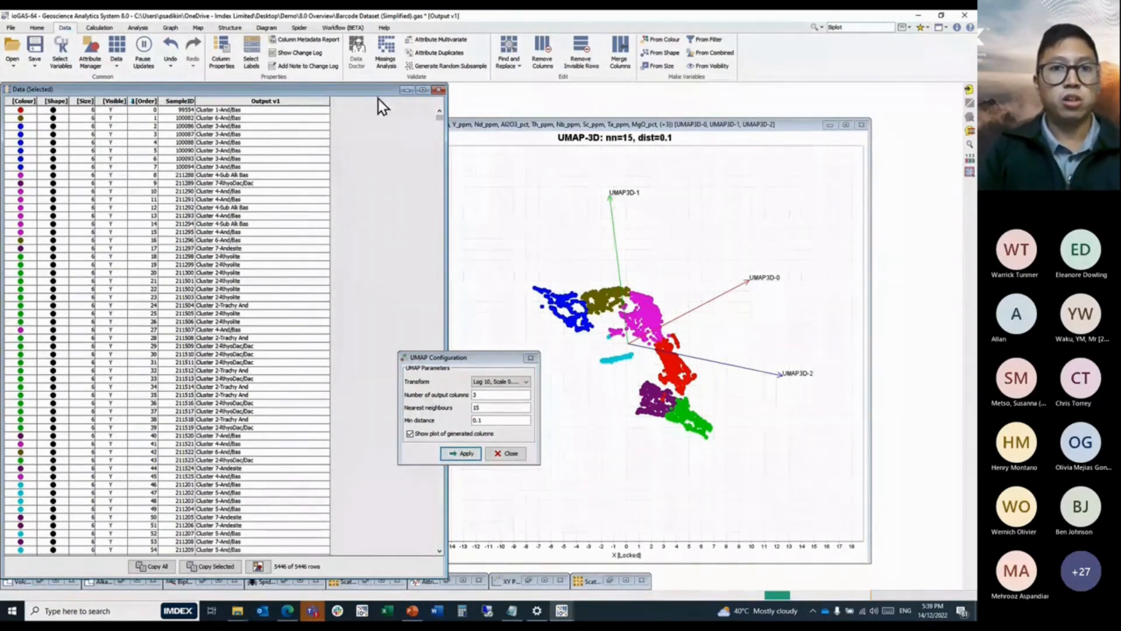
left_click(408, 90)
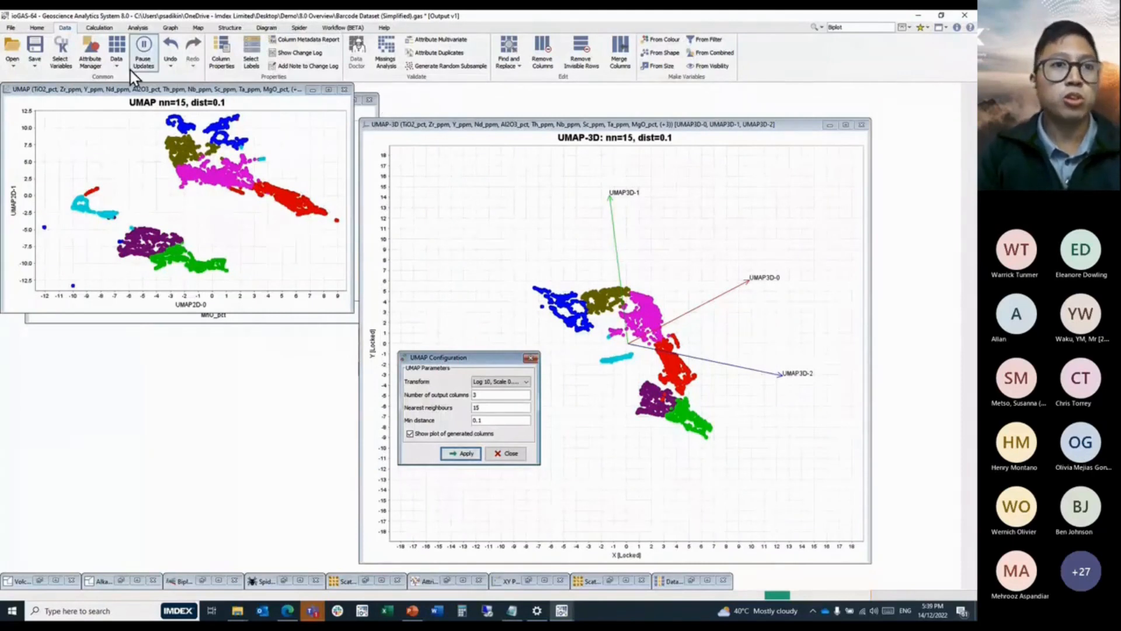
Replace the selected variables with MgO_pct and MnO_pct and make grid maps of them using the existing gridding settings.
left_click(61, 62)
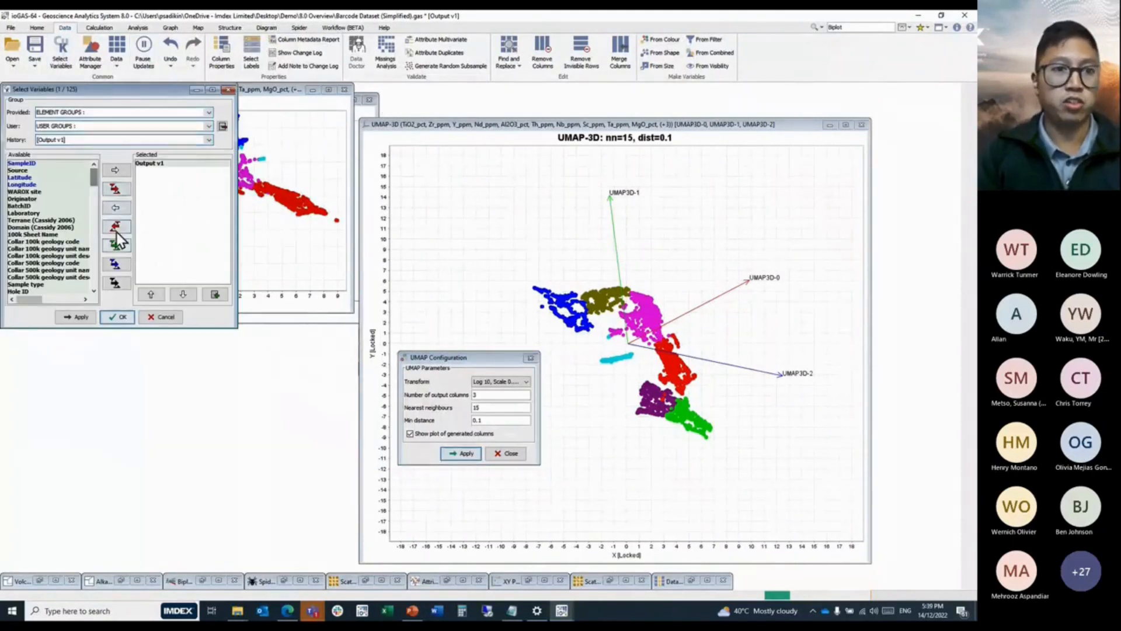
double_click(38, 215)
double_click(37, 215)
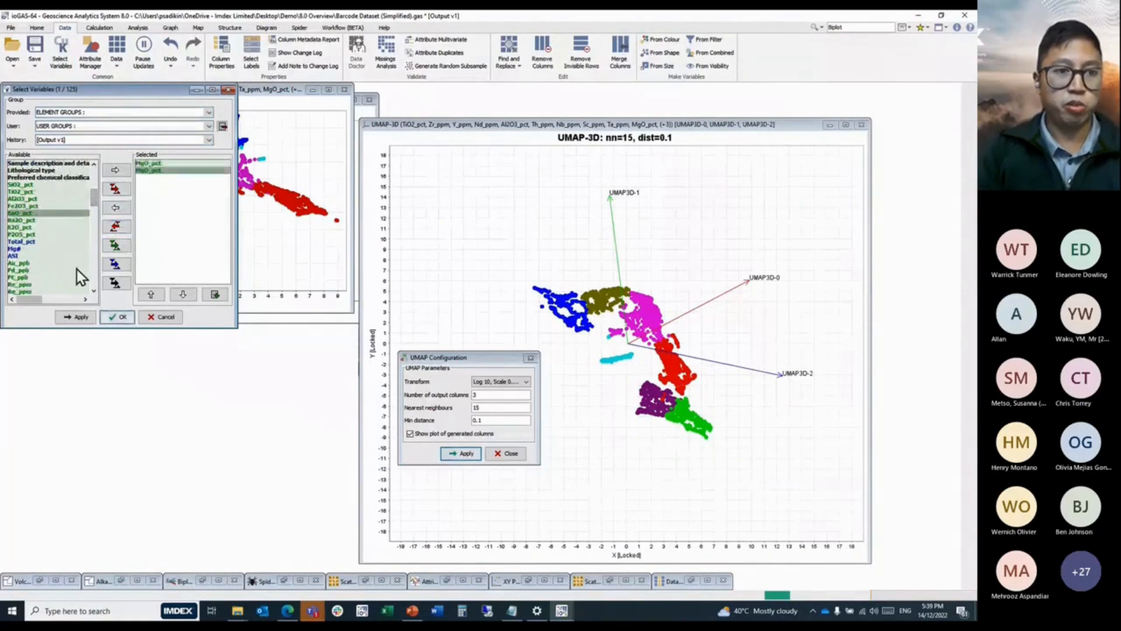
left_click(111, 316)
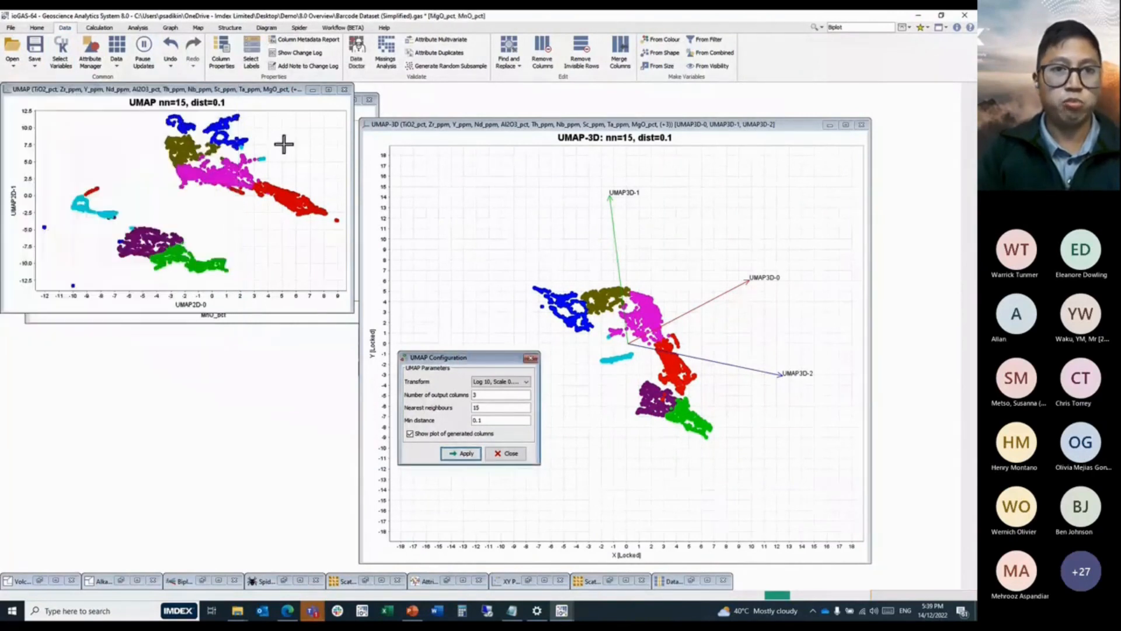
left_click(198, 31)
left_click(360, 53)
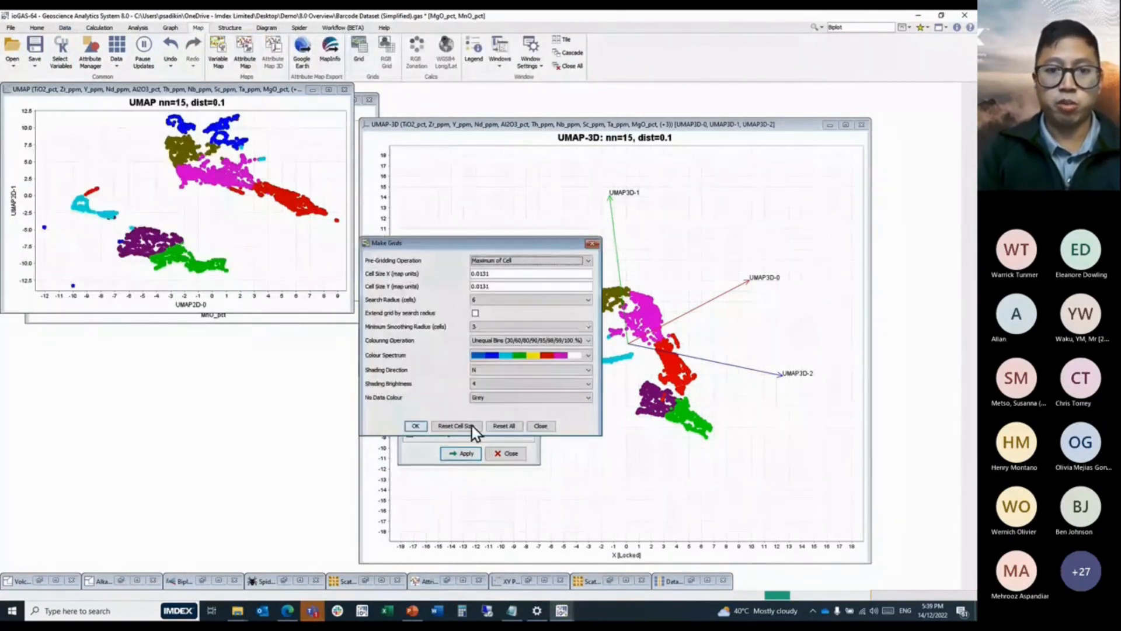
left_click(415, 426)
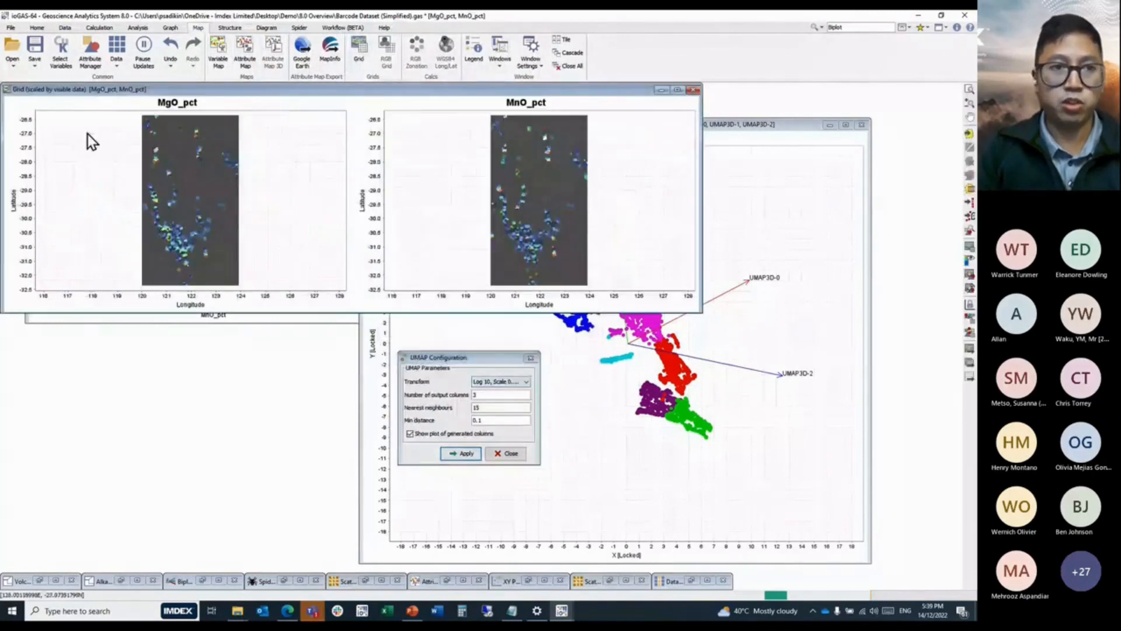
Replace the selected variables with Na2O_pct and MnO_pct and make grid maps of them using the existing gridding settings.
left_click(59, 61)
scroll(80, 292, "down", 5)
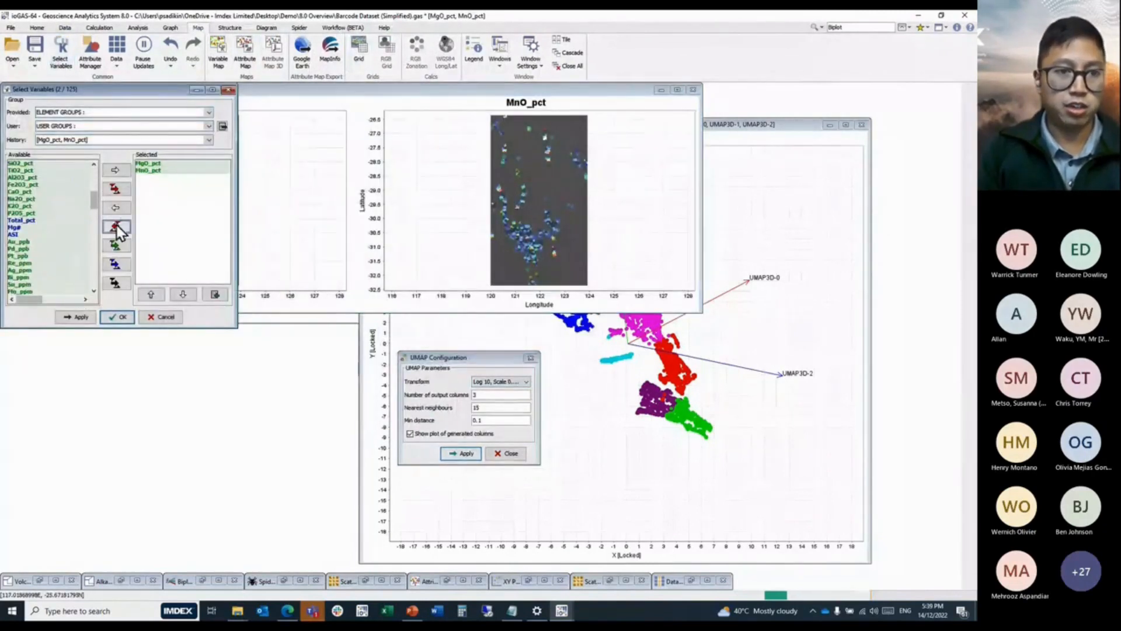
left_click(115, 226)
double_click(46, 212)
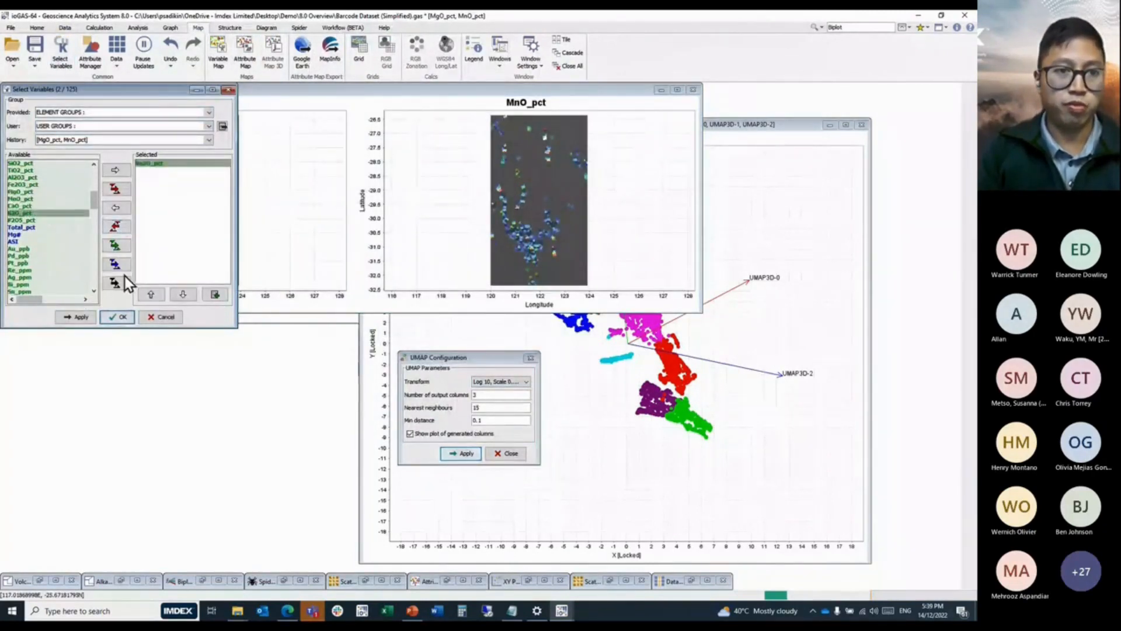
double_click(58, 198)
left_click(111, 316)
left_click(359, 51)
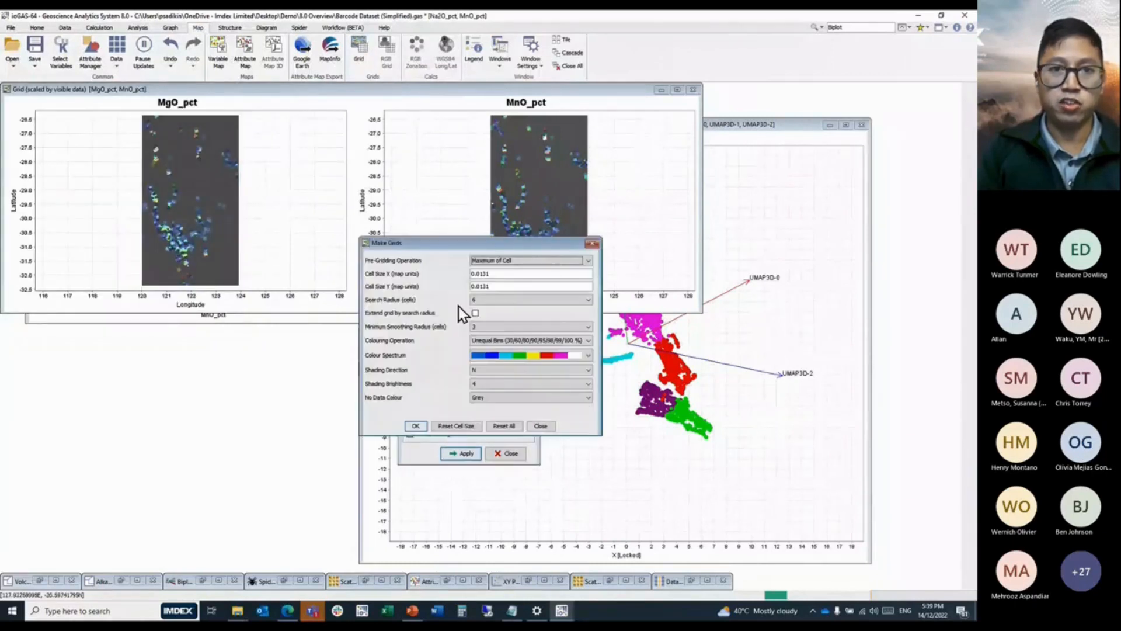
left_click(418, 422)
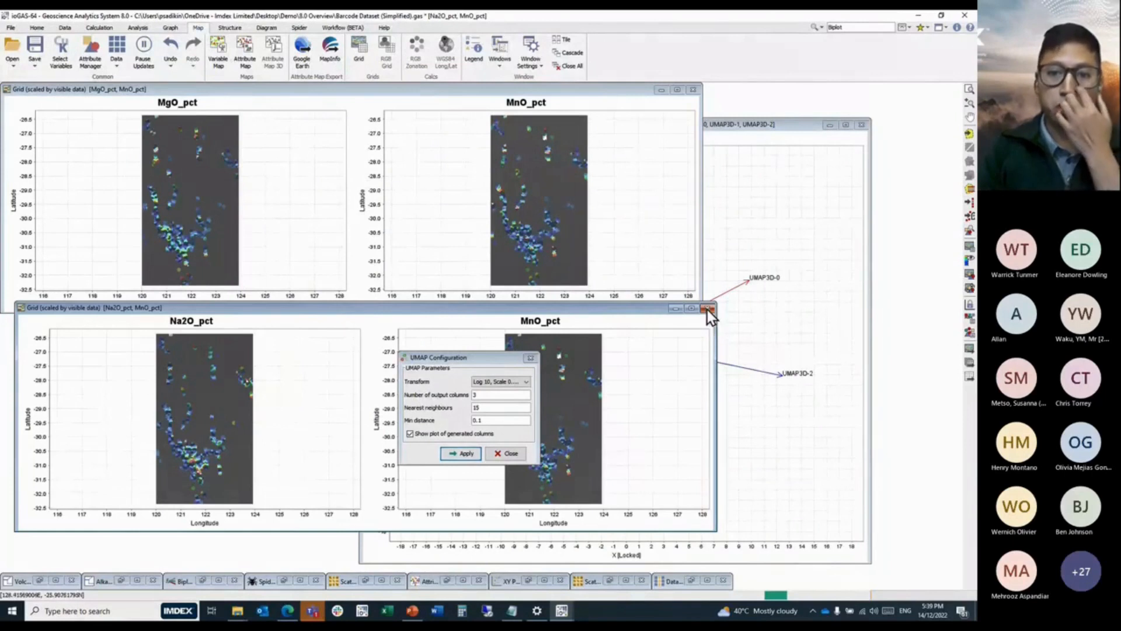
Close both grid map windows to return to the UMAP plots.
left_click(707, 309)
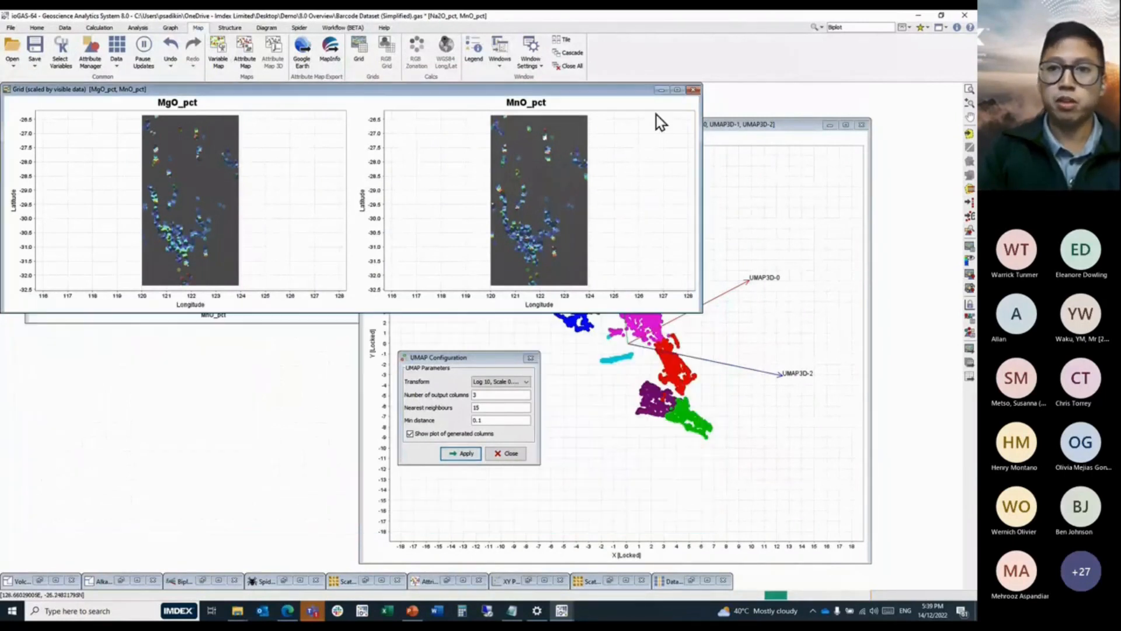
left_click(696, 91)
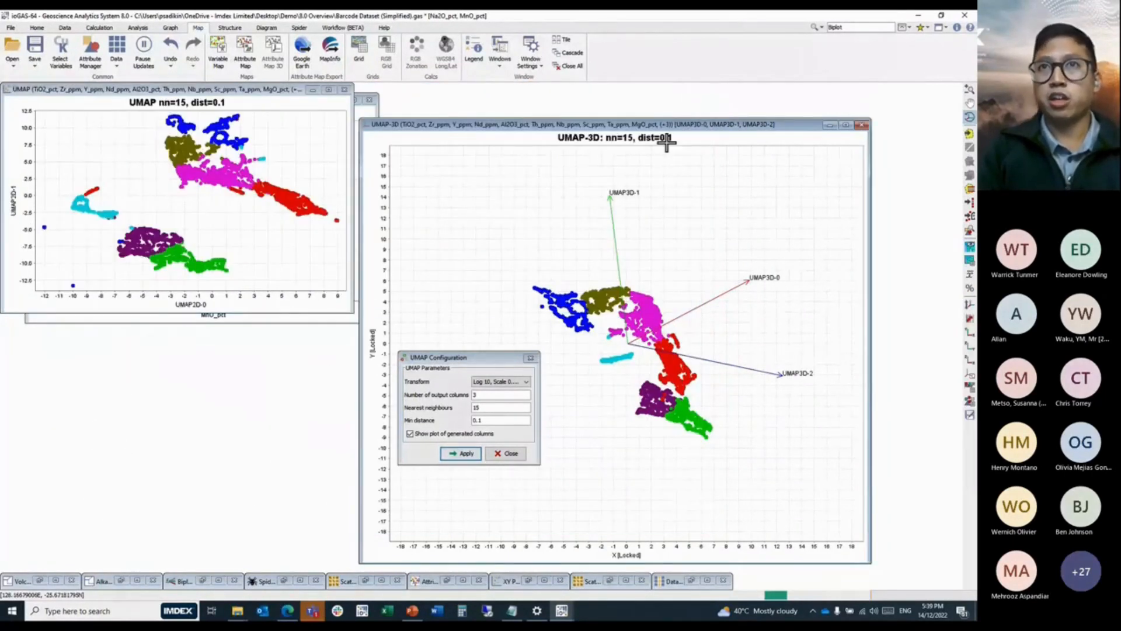
left_click(63, 28)
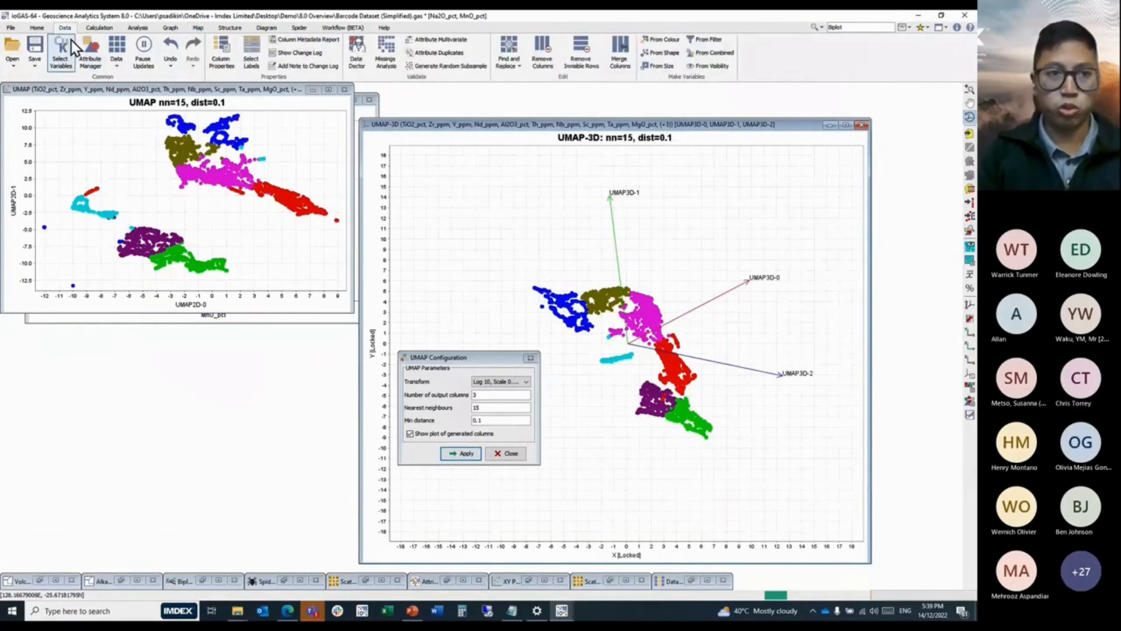
Open the full data table and bring up its row selection query builder.
left_click(117, 47)
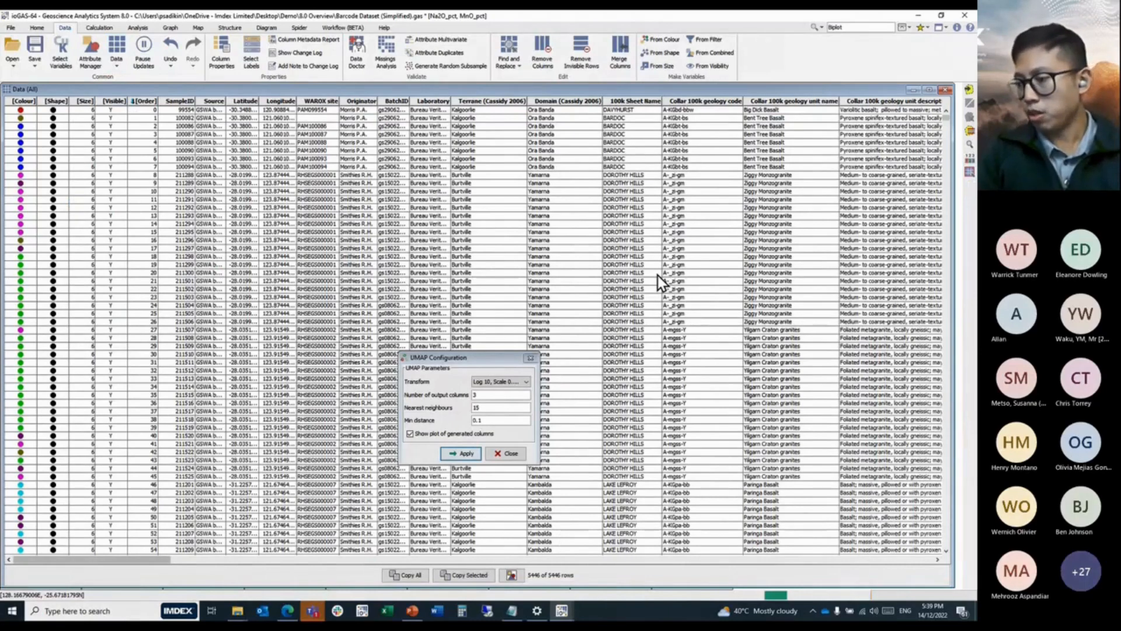
left_click(968, 131)
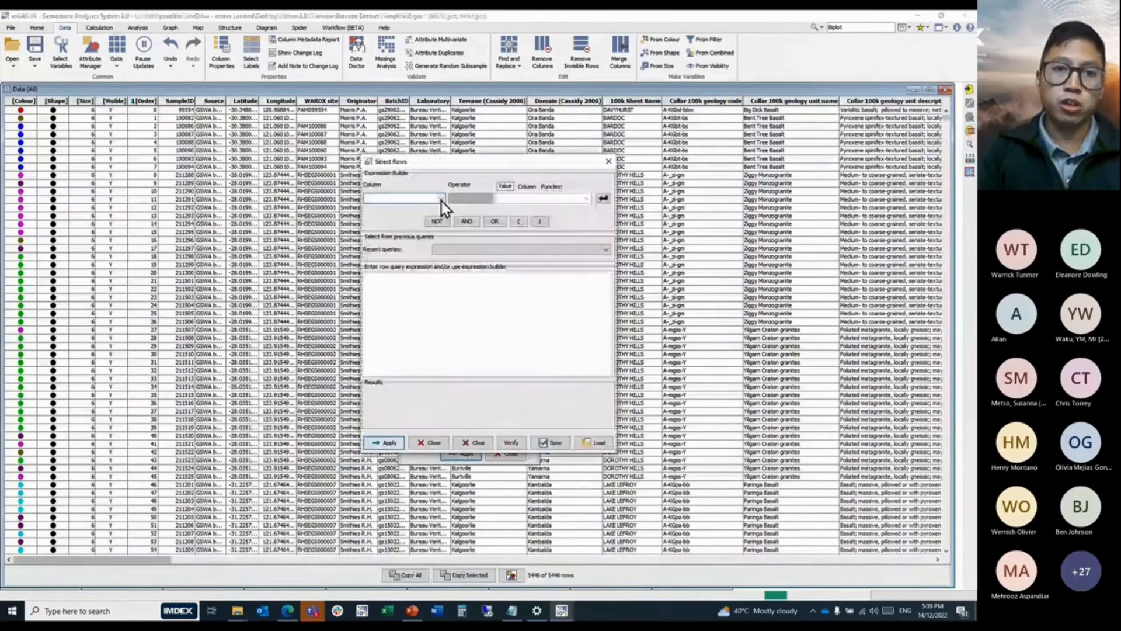
left_click(441, 200)
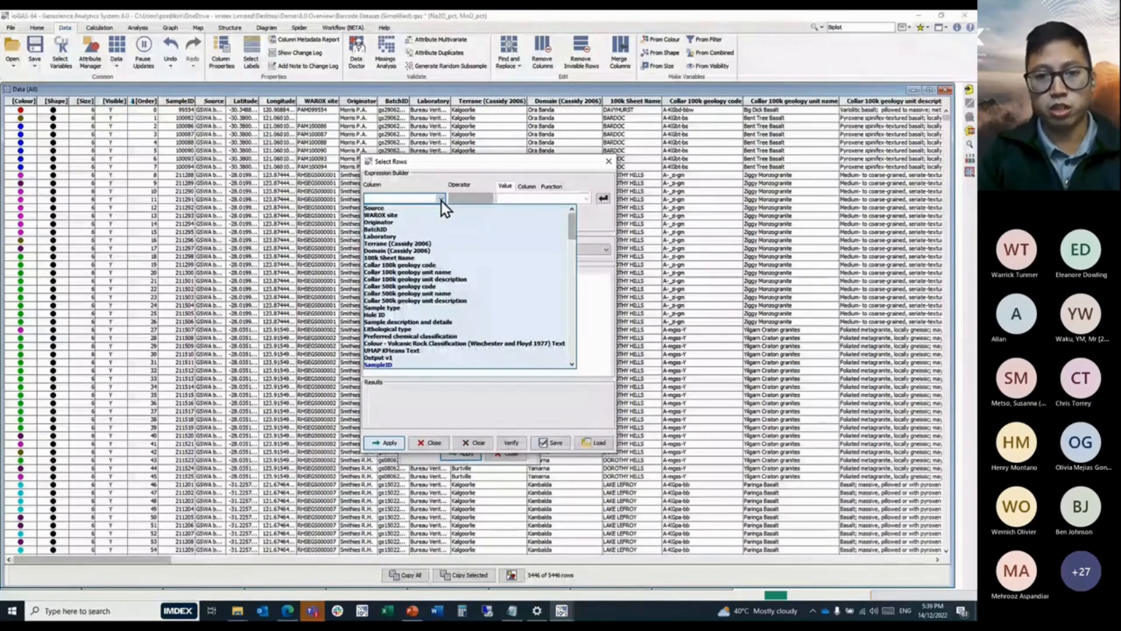
left_click(441, 200)
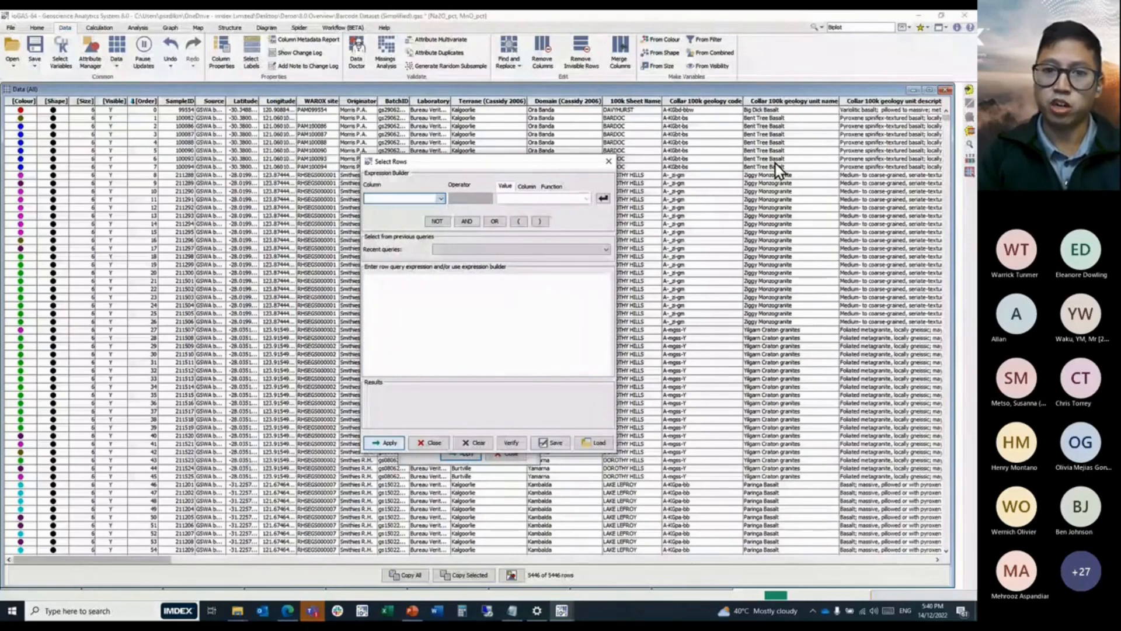
Build a row query condition where Lithological type equals (==) komatiite.
left_click(441, 199)
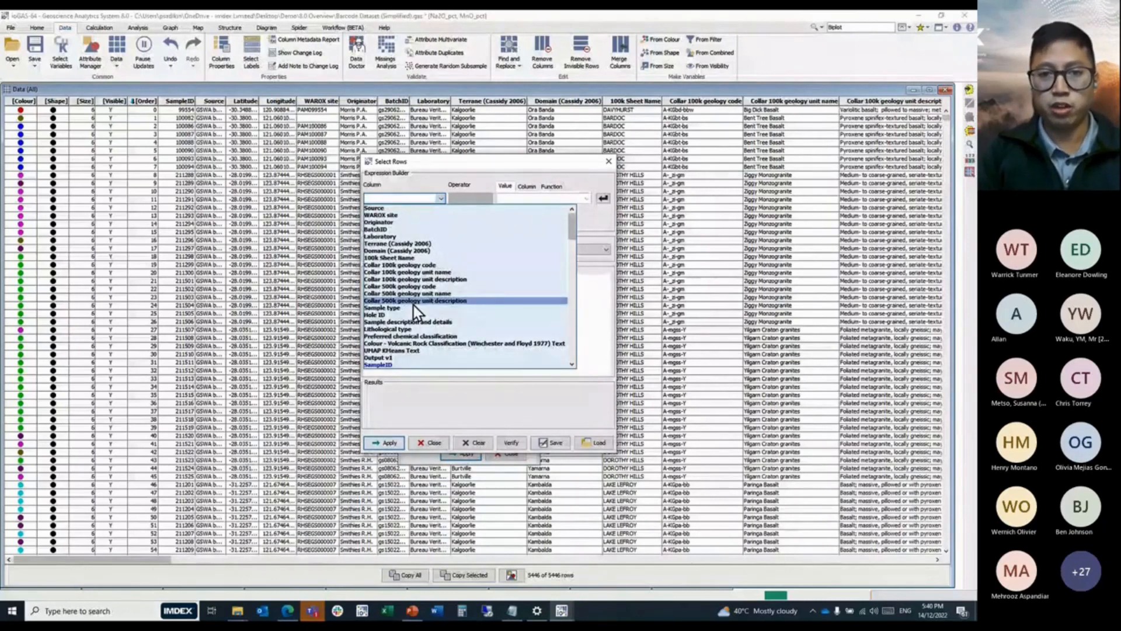
left_click(412, 328)
left_click(478, 202)
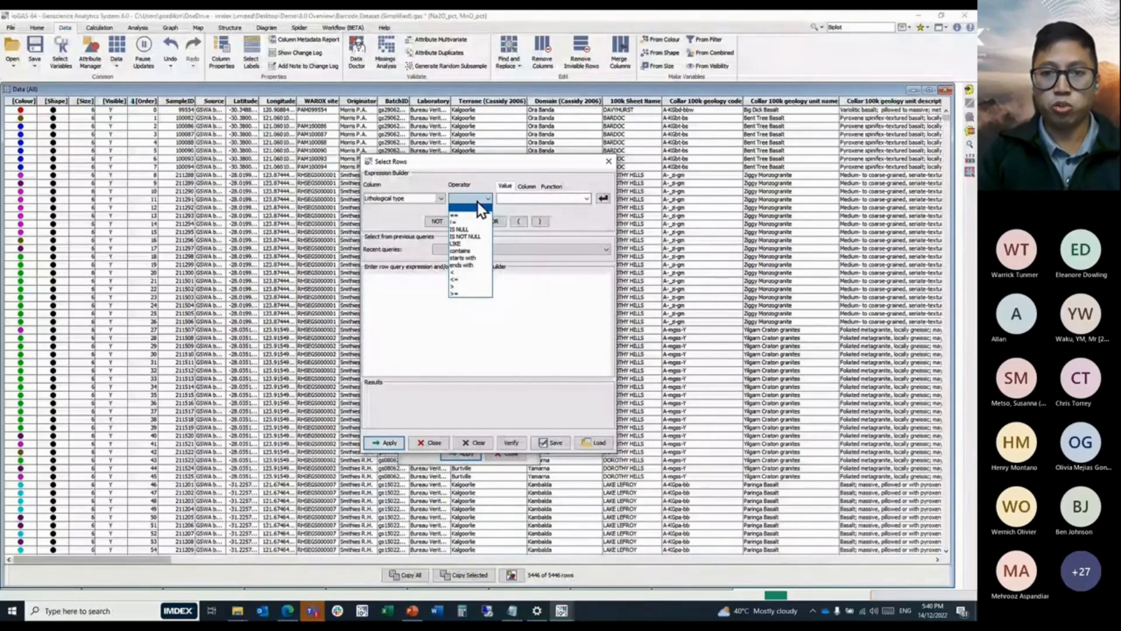
left_click(467, 215)
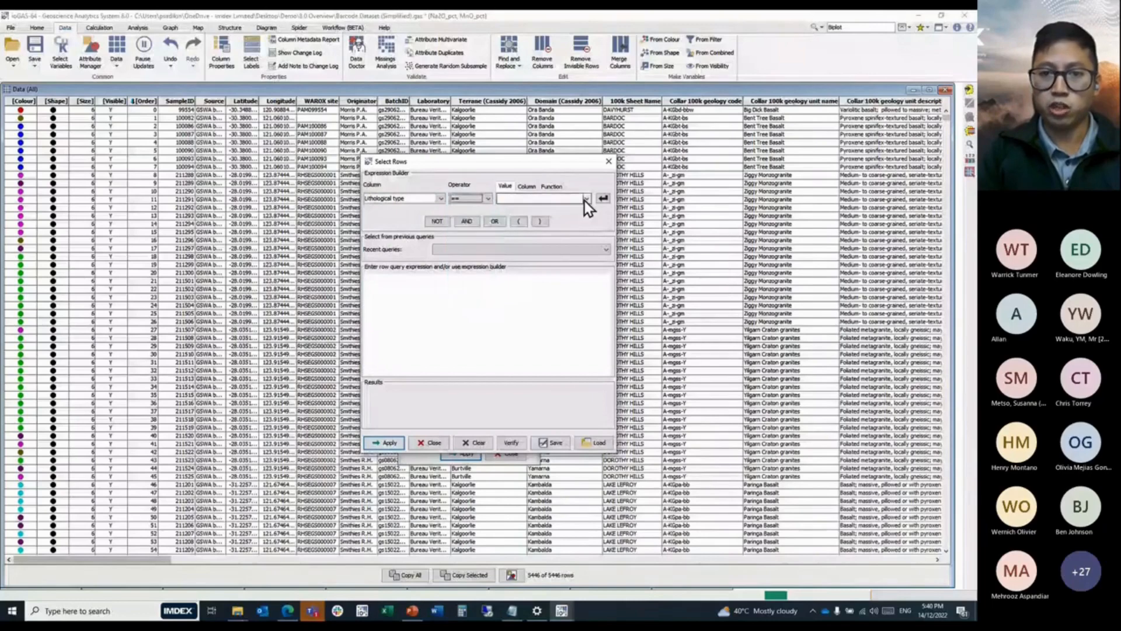
left_click(477, 199)
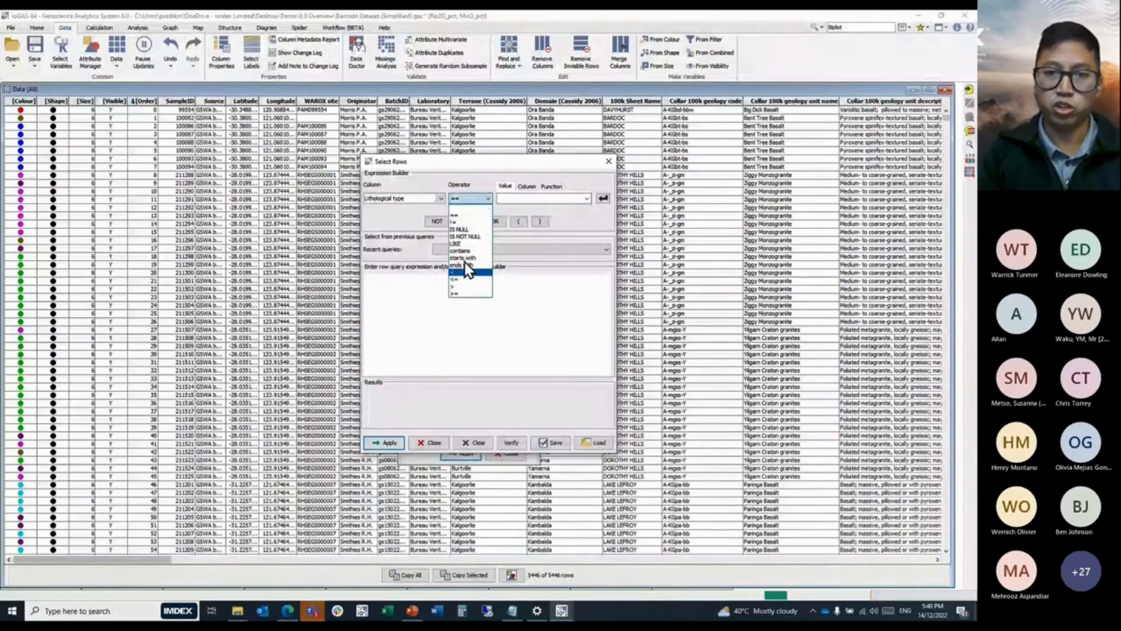
left_click(472, 223)
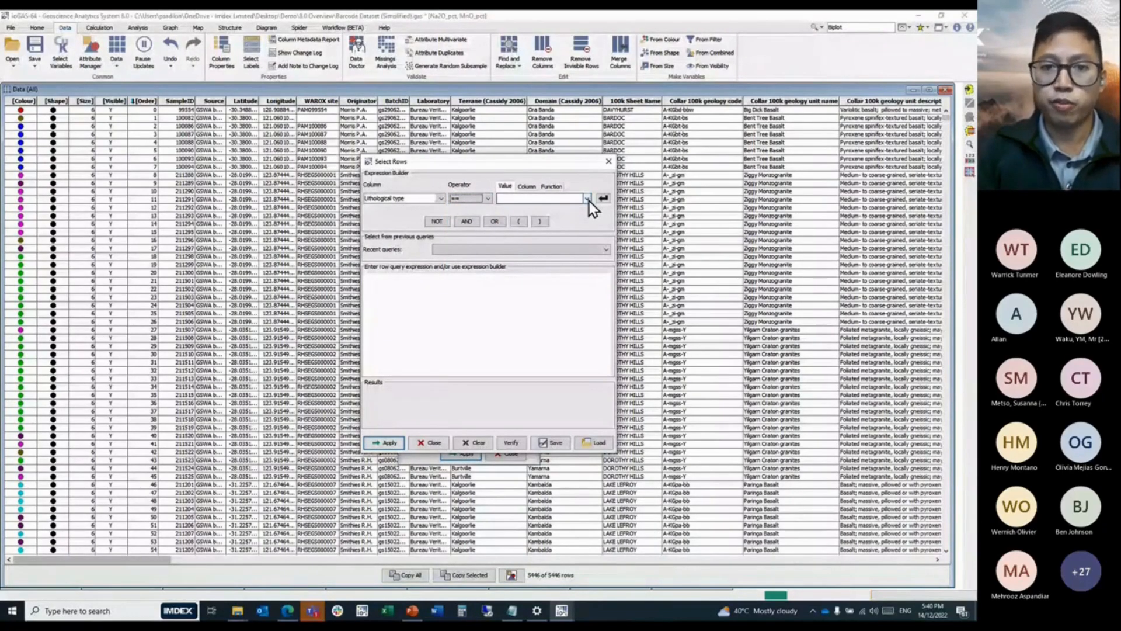
left_click(587, 199)
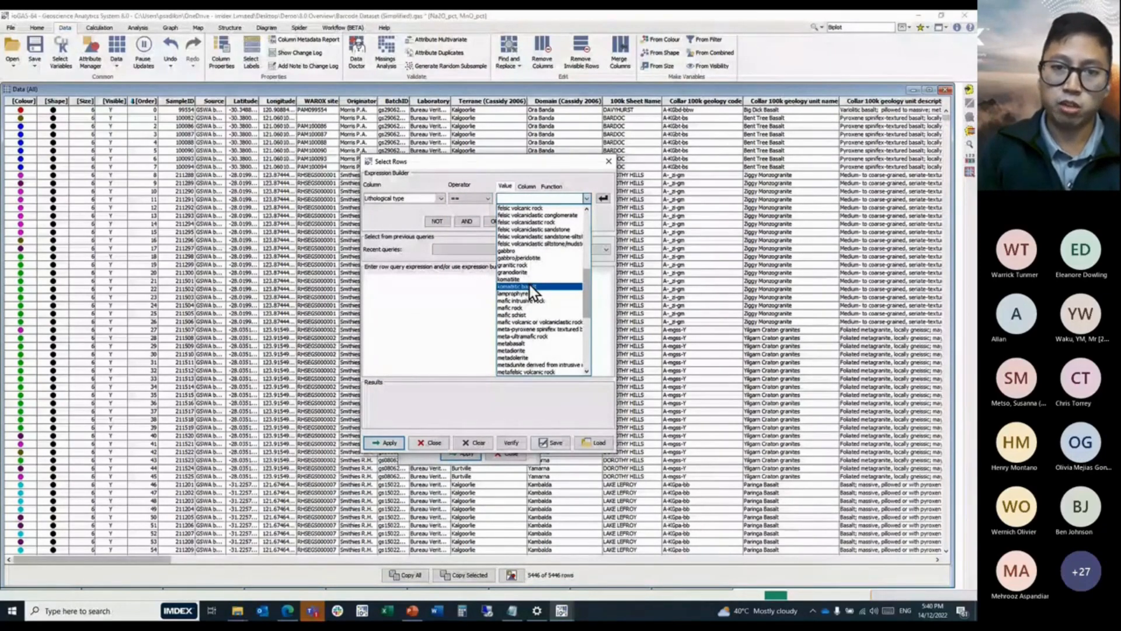
left_click(509, 279)
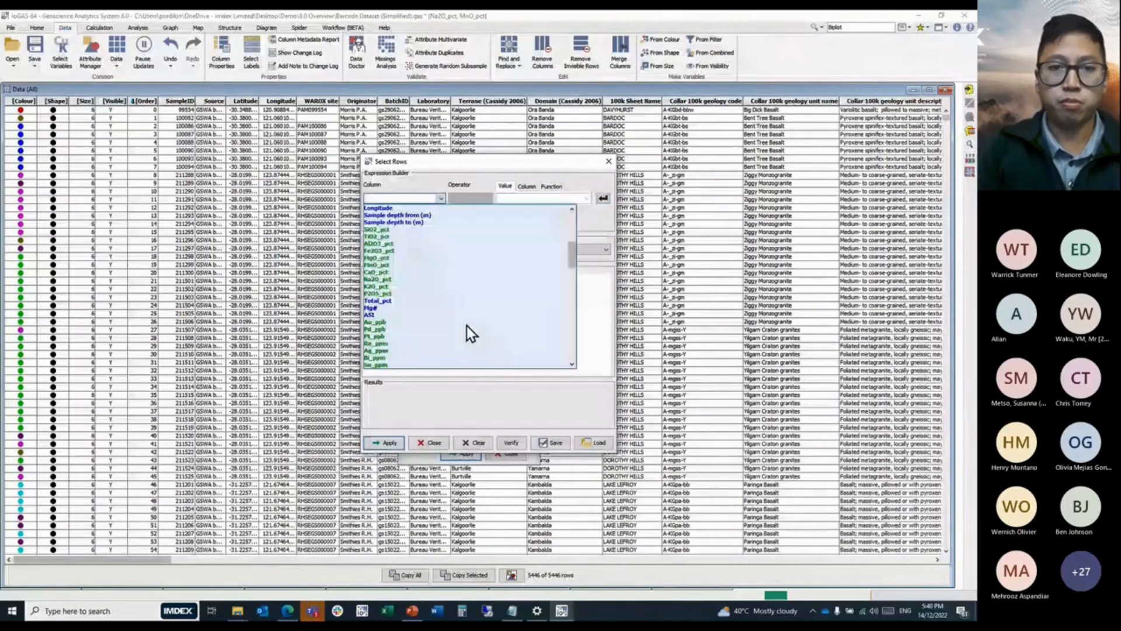
Add W_ppm < 0.5 (50 percentile) to the query with AND, select the matching rows and move the query dialog aside.
scroll(468, 325, "down", 2)
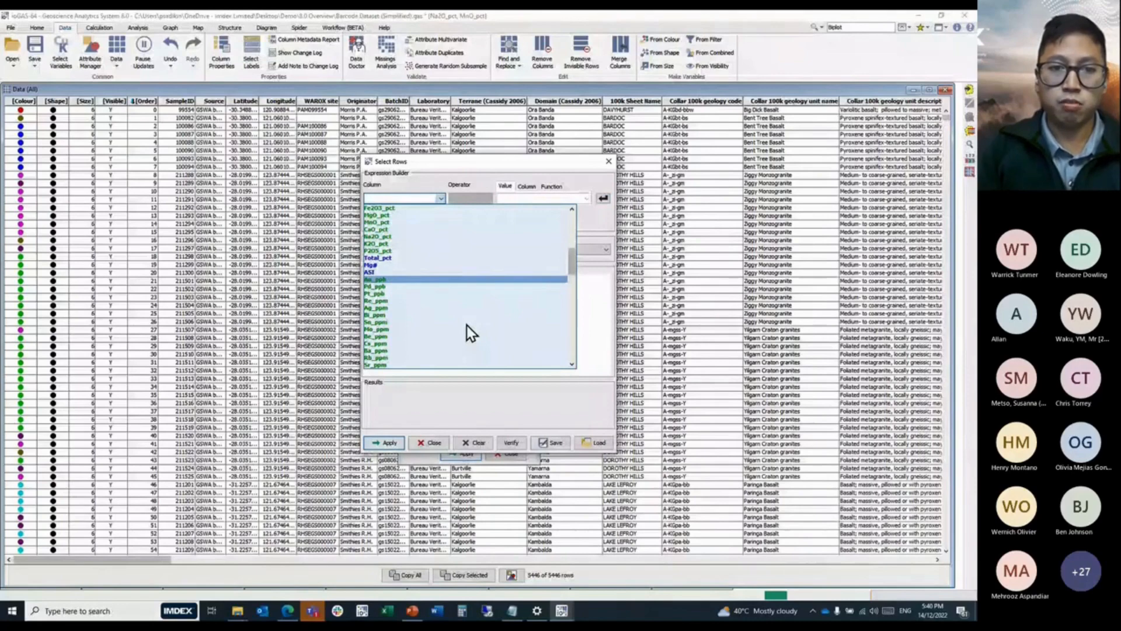
left_click(467, 327)
left_click(470, 199)
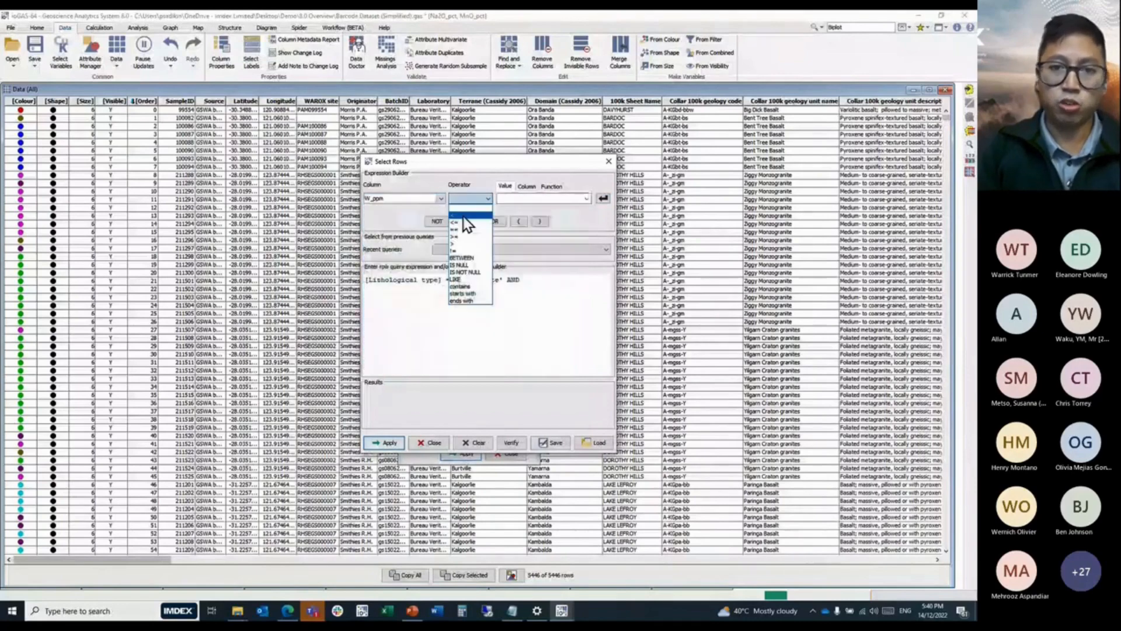
left_click(465, 215)
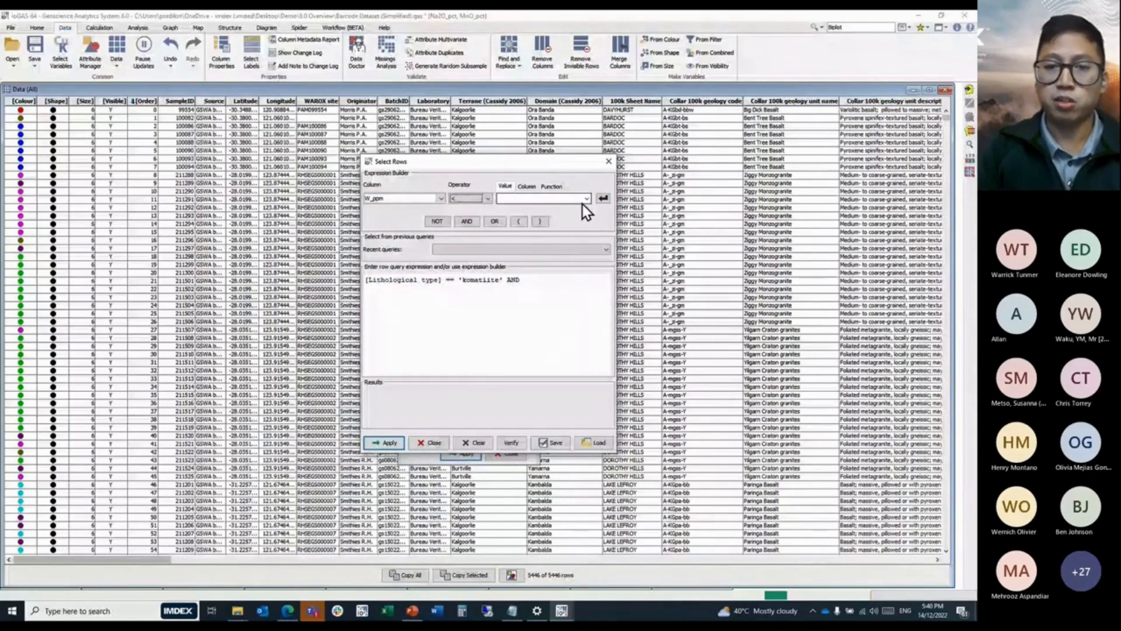
left_click(583, 202)
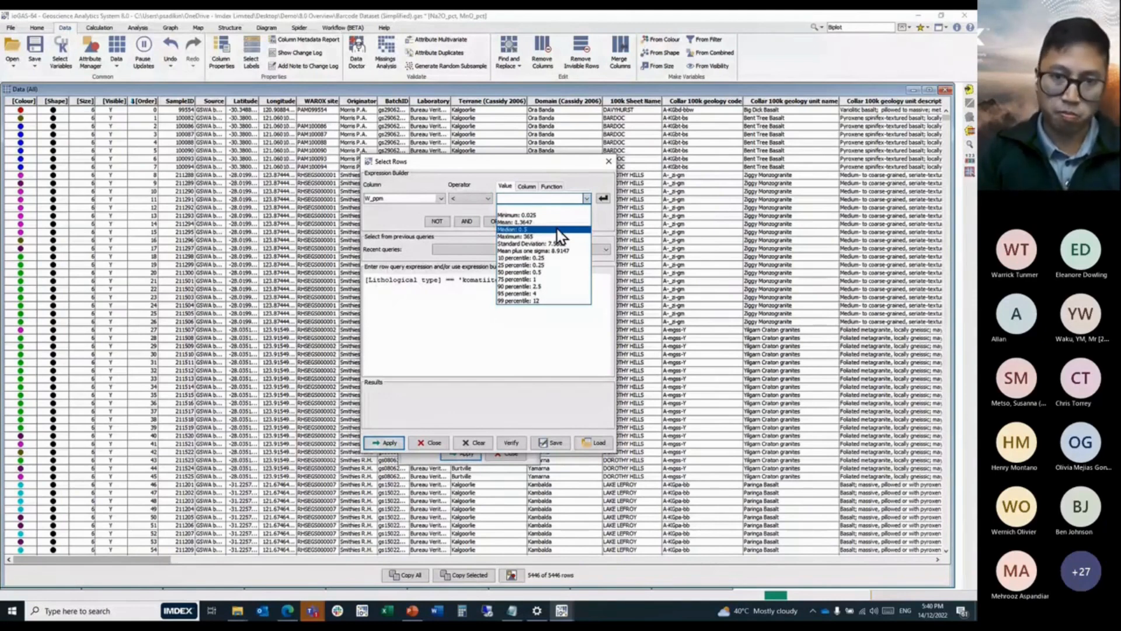
left_click(562, 273)
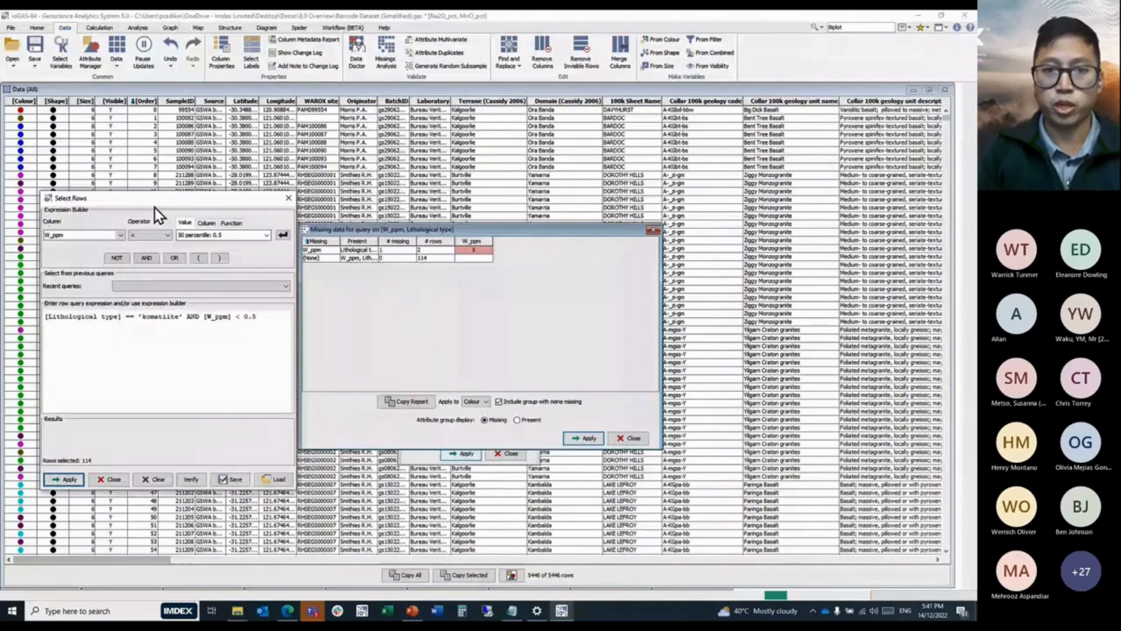
left_click_drag(155, 205, 135, 212)
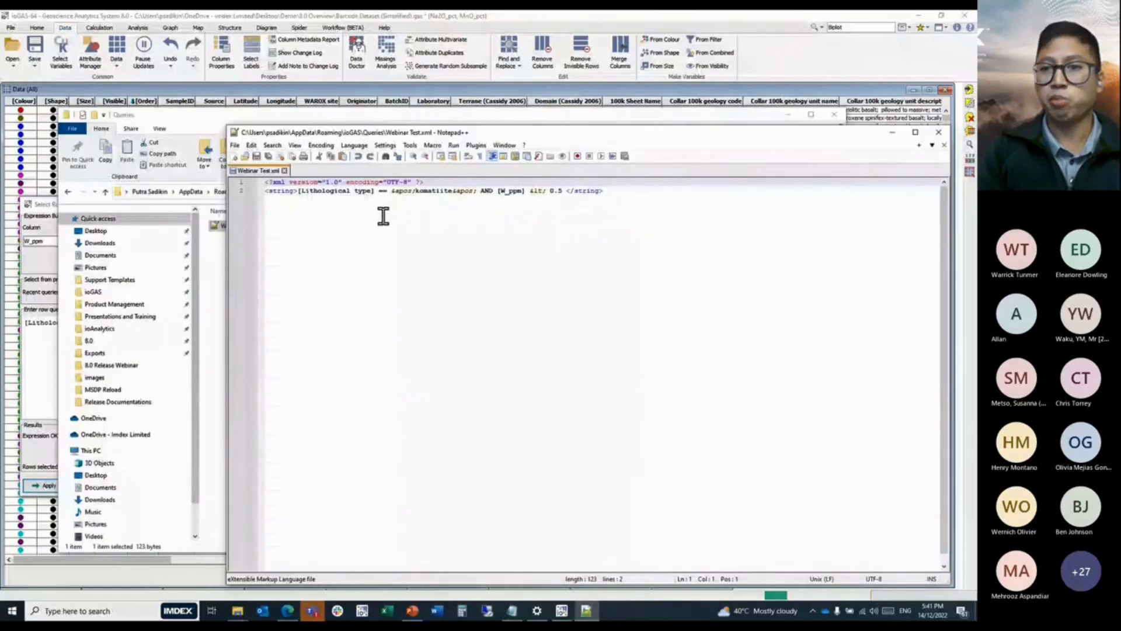
Close the Webinar Test.xml query file and minimise the data table to get back to the UMAP plots.
left_click(938, 132)
left_click(435, 20)
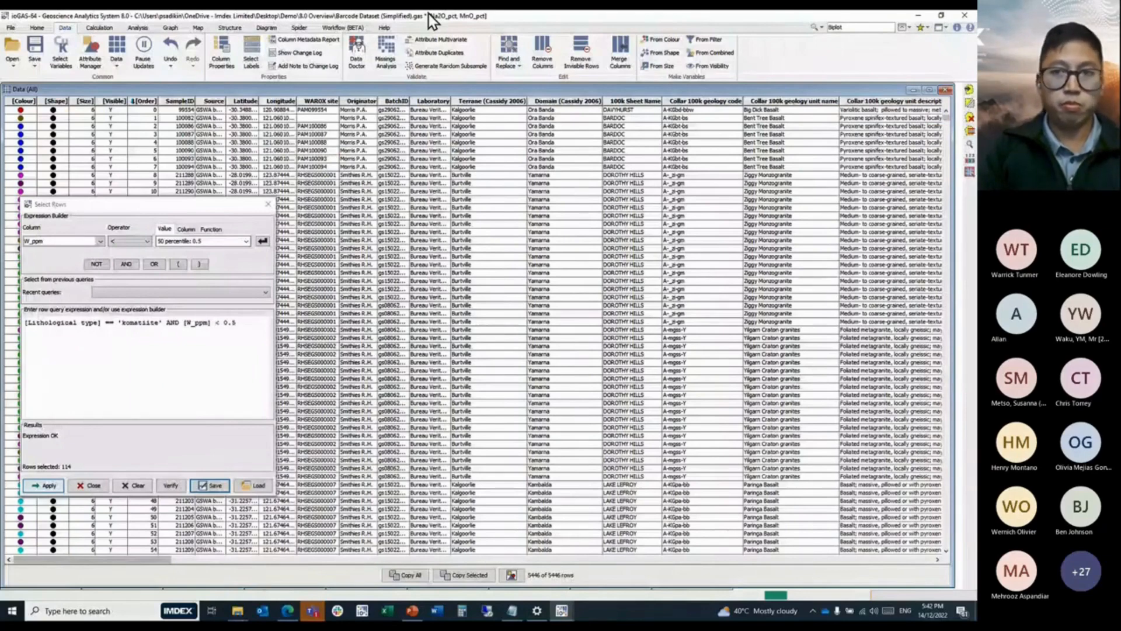
left_click(913, 90)
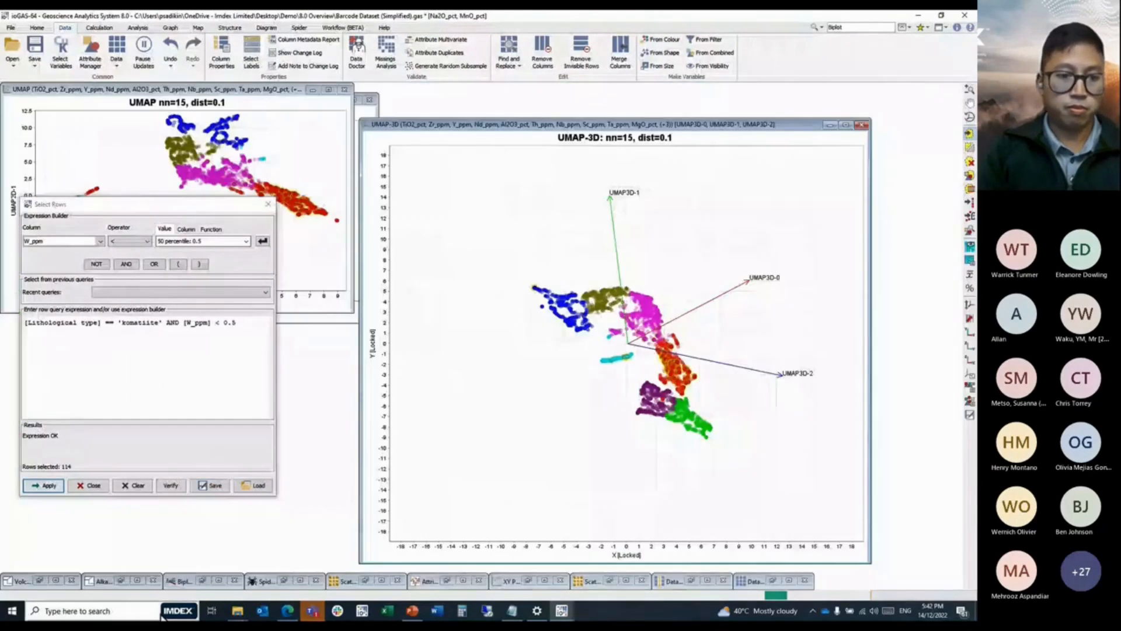
Import the MSDP1 and 2 workbook from the 8.0 Release Webinar folder without saving the current dataset, accepting the proposed column properties.
mouse_move(237, 611)
left_click(75, 564)
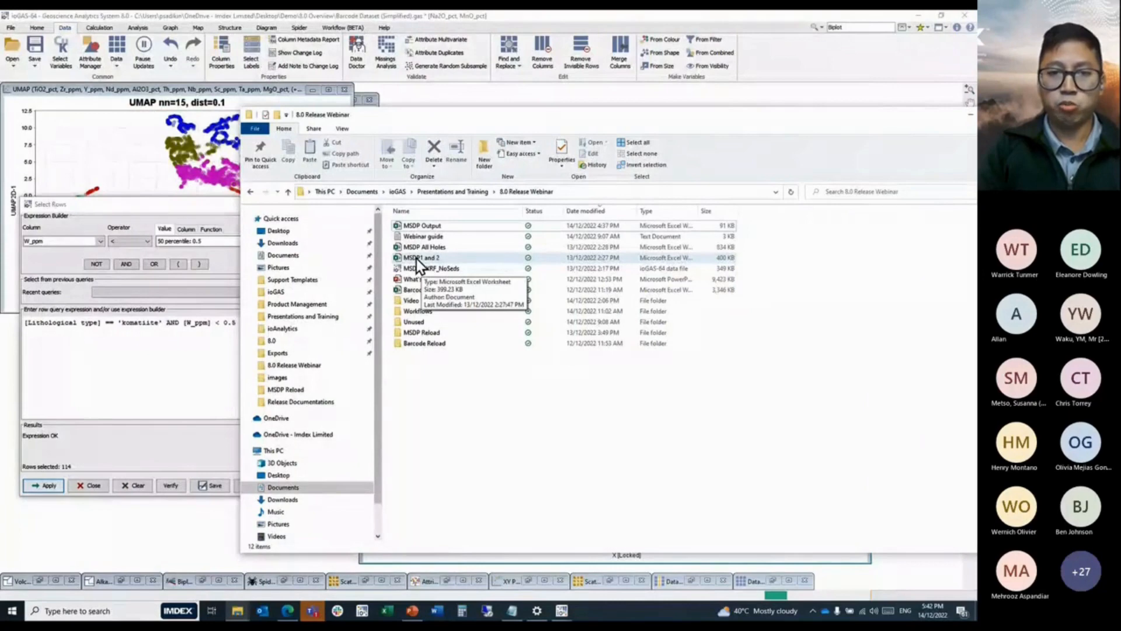
left_click_drag(416, 258, 193, 552)
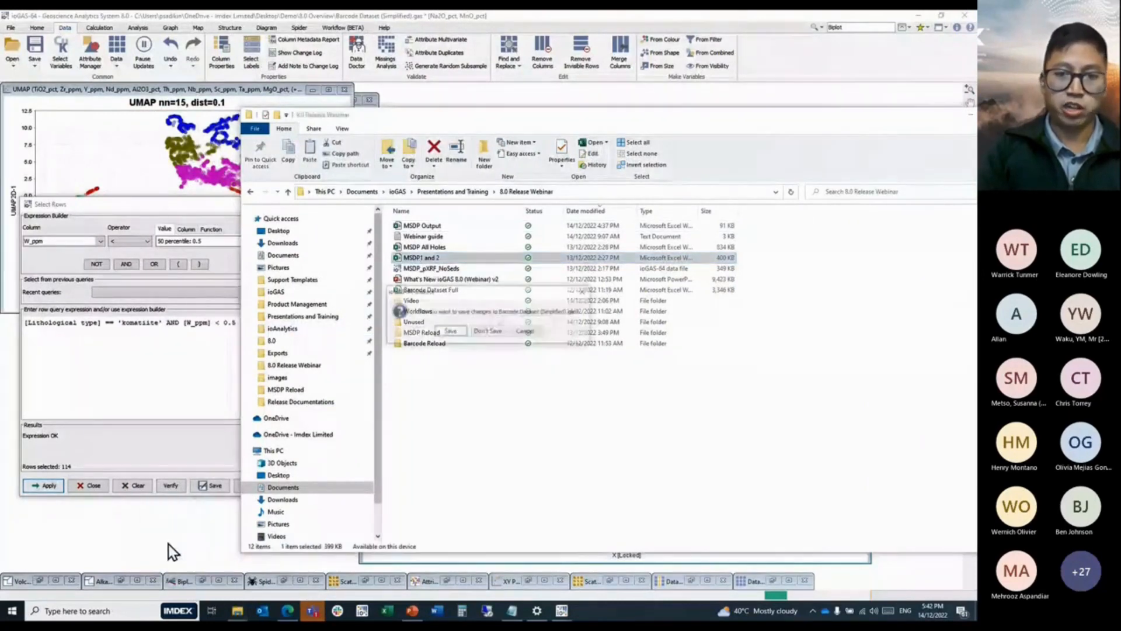
left_click(505, 335)
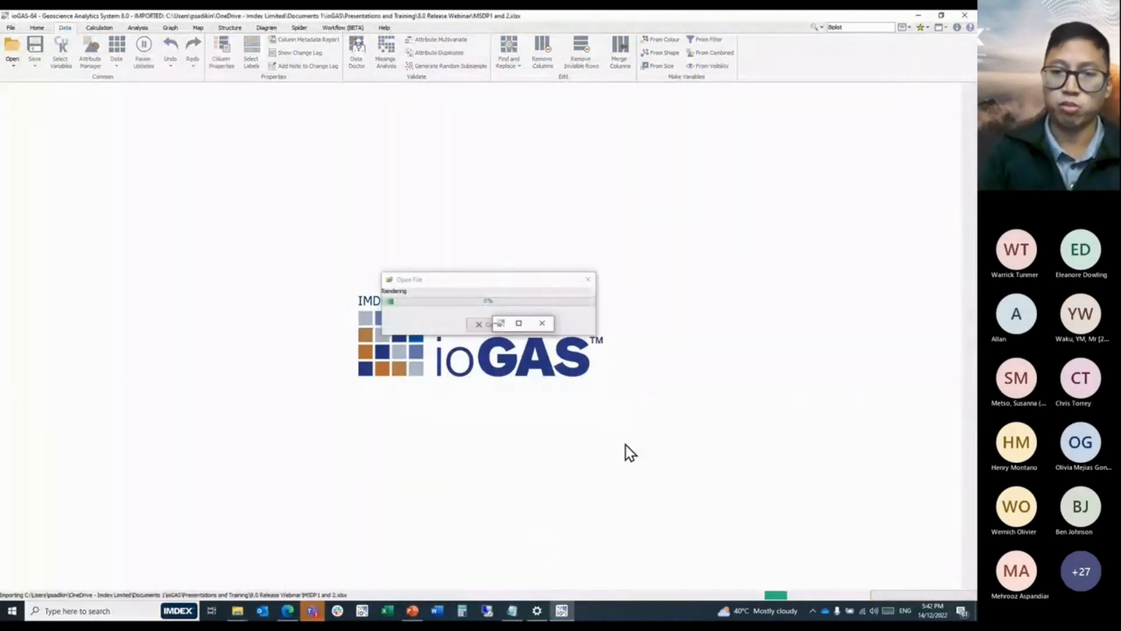
left_click(451, 346)
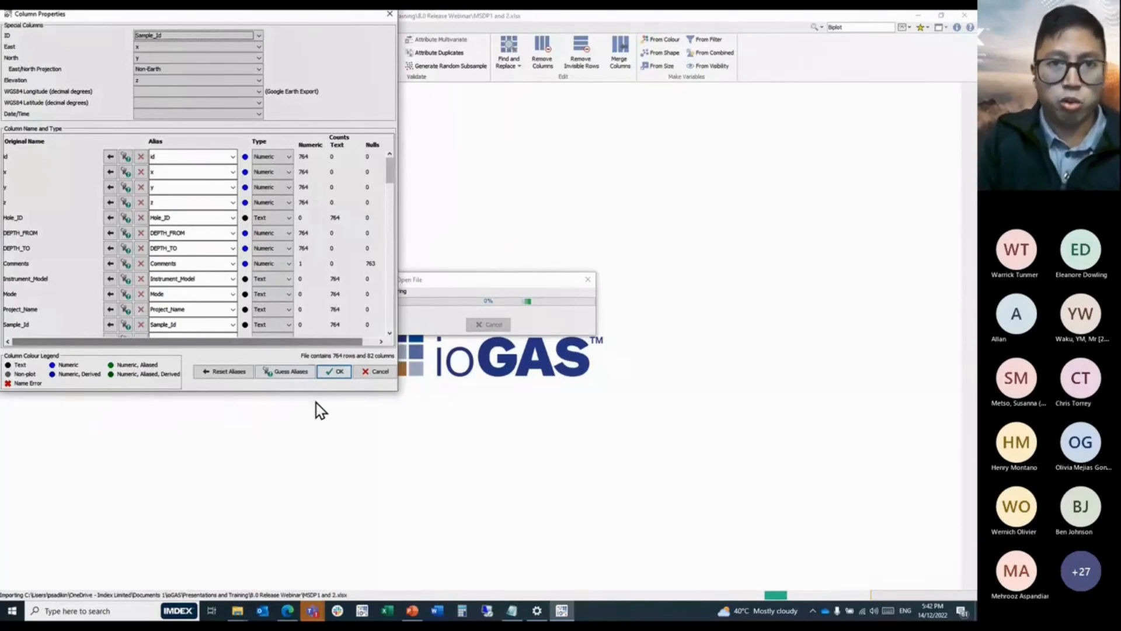
left_click(334, 371)
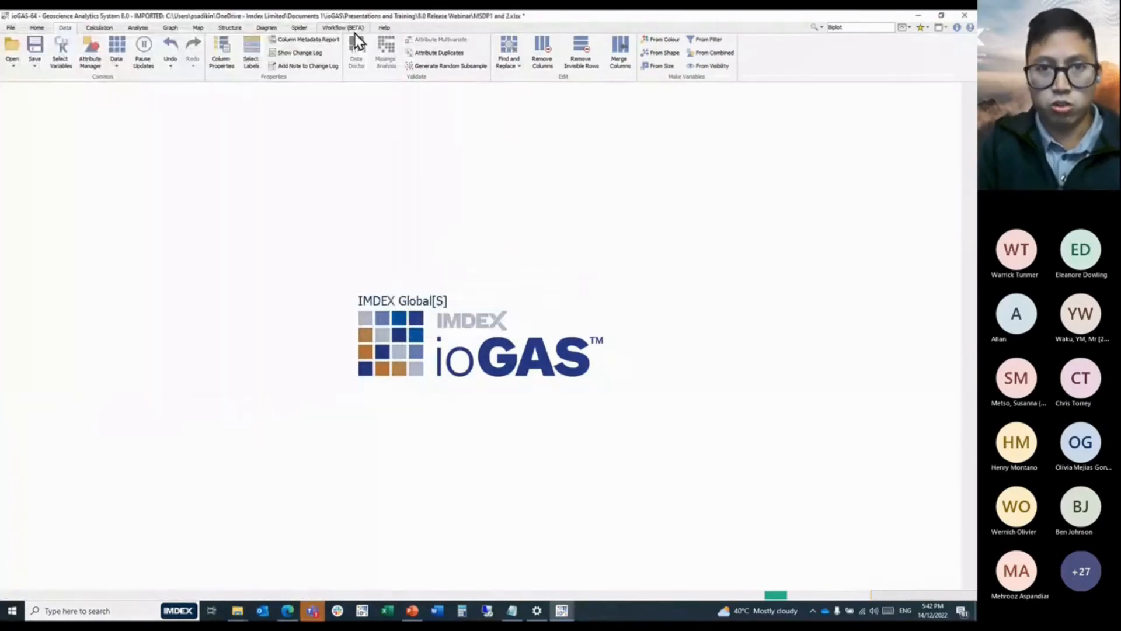
Start recording a new workflow, saving a checkpoint under the proposed name and choosing all aliased numeric columns as required variables.
left_click(354, 30)
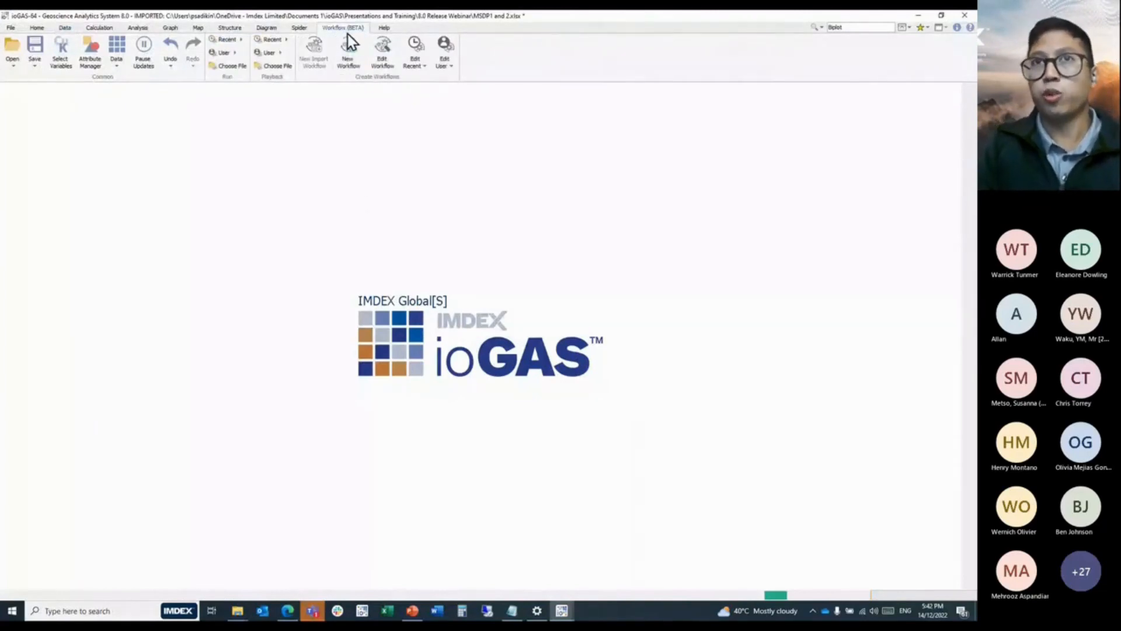
left_click(347, 69)
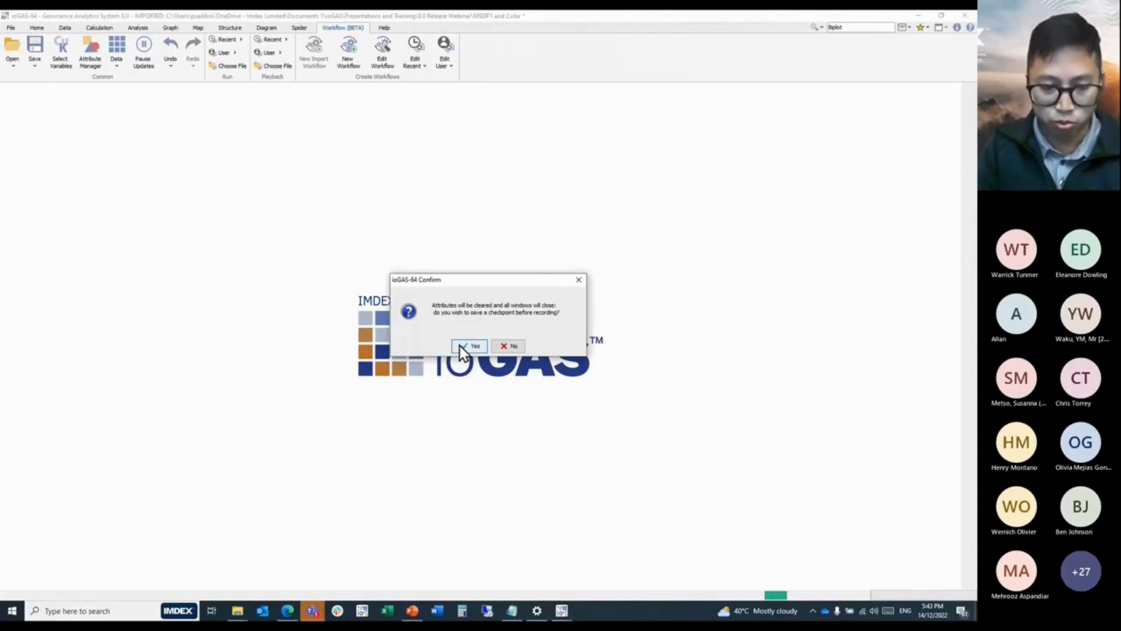
left_click(460, 346)
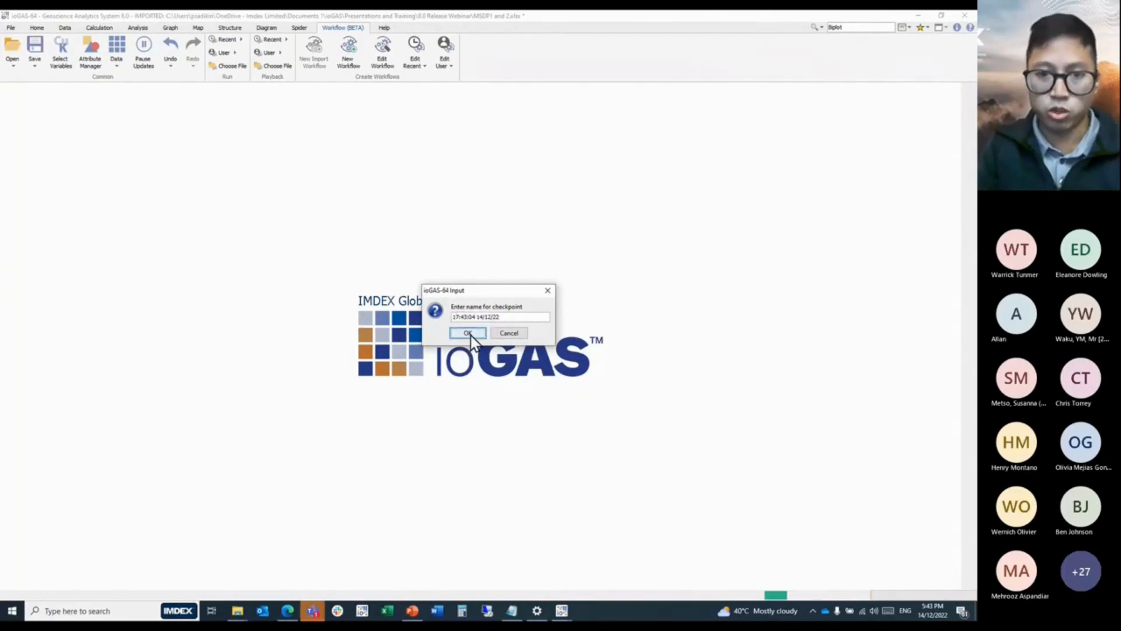
left_click(471, 334)
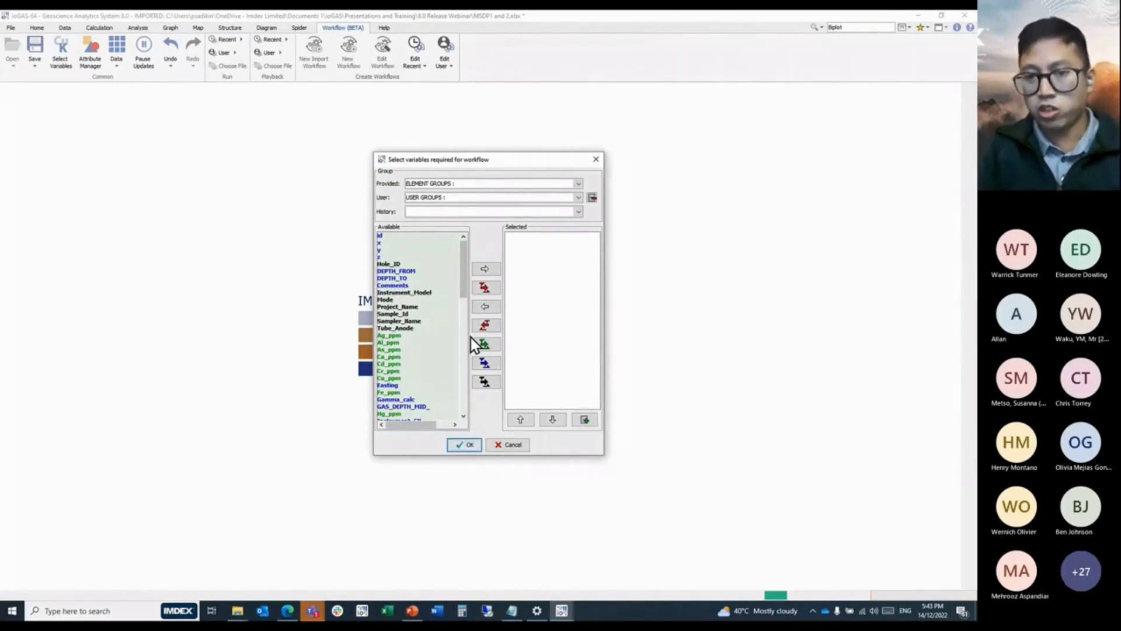
left_click(494, 346)
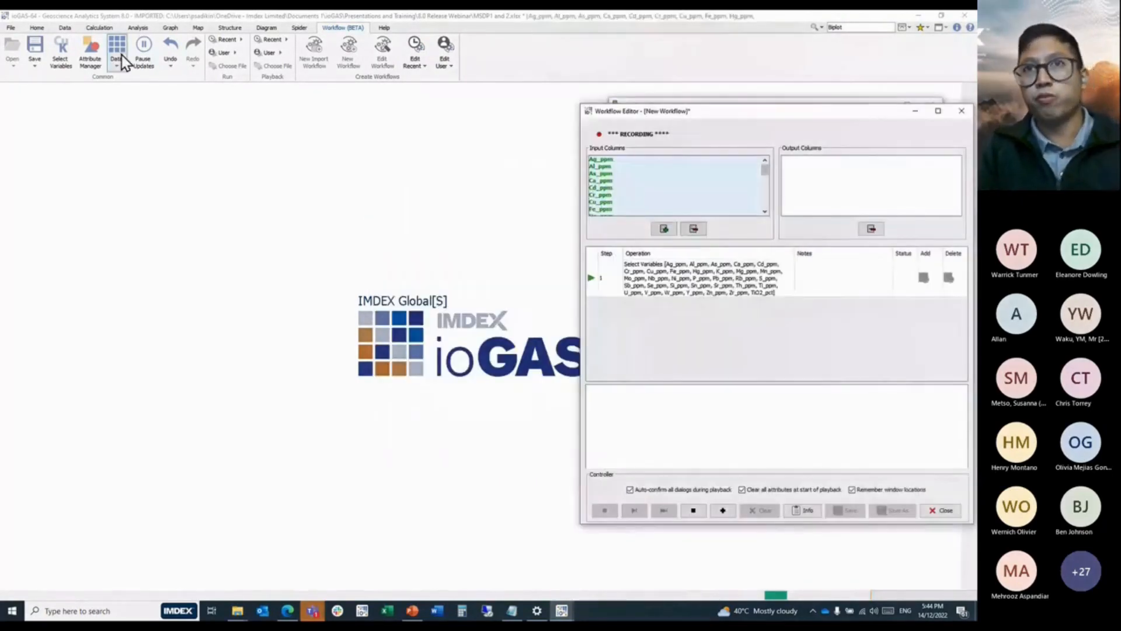
Run Data Doctor with Suggest row by row and Replace all enabled, recording it in the workflow as a 'Replace All' operation.
left_click(159, 111)
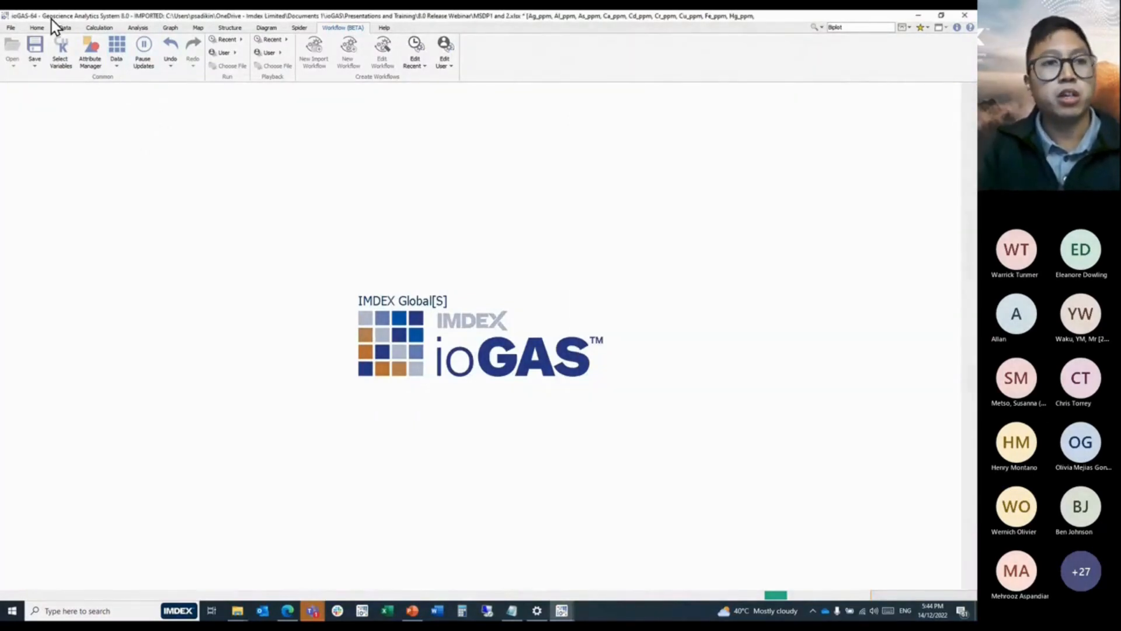
left_click(65, 27)
left_click(357, 53)
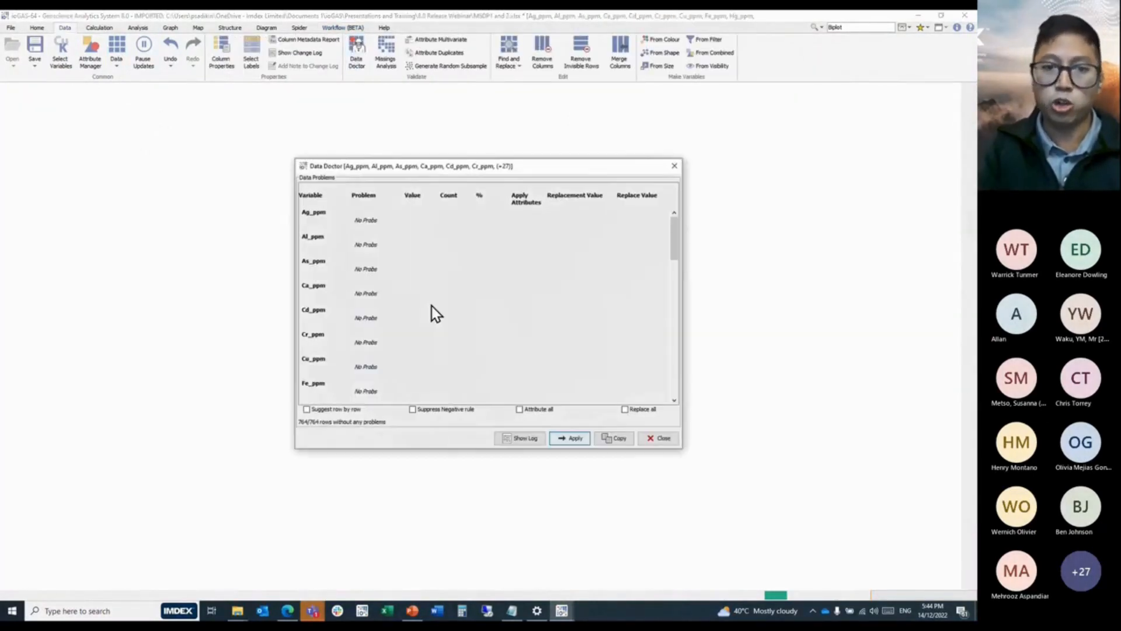
left_click(340, 410)
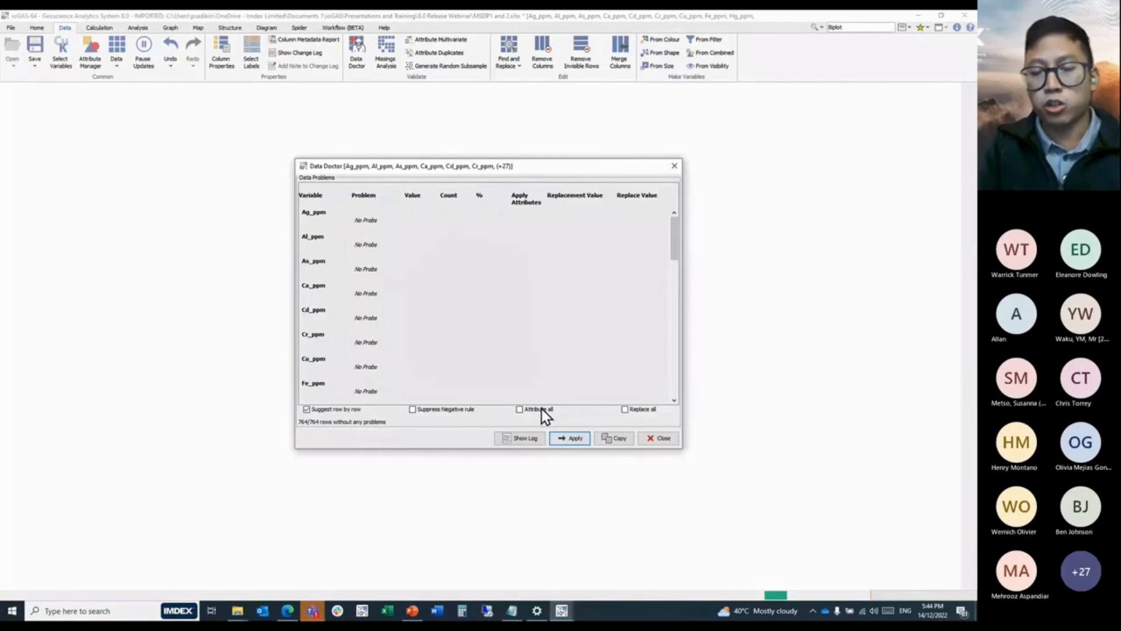
left_click(625, 409)
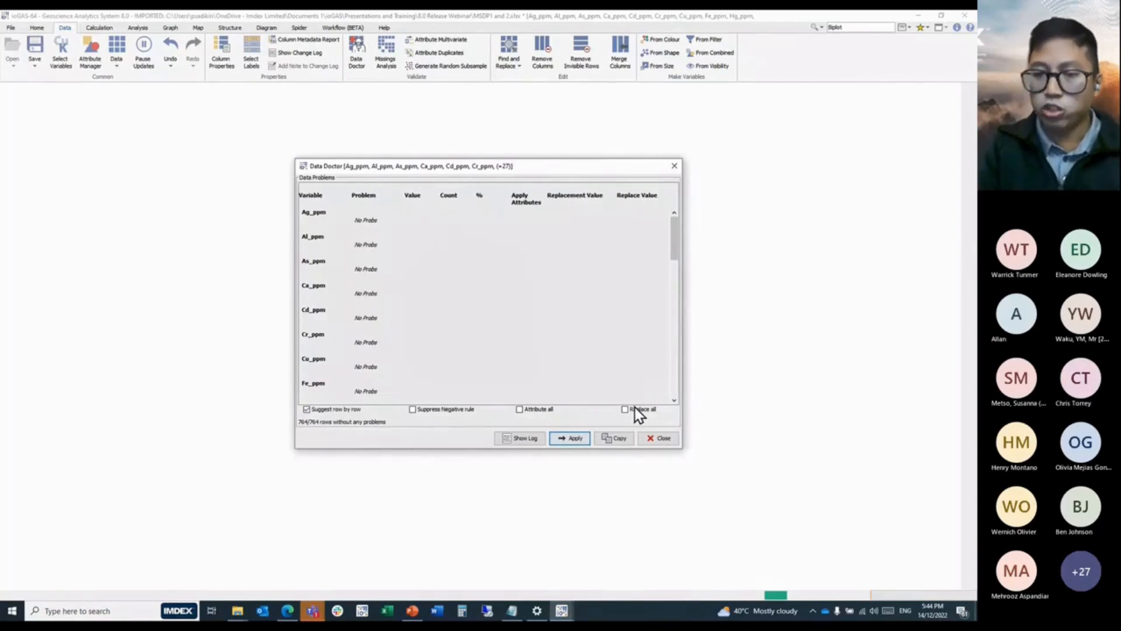
left_click(577, 438)
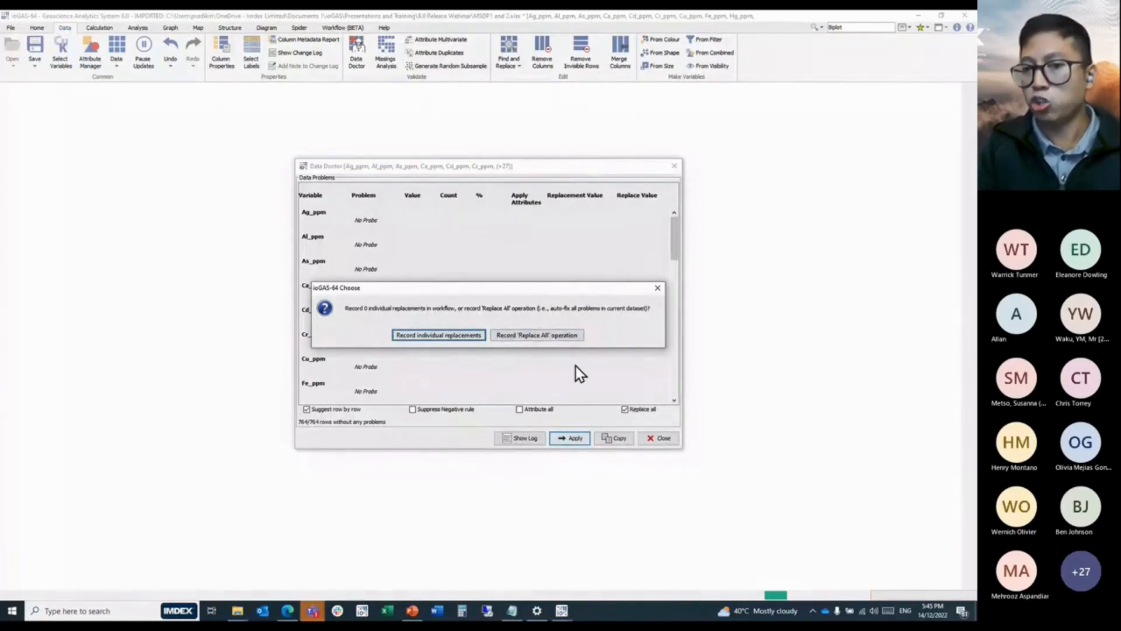
left_click(559, 337)
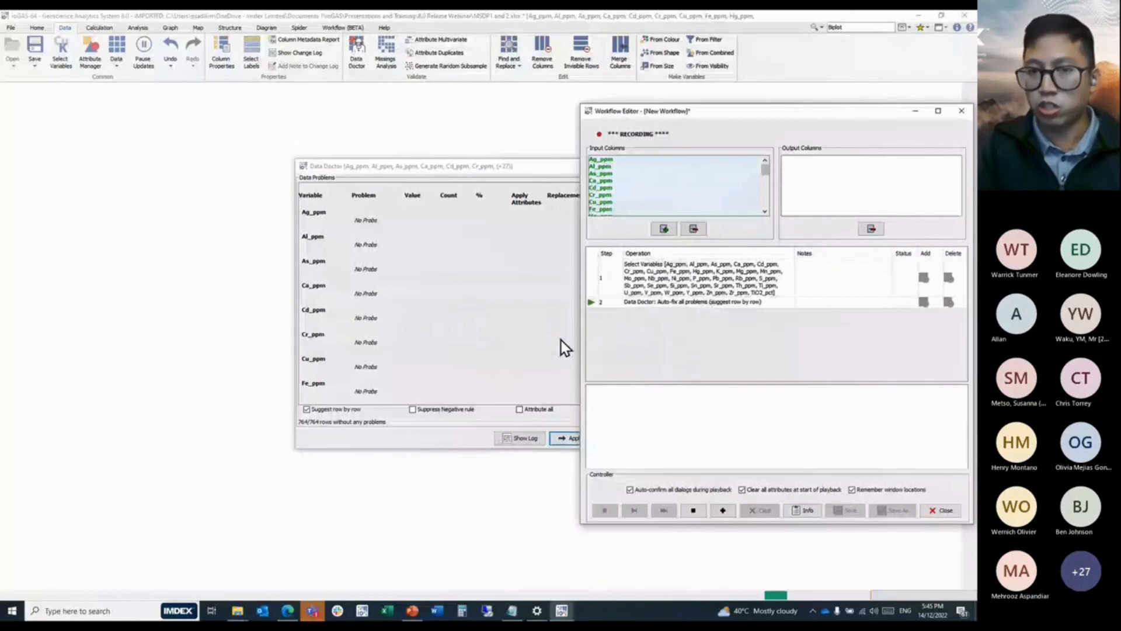
Close Data Doctor, record a probability plot and histograms of all selected elements, and tile their windows.
left_click(561, 339)
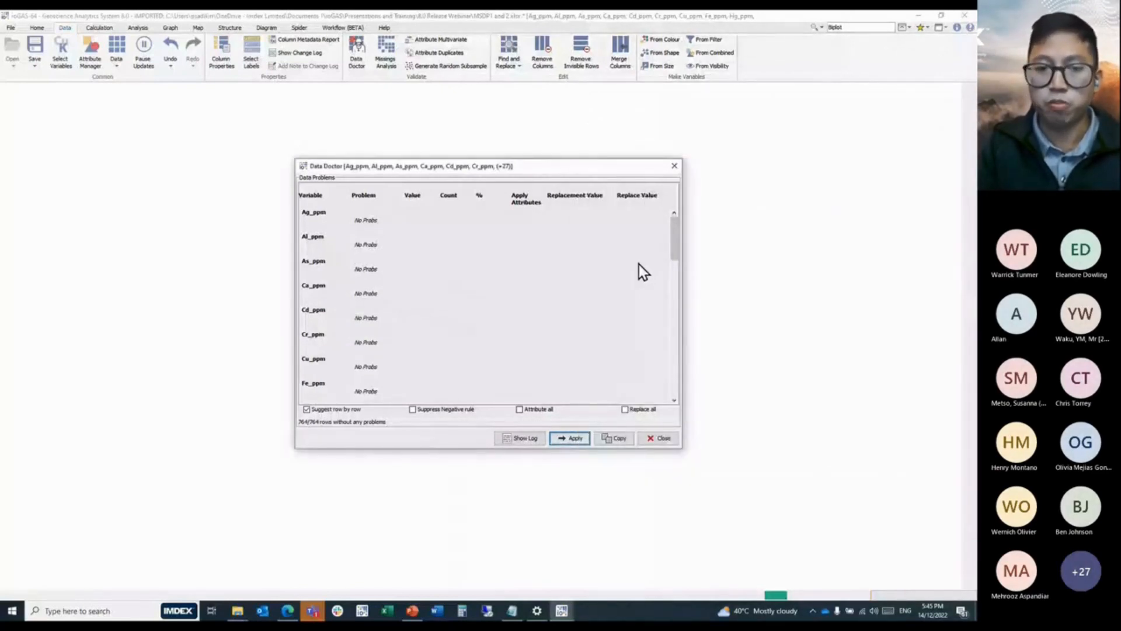
left_click(665, 440)
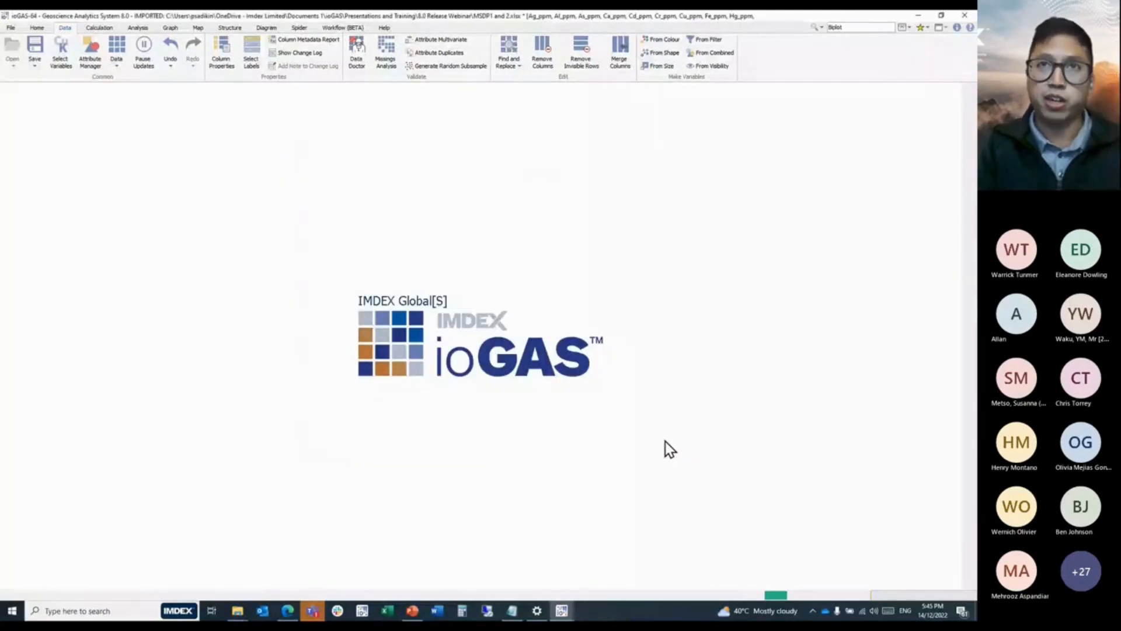
left_click(170, 28)
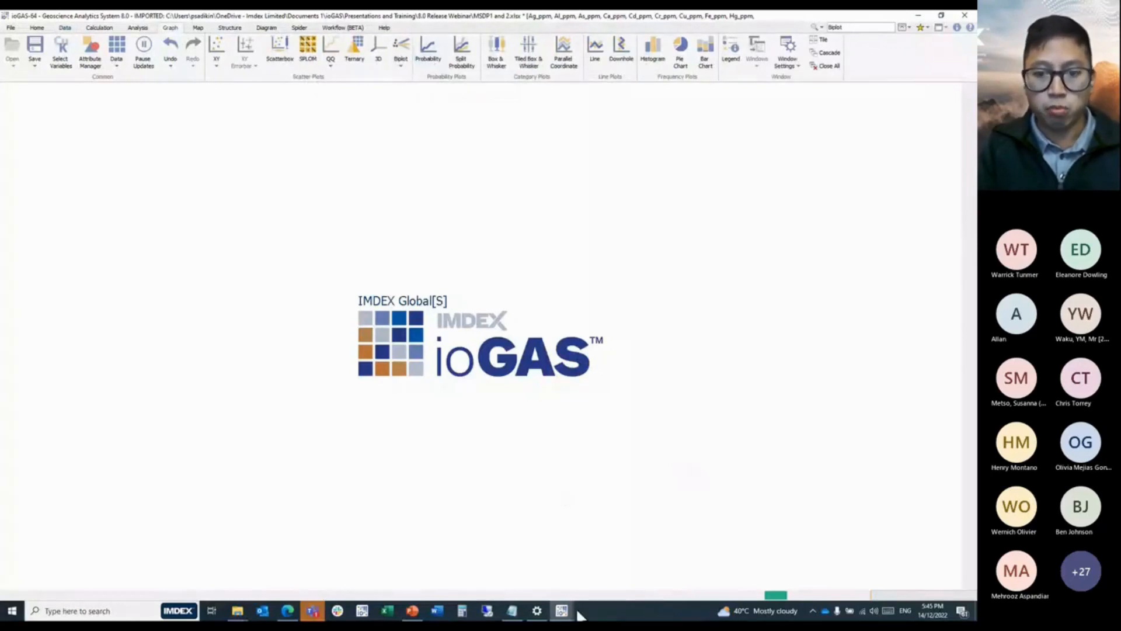
left_click(428, 57)
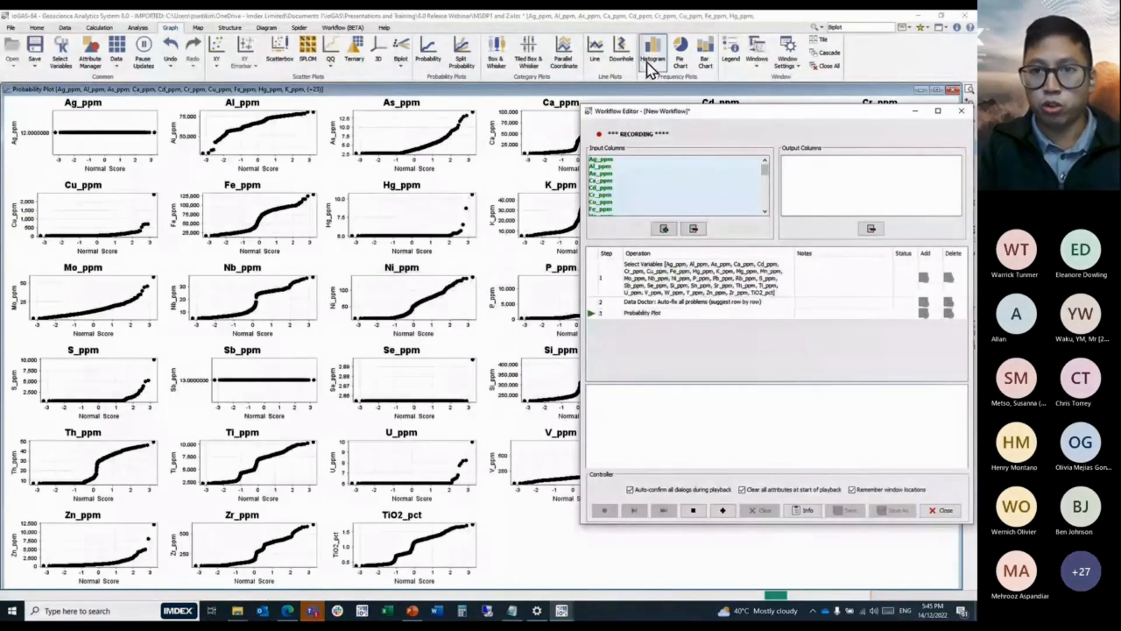
left_click(652, 56)
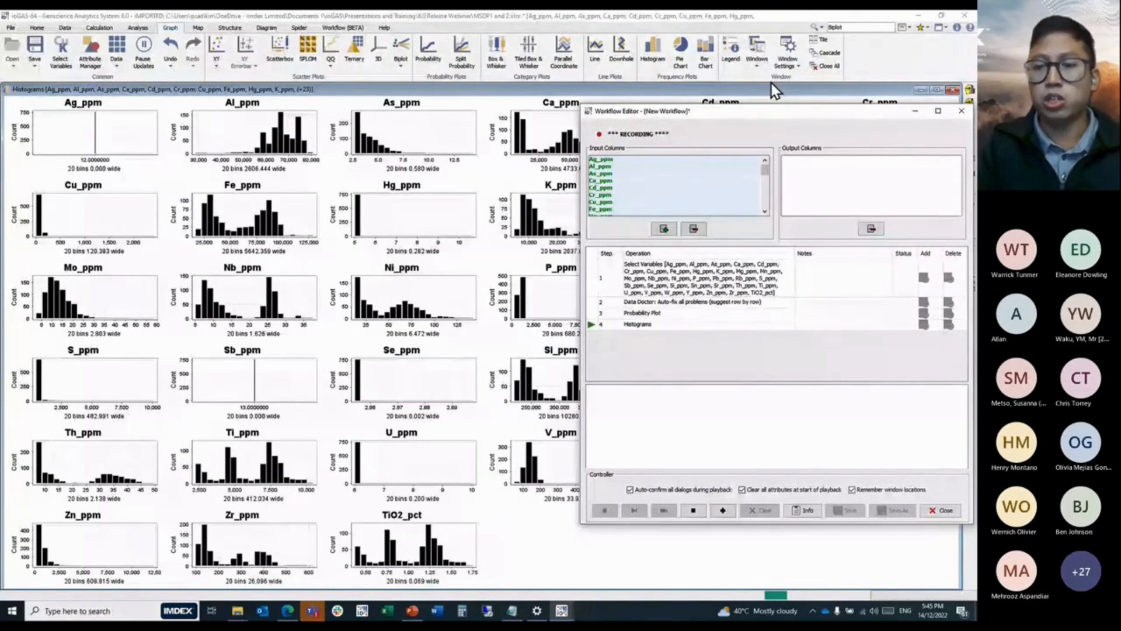
left_click(820, 40)
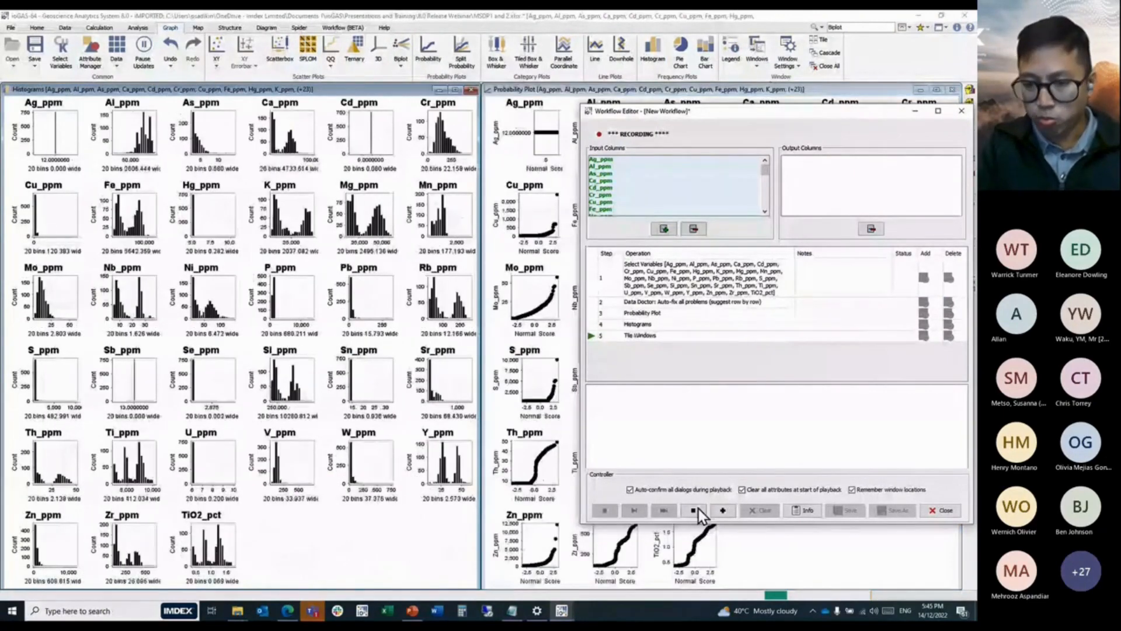
Stop recording and add a user-input step with the note "Assess distribution of all assayed elements using prob plot and histograms".
left_click(694, 510)
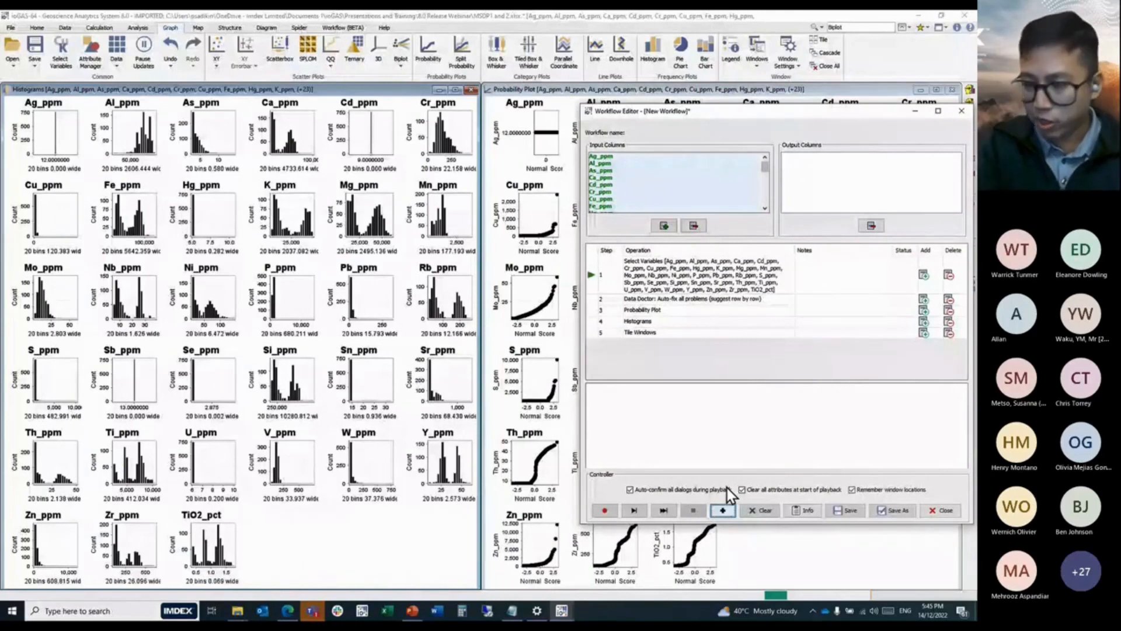
left_click(722, 510)
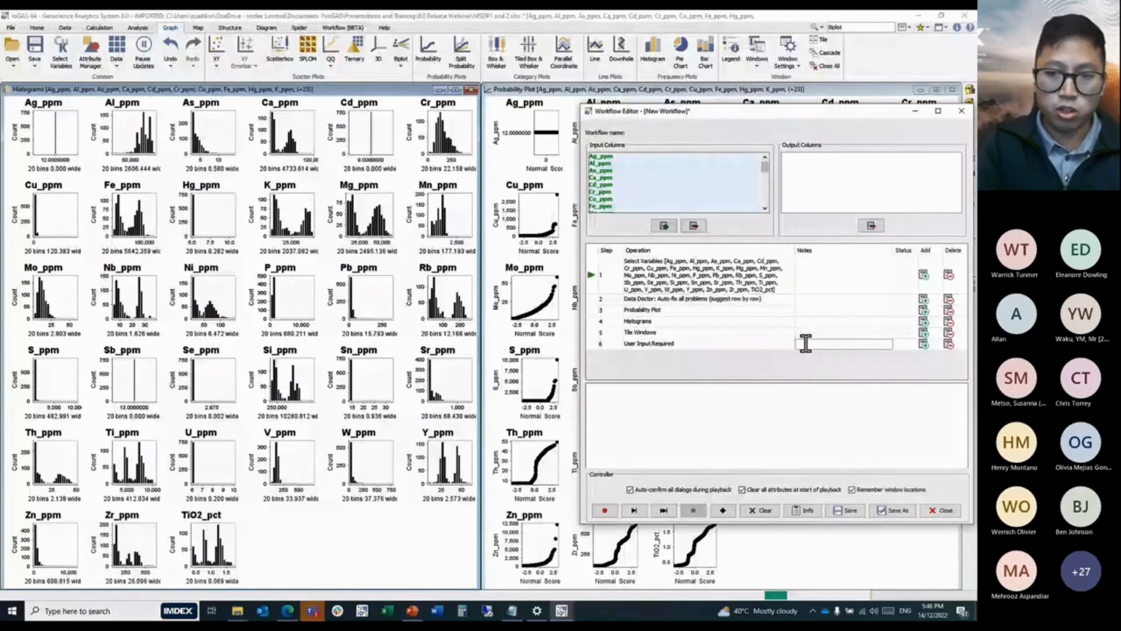
type("Assess distri")
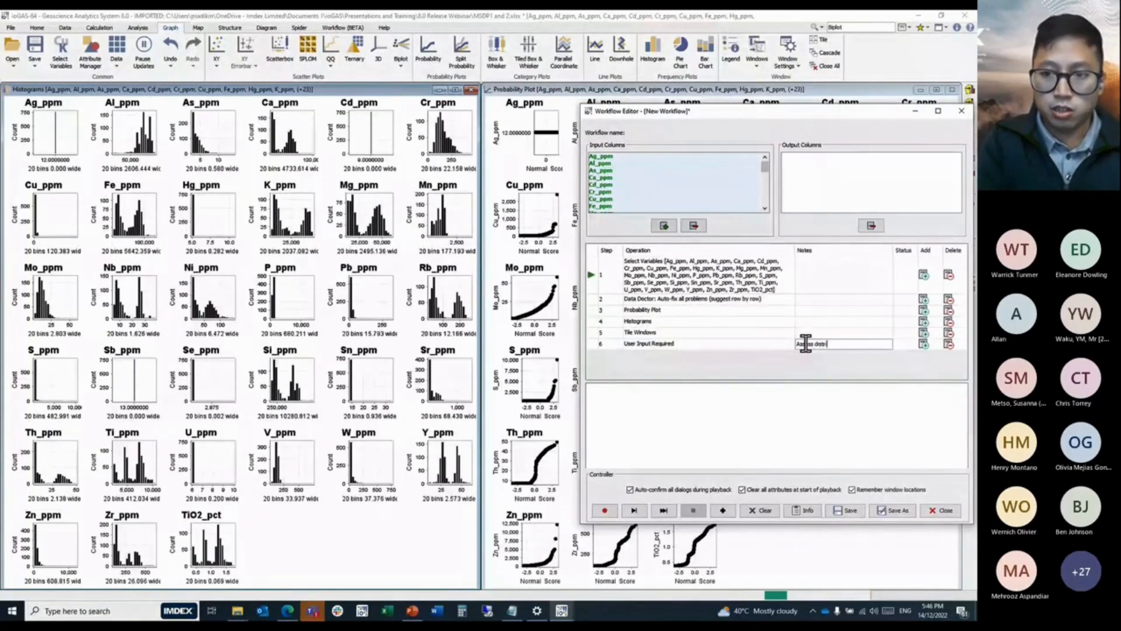
type("butio")
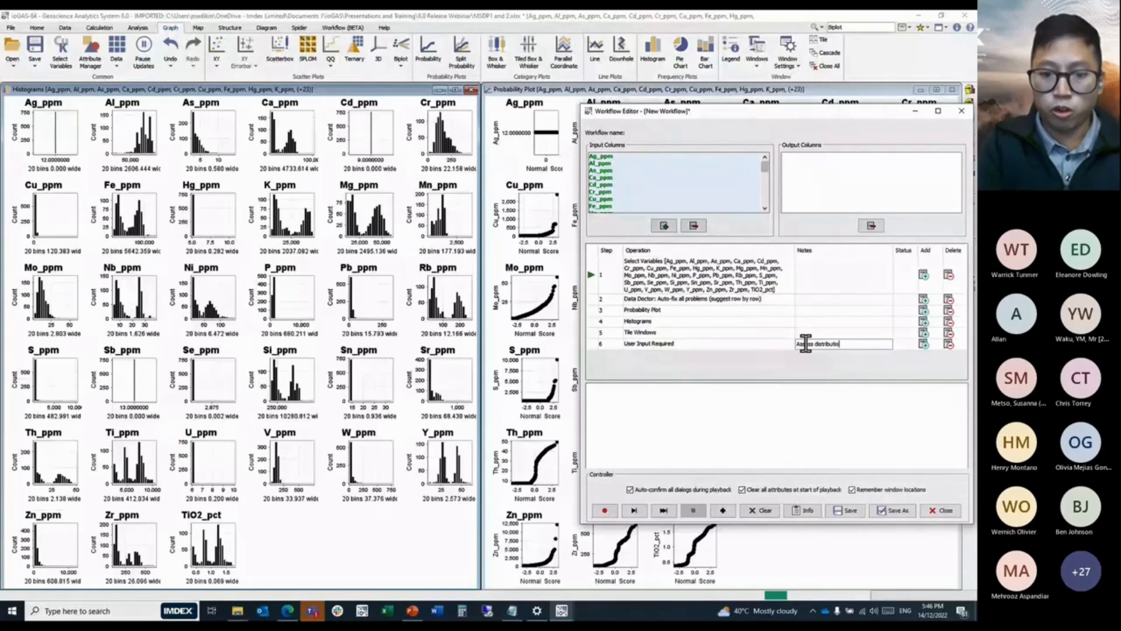
type("n of all assayed elements using ")
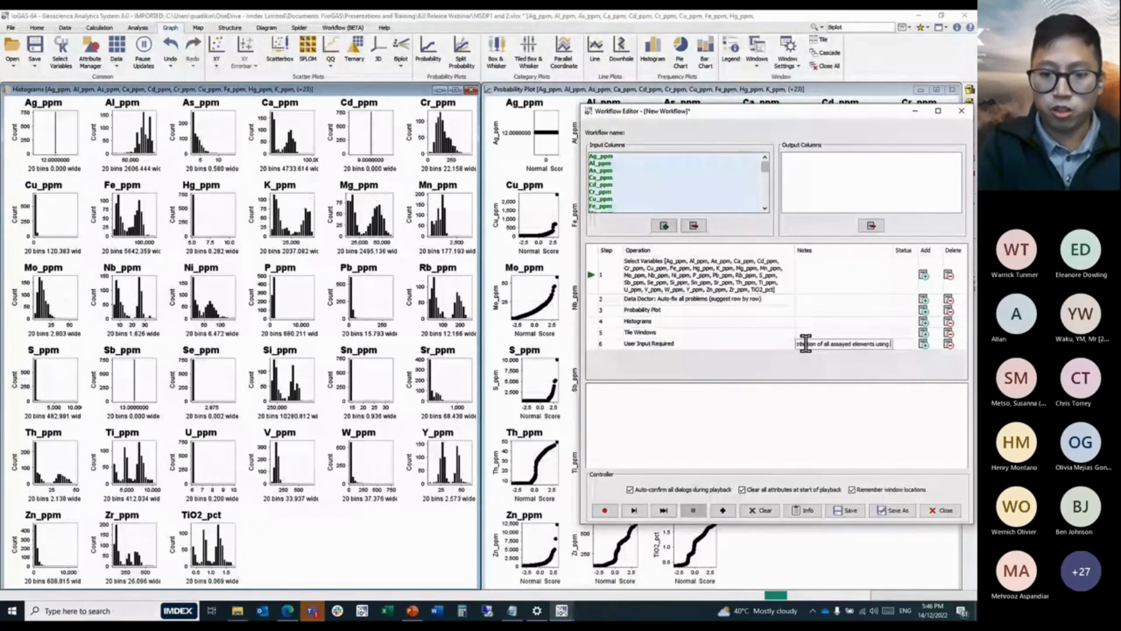
type("prob plot and h")
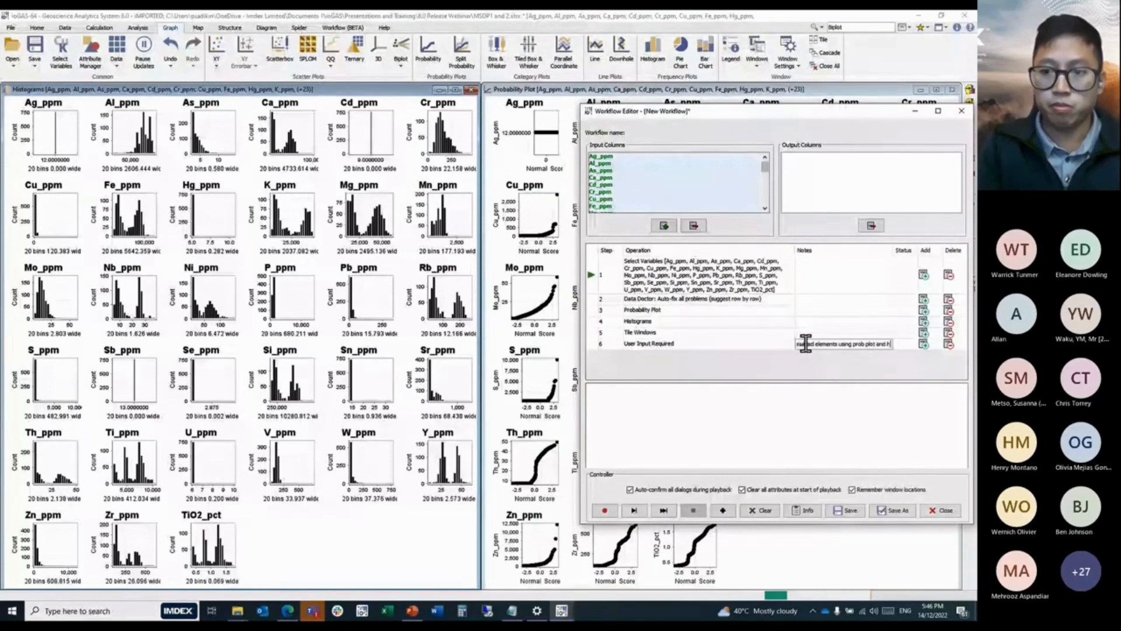
type("istograms")
key("Return")
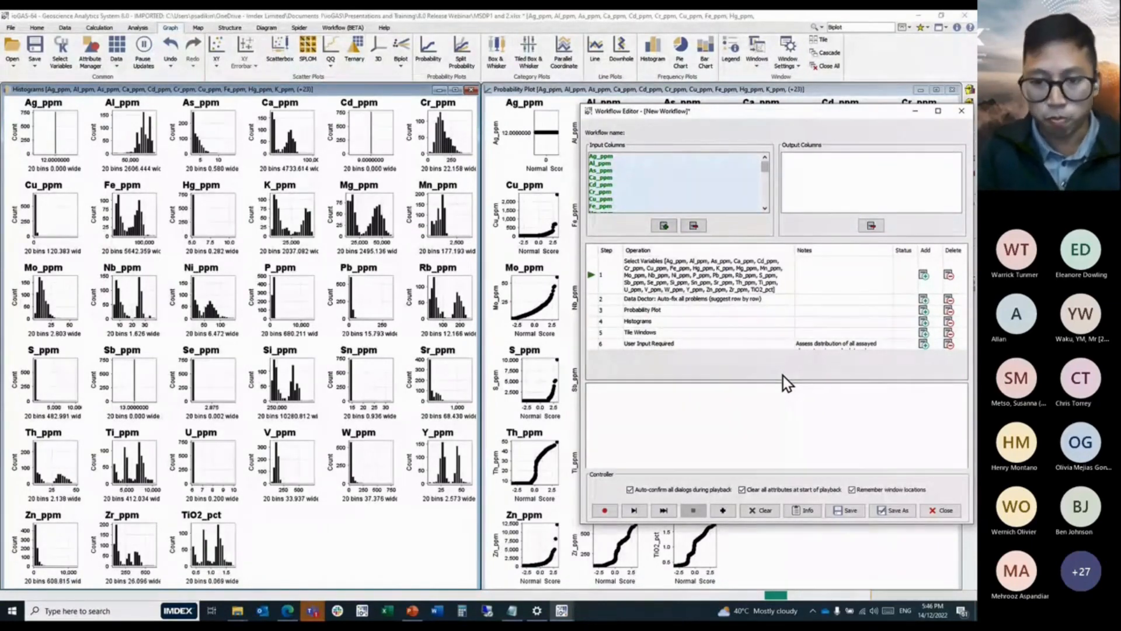
Resume recording and open the Ti vs Zr (Hallberg, 1984) regolith classification diagram.
left_click(607, 511)
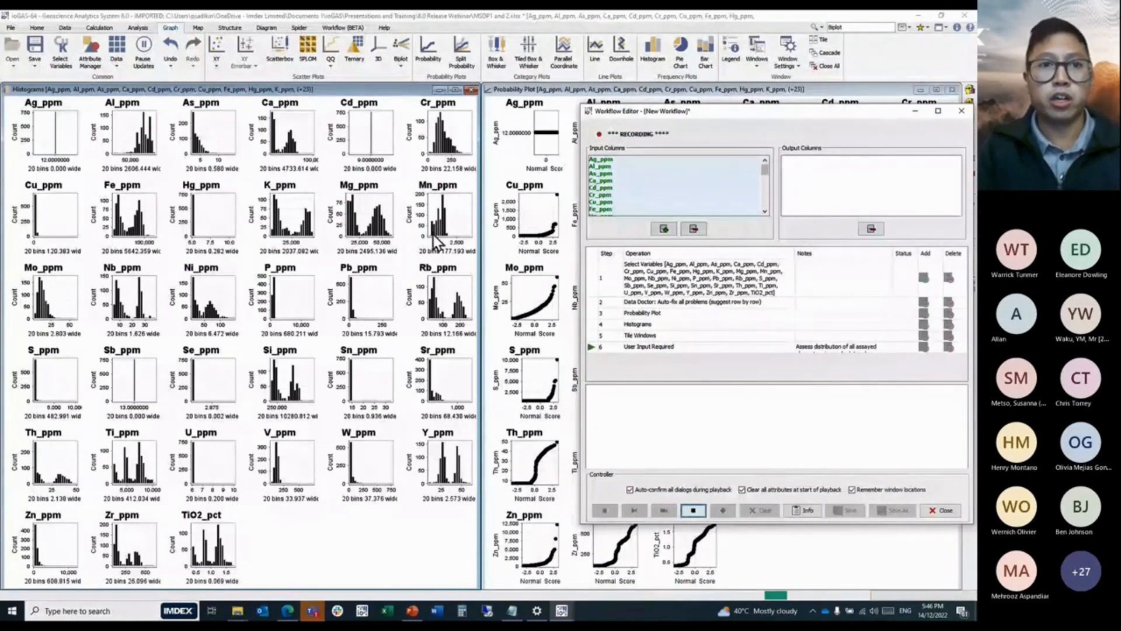
left_click(266, 28)
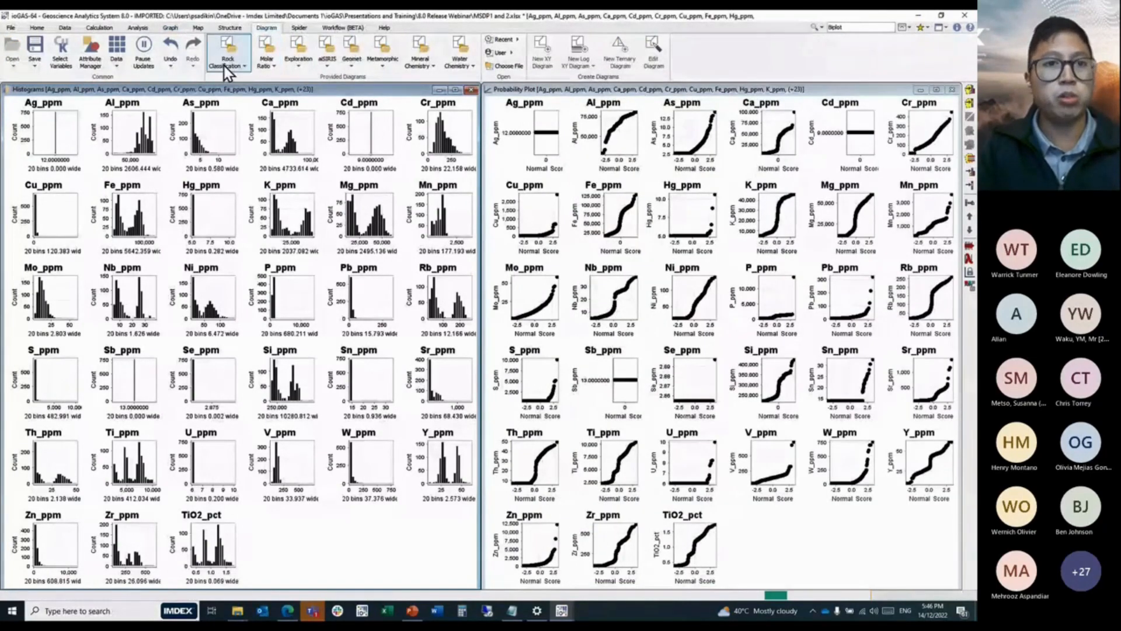
left_click(223, 66)
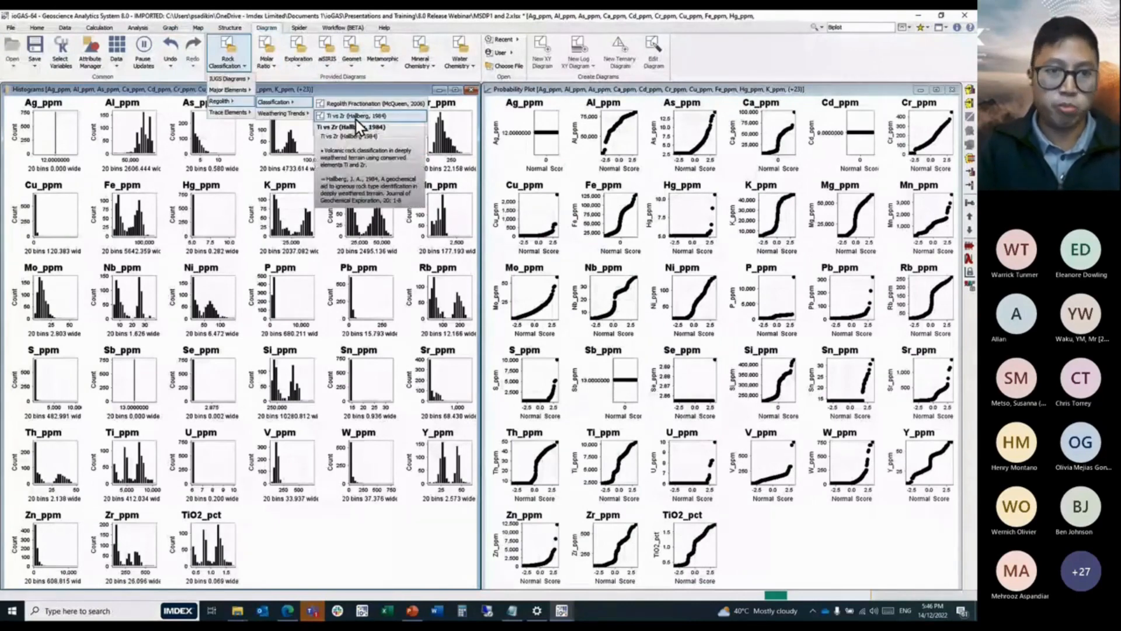
left_click(356, 120)
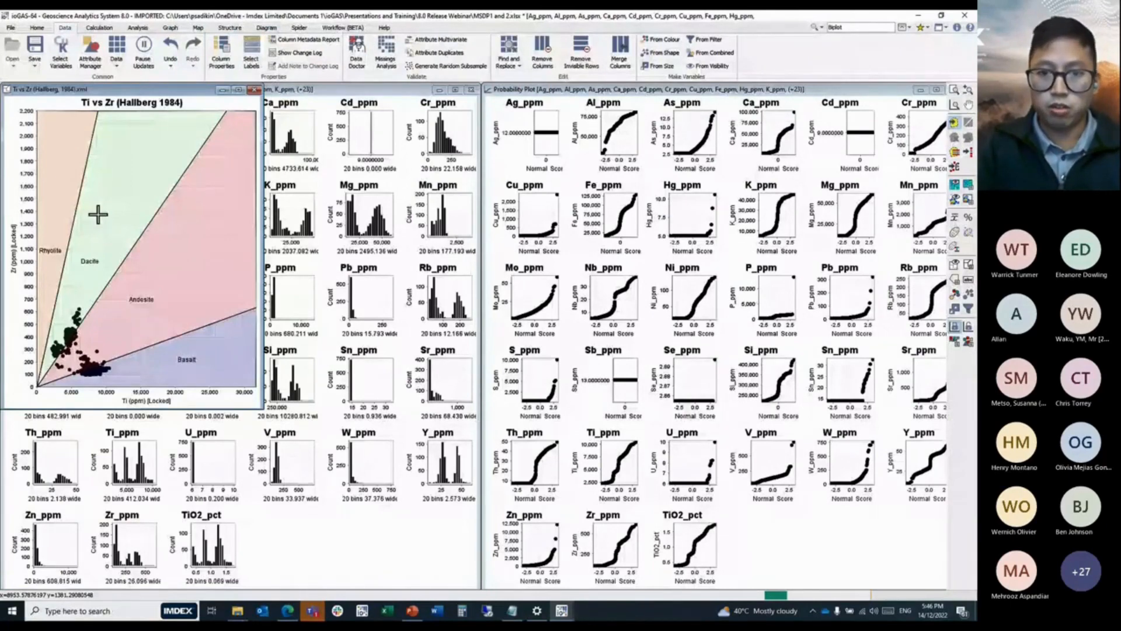
Colour the rows by the Hallberg diagram's polygons and make a variable named Hallberg from the colours.
left_click(486, 342)
left_click(486, 343)
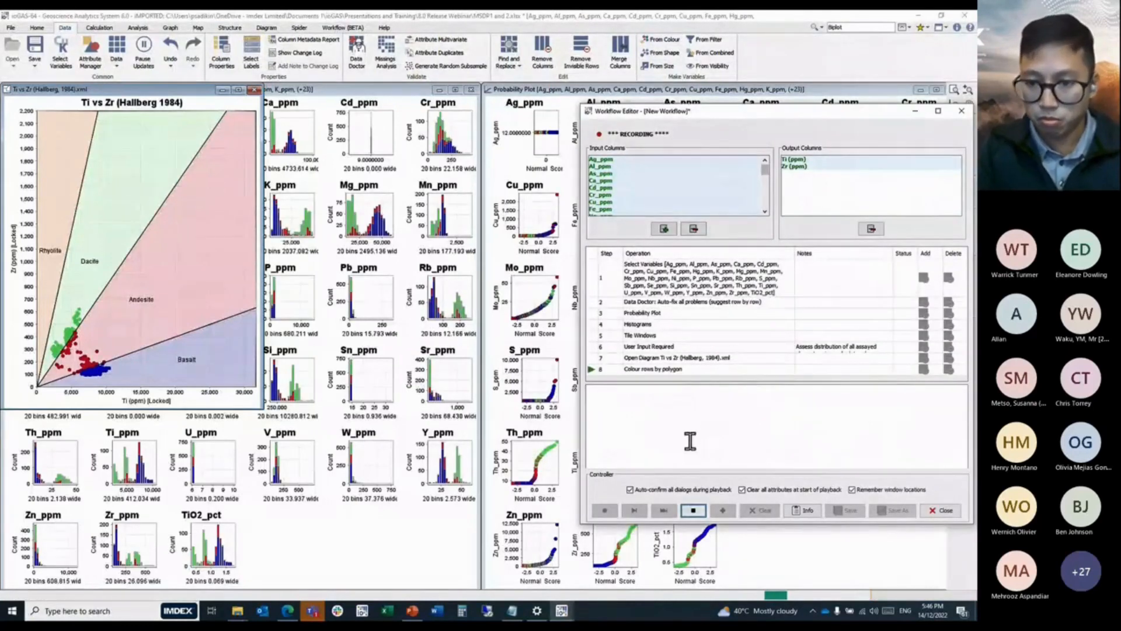
left_click(666, 44)
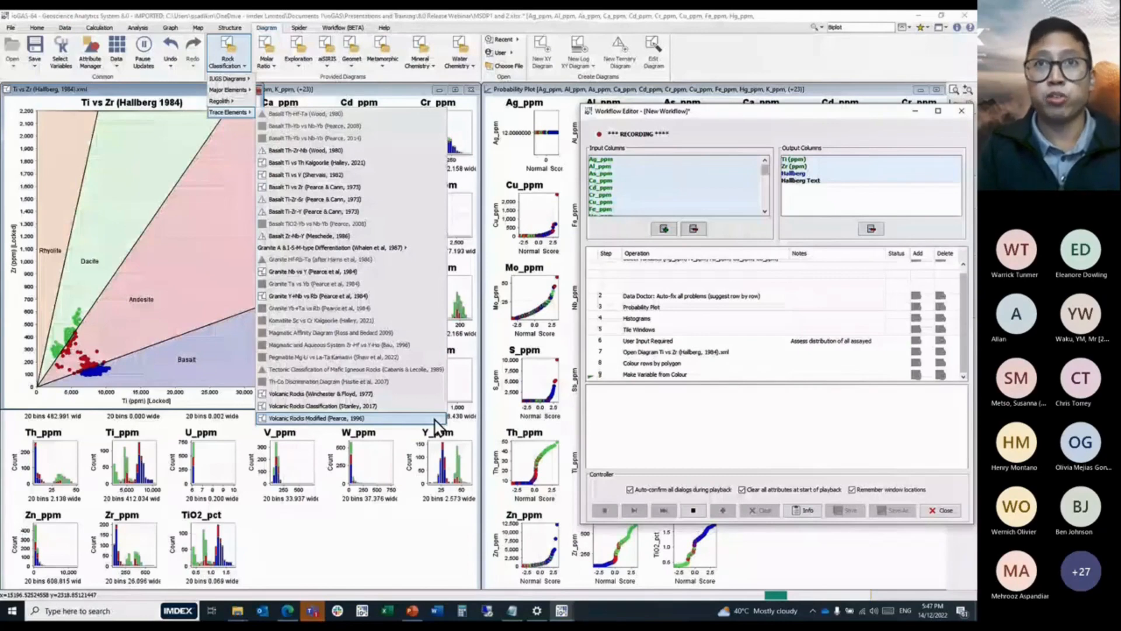
Open the Volcanic Rocks Modified (Pearce, 1996) diagram and select Zr/Ti as the only variable.
left_click(434, 419)
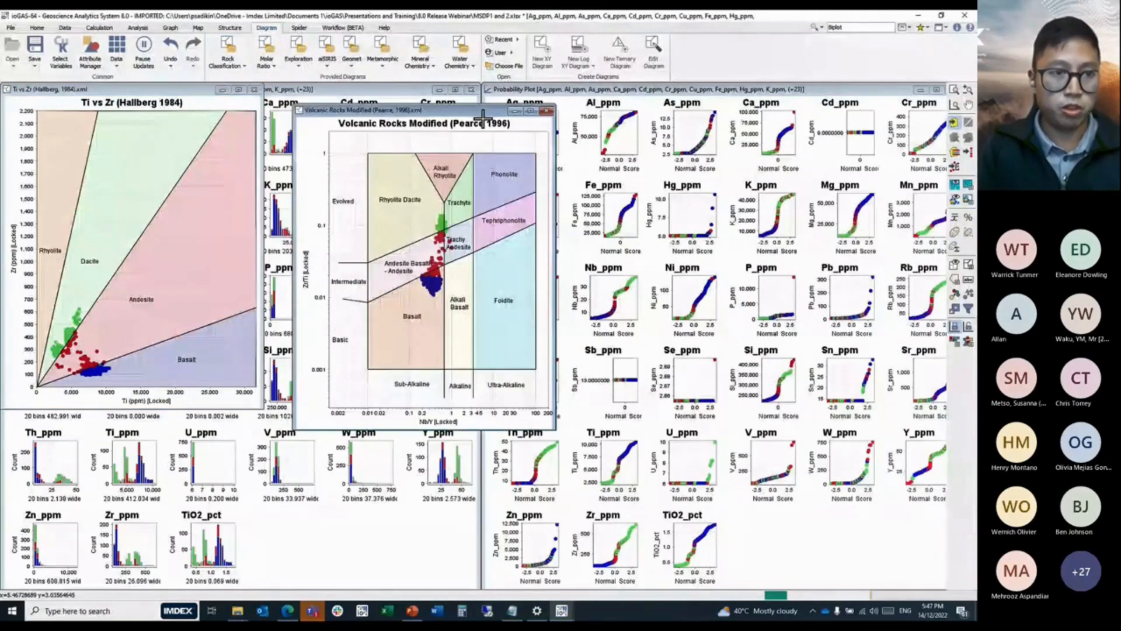
key("F2")
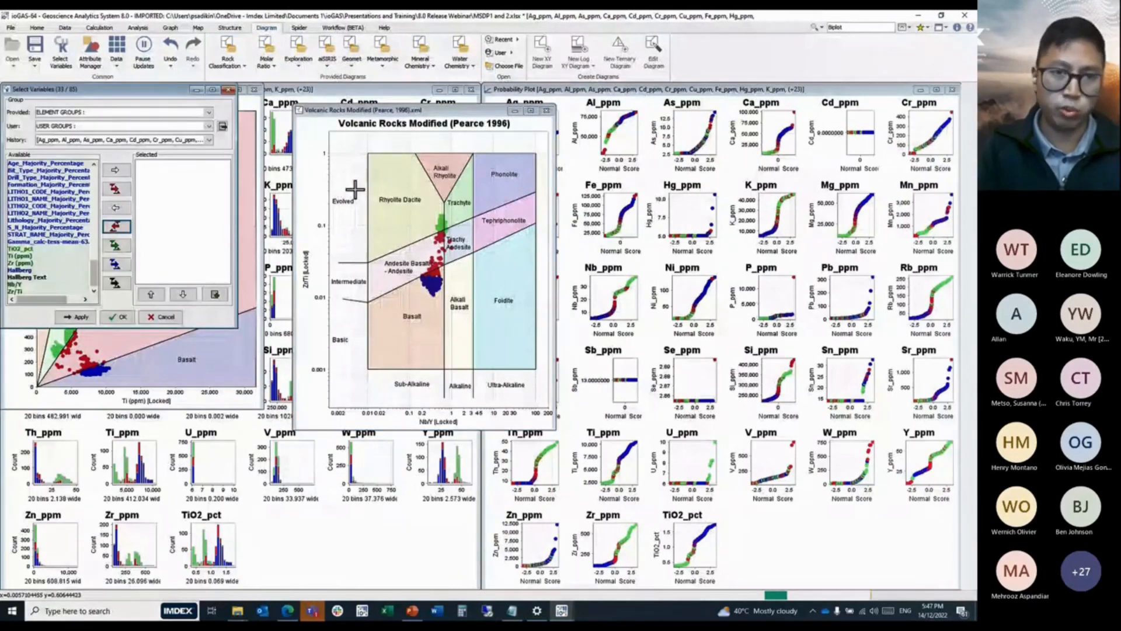
double_click(63, 291)
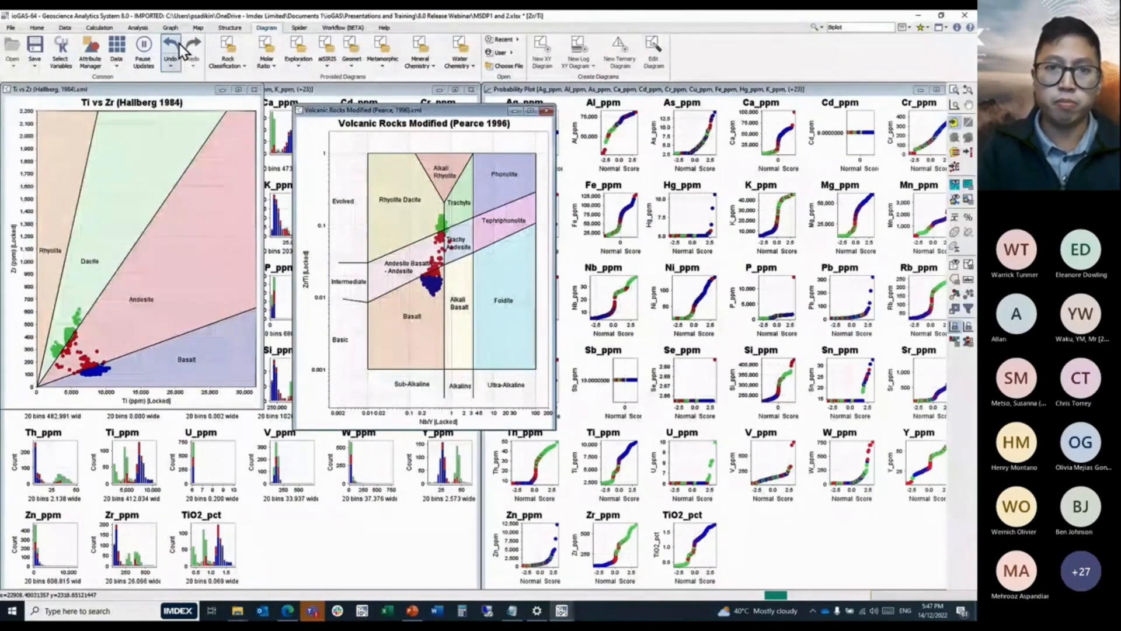
Create a multi-trace downhole plot of Zr/Ti for MSDP01 and MSDP02, set to use all drillholes when the workflow is played back.
left_click(170, 27)
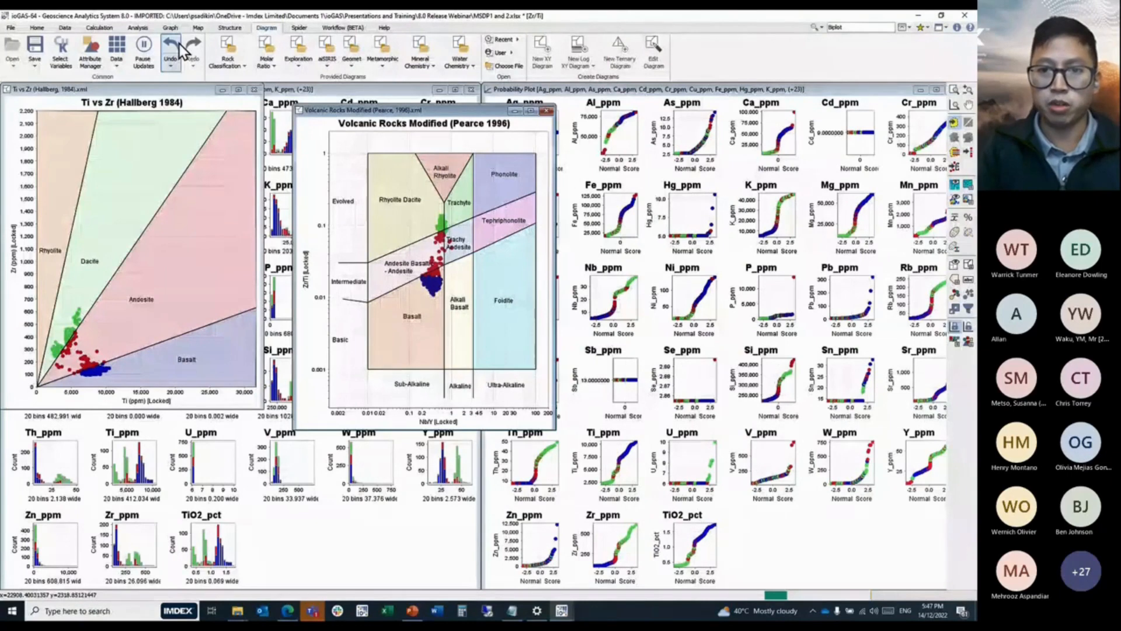
left_click(621, 49)
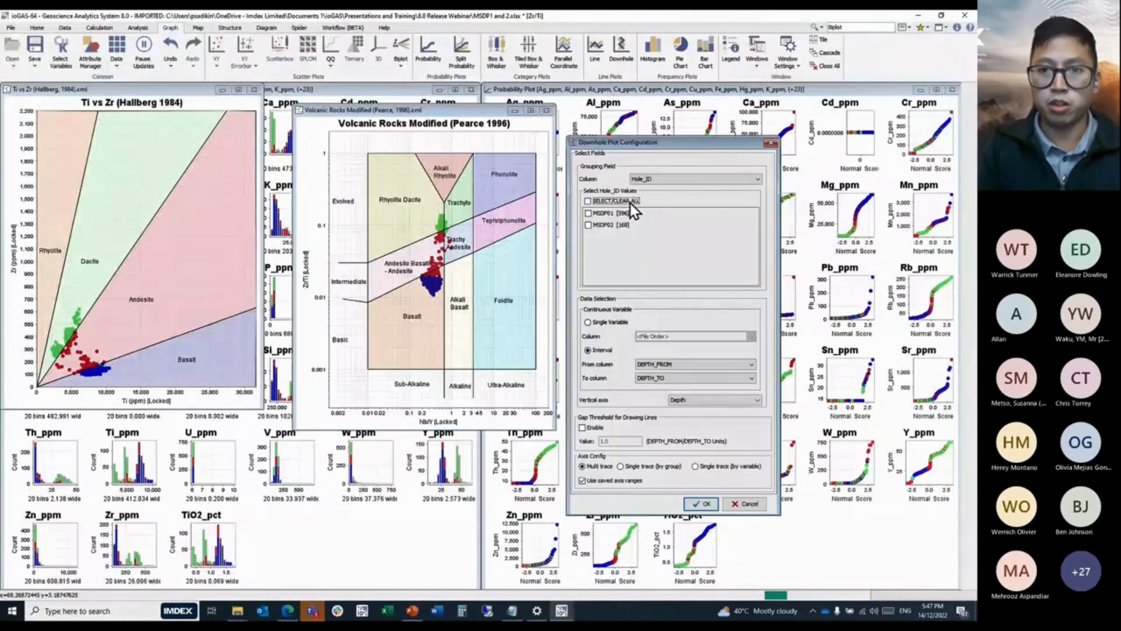
left_click(698, 506)
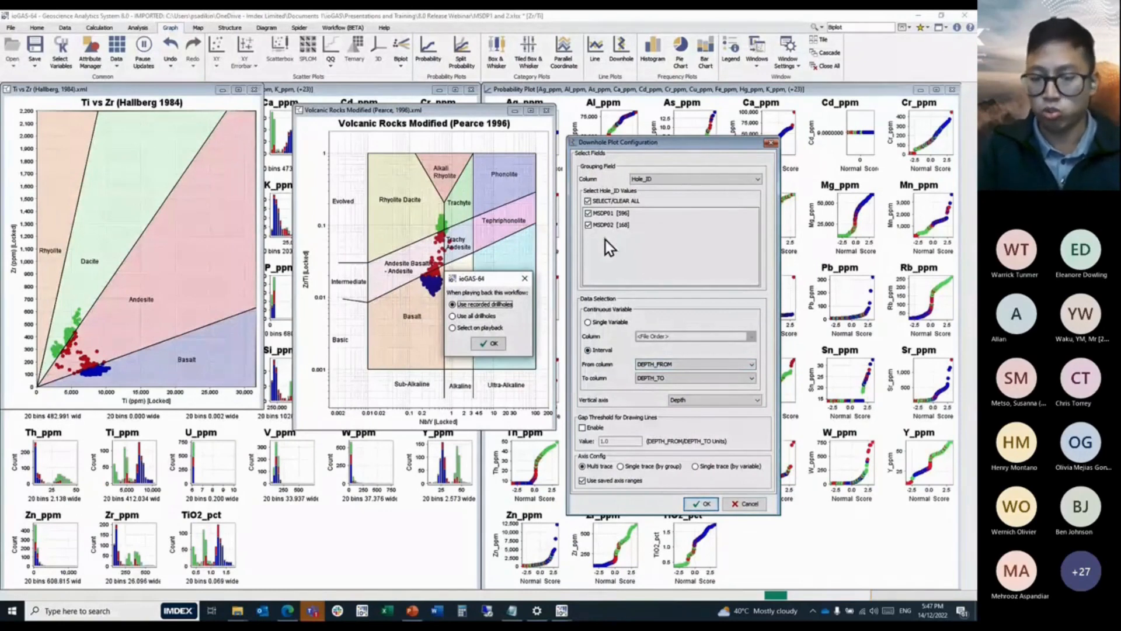
left_click(482, 319)
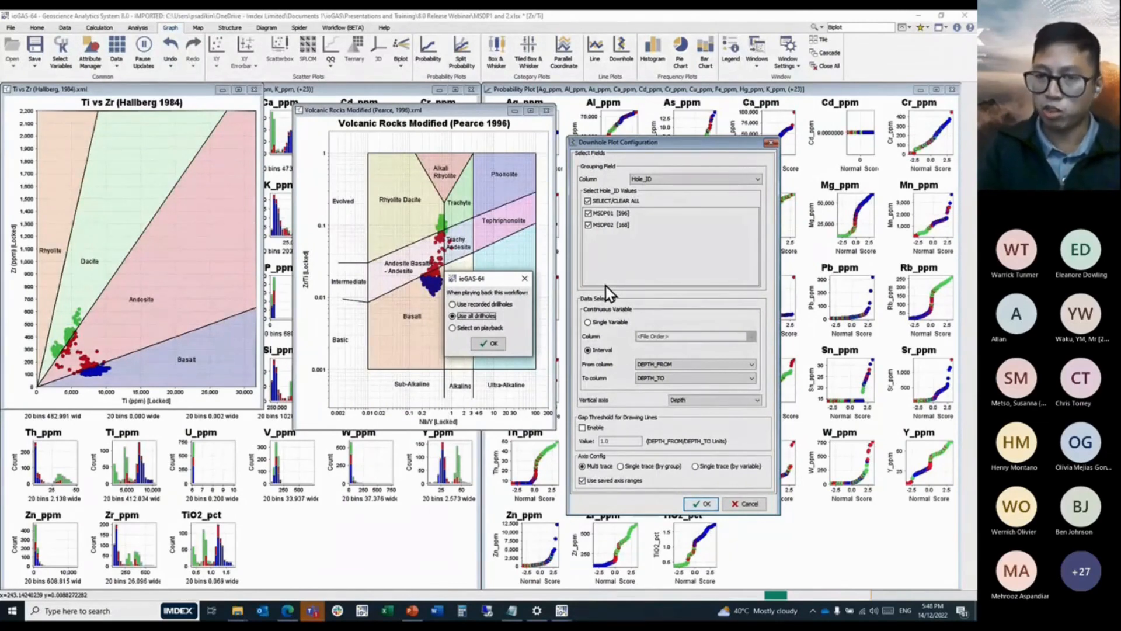
left_click(489, 346)
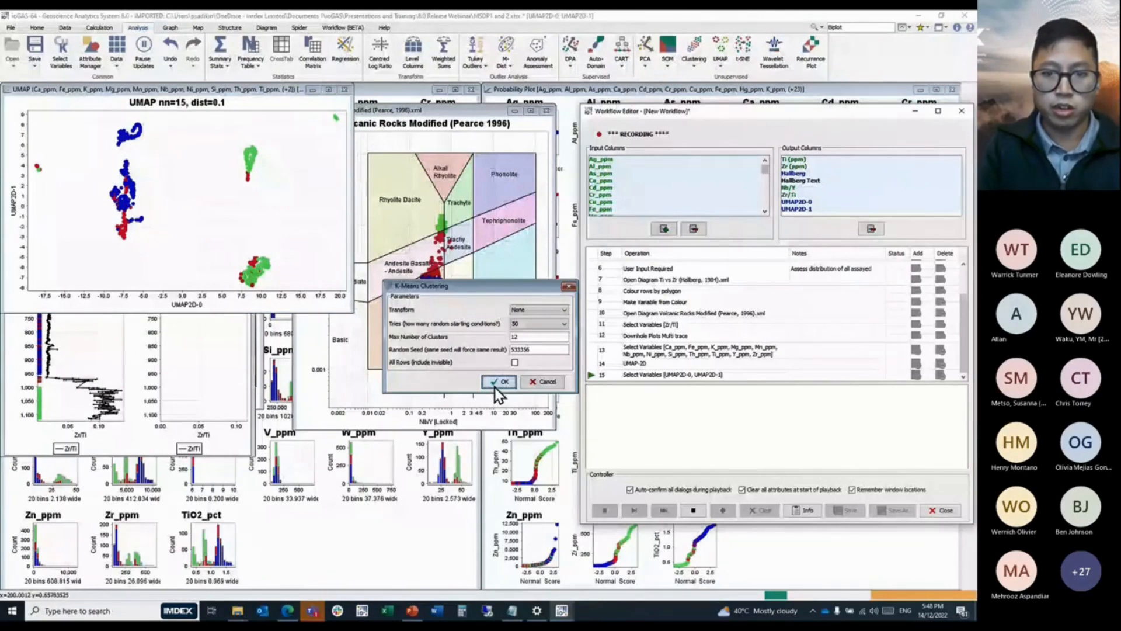
Run K-means clustering on UMAP2D-0 and UMAP2D-1 with 50 tries and at most 12 clusters, making a UMAP Kmeans variable from the colours.
left_click(495, 387)
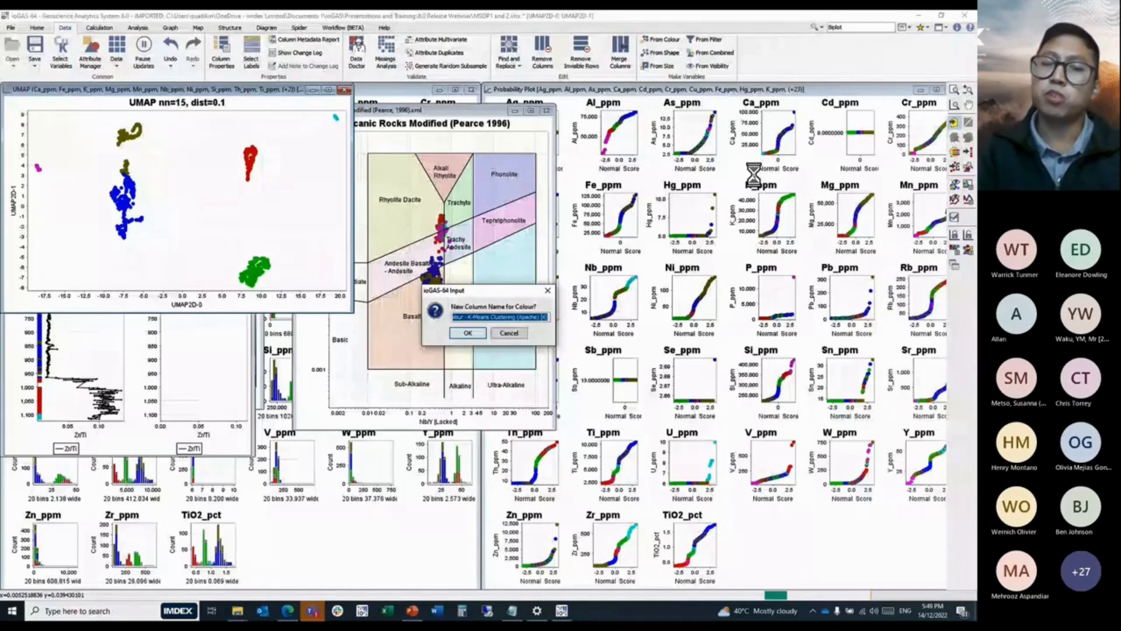
key("Return")
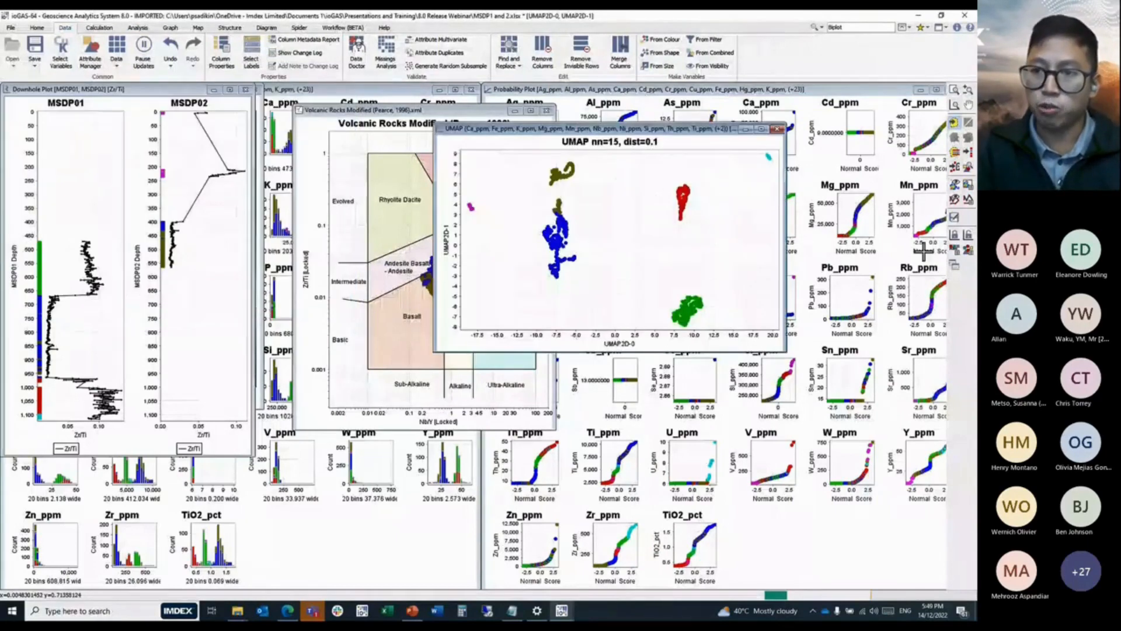
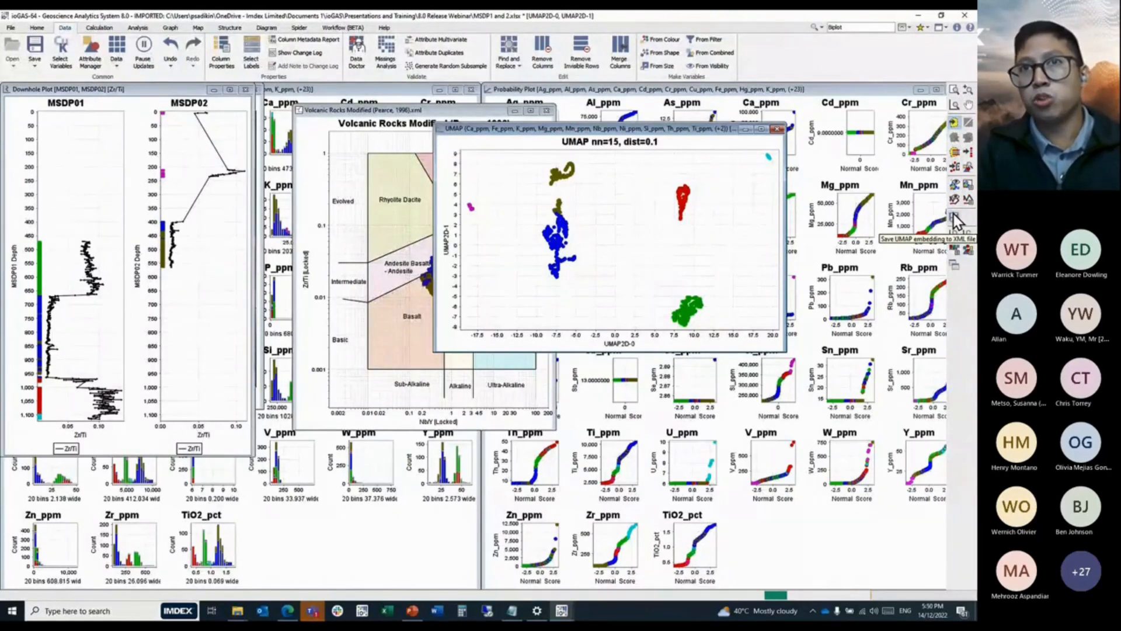
Select only UMAP Kmeans Text and Hallberg Text as the variables.
left_click(58, 63)
scroll(92, 214, "down", 5)
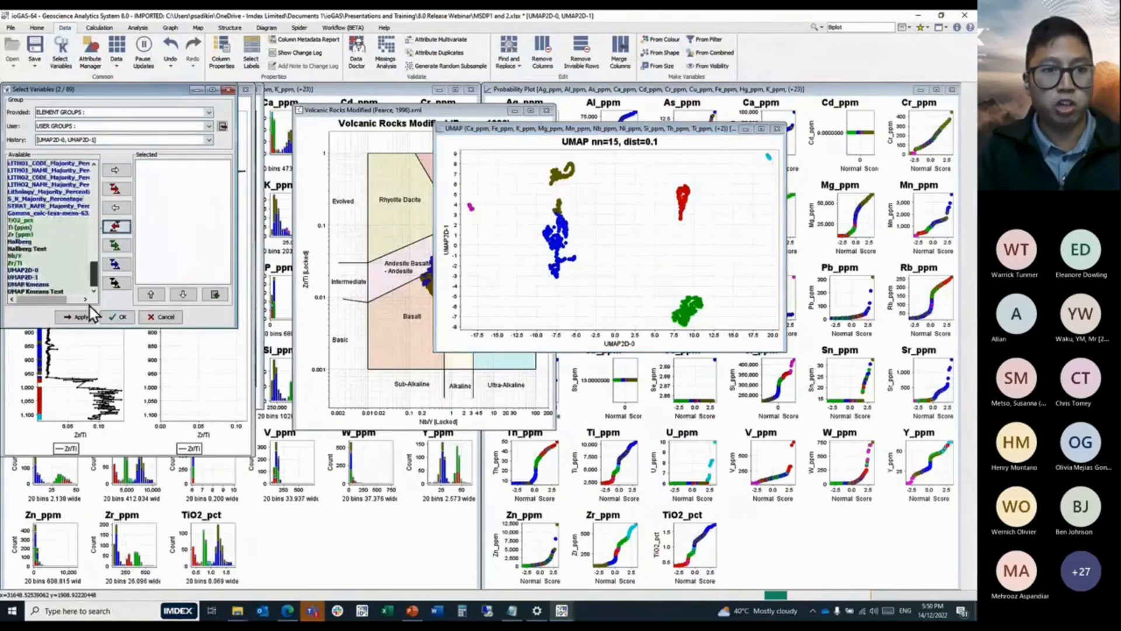
double_click(64, 295)
left_click(54, 257)
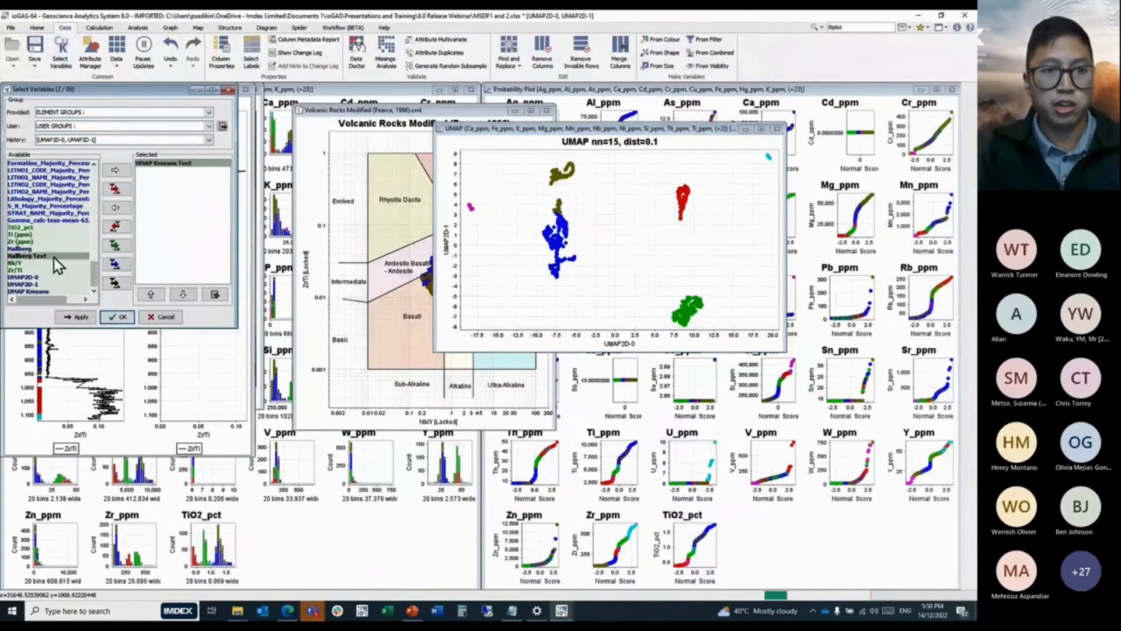
double_click(54, 258)
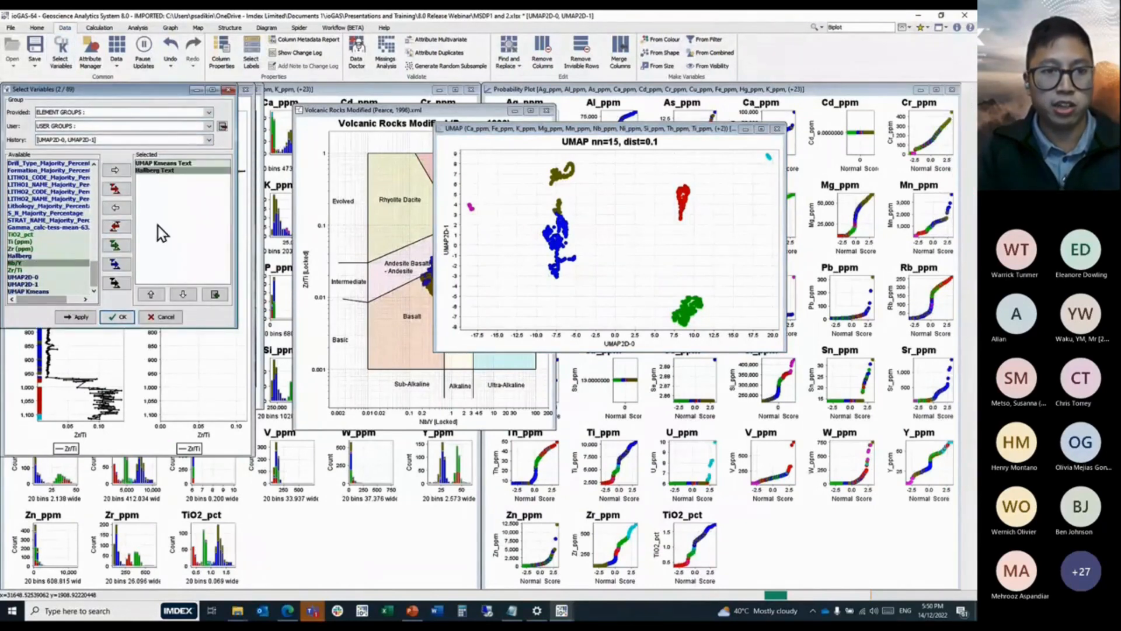
left_click(116, 319)
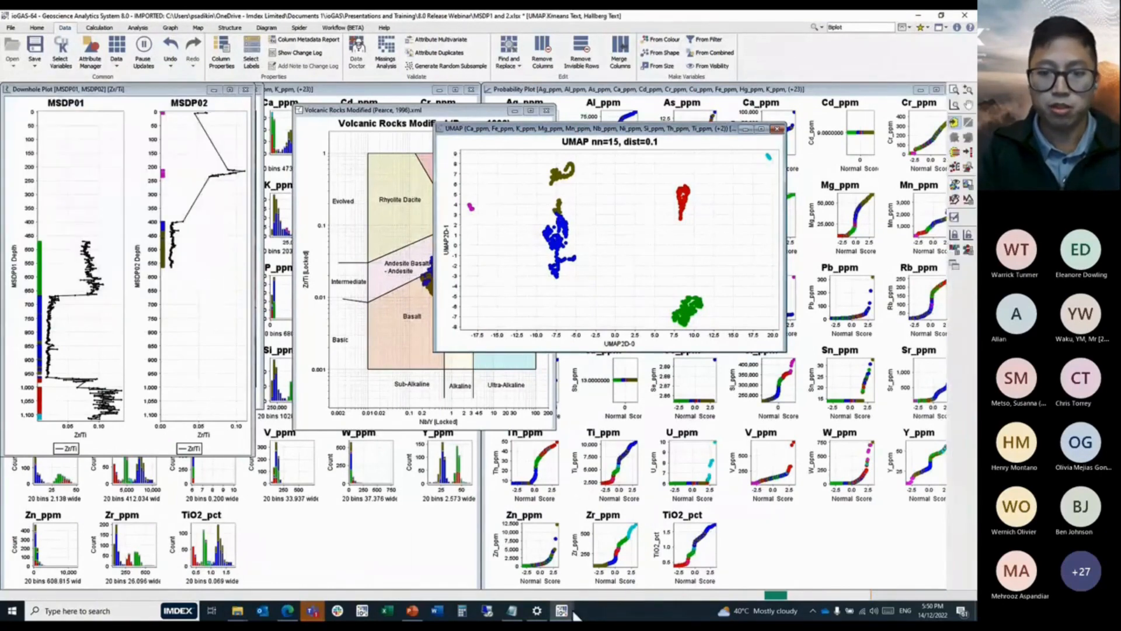
mouse_move(574, 614)
mouse_move(650, 569)
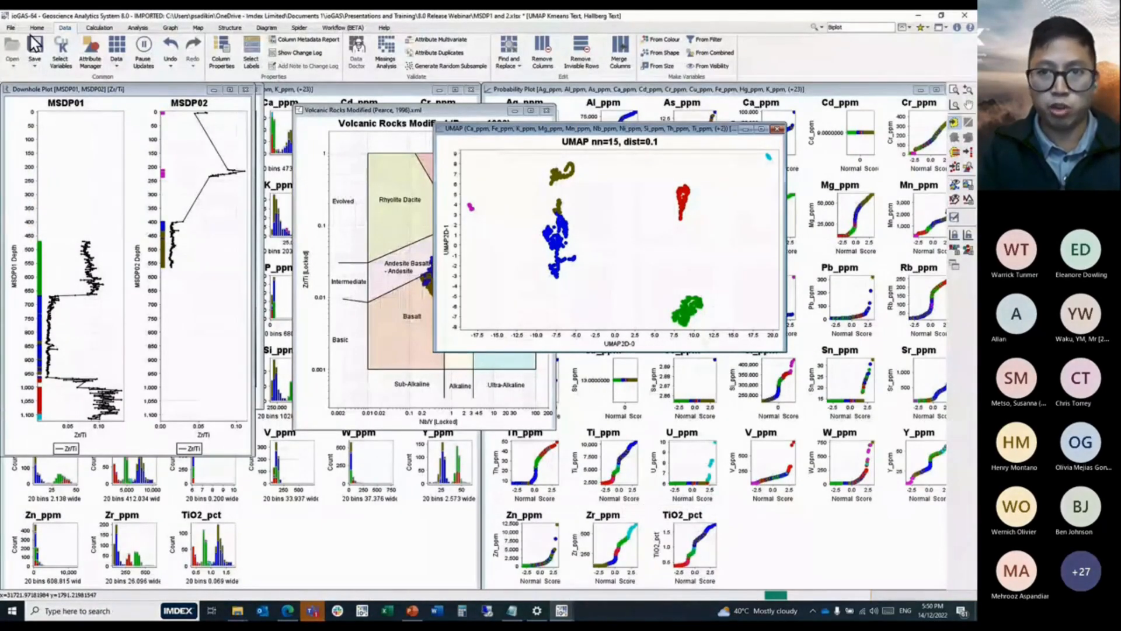
Export the selected columns for all rows to an Excel 2007 file named MSDP Output v2, overwriting the original file on playback.
left_click(11, 28)
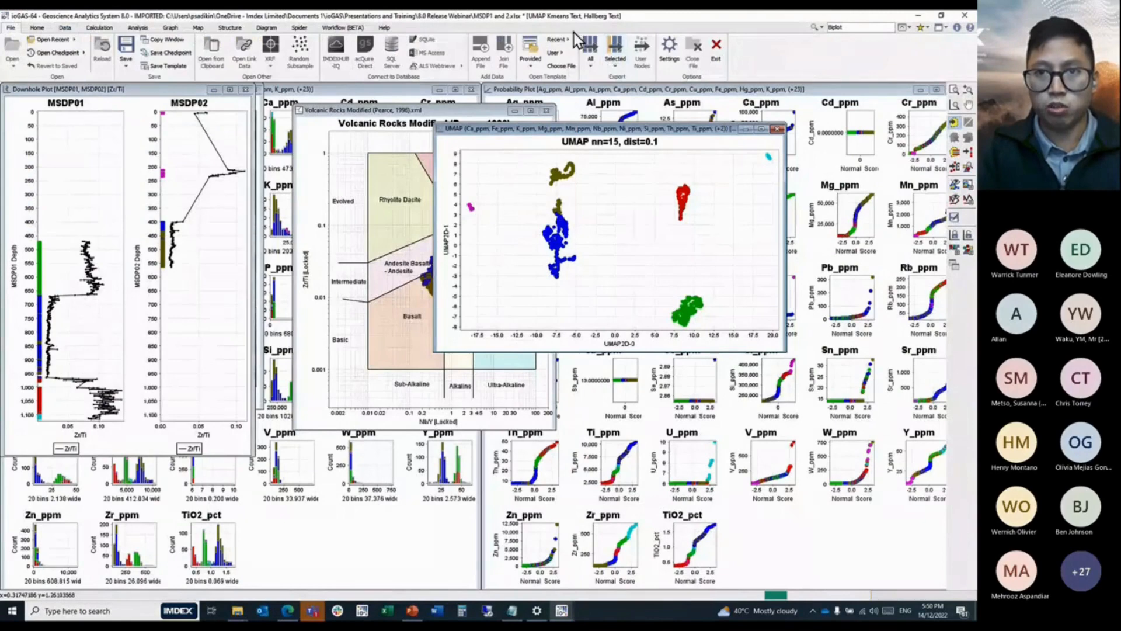
left_click(615, 65)
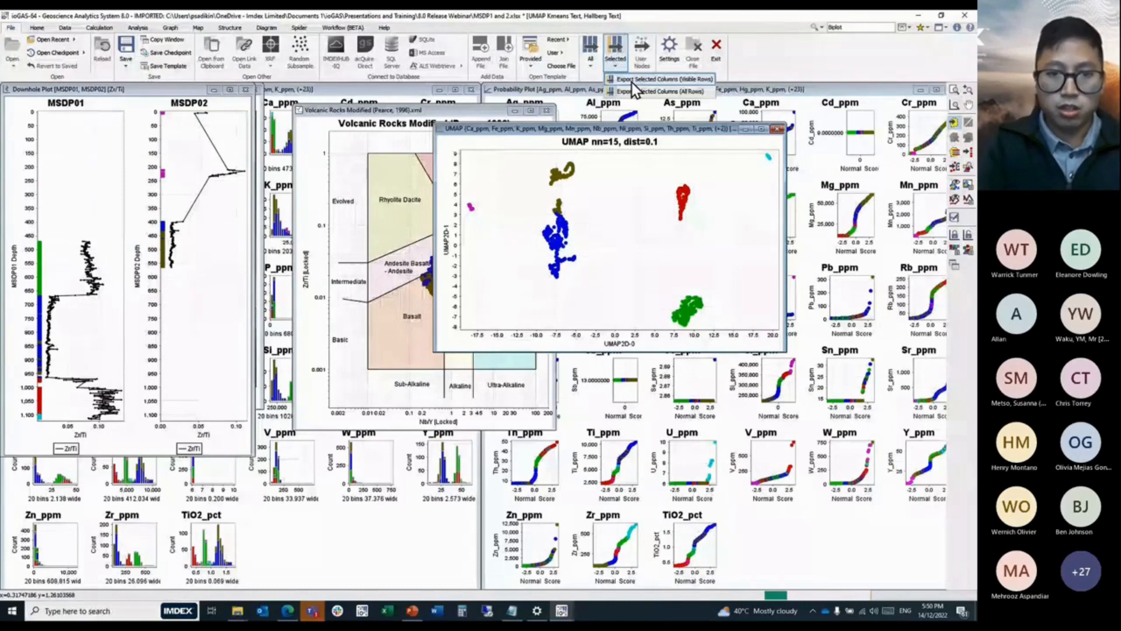
left_click(632, 83)
type("MSDP Output v2")
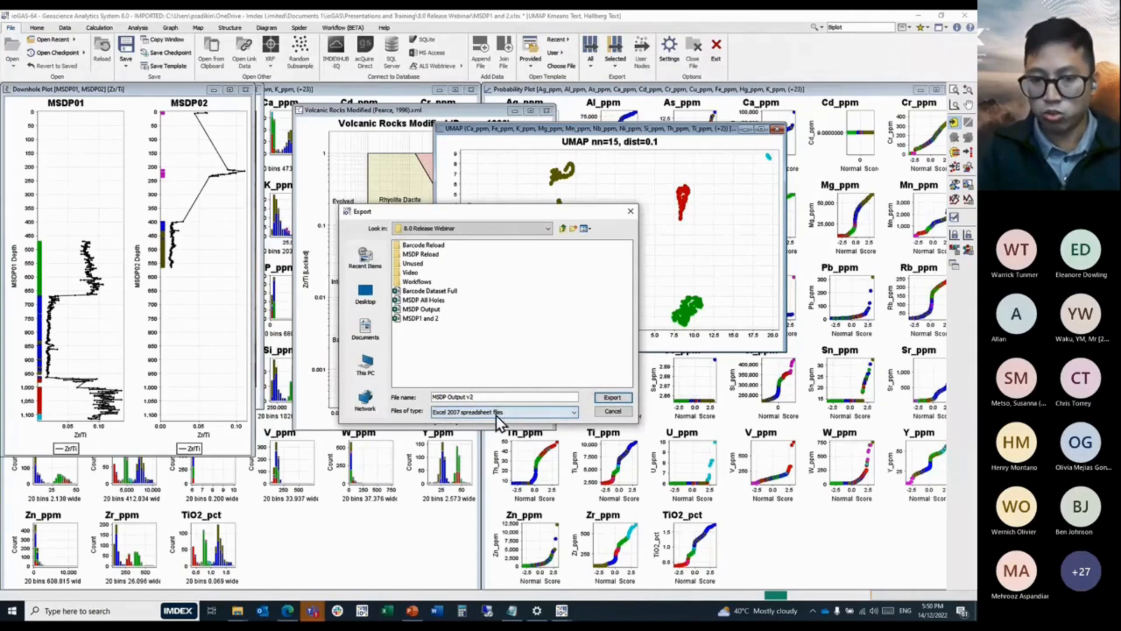
left_click(620, 399)
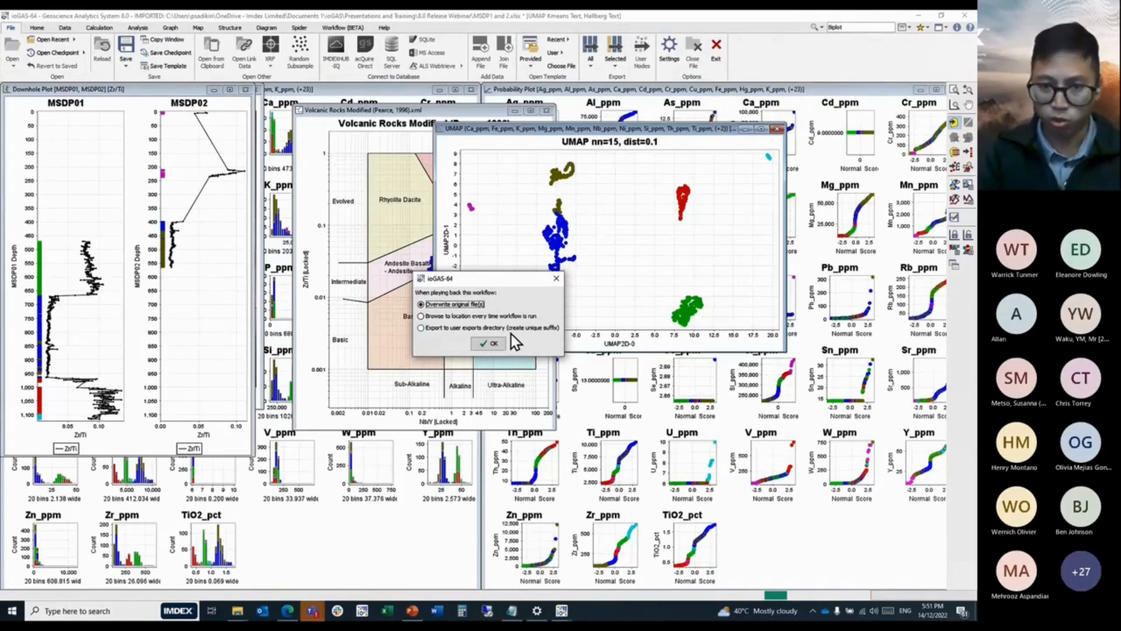
left_click(493, 345)
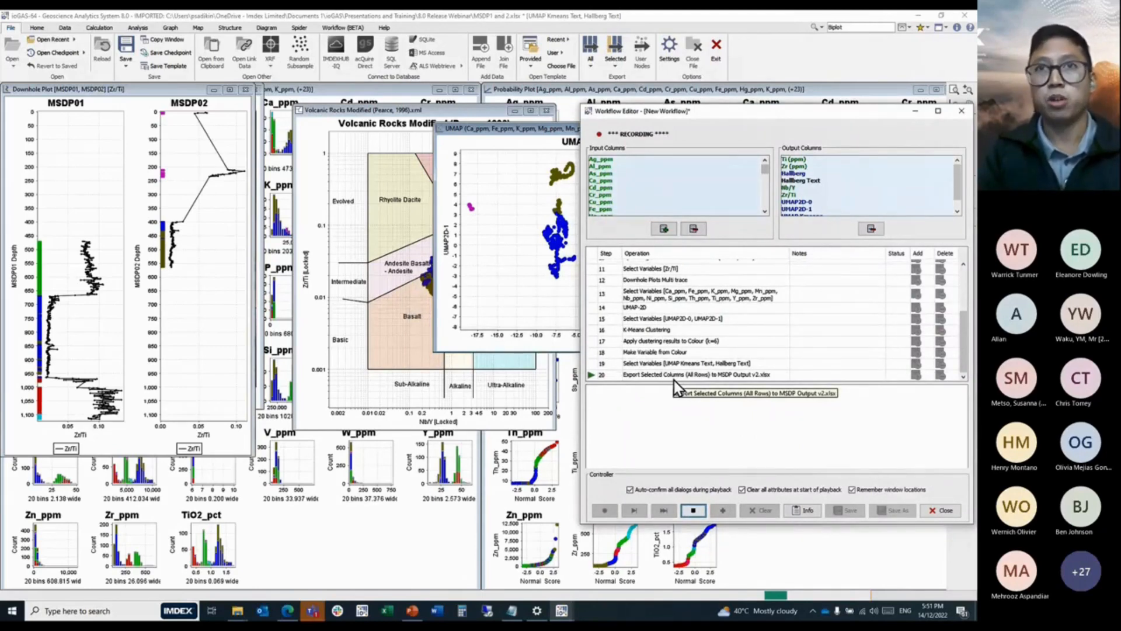
Replace Hallberg Text with LITHO1_NAME in the selected variables and add LITHO1_NAME to the workflow's required columns.
left_click(40, 30)
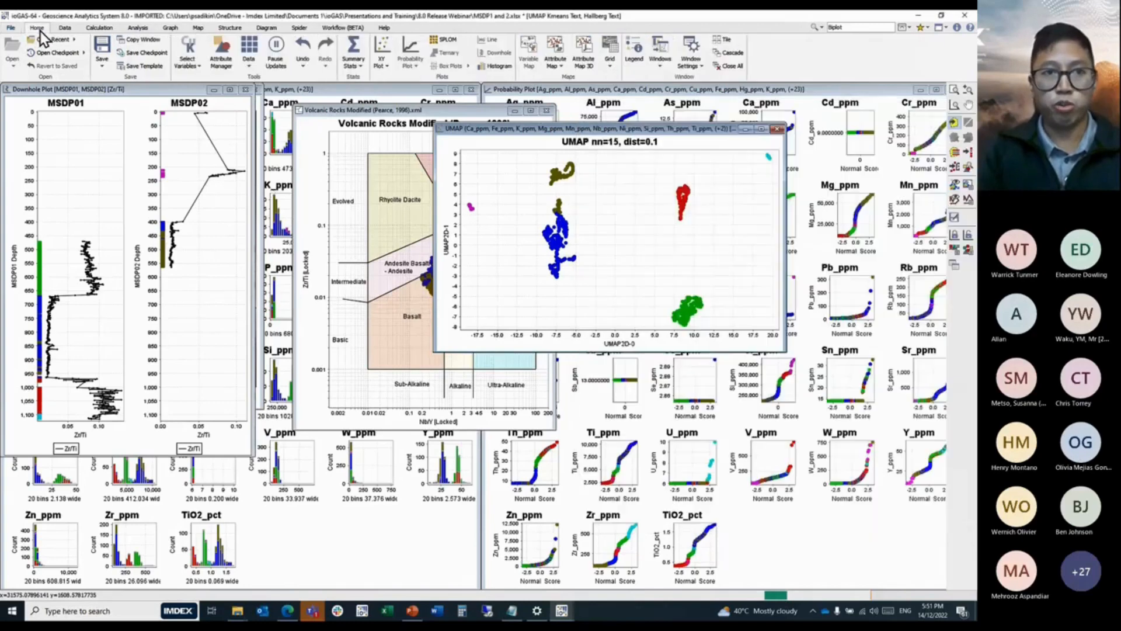
left_click(187, 50)
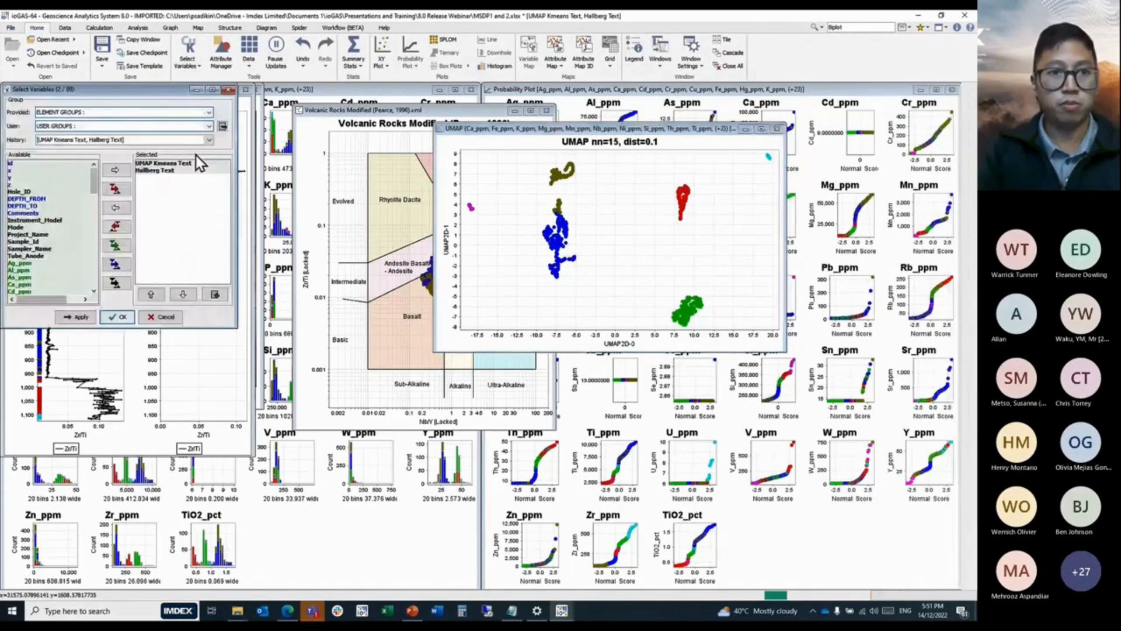
double_click(168, 170)
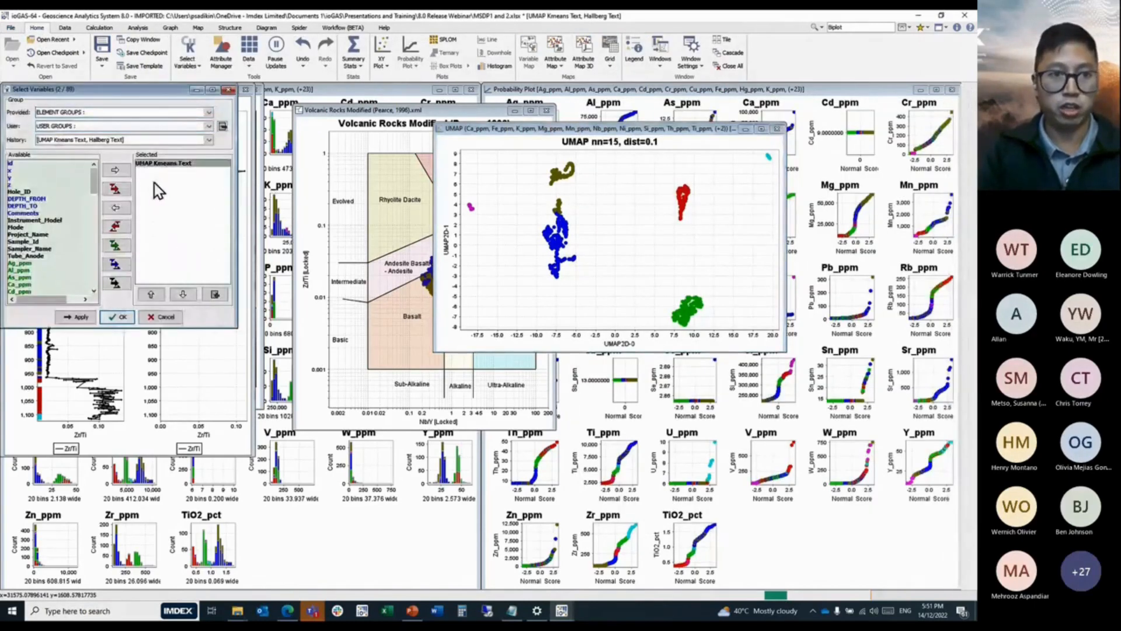
scroll(55, 262, "down", 10)
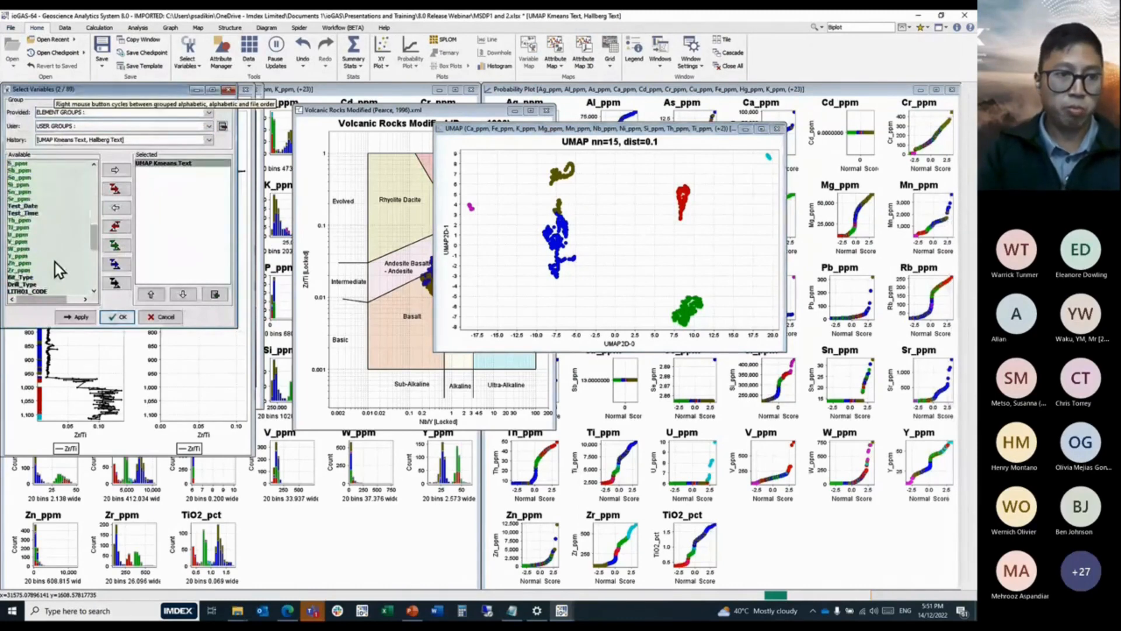
scroll(55, 261, "down", 2)
double_click(29, 255)
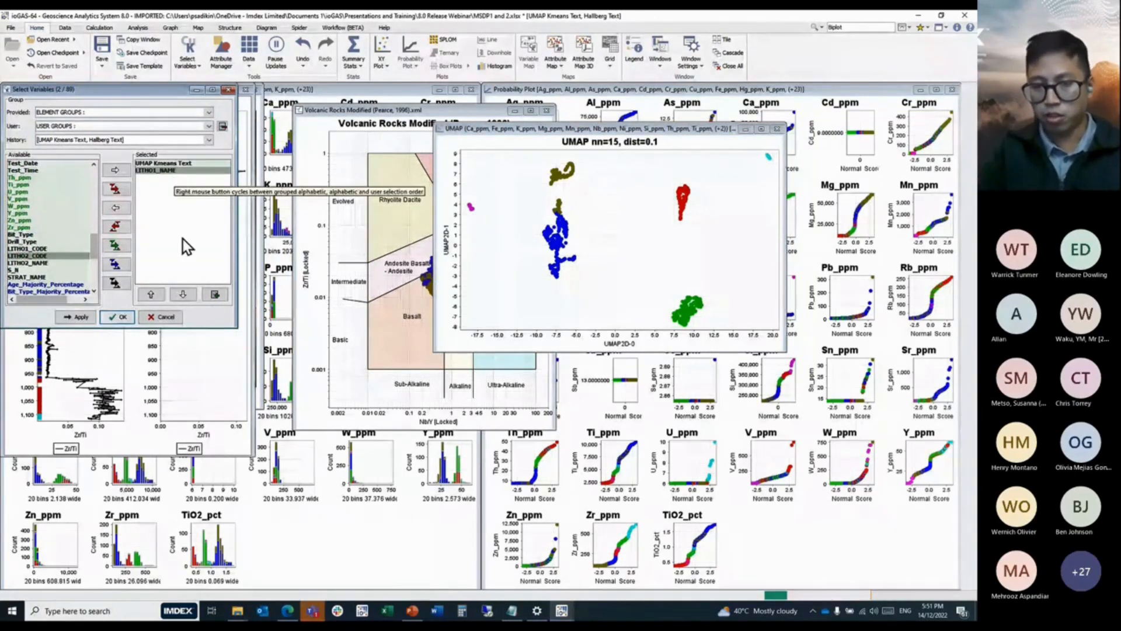
left_click(124, 319)
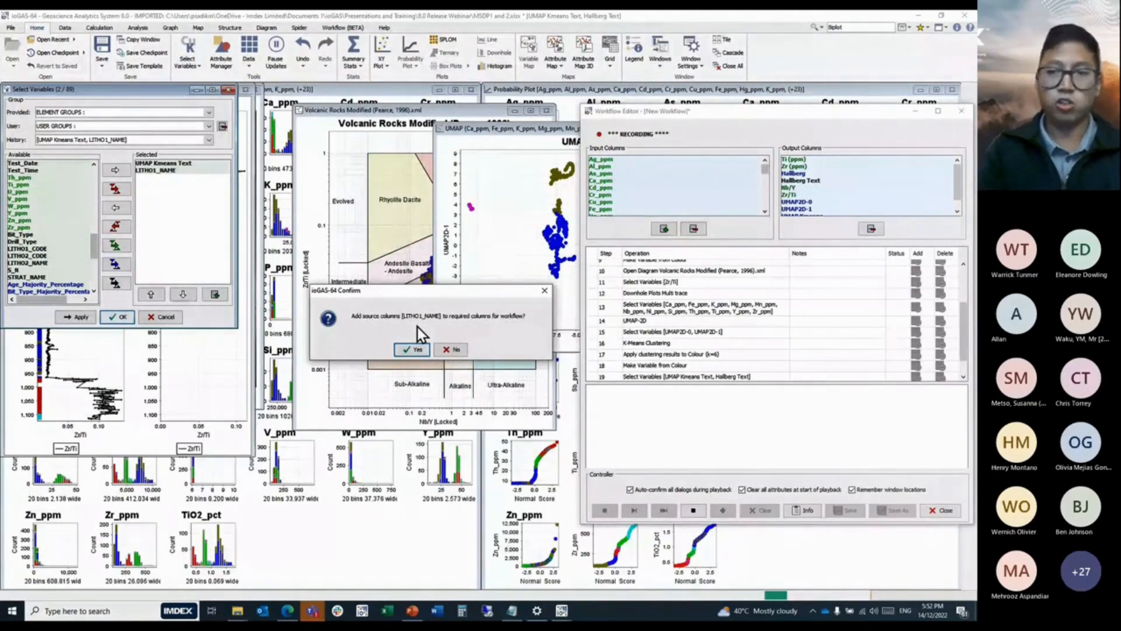
left_click(411, 349)
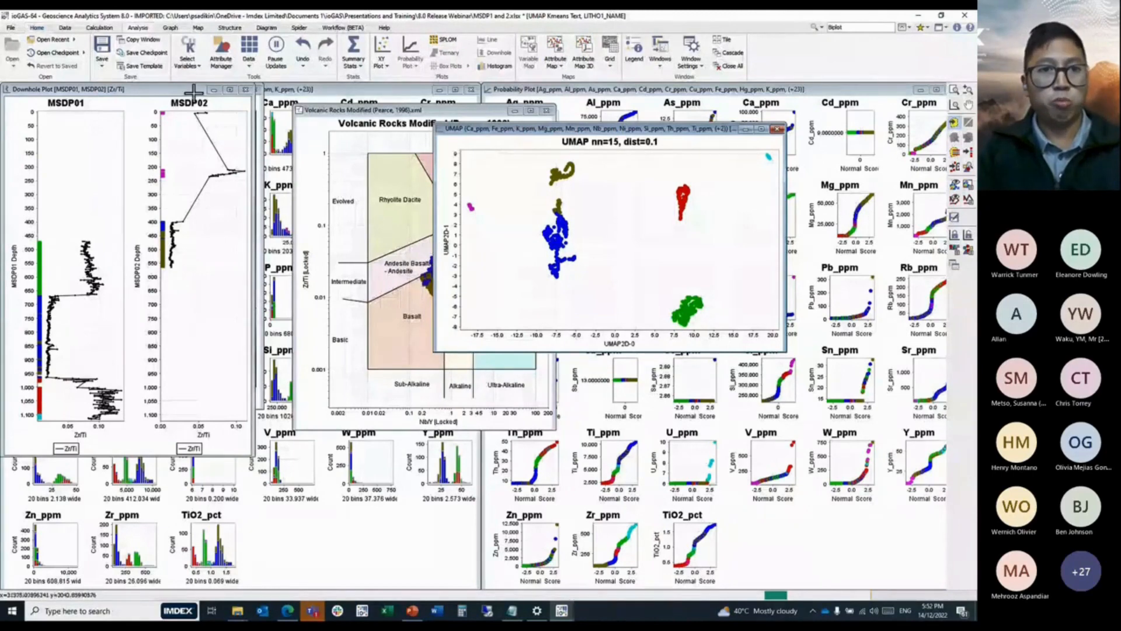
Create a crosstab of UMAP Kmeans Text against LITHO1_NAME and auto-attribute the data colours on LITHO1_NAME.
left_click(138, 28)
left_click(287, 54)
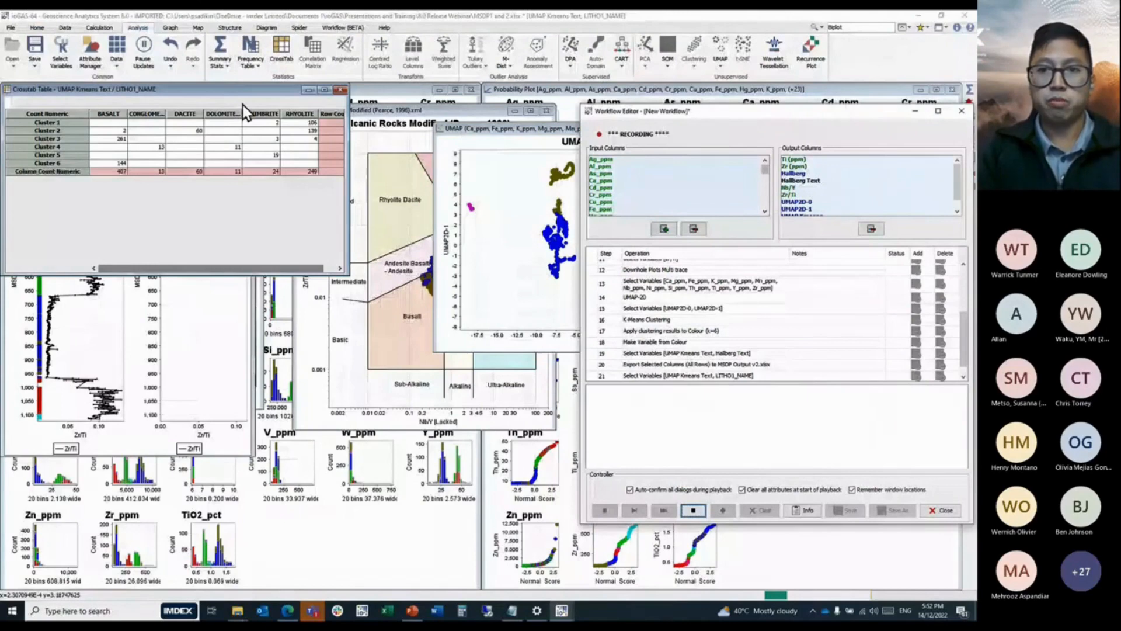
left_click_drag(707, 111, 571, 219)
left_click_drag(667, 126, 192, 285)
left_click(191, 433)
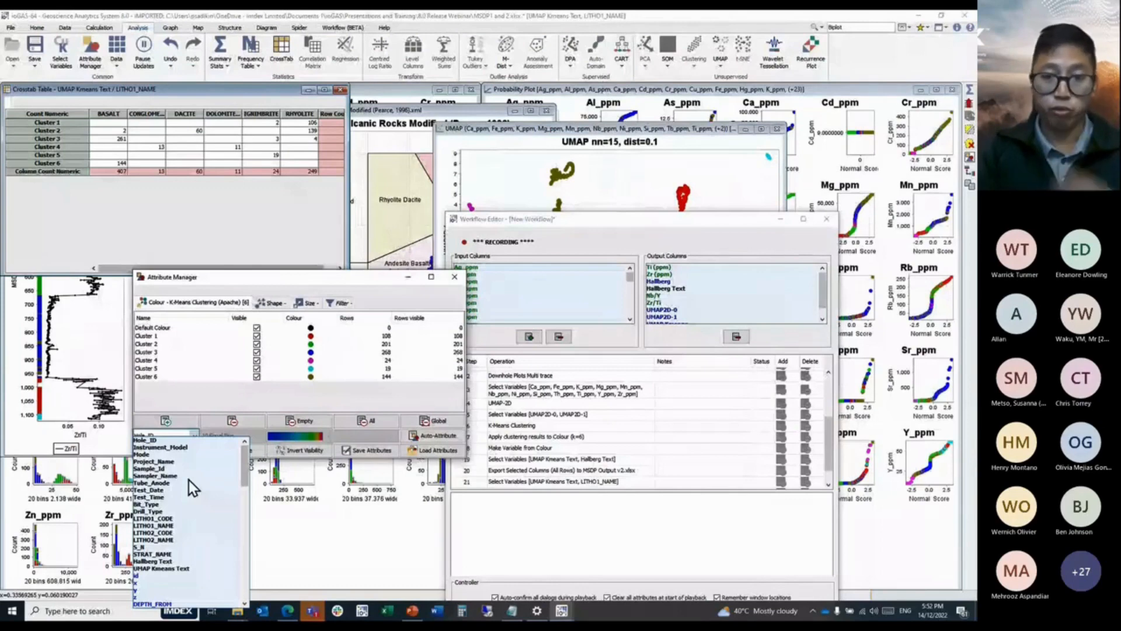
left_click(153, 518)
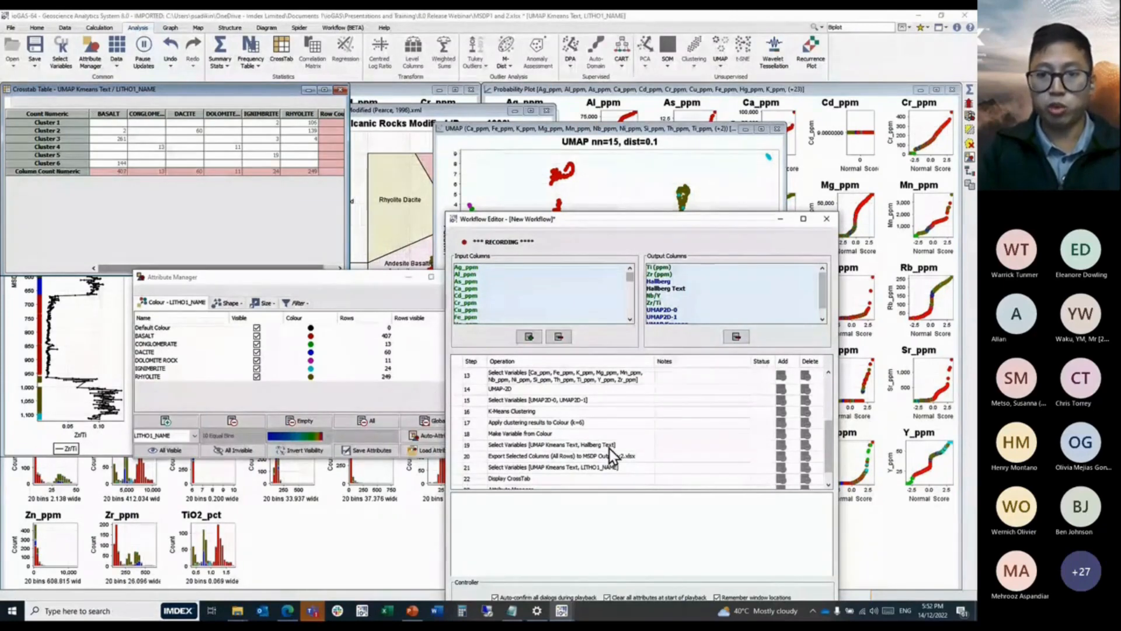
Stop recording the workflow and save it as MSDP Test workflow 14dec v4 in the Testing folder.
left_click_drag(644, 222, 659, 160)
left_click(569, 558)
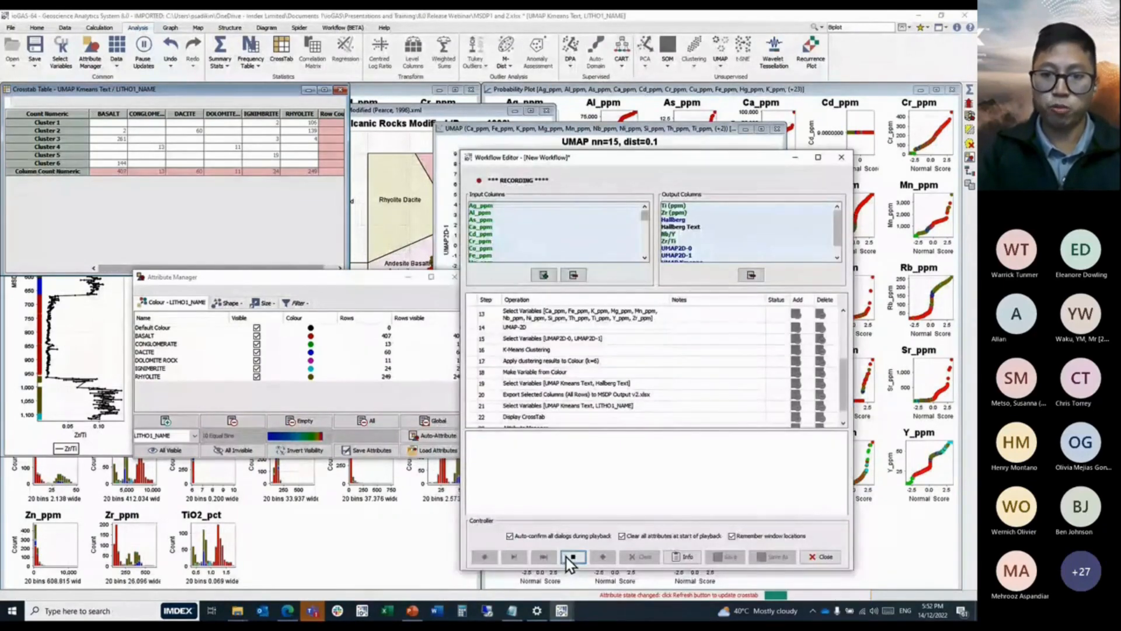
left_click(776, 556)
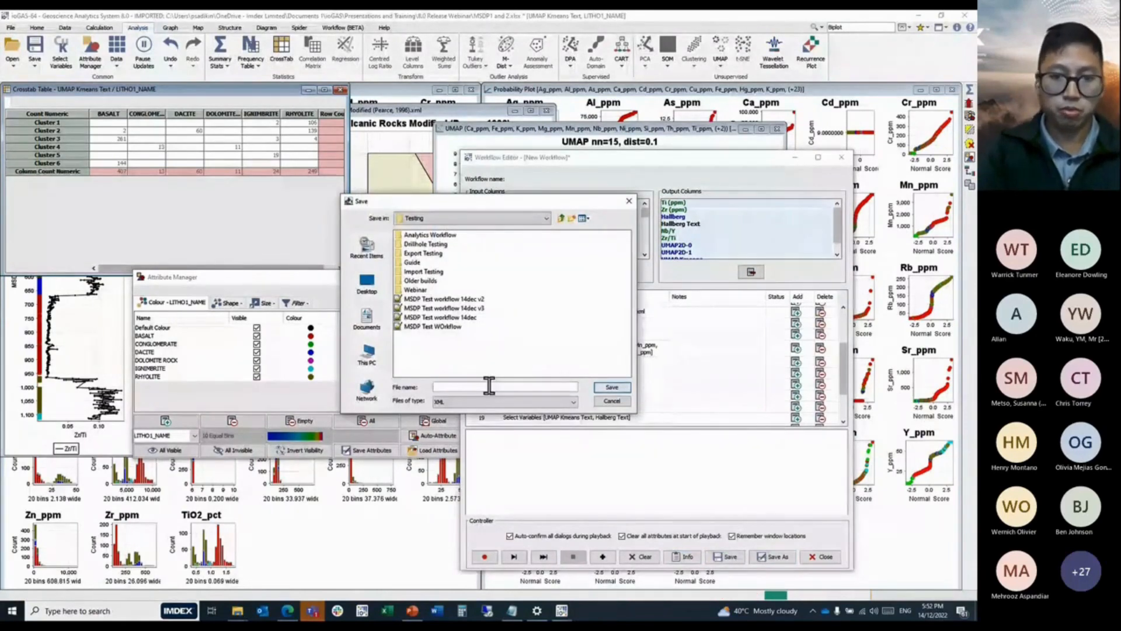
left_click(474, 309)
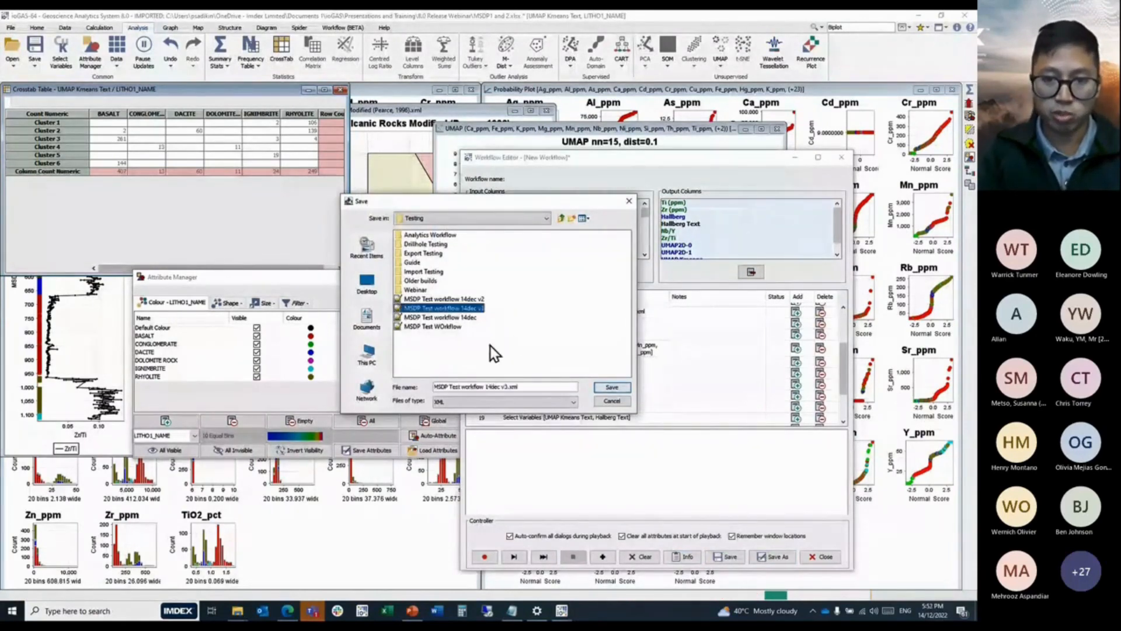
left_click(509, 387)
key("BackSpace")
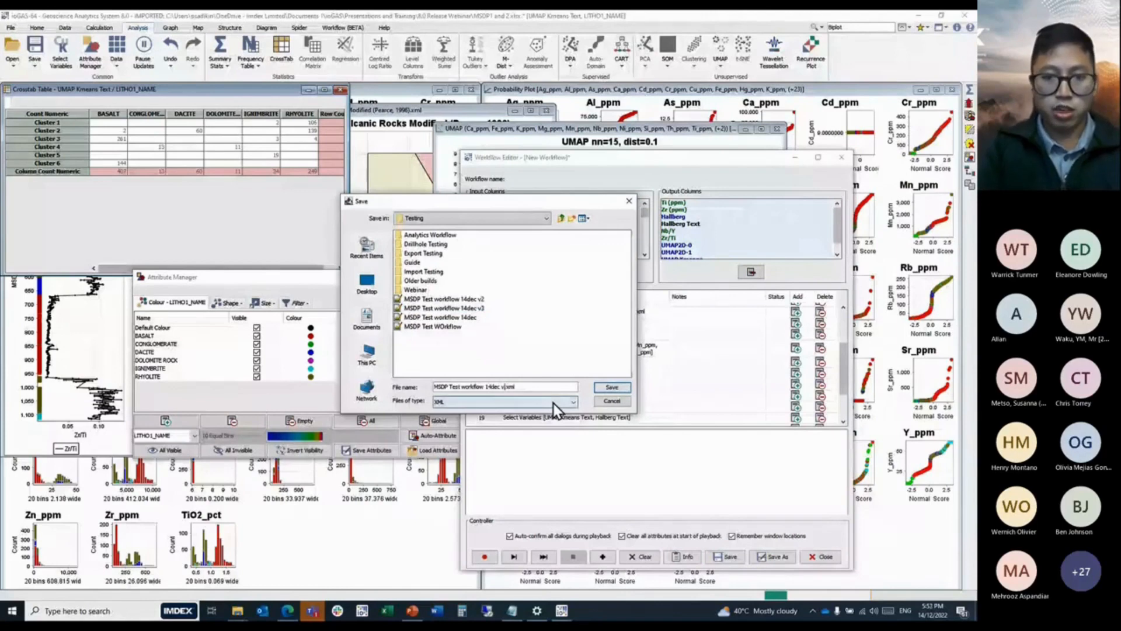
type("4")
key("Return")
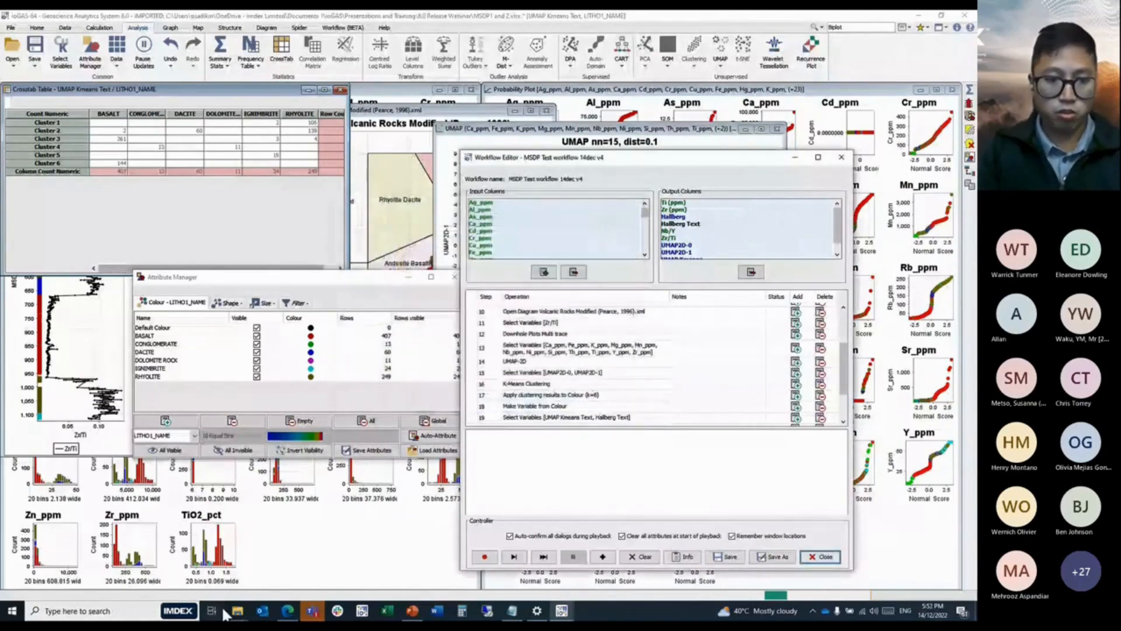
Open the MSDP Test workflow 14dec v4 XML file from the Testing folder in Notepad++ and examine its recorded operations.
mouse_move(222, 605)
mouse_move(366, 570)
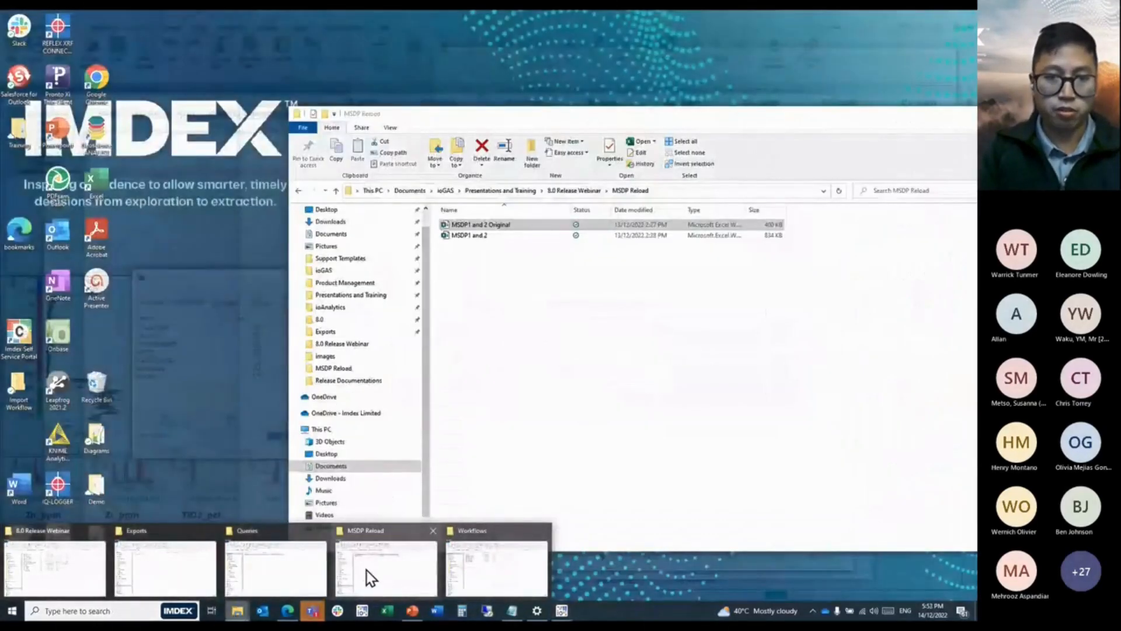
left_click(477, 569)
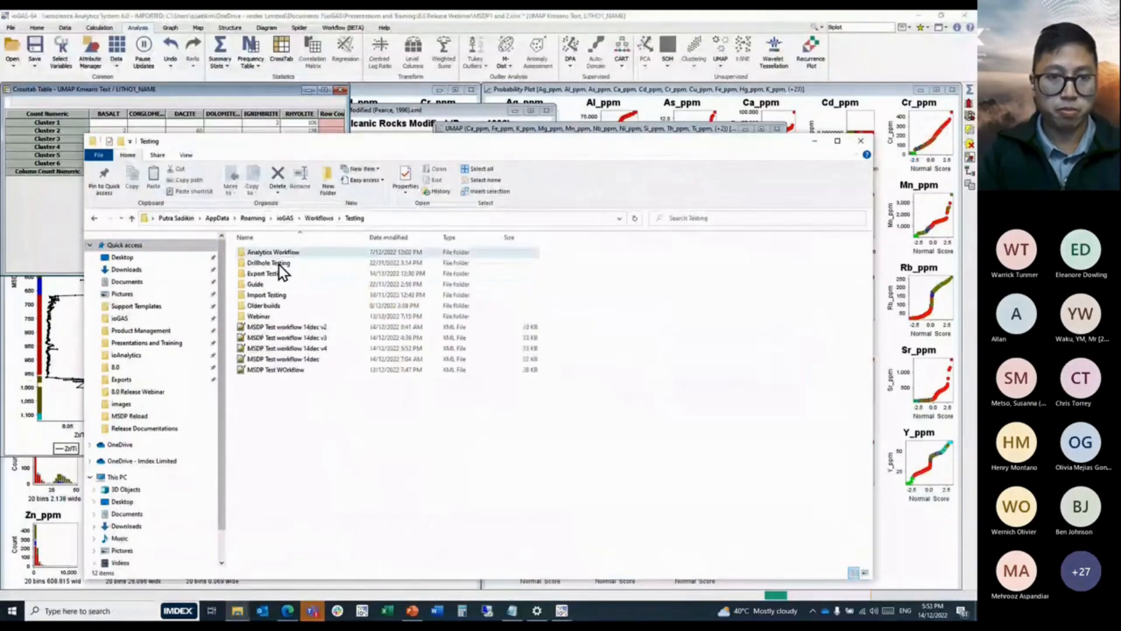
double_click(287, 349)
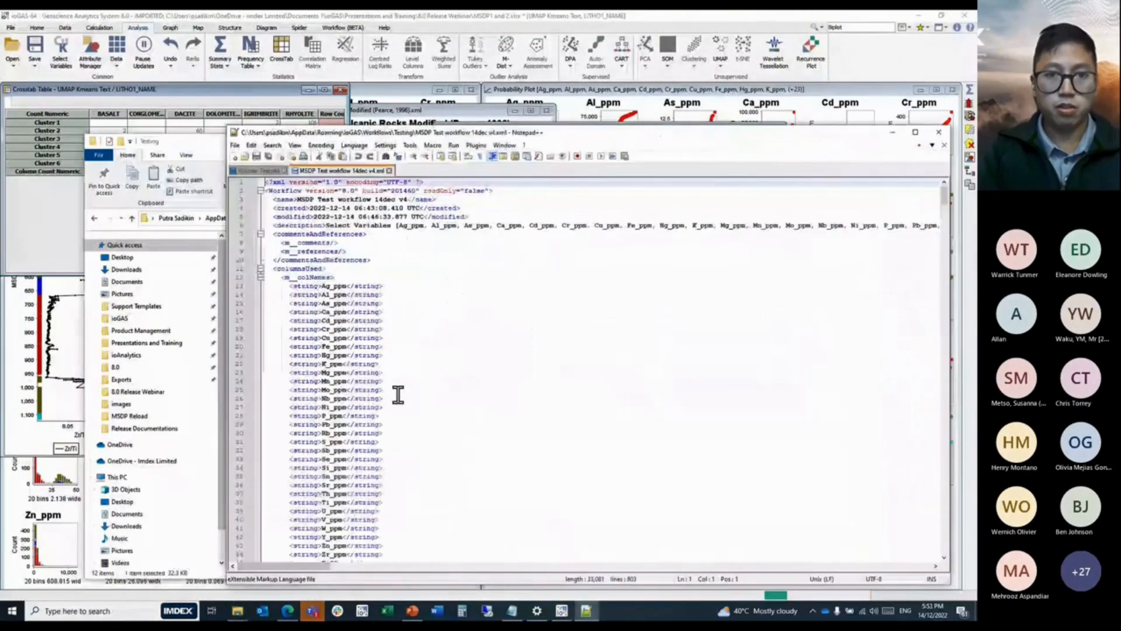
left_click_drag(442, 136, 385, 125)
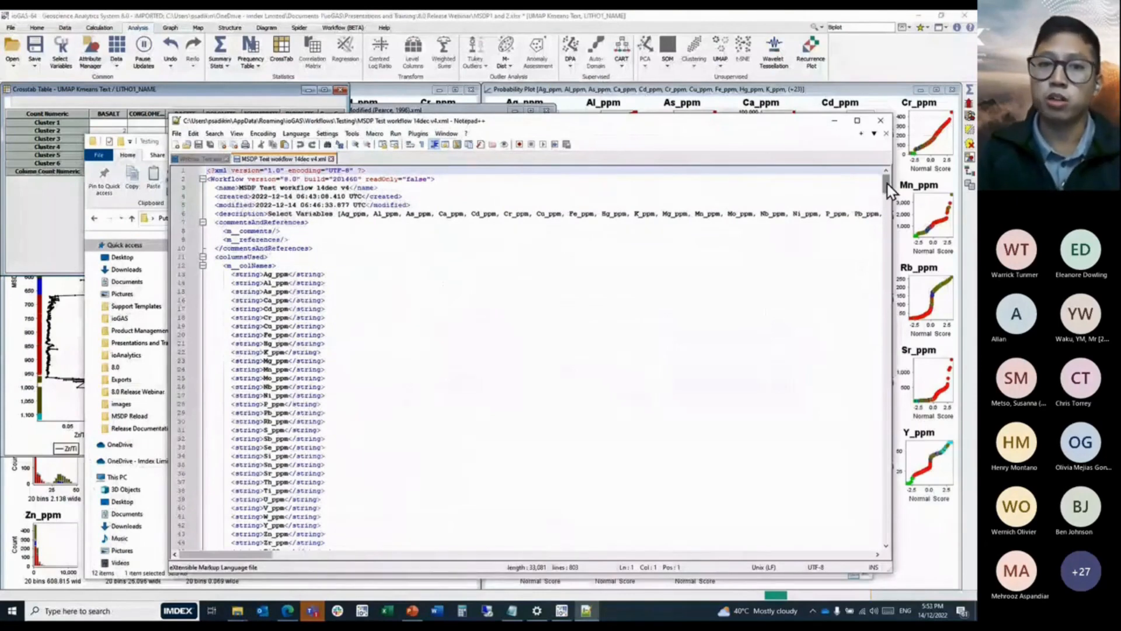
left_click_drag(888, 184, 886, 337)
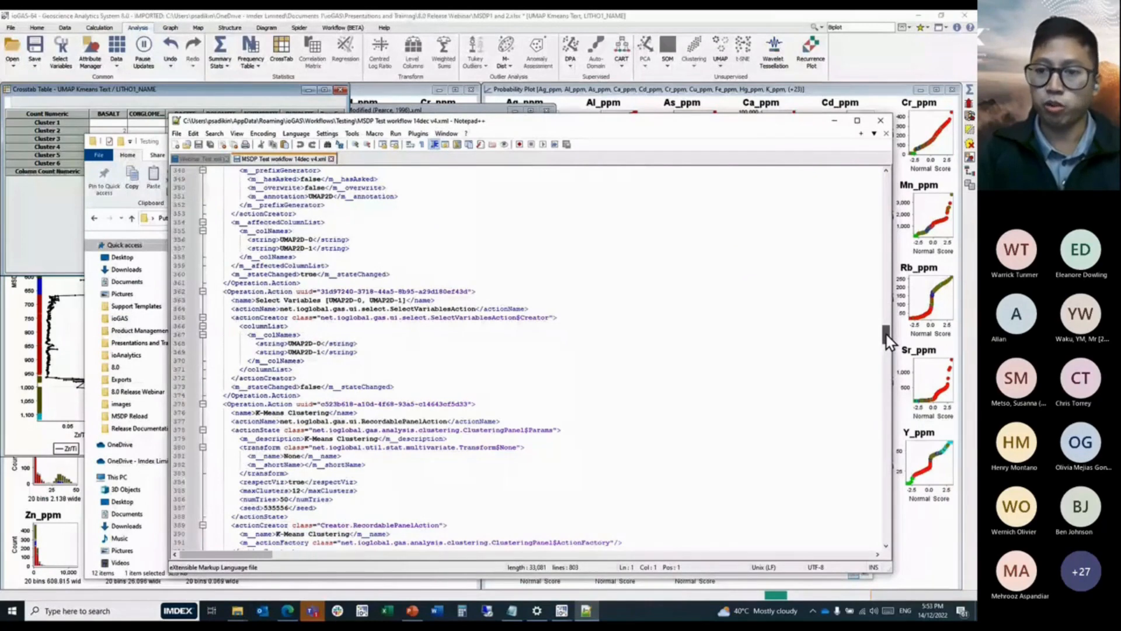
left_click_drag(886, 337, 885, 366)
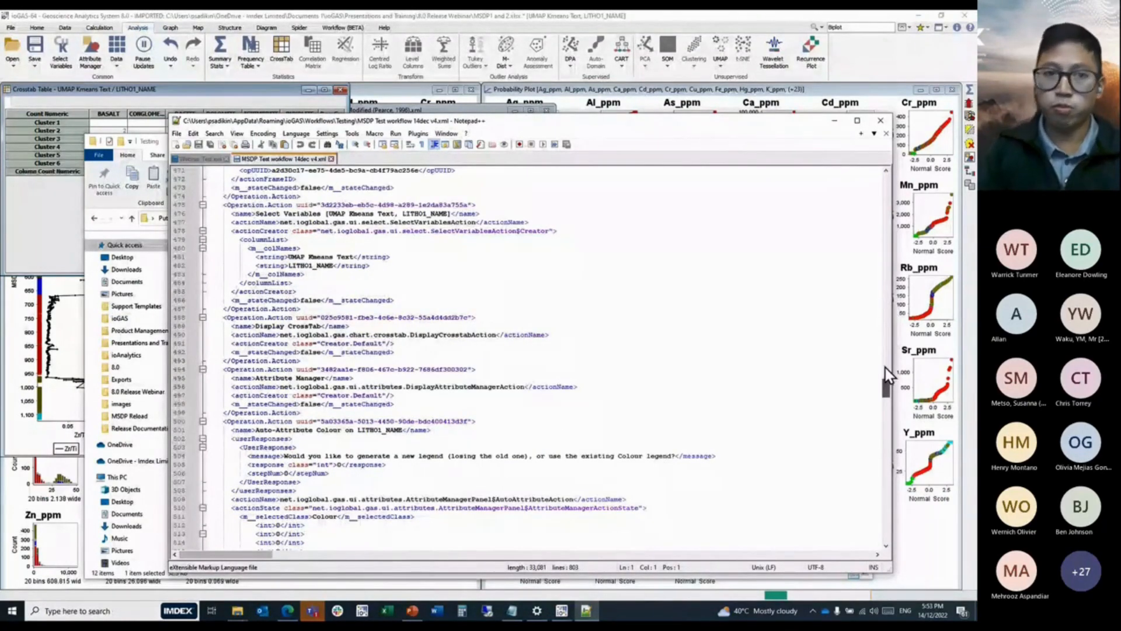
left_click_drag(886, 367, 885, 175)
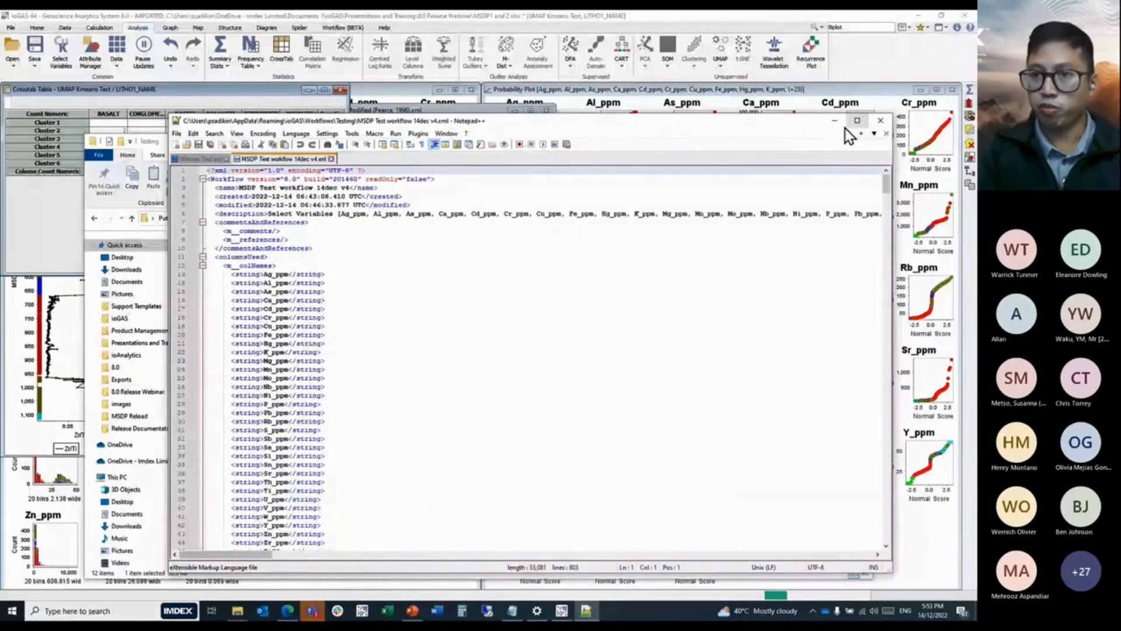
left_click(845, 126)
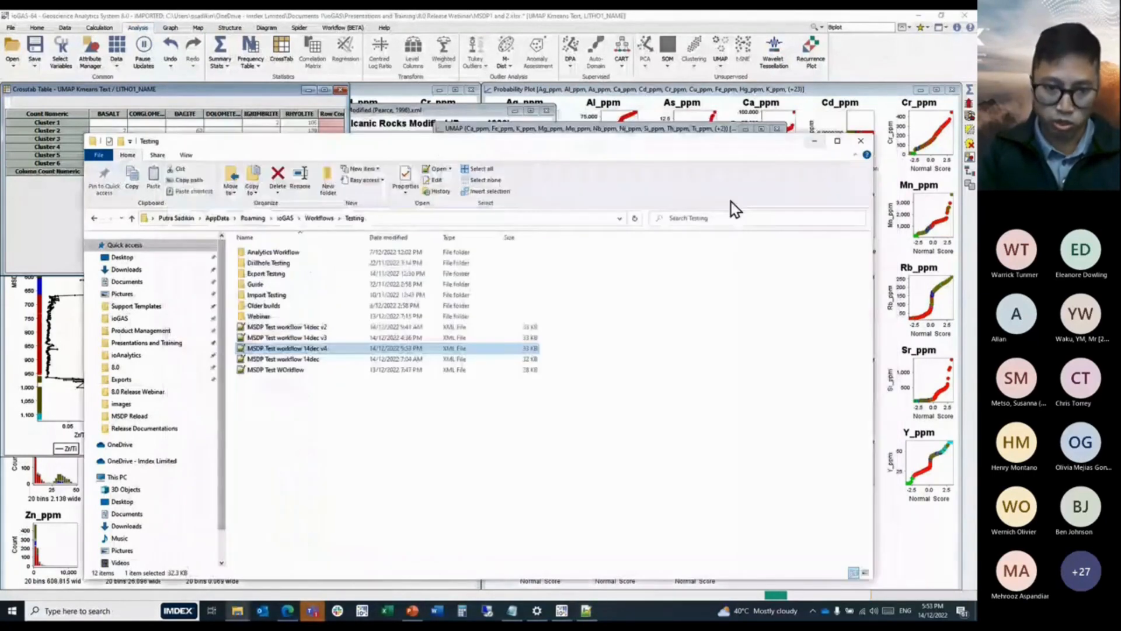
left_click(493, 412)
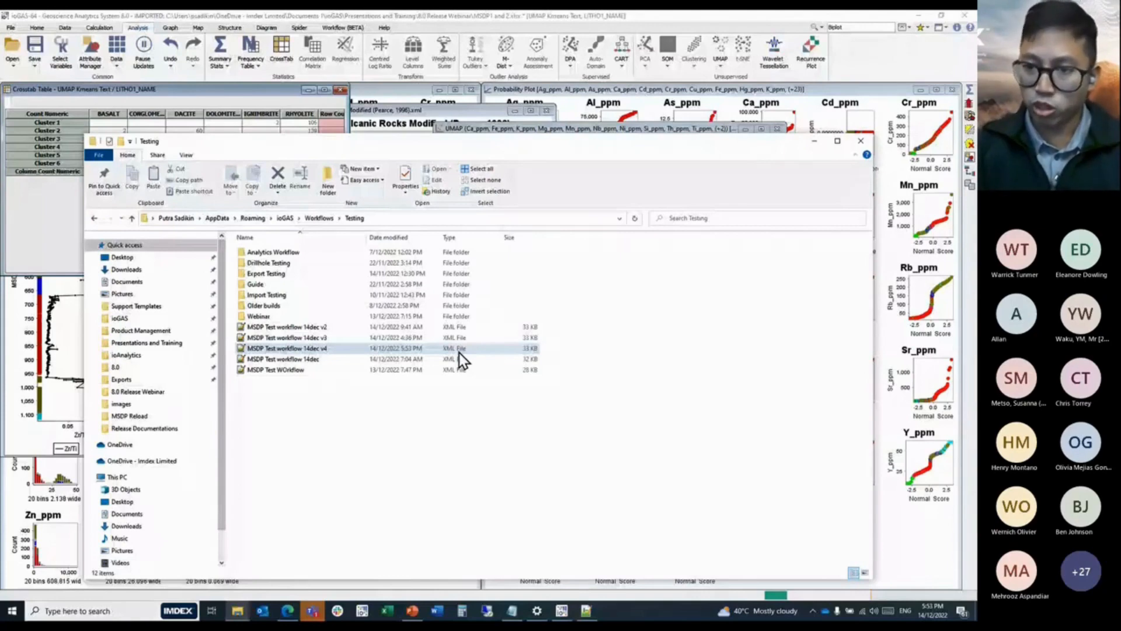
Switch back to ioGAS, reload the data while accepting the loss of derived columns and checkpoints, and reposition the Volcanic Rocks diagram.
key("alt+Tab")
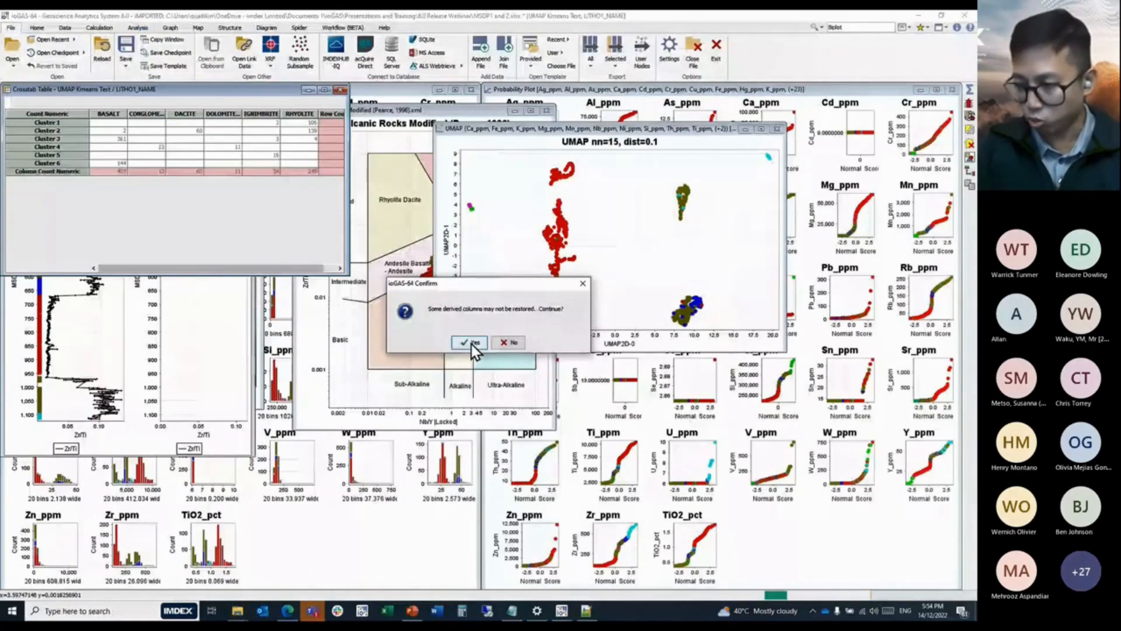
left_click(471, 345)
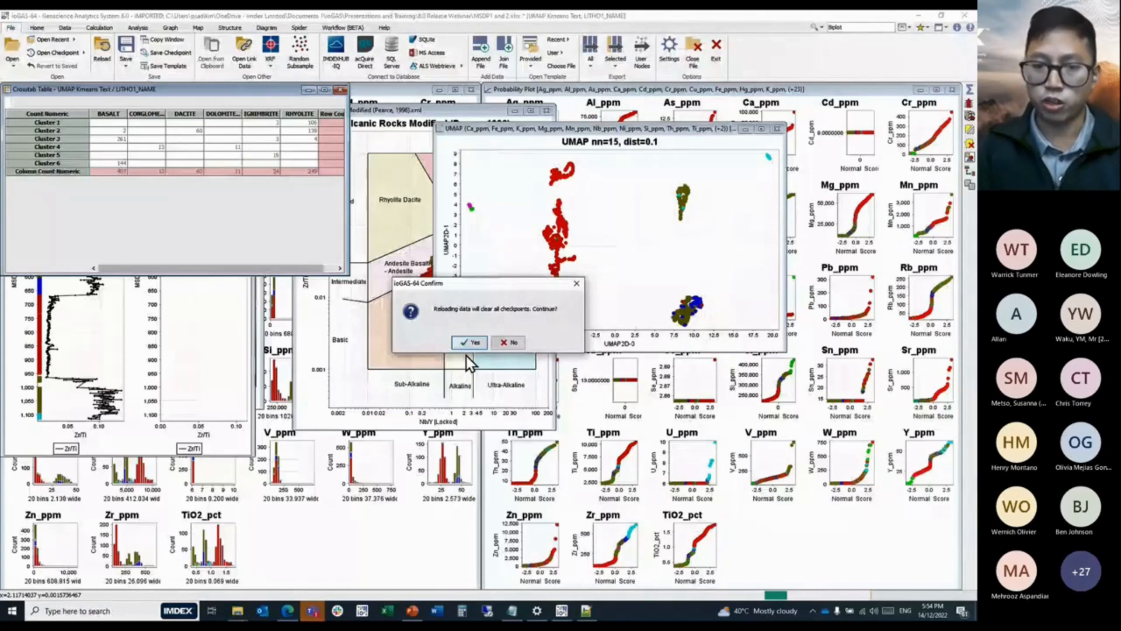
left_click(470, 342)
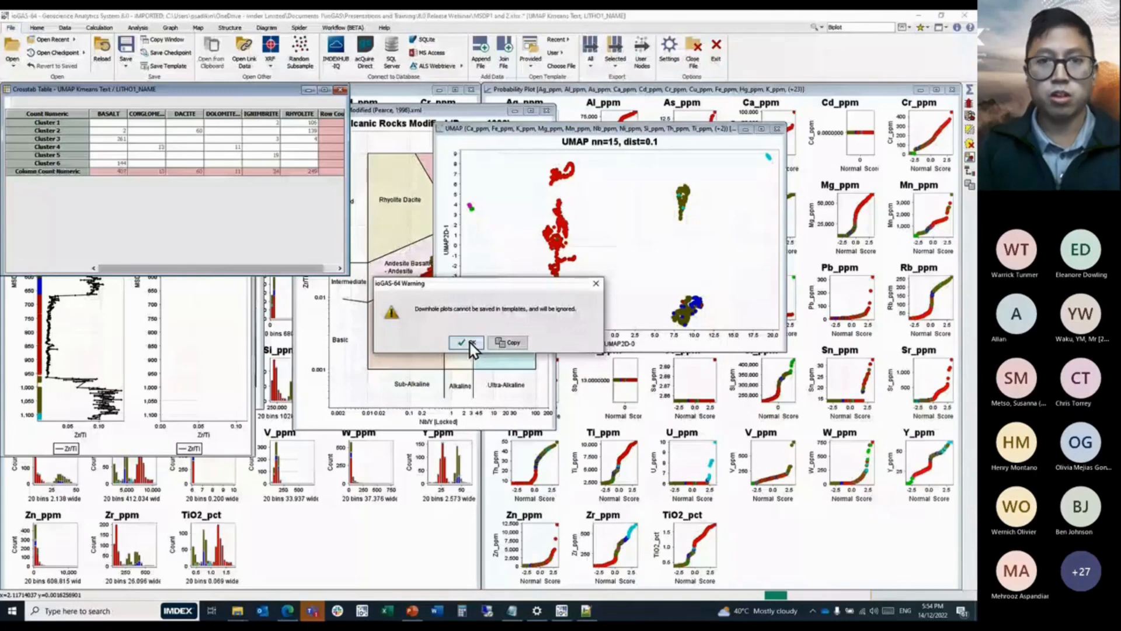
left_click(470, 343)
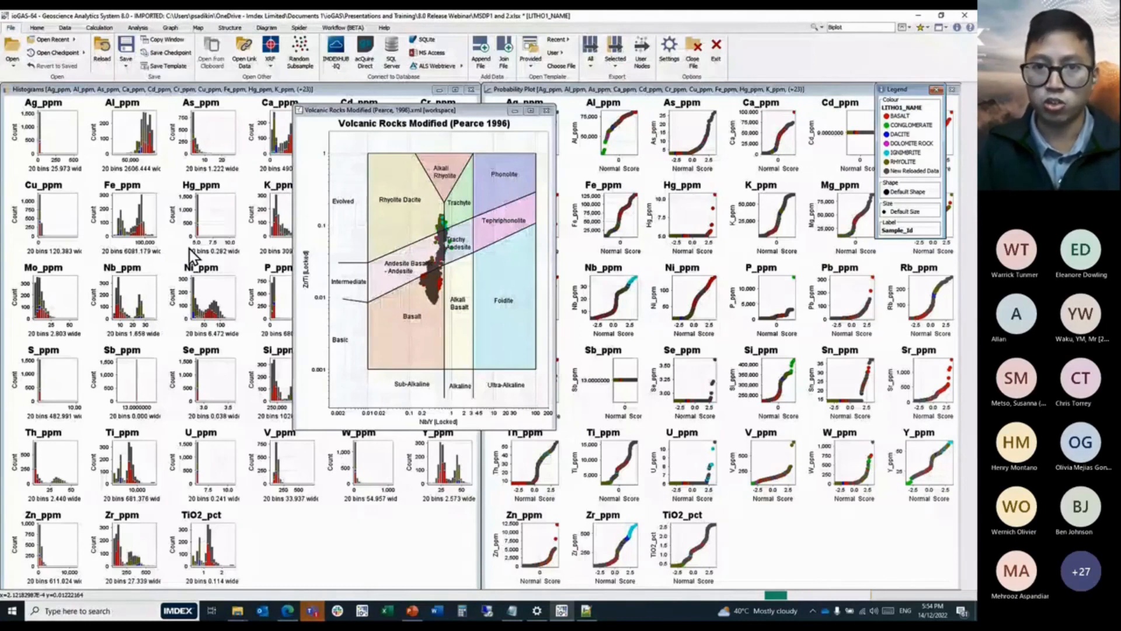
left_click_drag(394, 110, 273, 158)
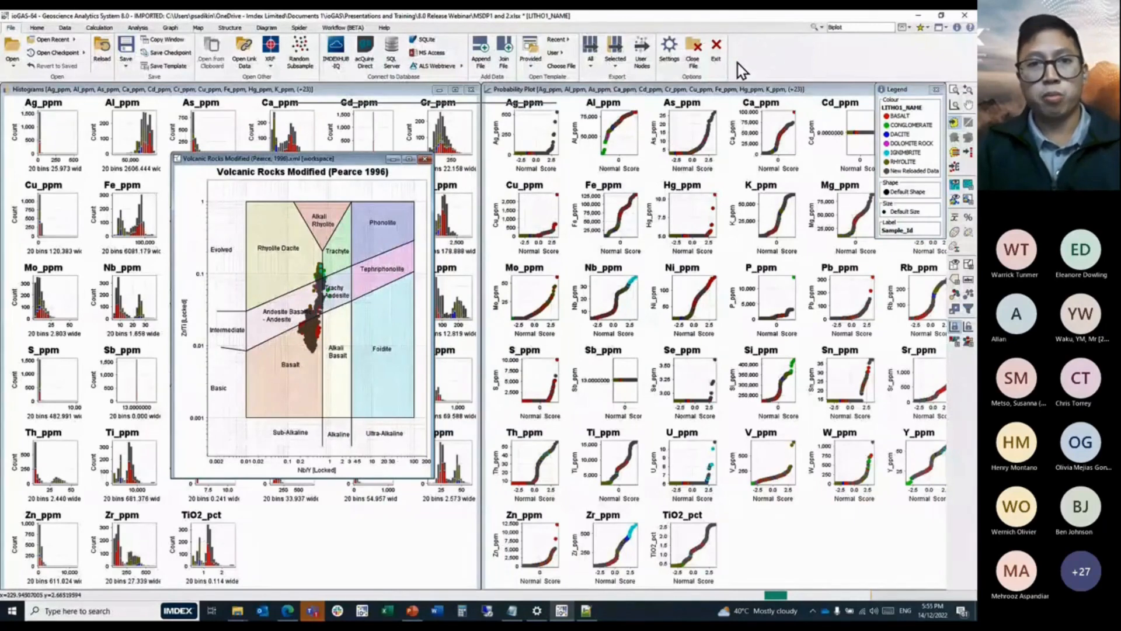
Open the recent MSDP Test workflow 14dec v4 for playback, then reposition and enlarge the Workflow Player window.
left_click(342, 29)
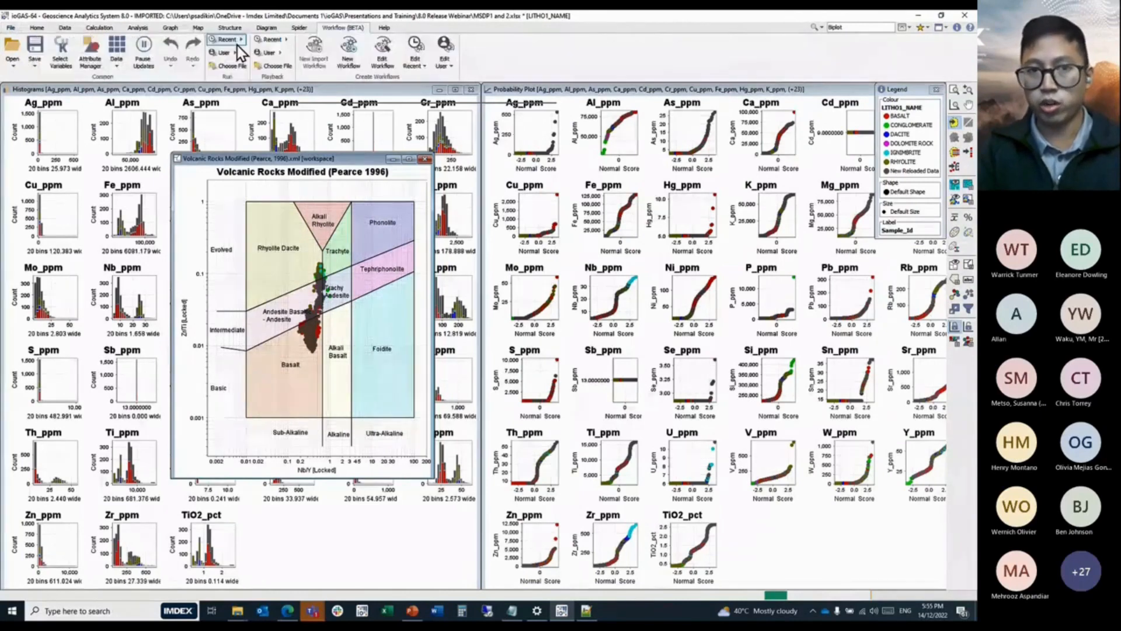
left_click(276, 41)
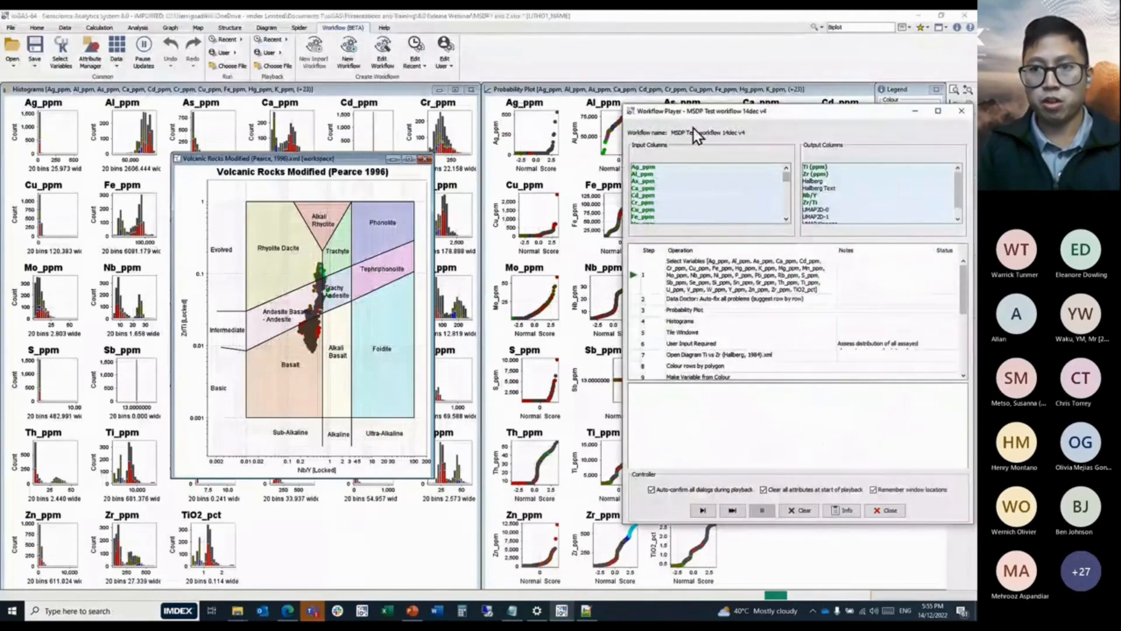
left_click_drag(677, 116, 522, 104)
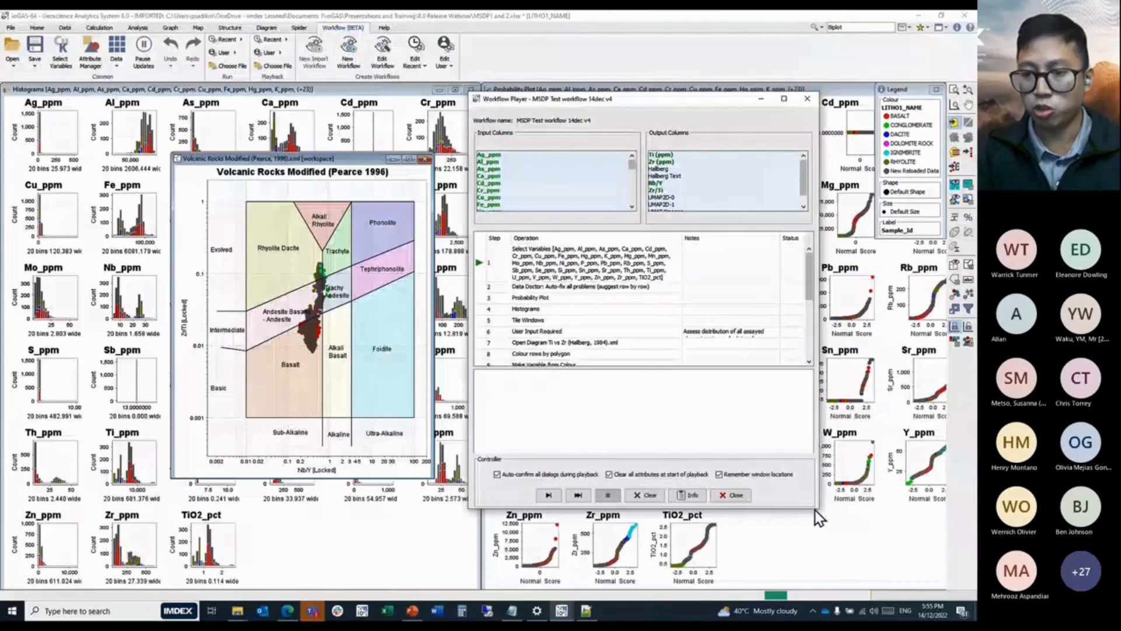
left_click_drag(819, 508, 870, 577)
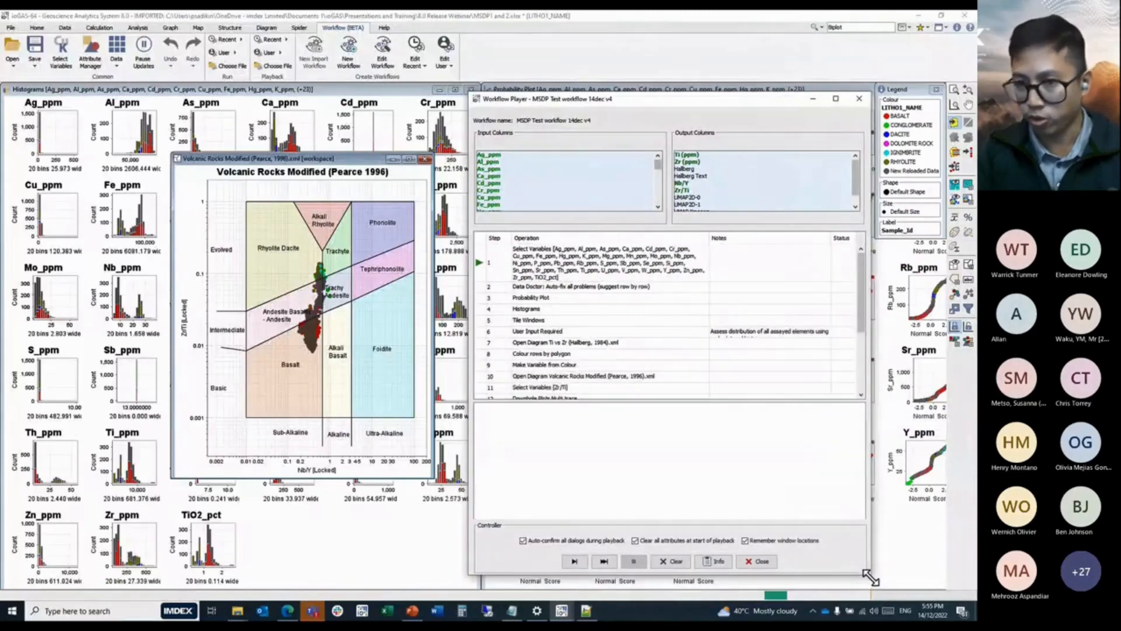
Play the workflow one operation at a time from Select Variables through Tile Windows and acknowledge the User Input Required message.
left_click(573, 562)
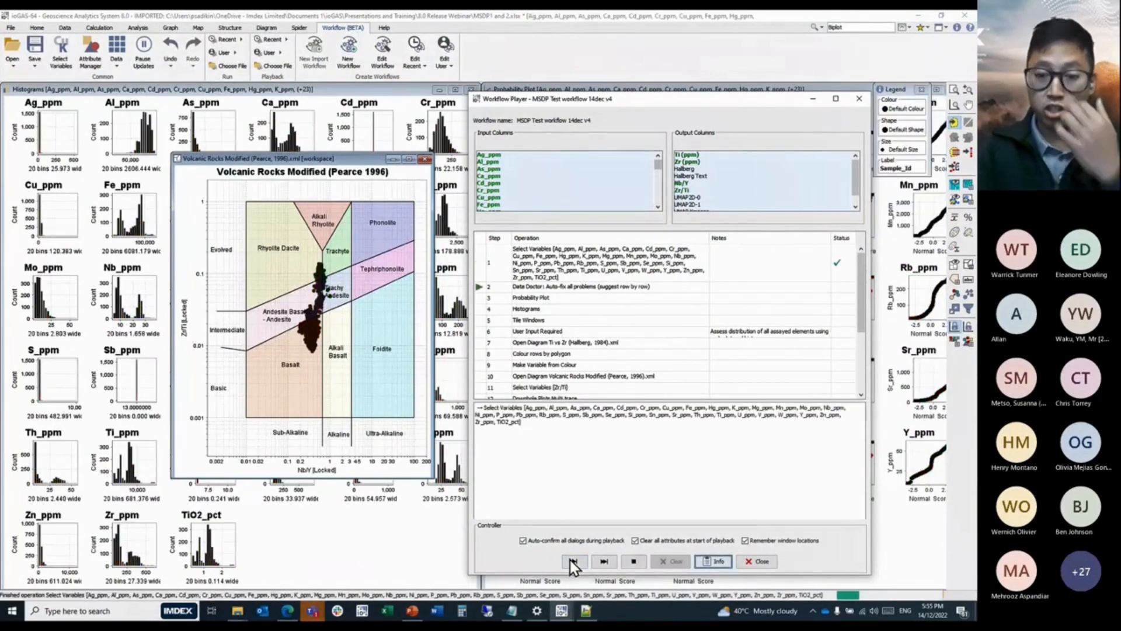
left_click(572, 562)
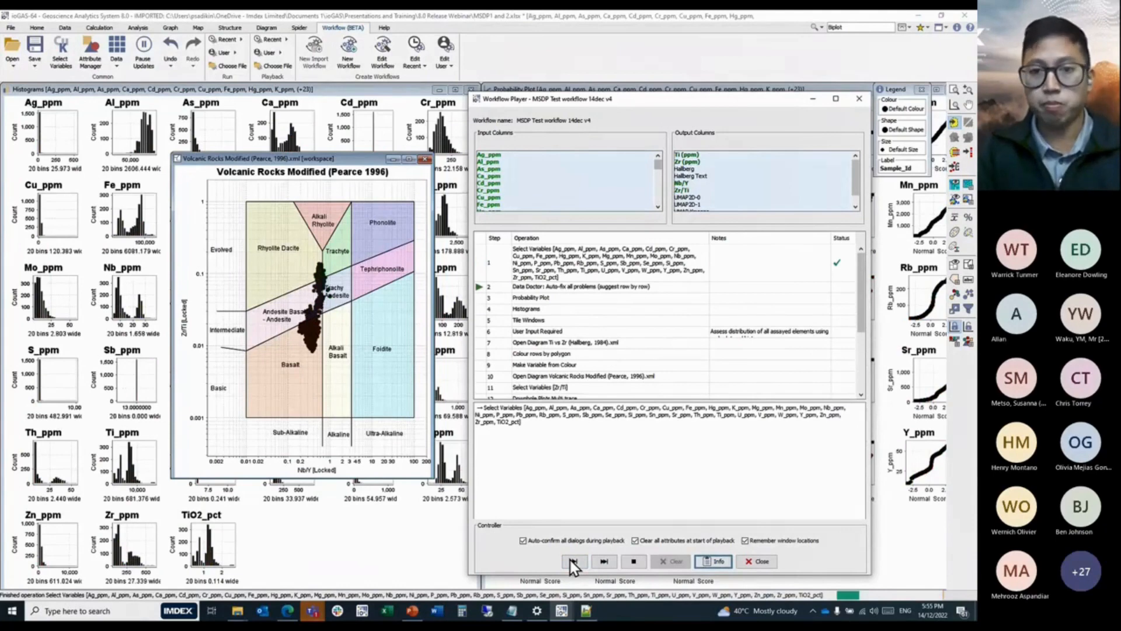
left_click(573, 562)
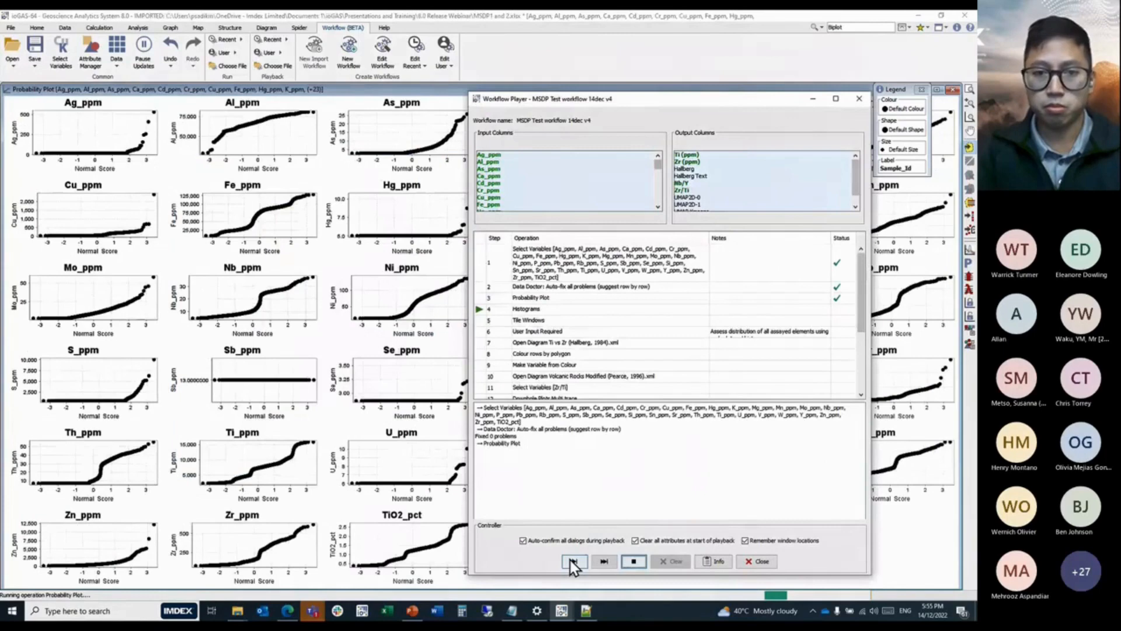
left_click(573, 562)
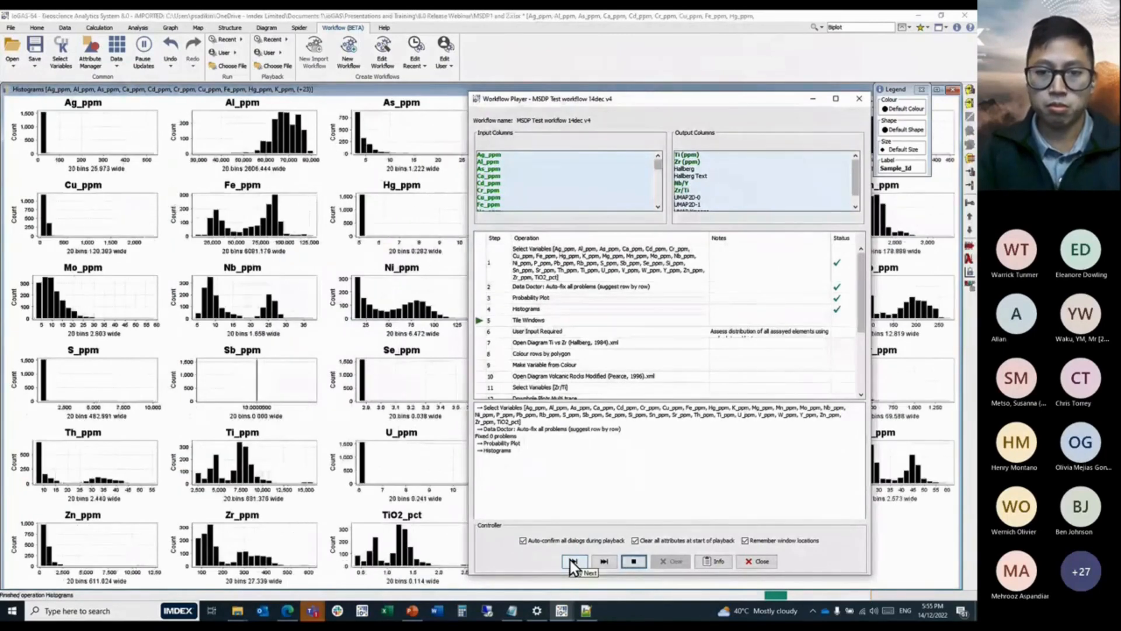
left_click(571, 560)
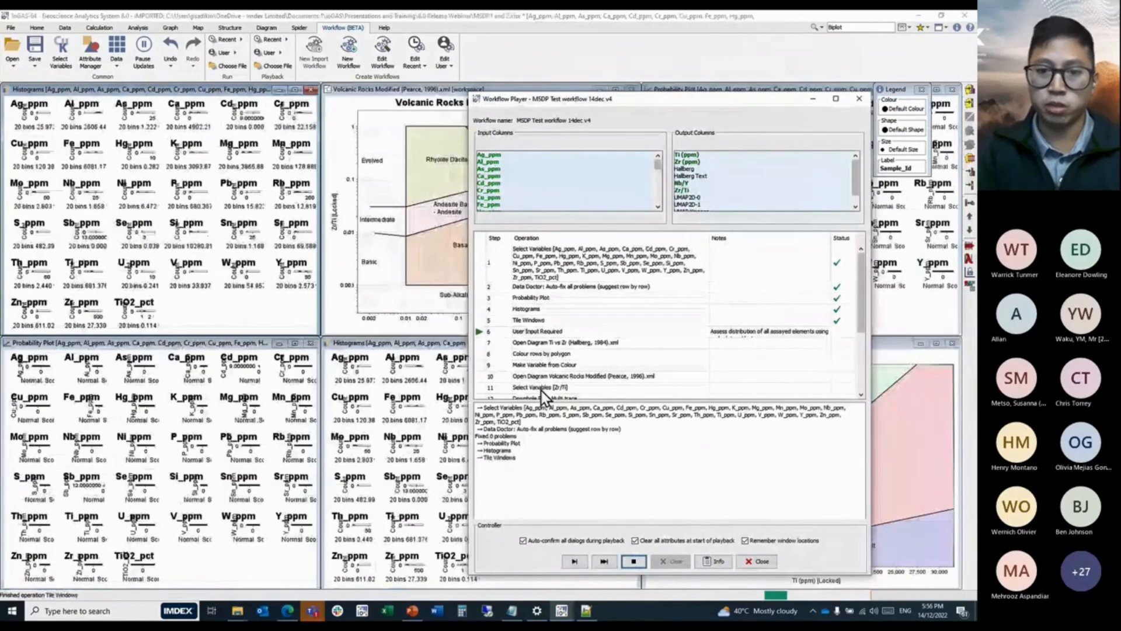
left_click(572, 562)
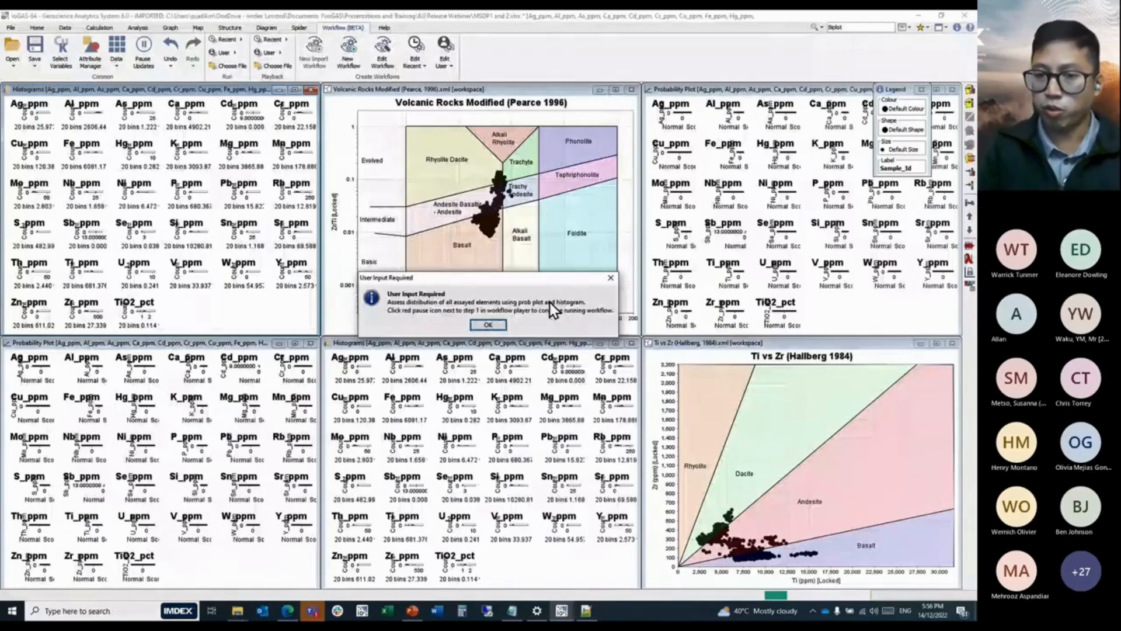
left_click(487, 325)
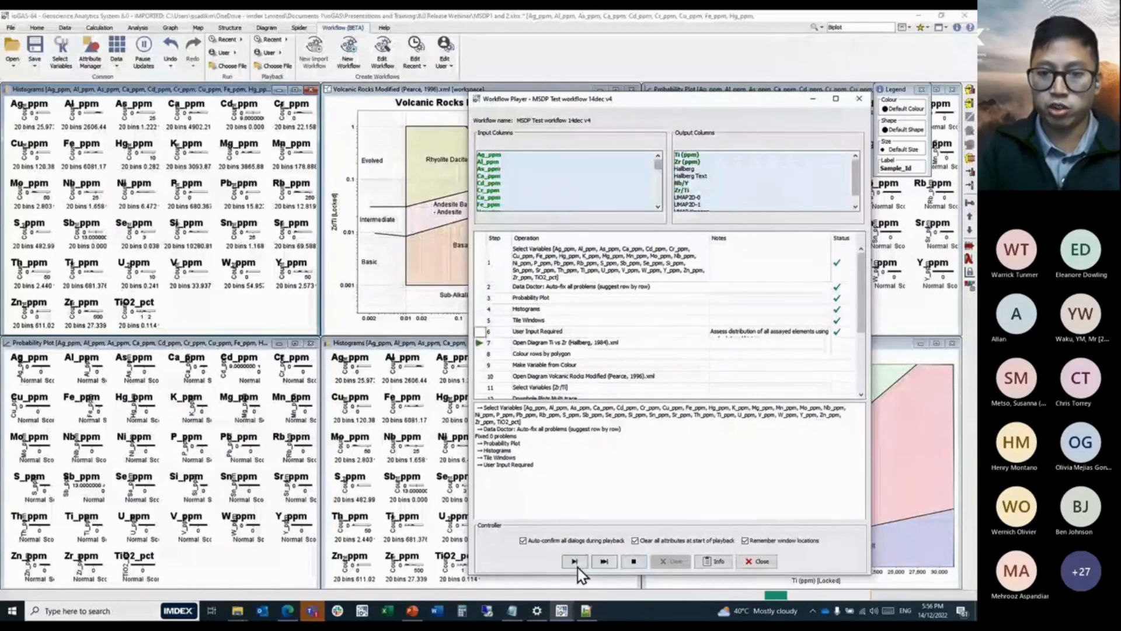
Step through opening the Ti vs Zr (Hallberg, 1984) diagram and colouring rows by polygon, then run all remaining workflow operations.
left_click(575, 561)
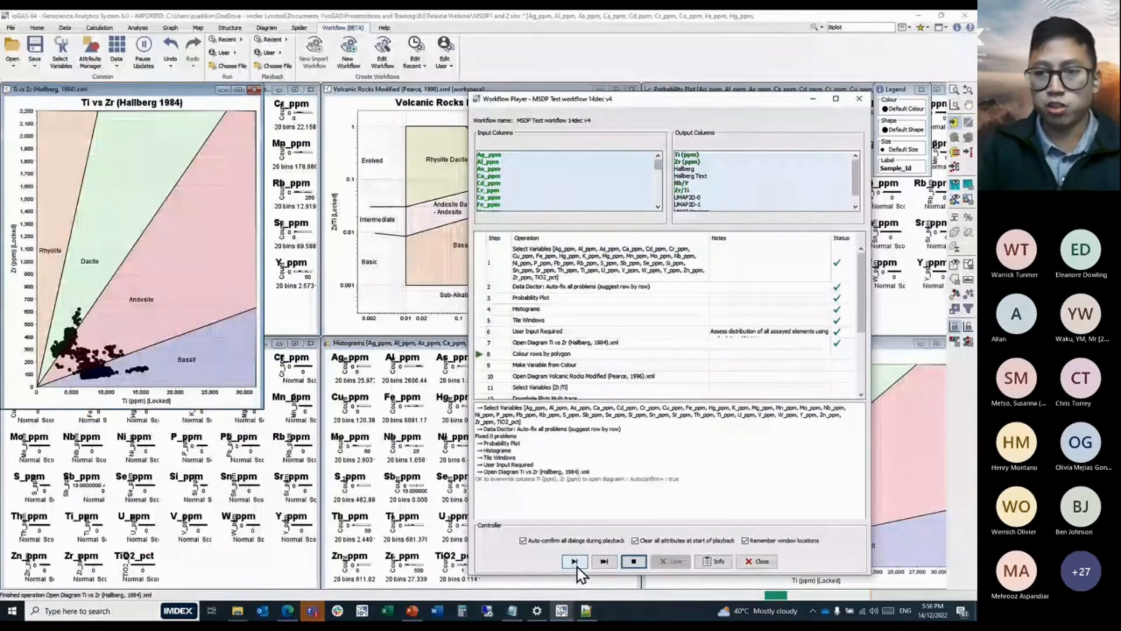
left_click(575, 561)
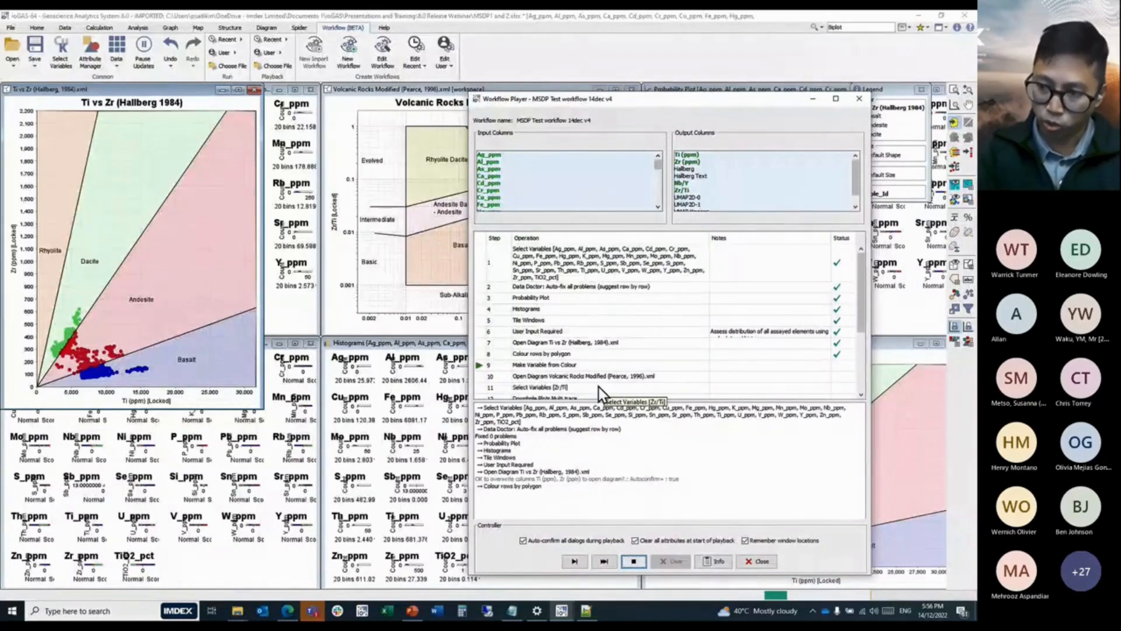
scroll(599, 387, "down", 3)
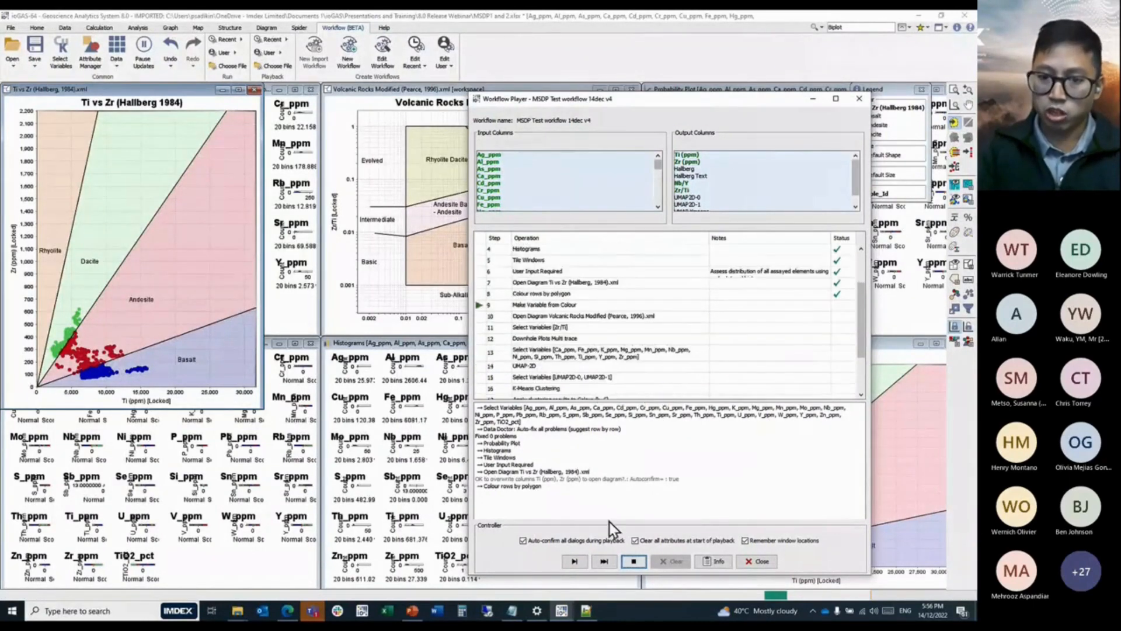
left_click(606, 564)
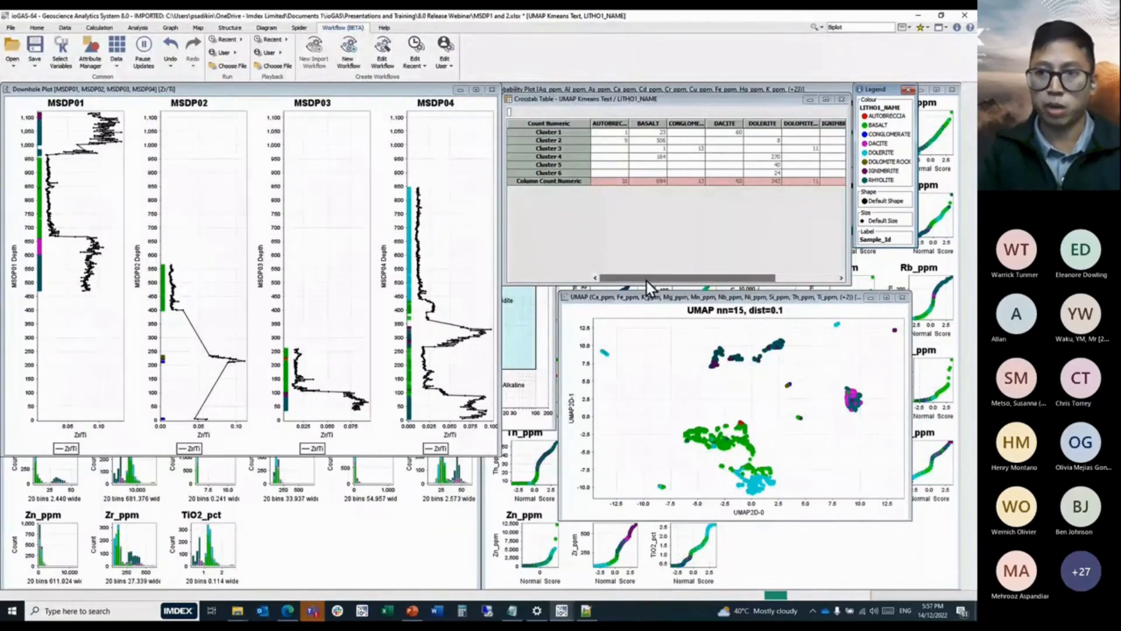
Examine the RHYOLITE counts for Clusters 1, 3 and 5 and the DOLERITE counts for Clusters 4 to 6 by selecting their crosstab cells.
left_click_drag(646, 282, 759, 268)
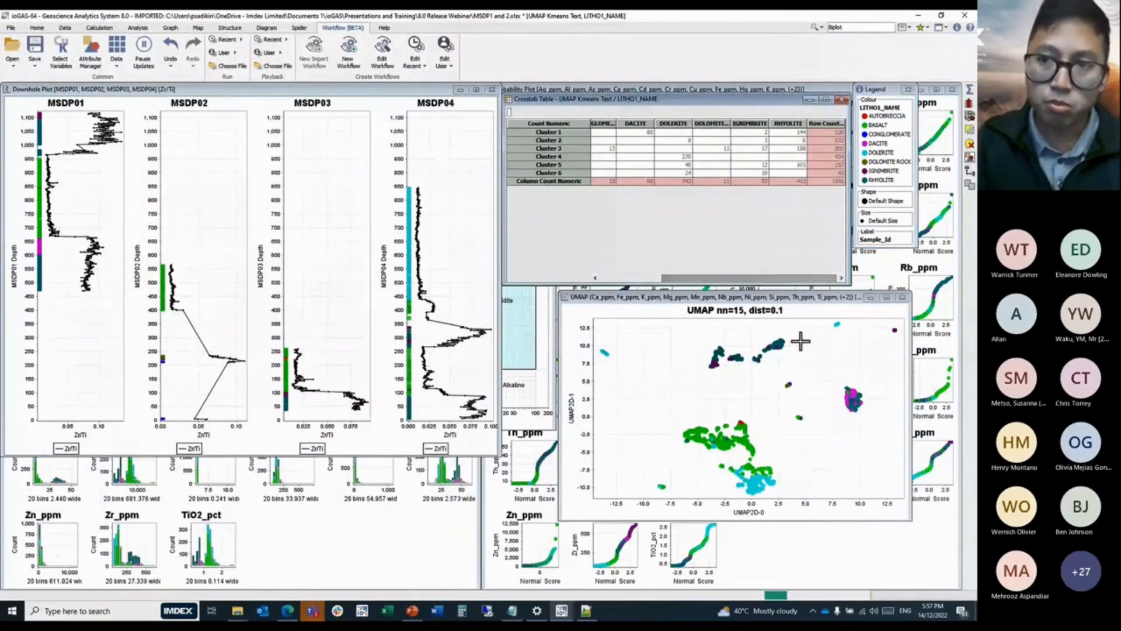
left_click(793, 135)
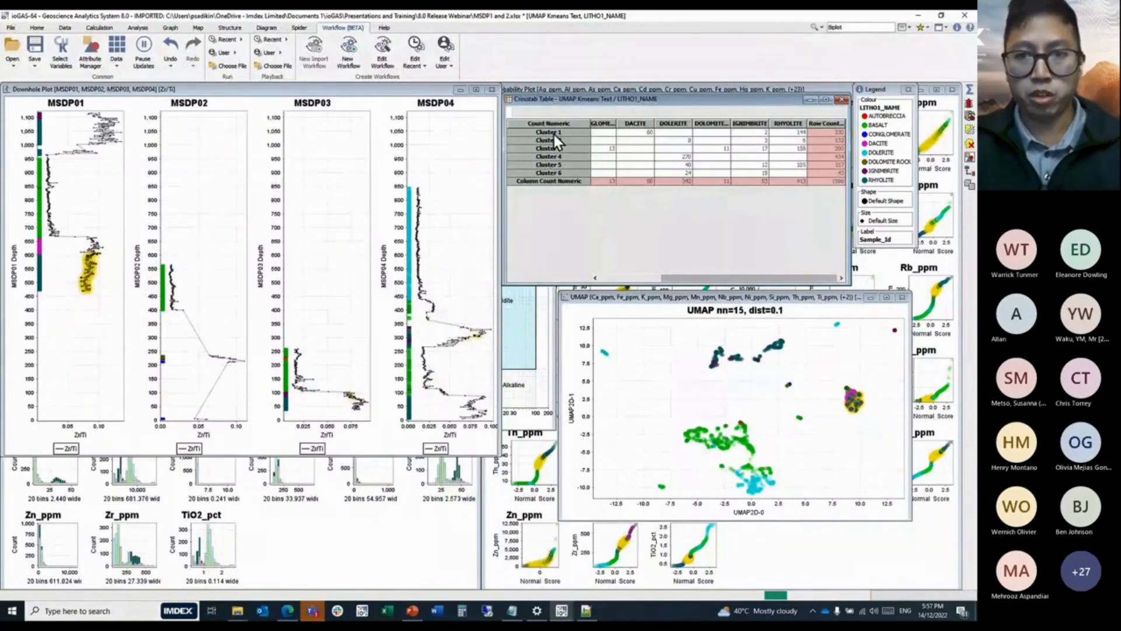
left_click(798, 150)
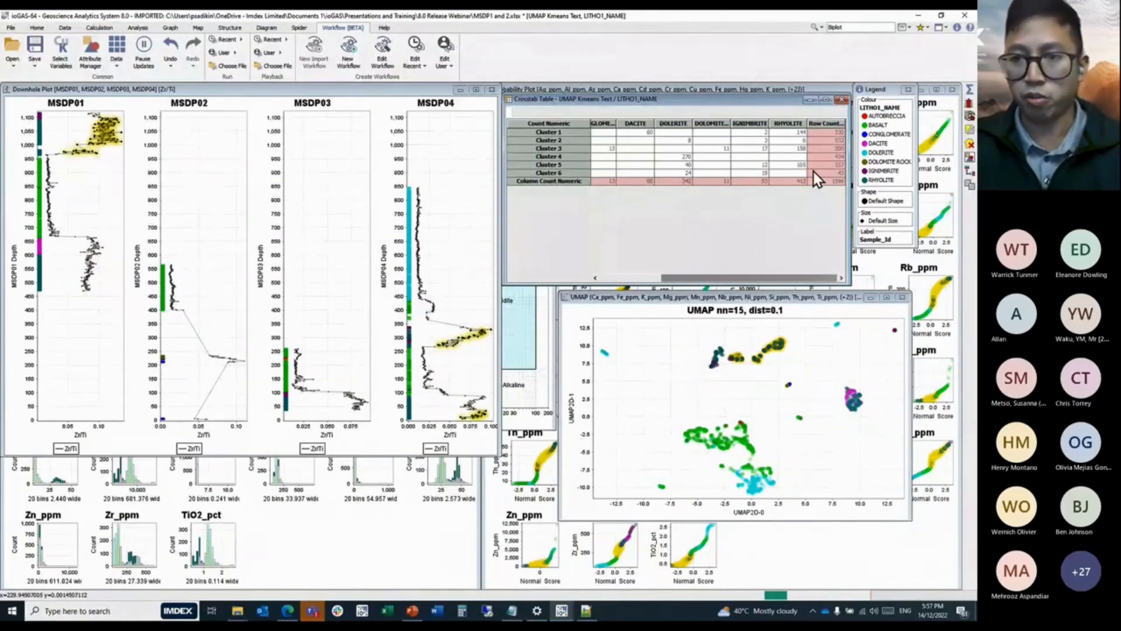
left_click(799, 166)
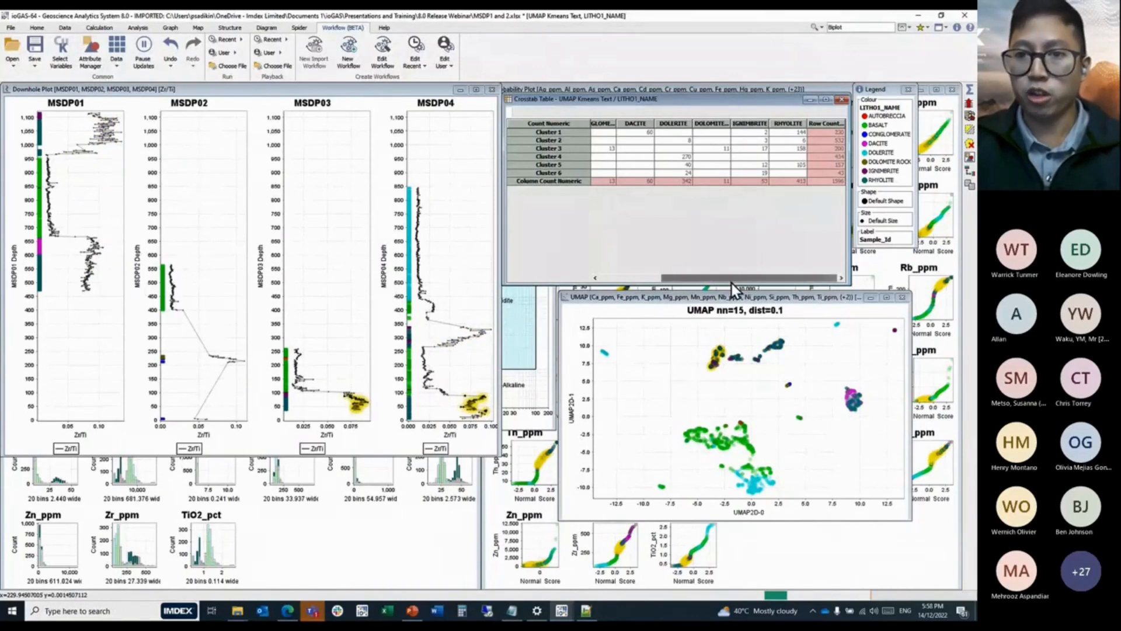
left_click(685, 159)
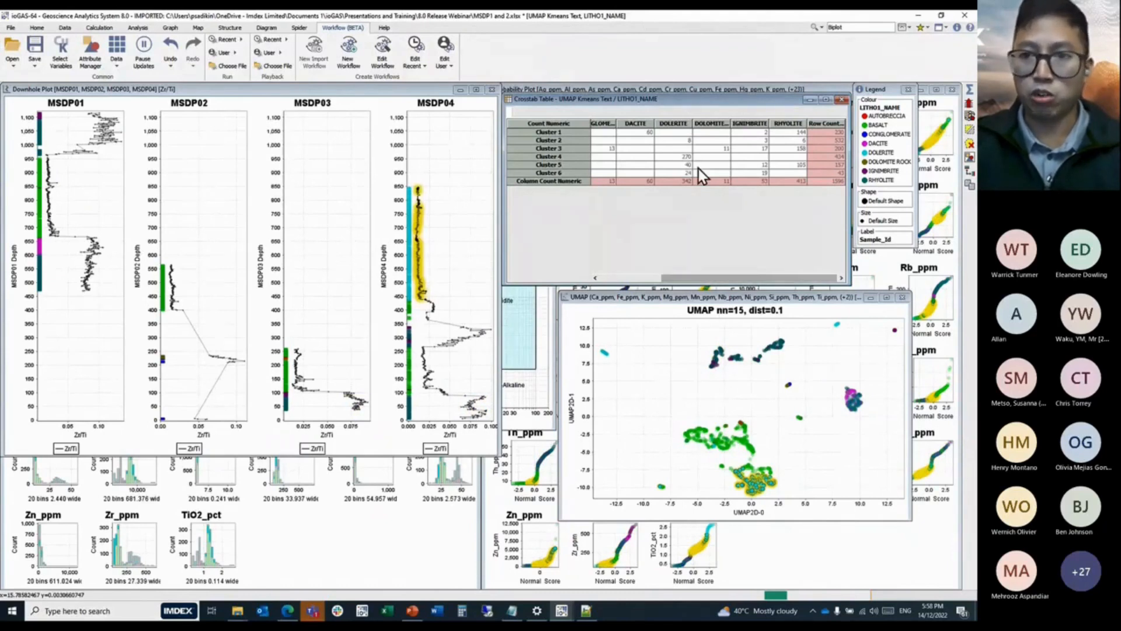
left_click(689, 164)
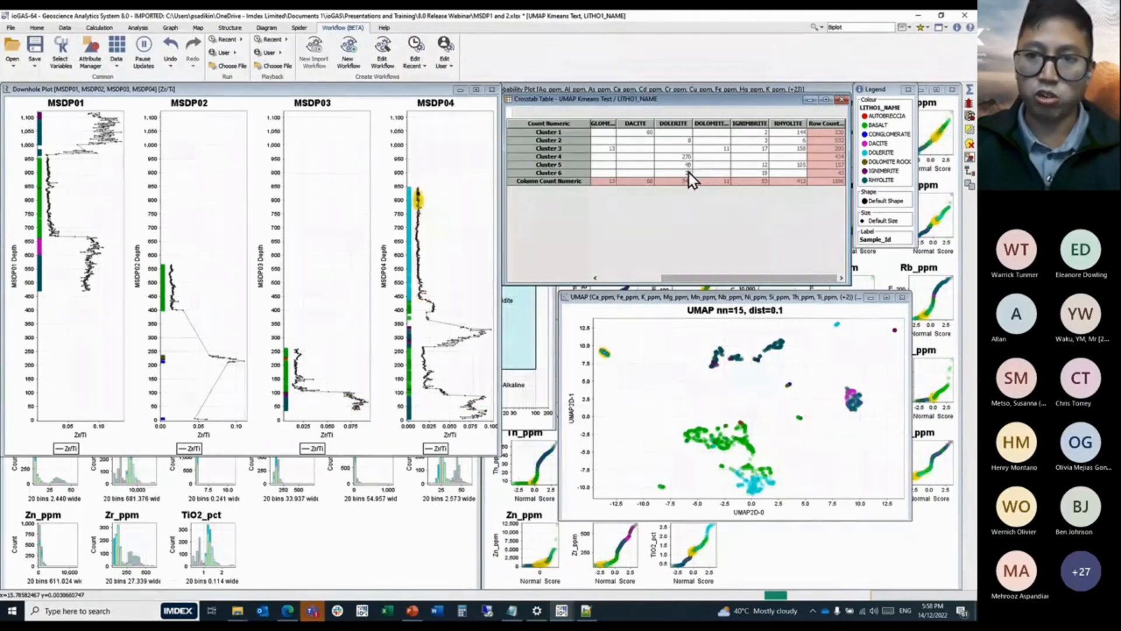
left_click(689, 175)
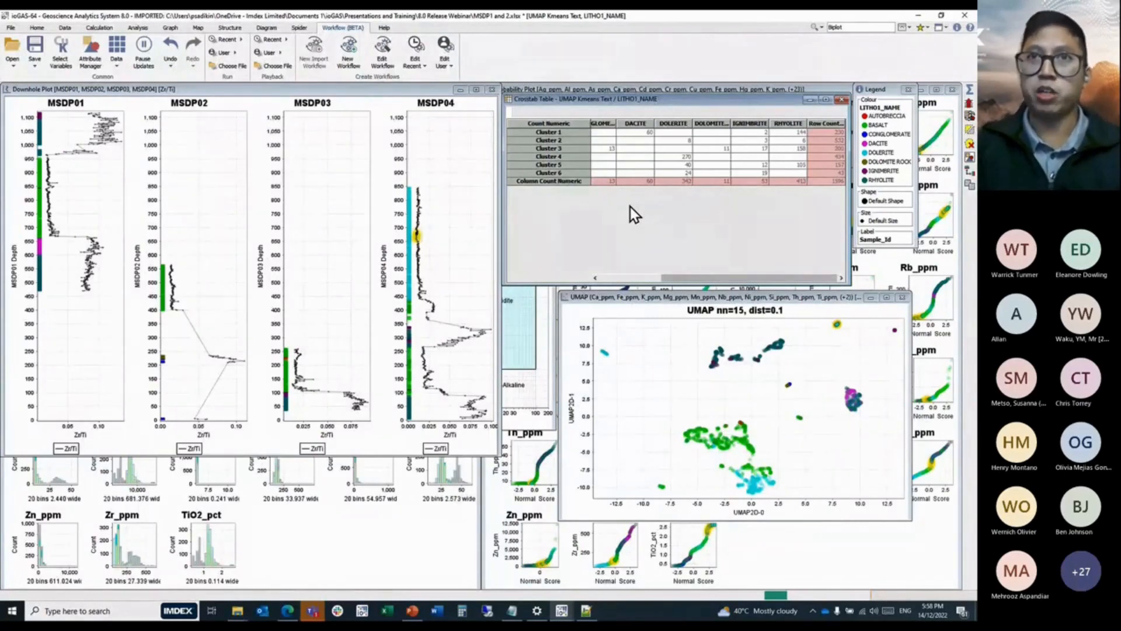
Switch to the PowerPoint presentation and show slide 7, Automated Workflows – Worked Example.
left_click(412, 611)
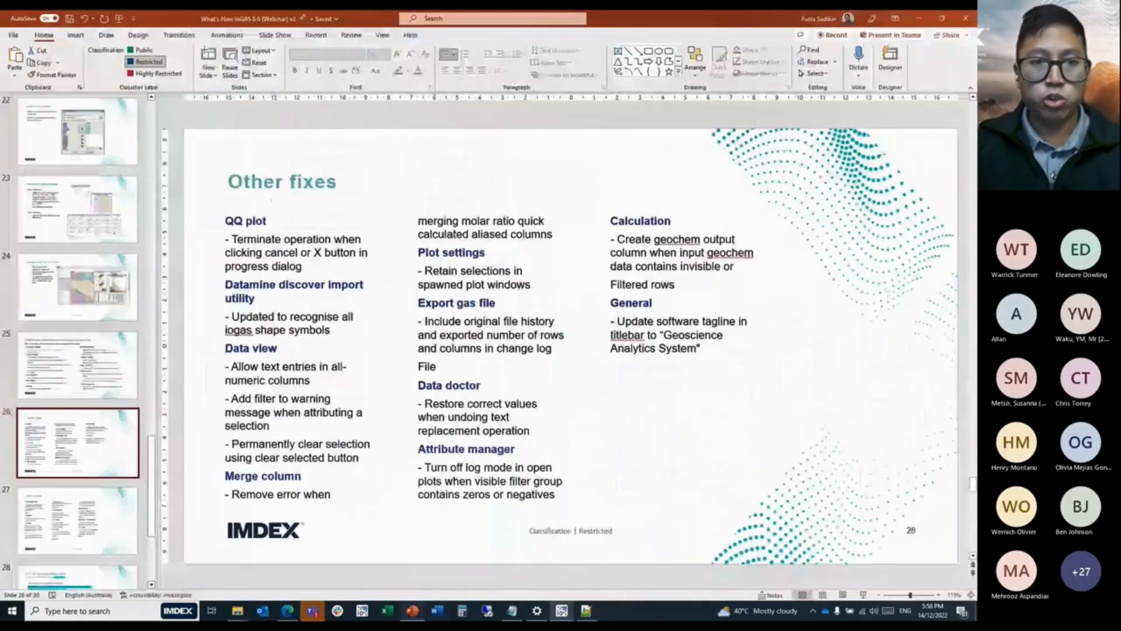
scroll(47, 335, "up", 5)
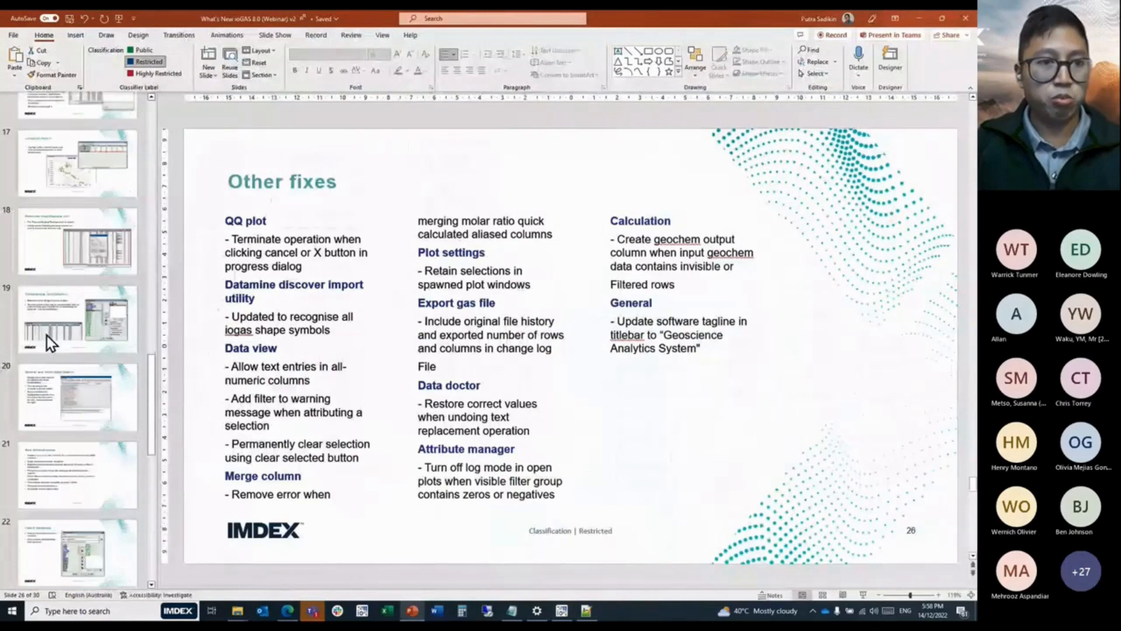
scroll(47, 336, "up", 13)
left_click(65, 433)
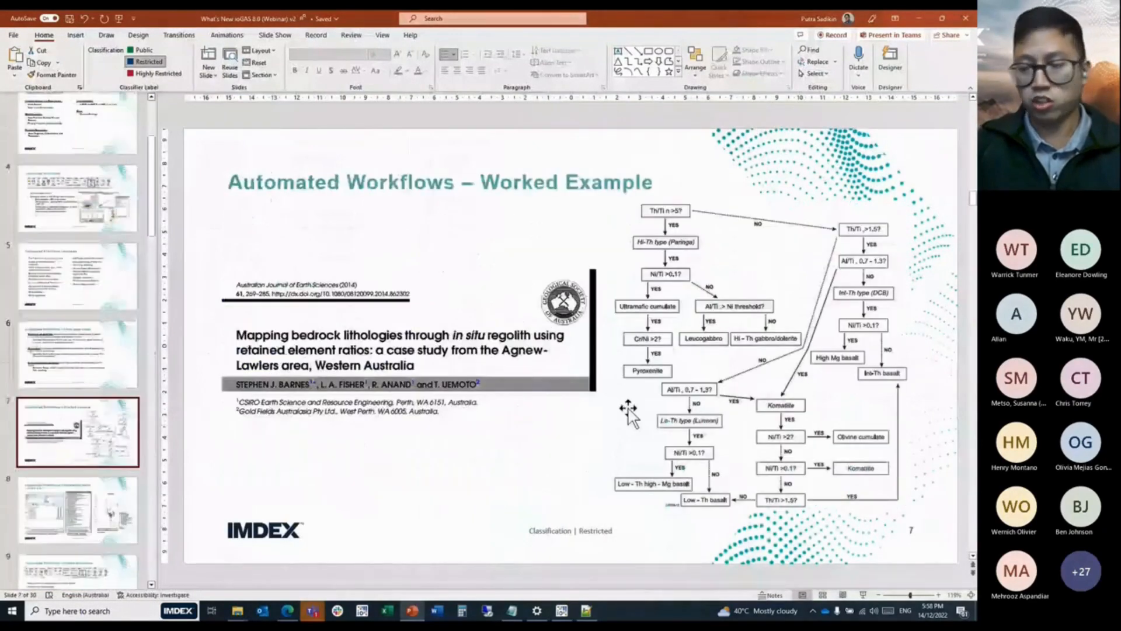
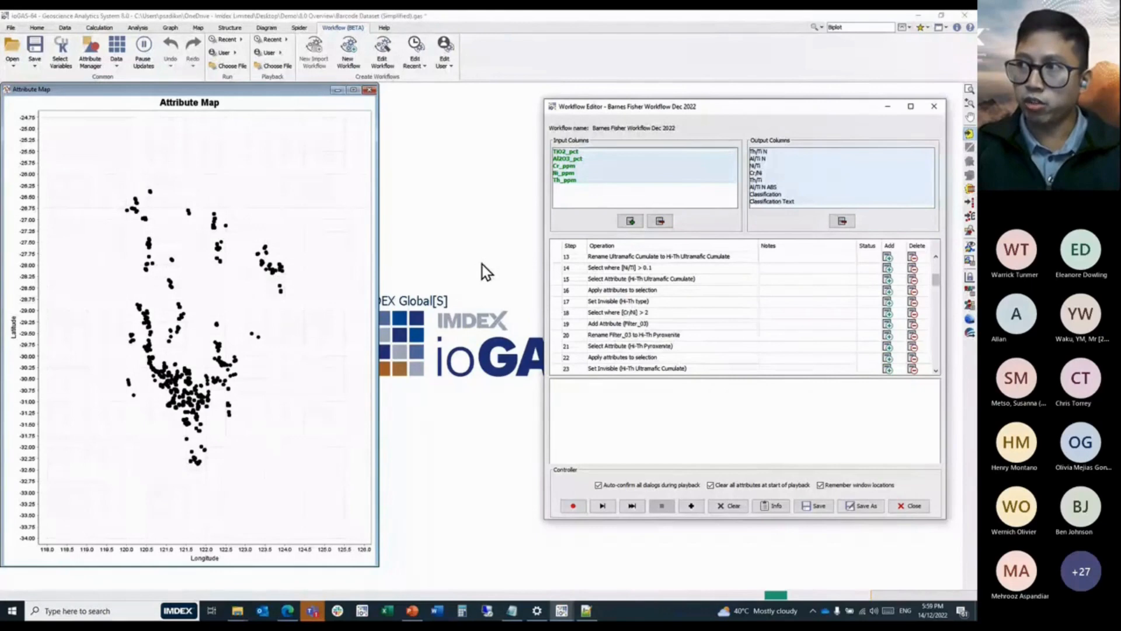
Open the data table of the Barcode Dataset (Simplified) in ioGAS and examine its columns.
left_click(117, 50)
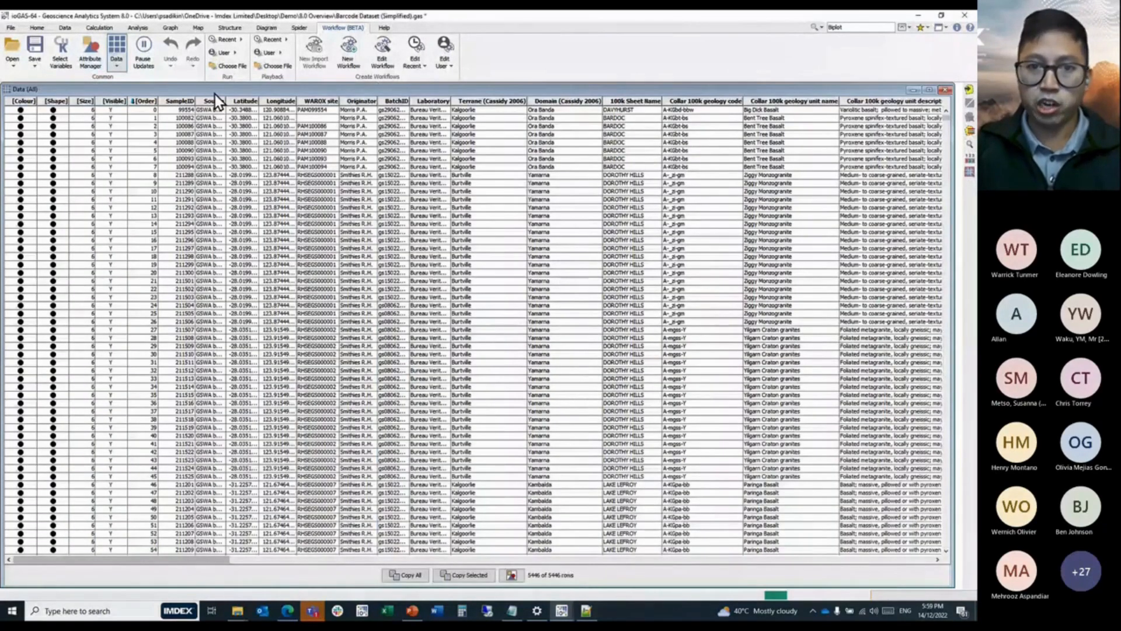
key("ctrl+f")
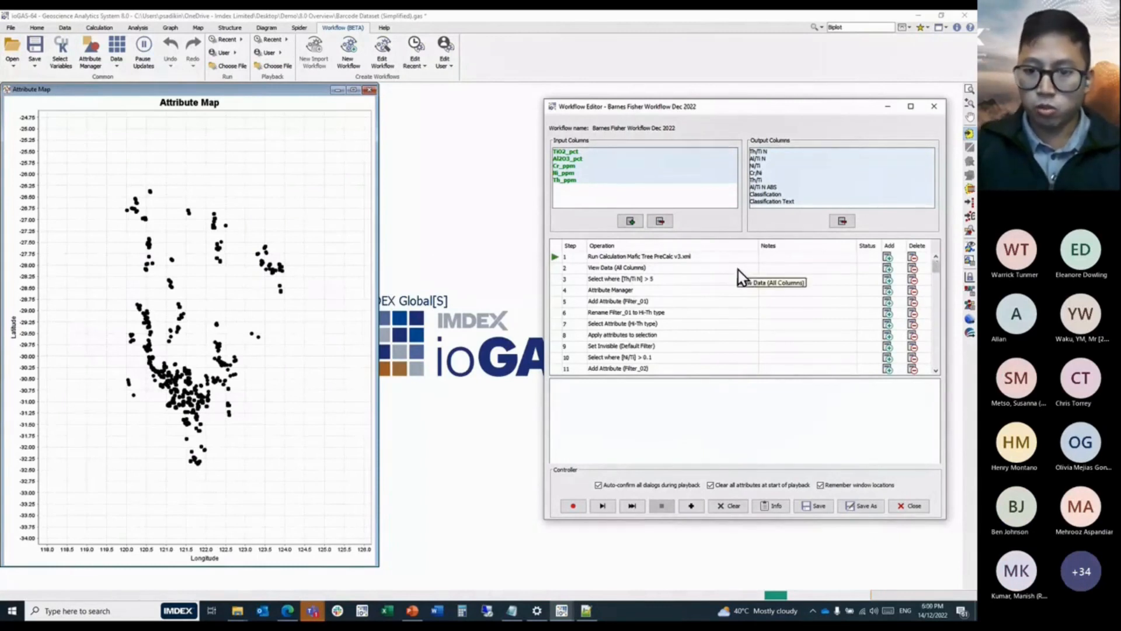
Run all operations of Barnes Fisher Workflow Dec 2022 and decline the prompt to keep drawing.
left_click(632, 509)
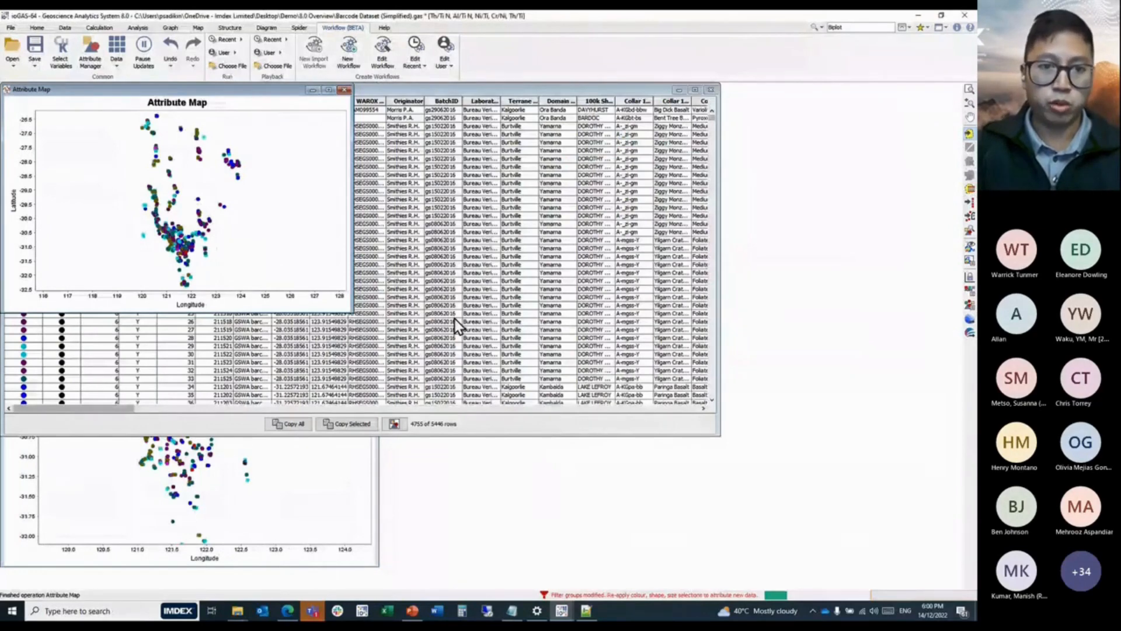
left_click(455, 318)
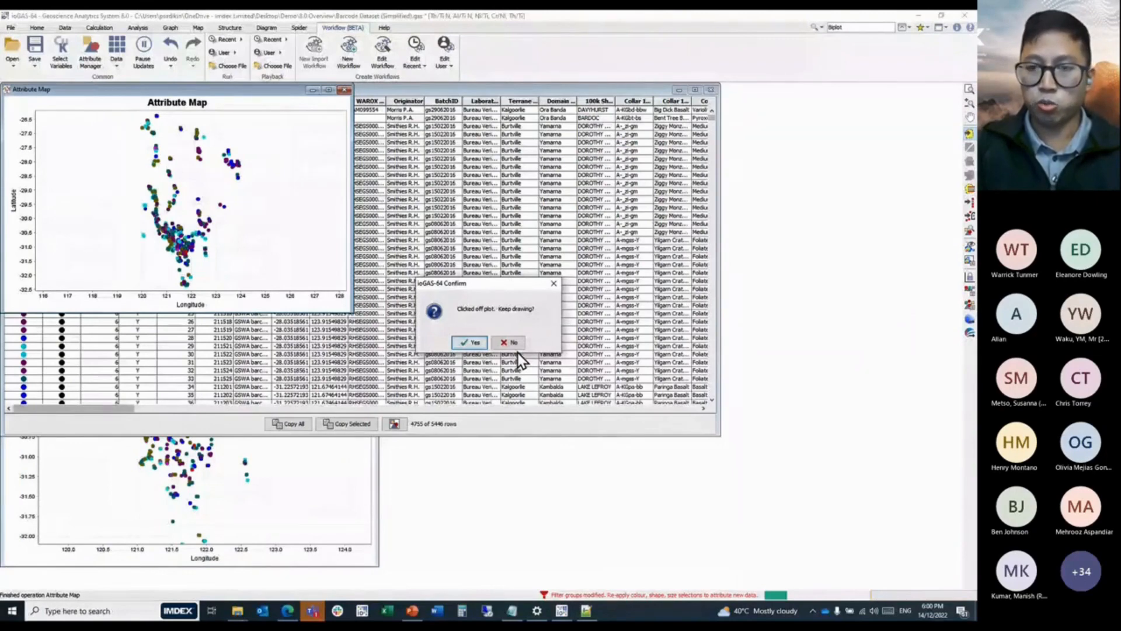
left_click(513, 345)
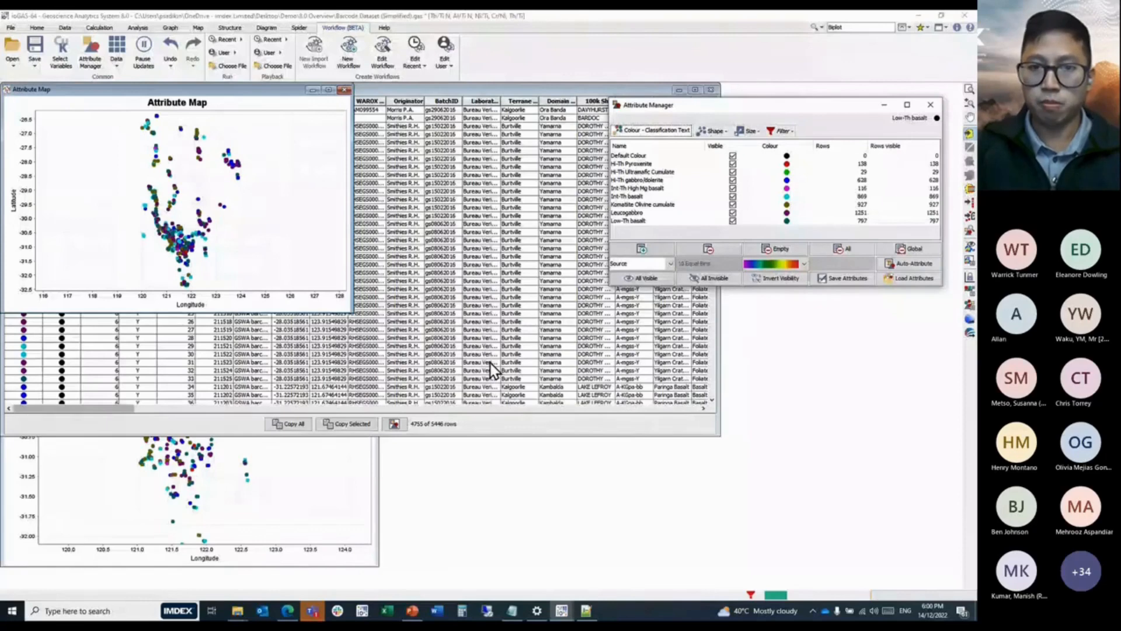
Compare the classification groups with the flowchart on the PowerPoint slide, then return to ioGAS and enlarge the front Attribute Map window.
key("alt+Tab")
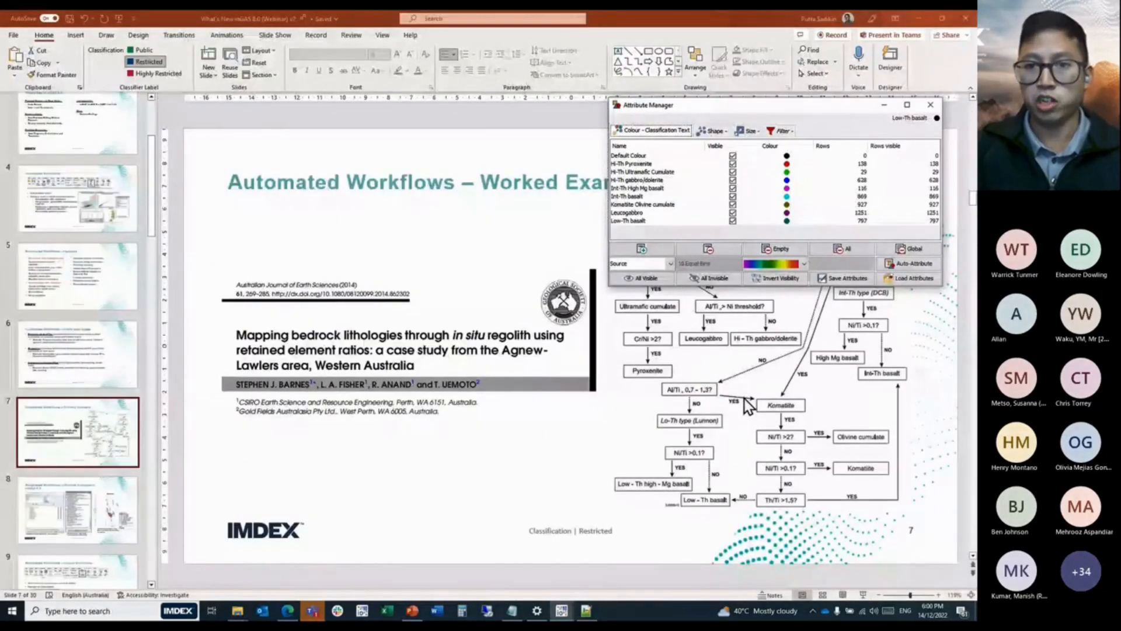
key("alt+Tab")
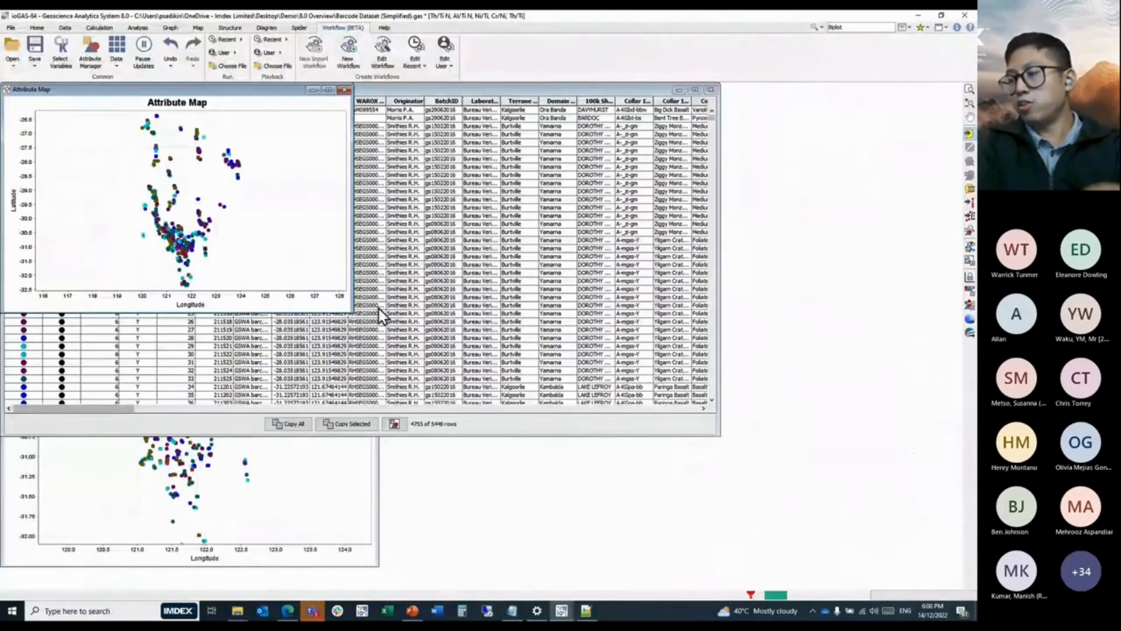
left_click_drag(353, 313, 510, 524)
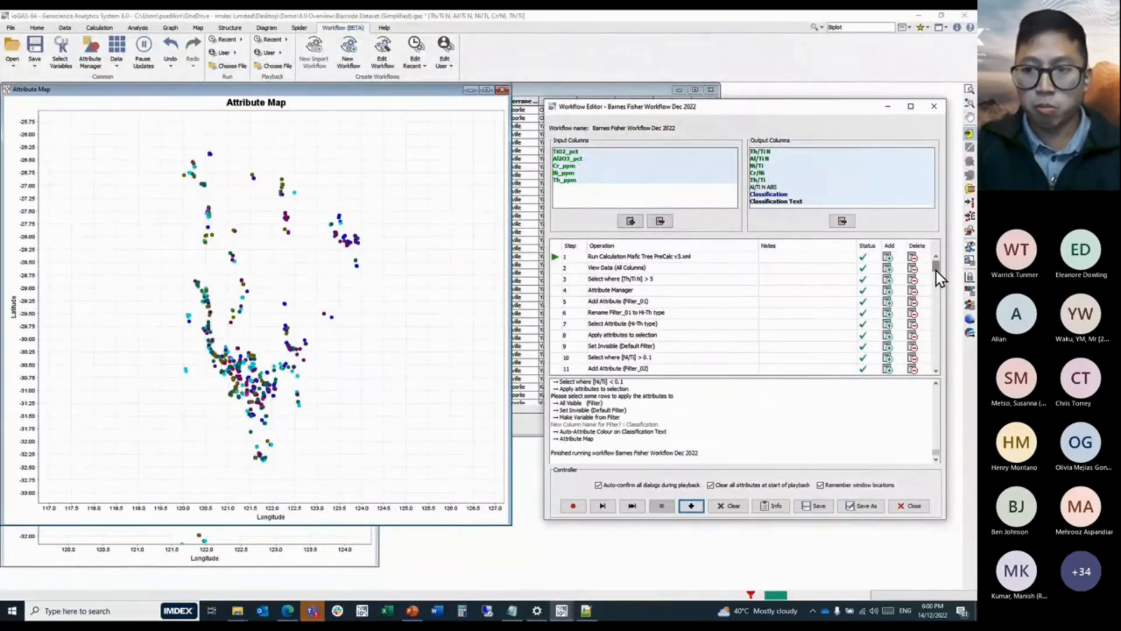
Start recording at the end of the workflow and create variable maps for Th/Ti N, Al/Ti N, Ni/Ti, Cr/Ni and Th/Ti.
left_click(573, 508)
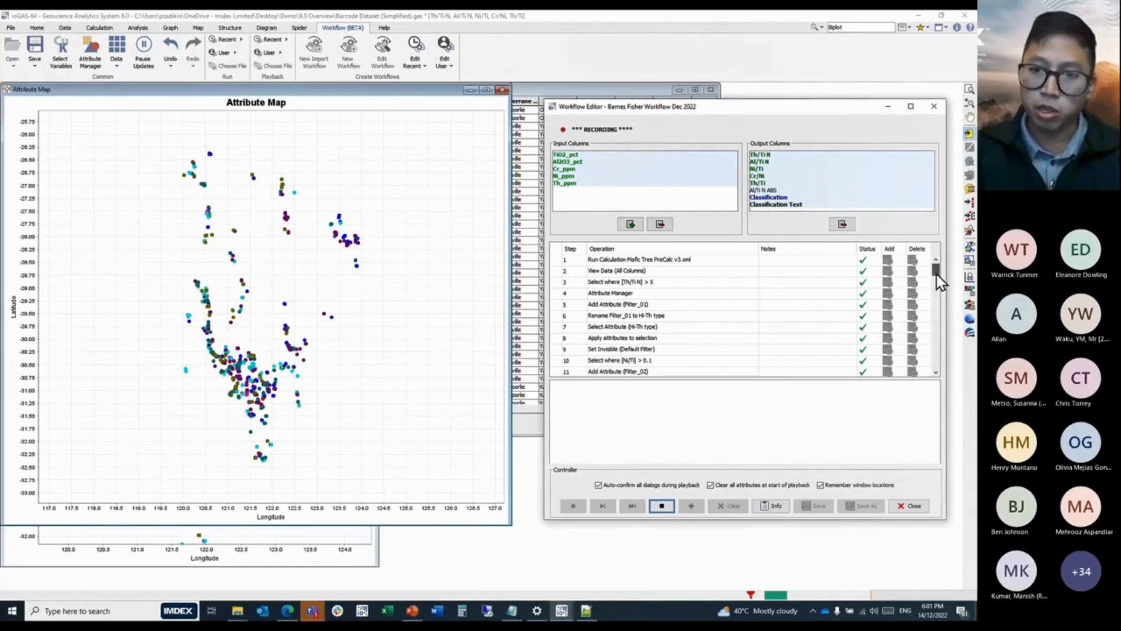
left_click_drag(941, 271, 933, 388)
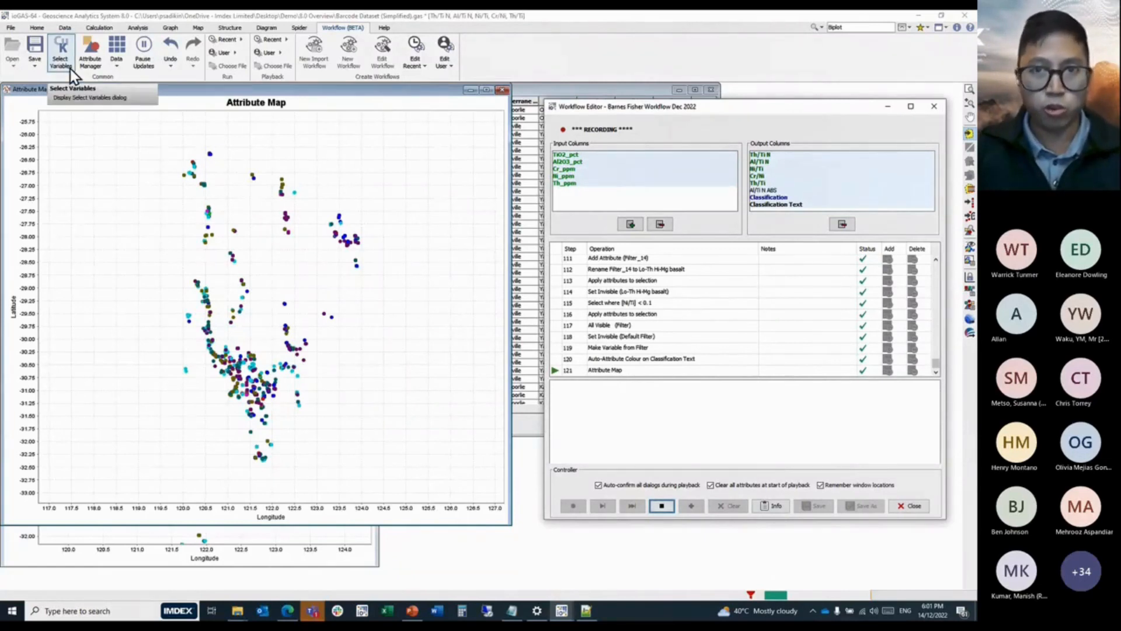
left_click(198, 28)
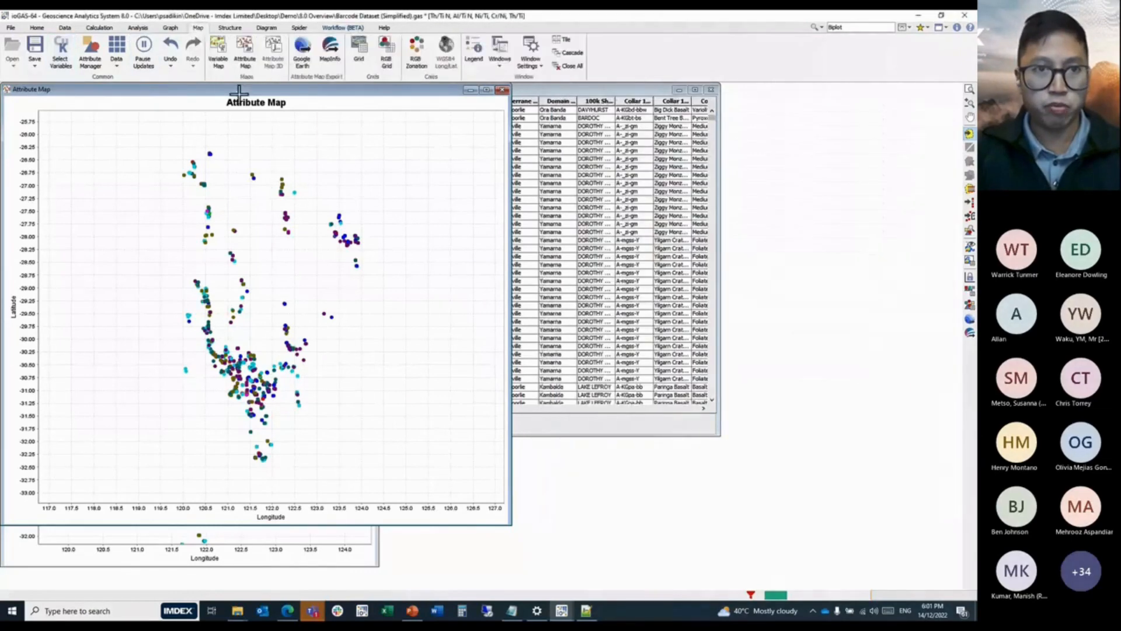
left_click(222, 58)
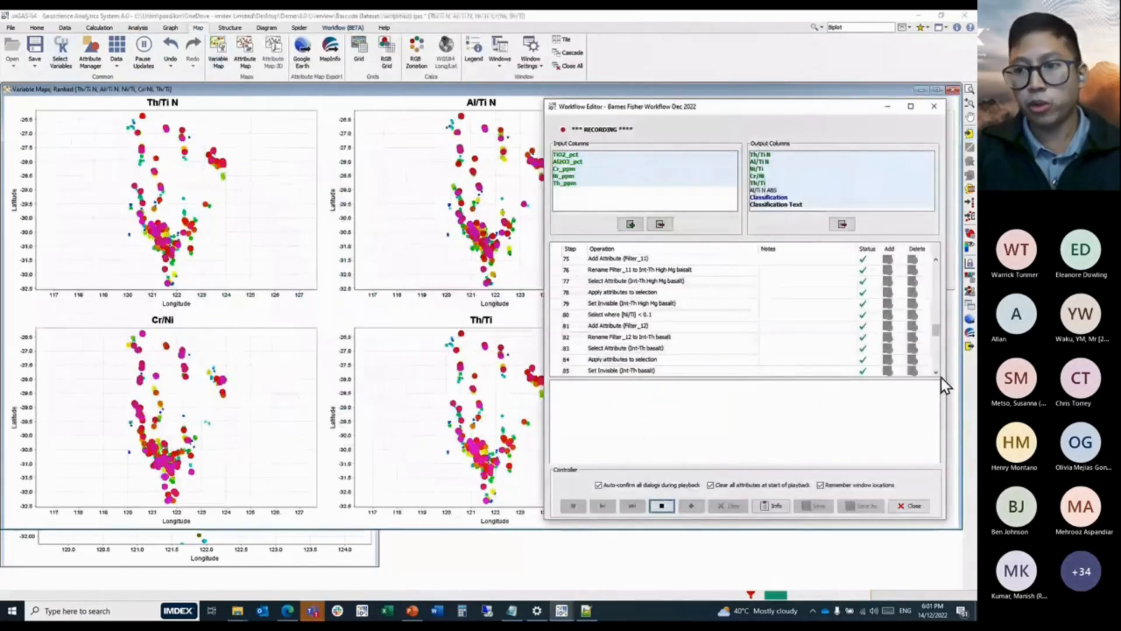
Export the variable maps as ioGAS-64 files named Barcode RVM into the 8.0 Release Webinar folder.
left_click(969, 349)
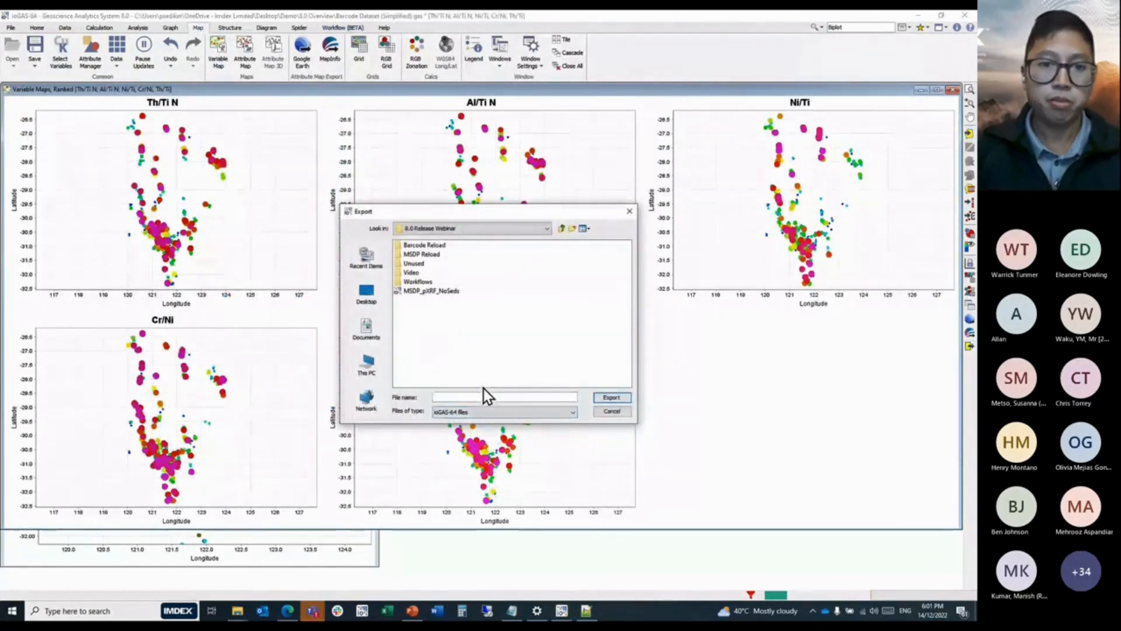
type("Bar")
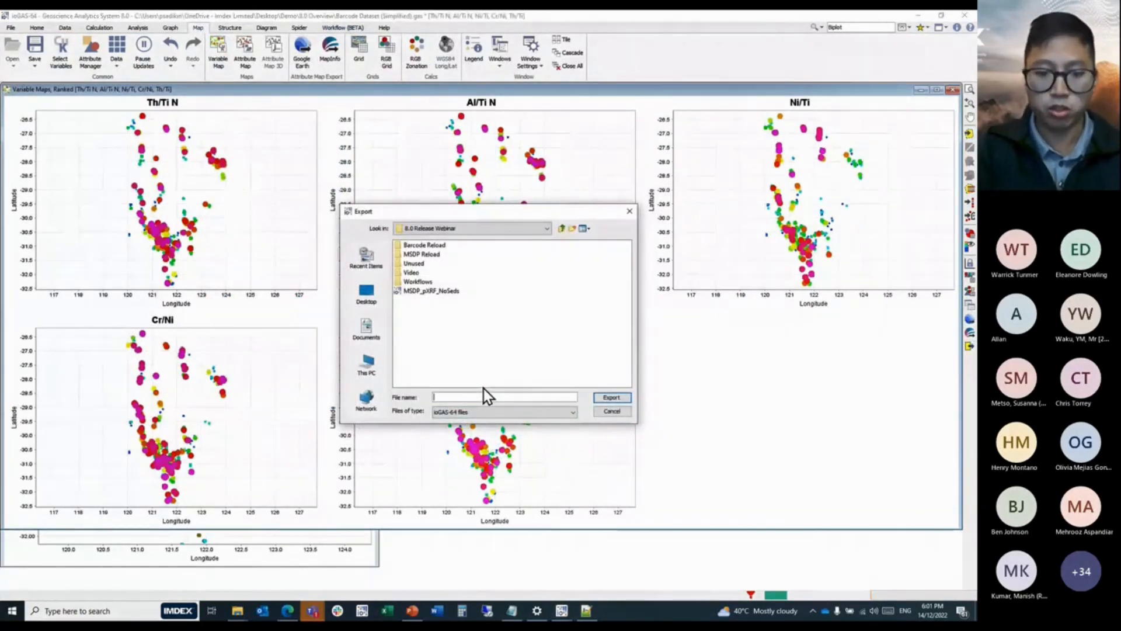
type("code R")
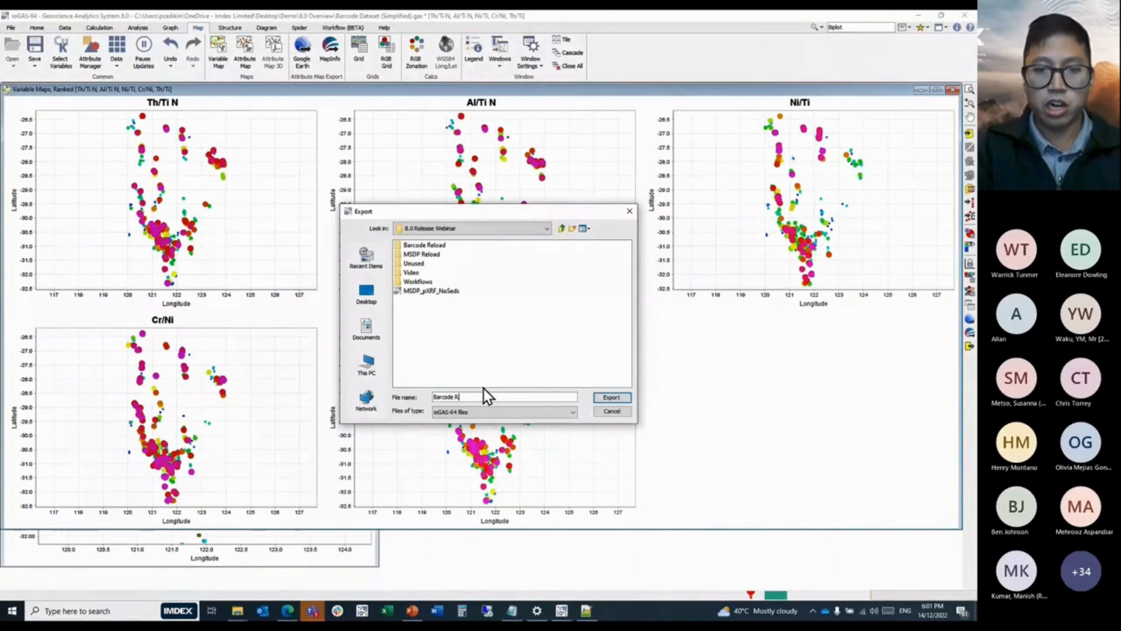
type("VM")
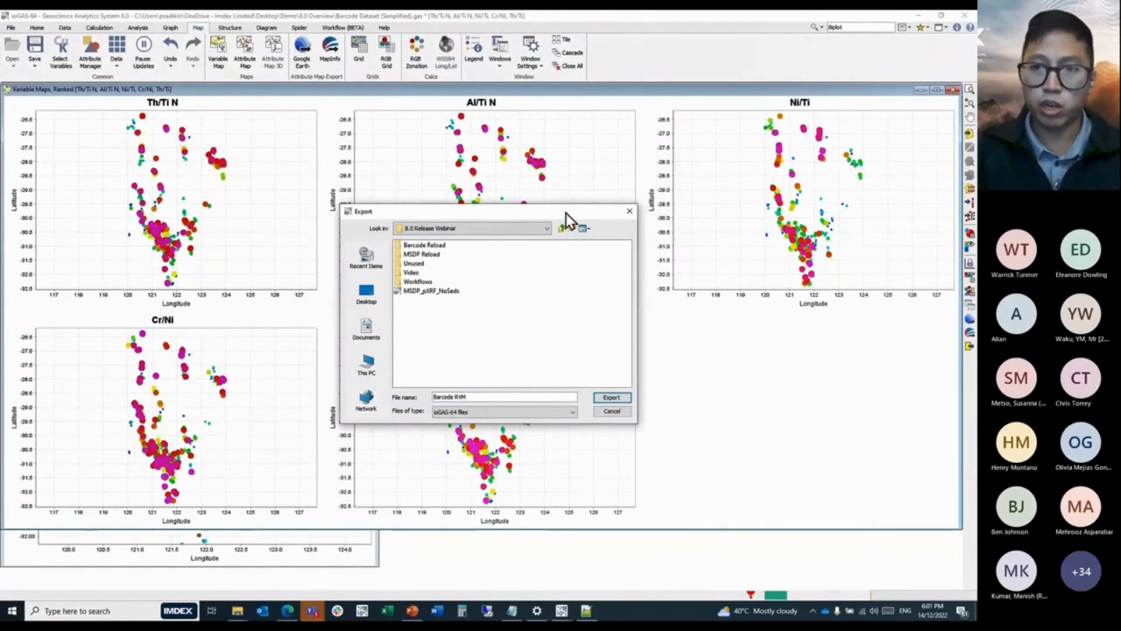
left_click_drag(566, 213, 821, 314)
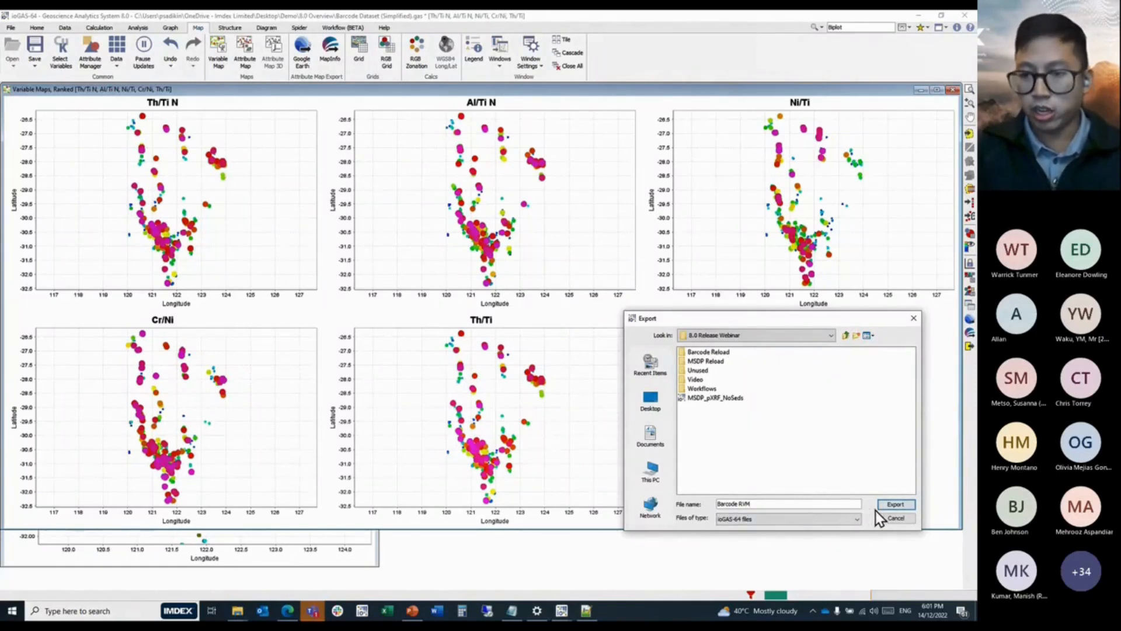
left_click(903, 506)
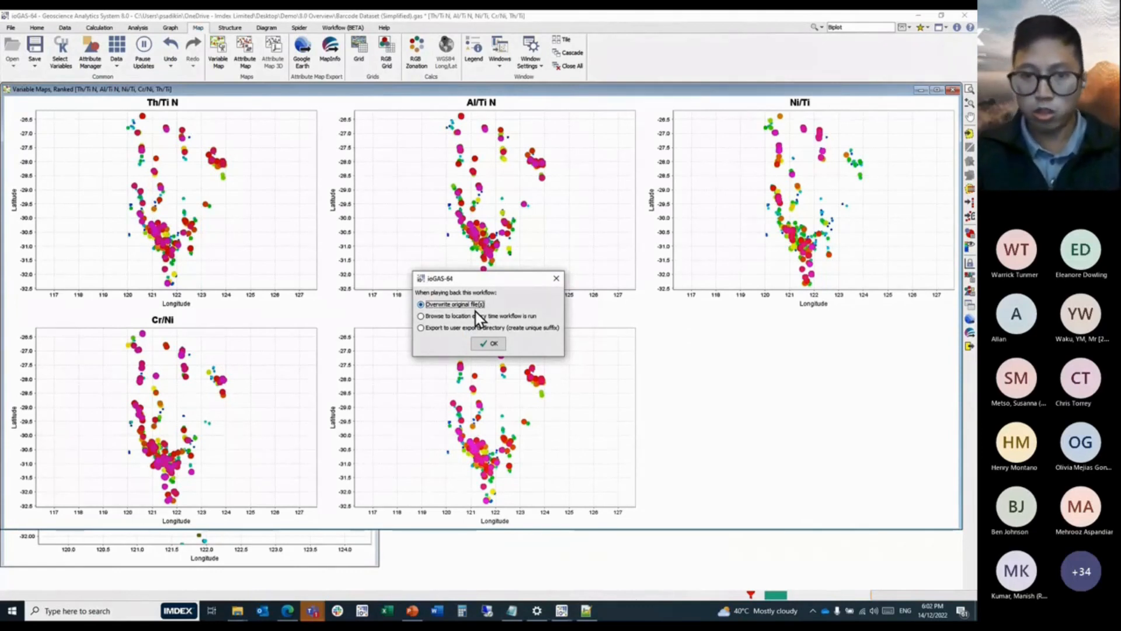
Set workflow playback to export to the user exports directory with a unique suffix, checking the ioGAS Exports folder in File Explorer before confirming.
left_click(474, 330)
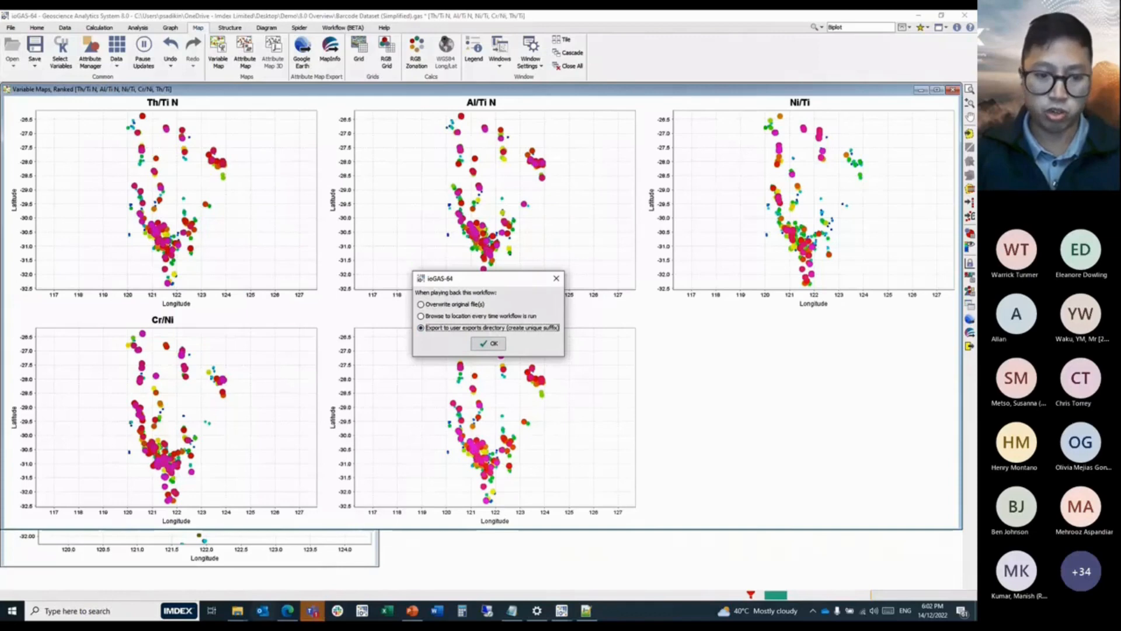
mouse_move(237, 610)
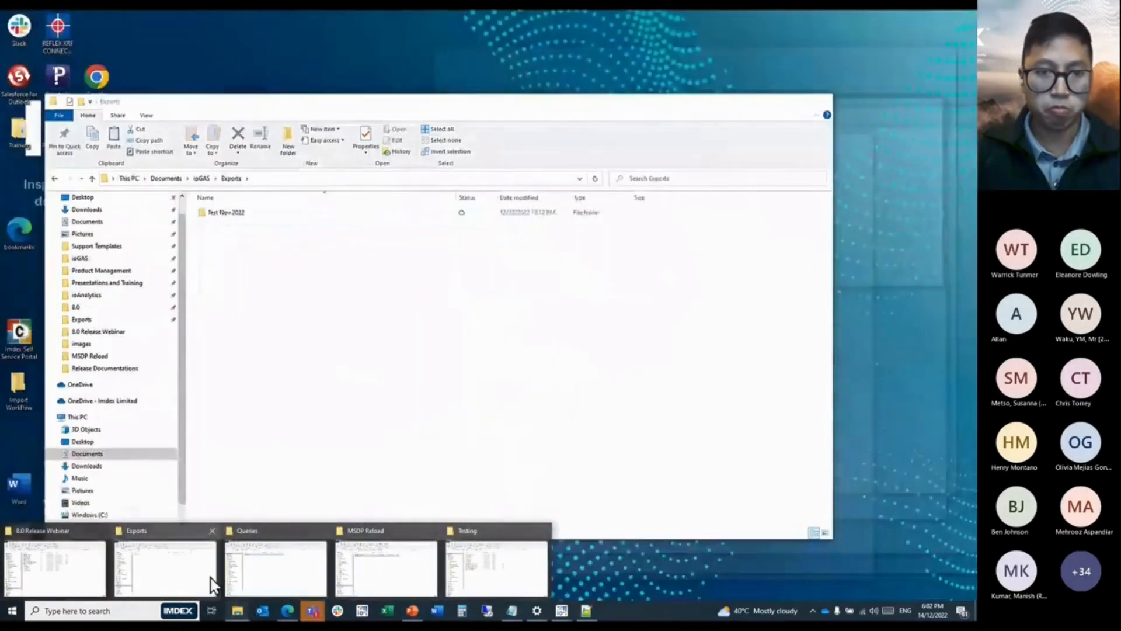
left_click(211, 581)
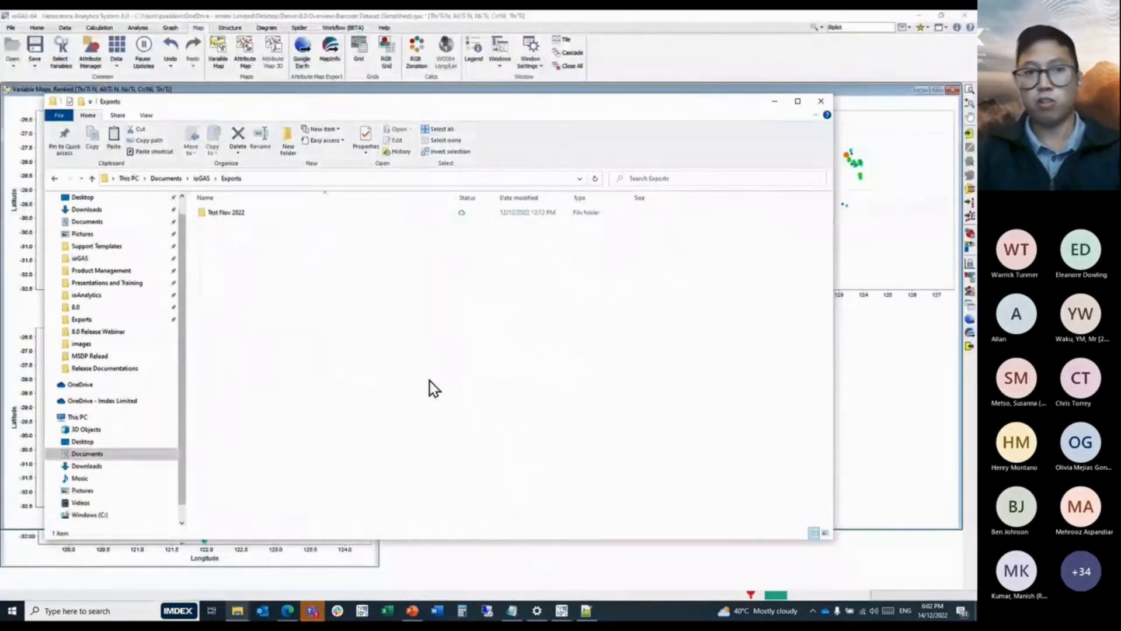
left_click(440, 181)
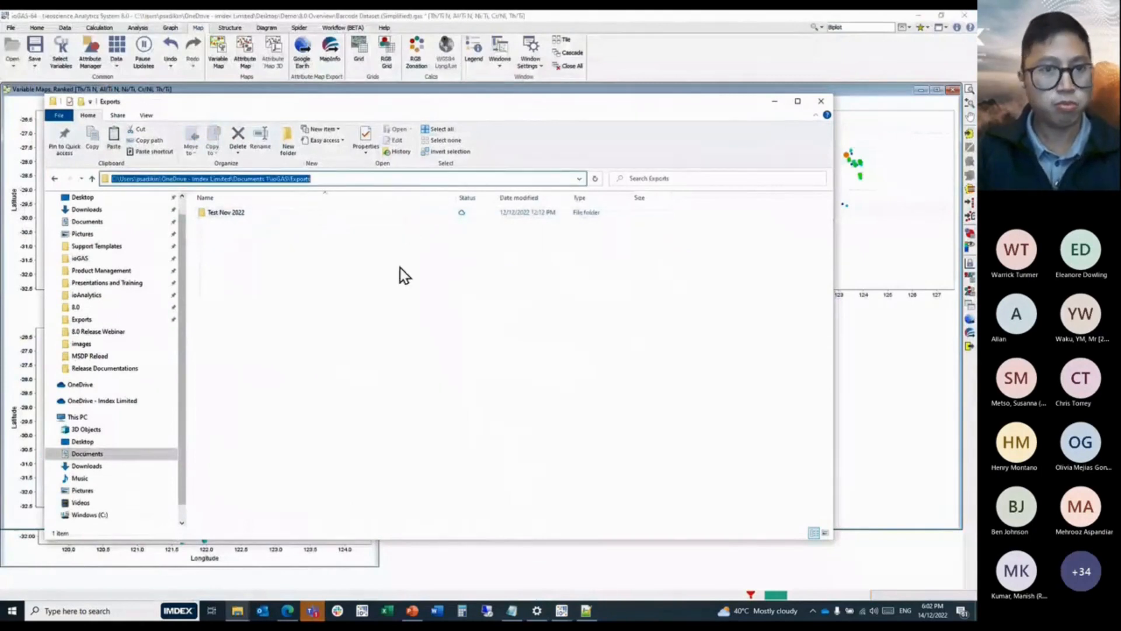
left_click(314, 178)
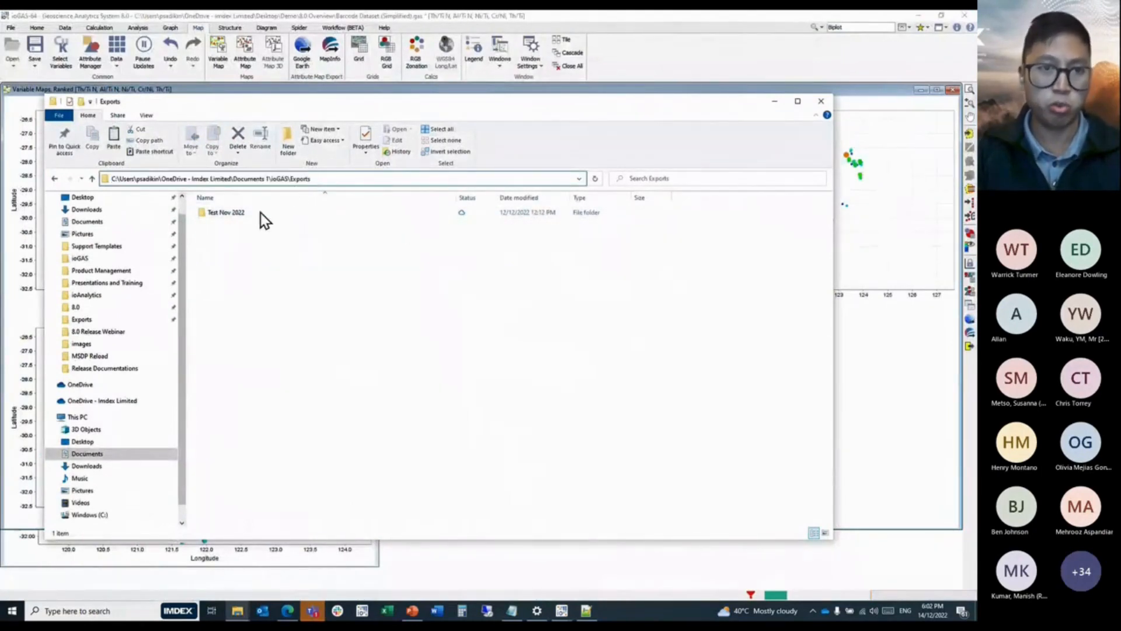
left_click(265, 272)
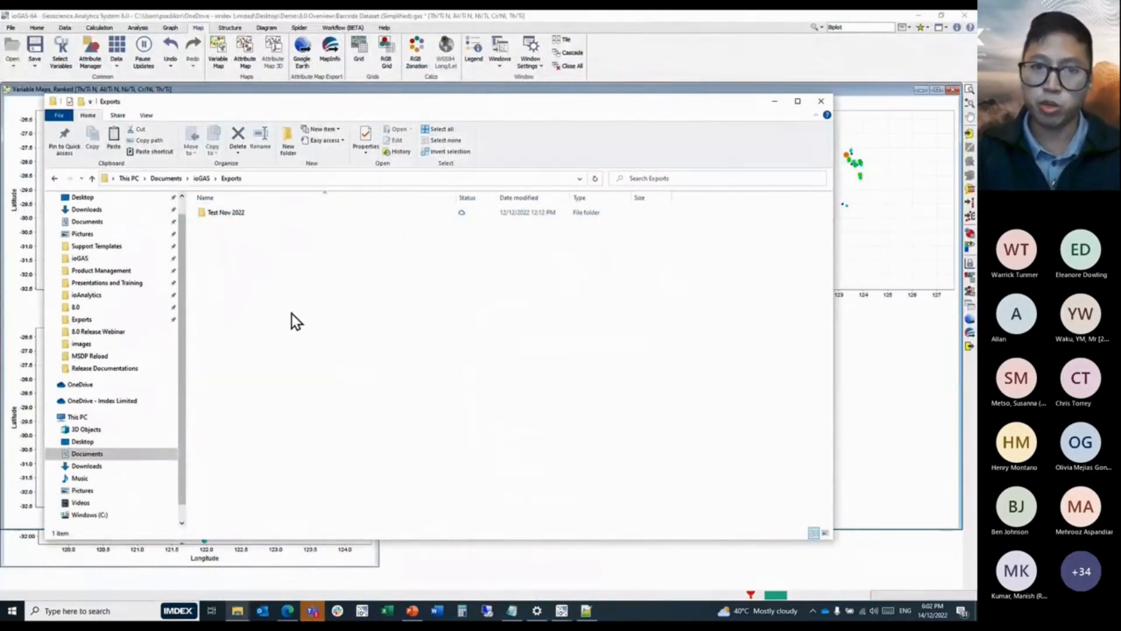
left_click(639, 61)
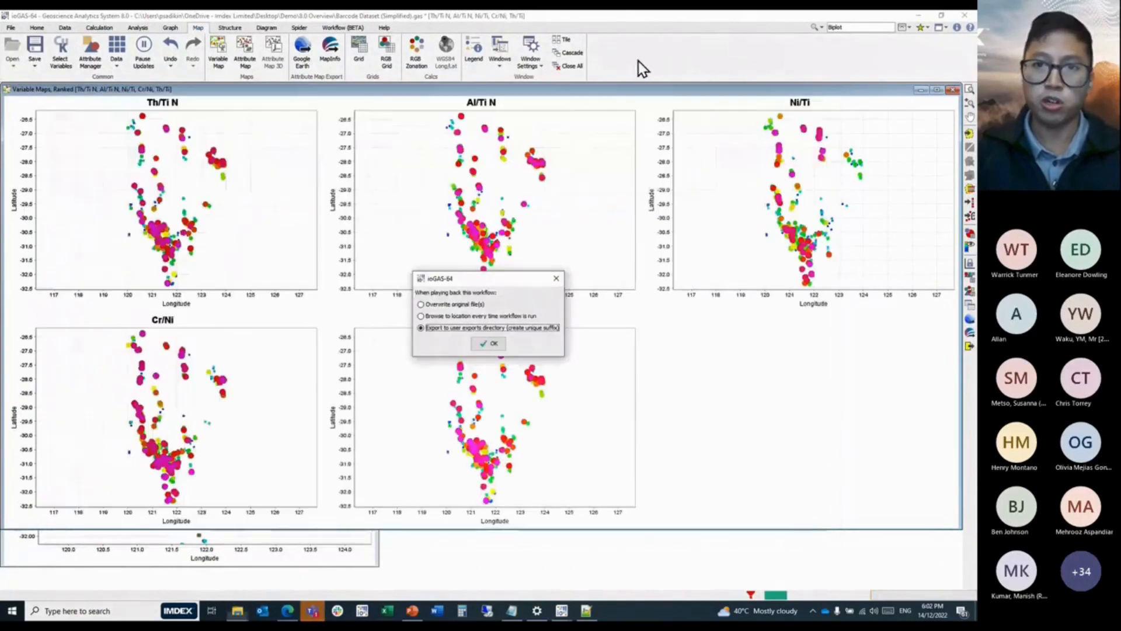
left_click(492, 341)
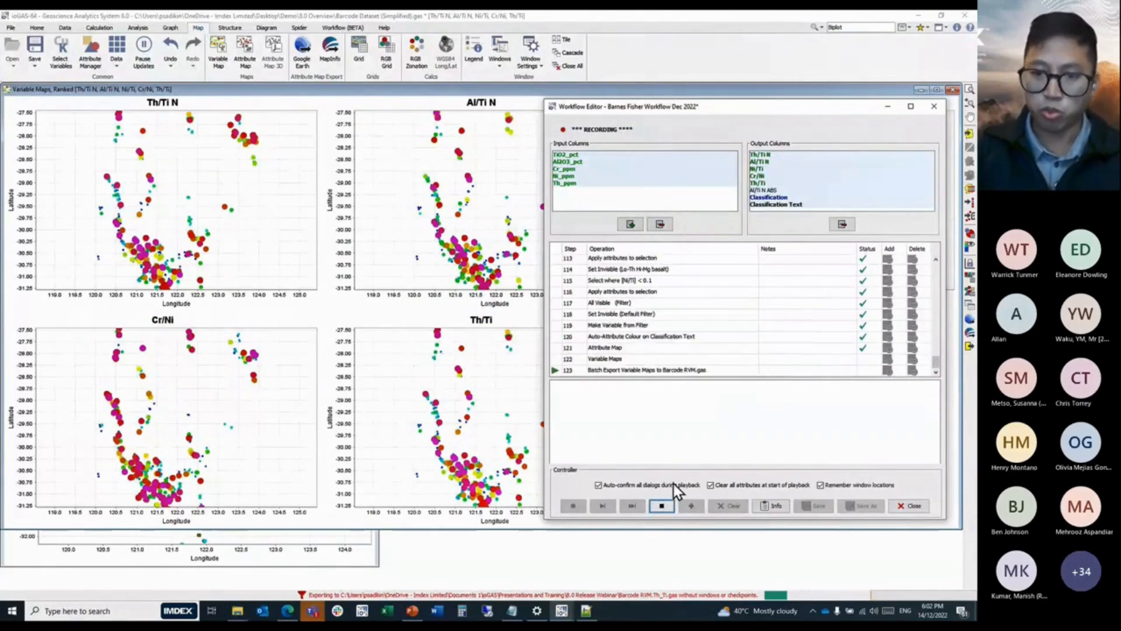
Stop recording and save the workflow as a new XML file named Barnes Fisher Workflow Dec 2022 EDIT v3.
left_click(662, 506)
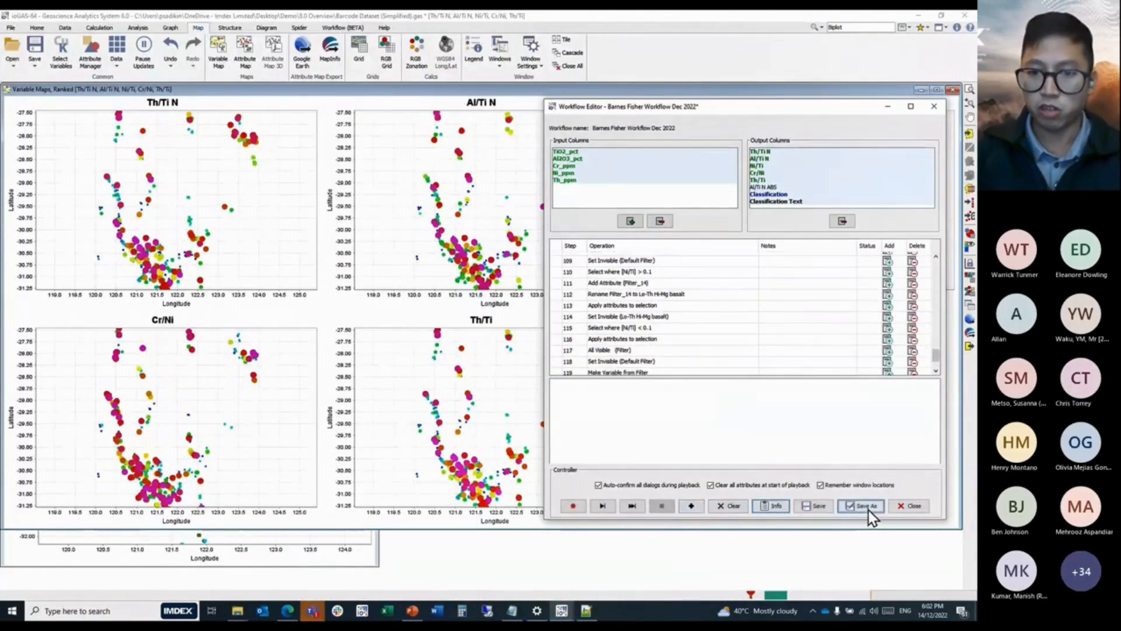
left_click(867, 507)
left_click(515, 388)
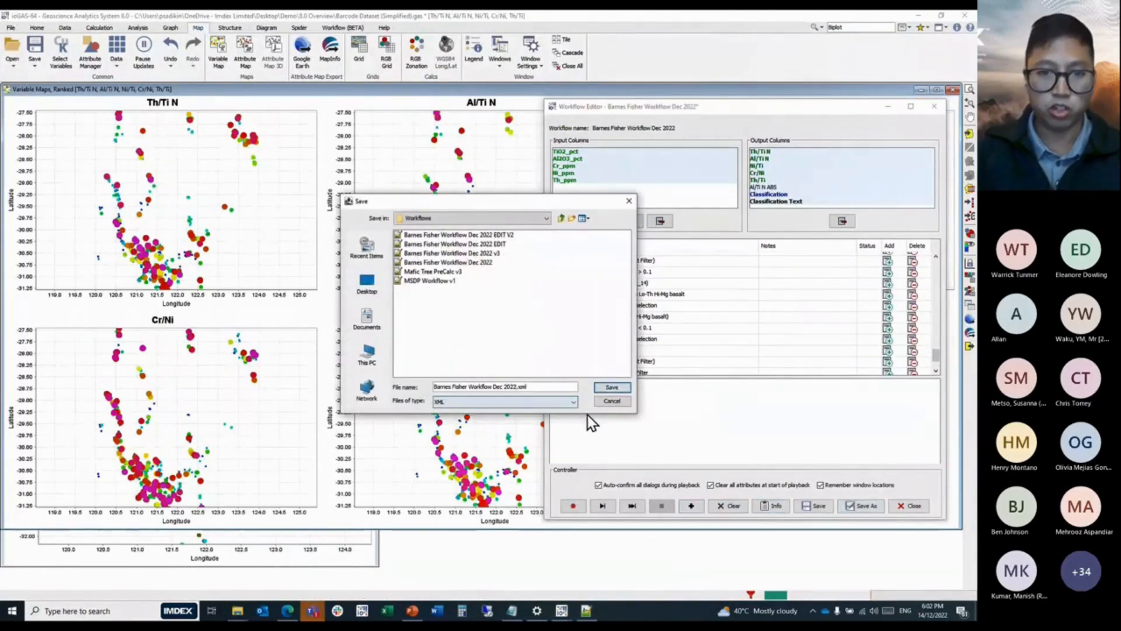
type("EDIT v3")
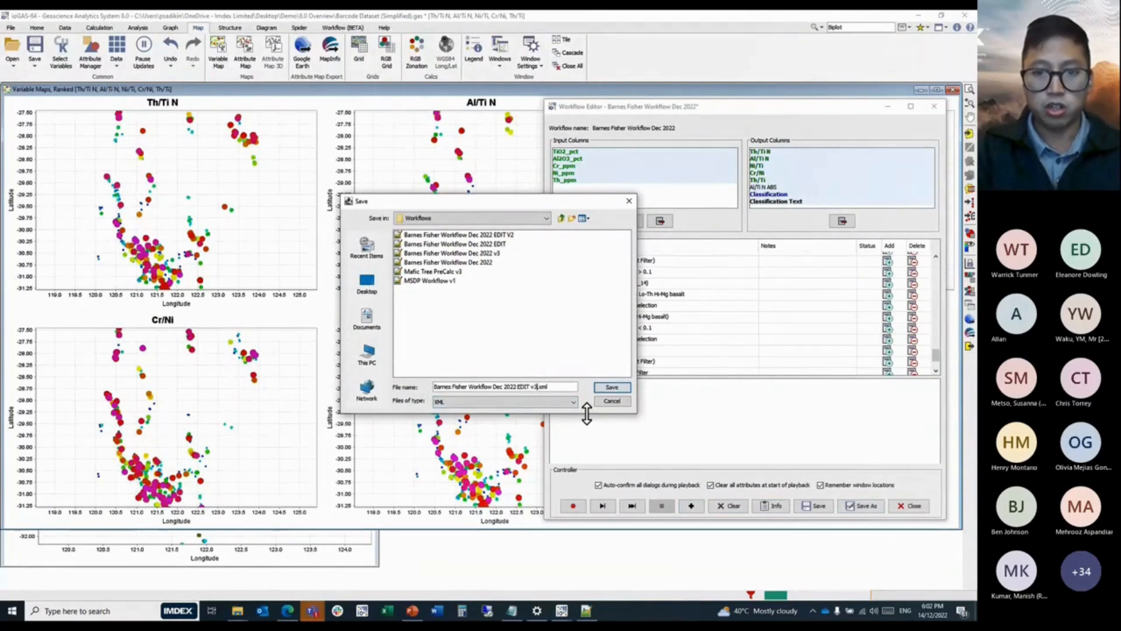
key("Return")
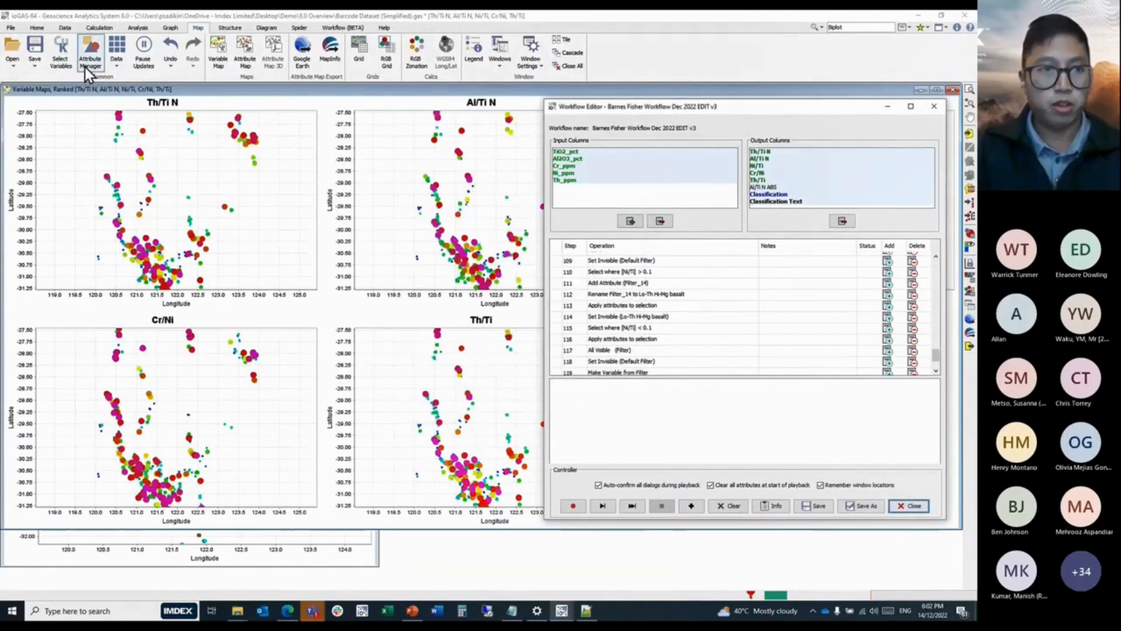
Revert the Barcode Dataset (Simplified) to its saved version and confirm the reversion.
left_click(13, 44)
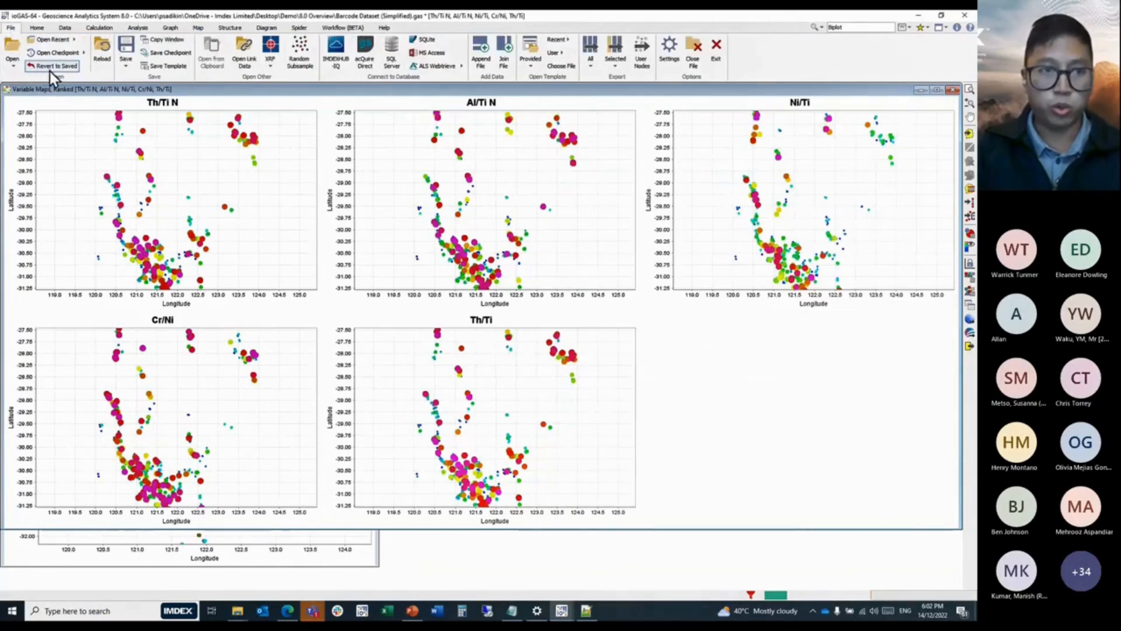
left_click(52, 66)
left_click(470, 347)
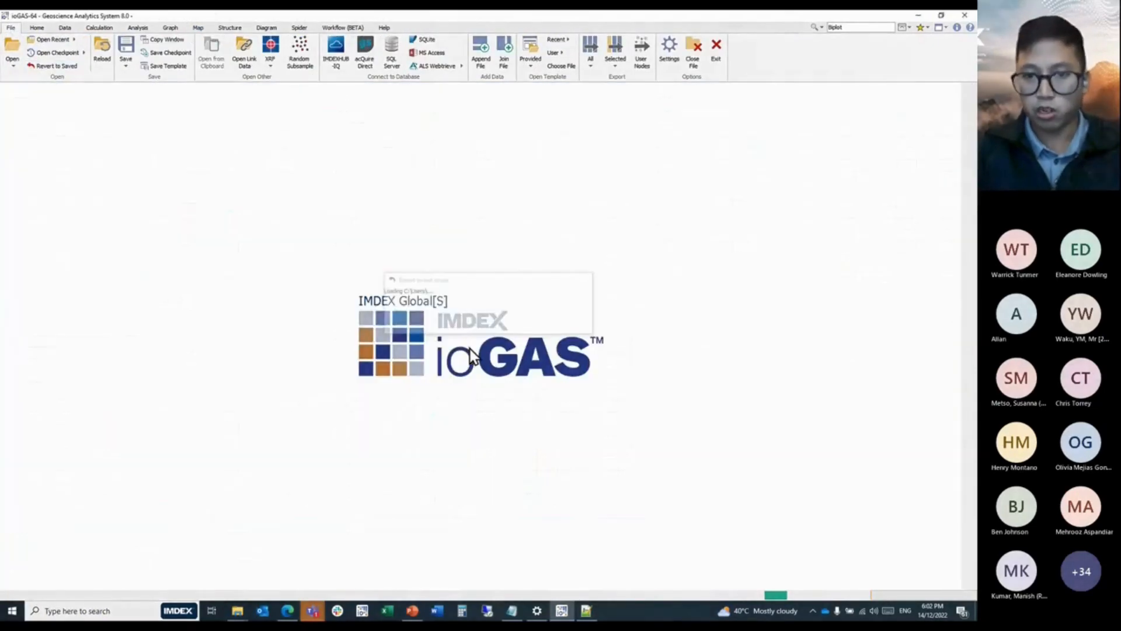
Run the recent workflow Barnes Fisher Workflow Dec 2022 EDIT v3 on the dataset and check the end of its output log.
left_click(335, 27)
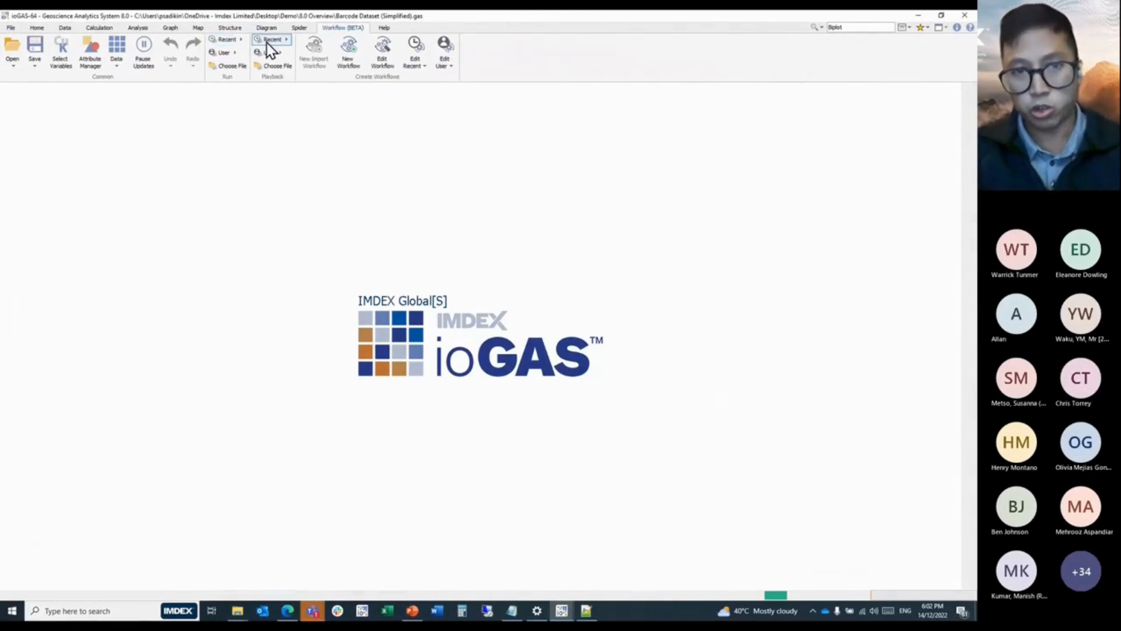
left_click(244, 42)
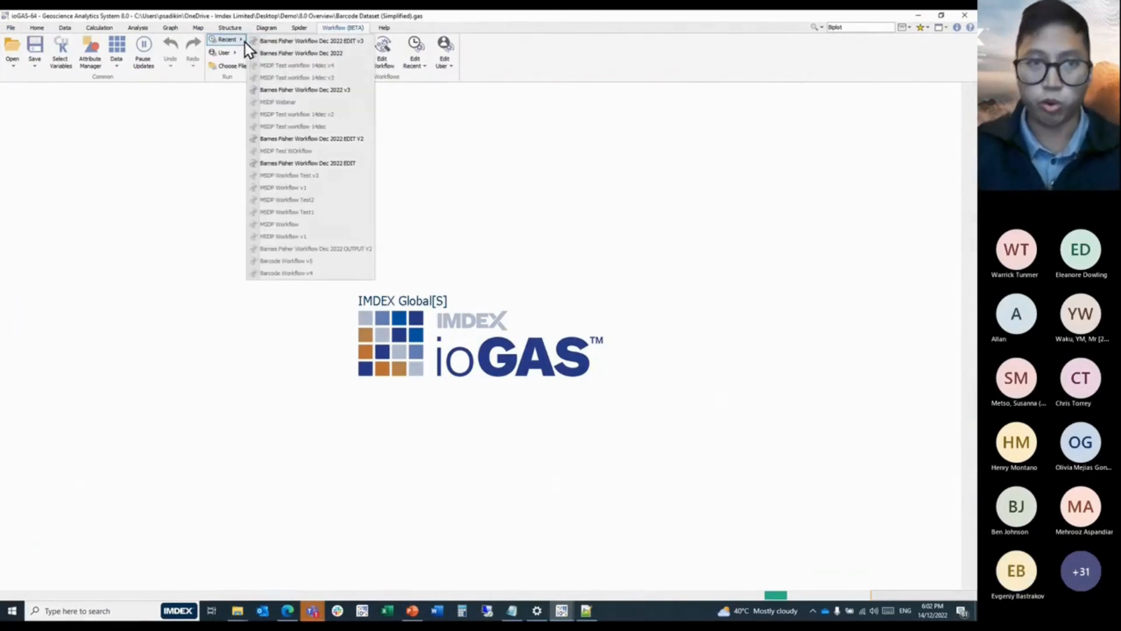
left_click(313, 44)
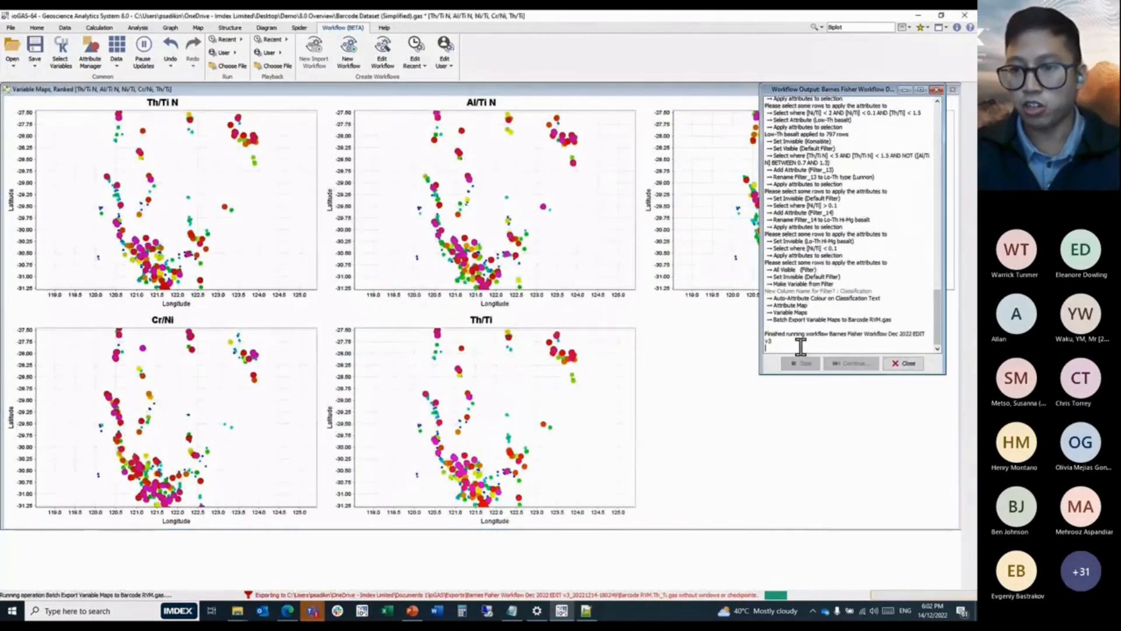
left_click_drag(772, 341, 763, 329)
left_click(780, 320)
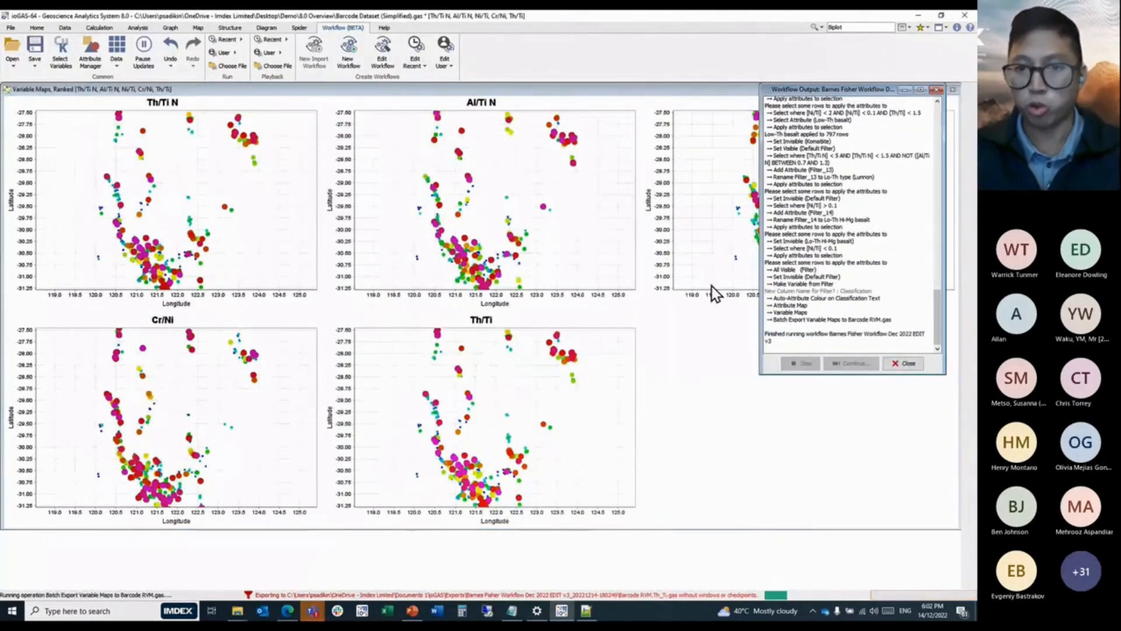
left_click(238, 610)
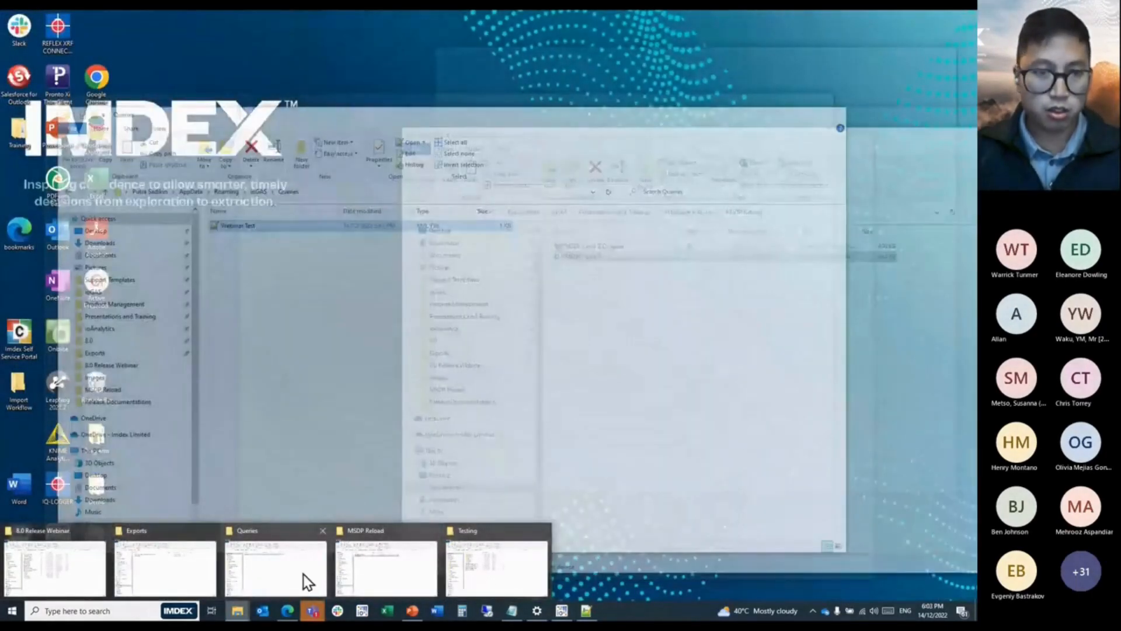
left_click(303, 573)
right_click(288, 282)
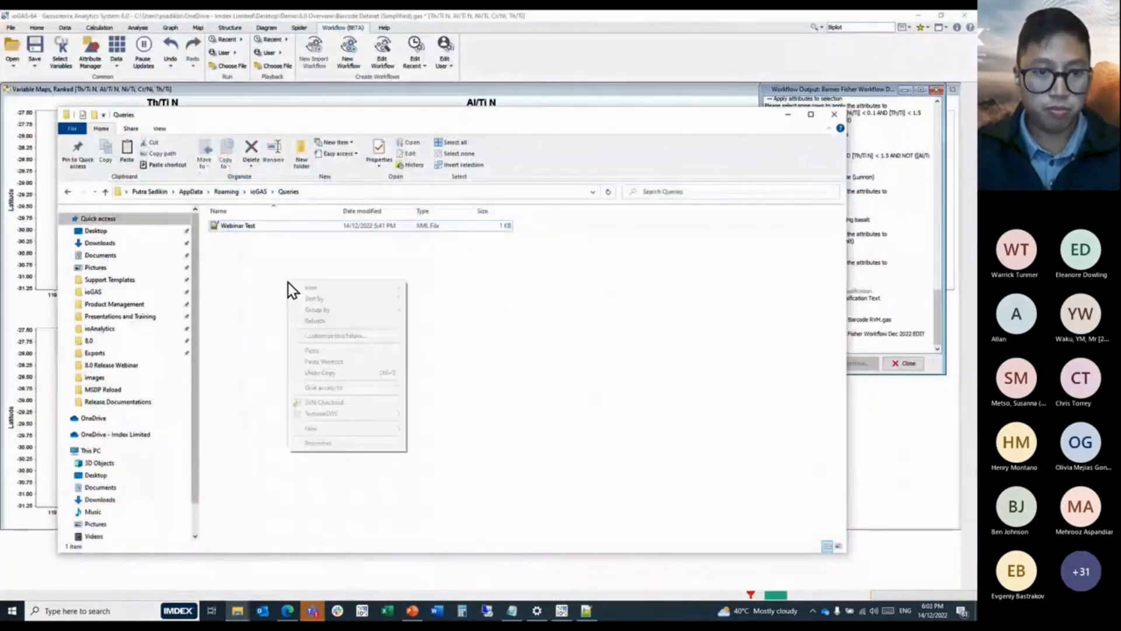
left_click(323, 326)
mouse_move(237, 614)
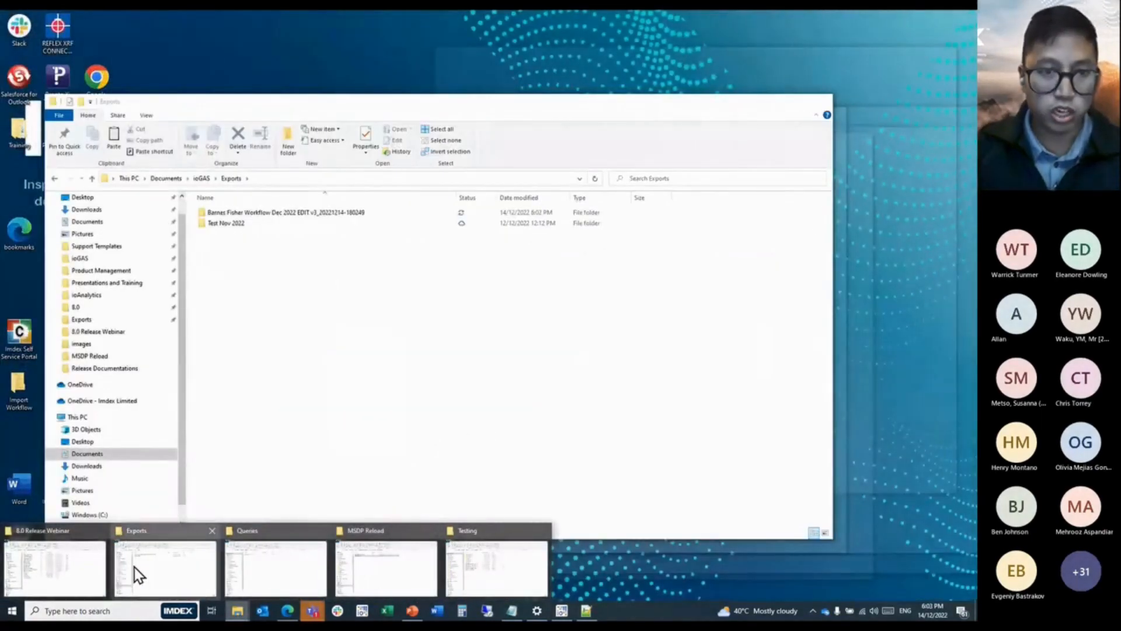
left_click(134, 567)
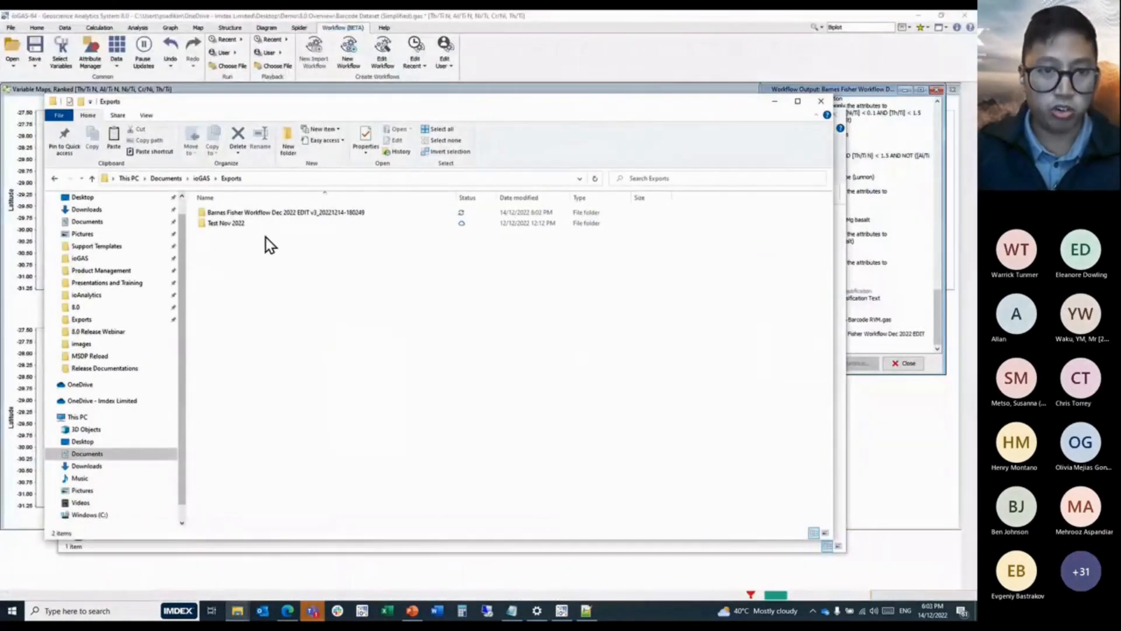
left_click(299, 212)
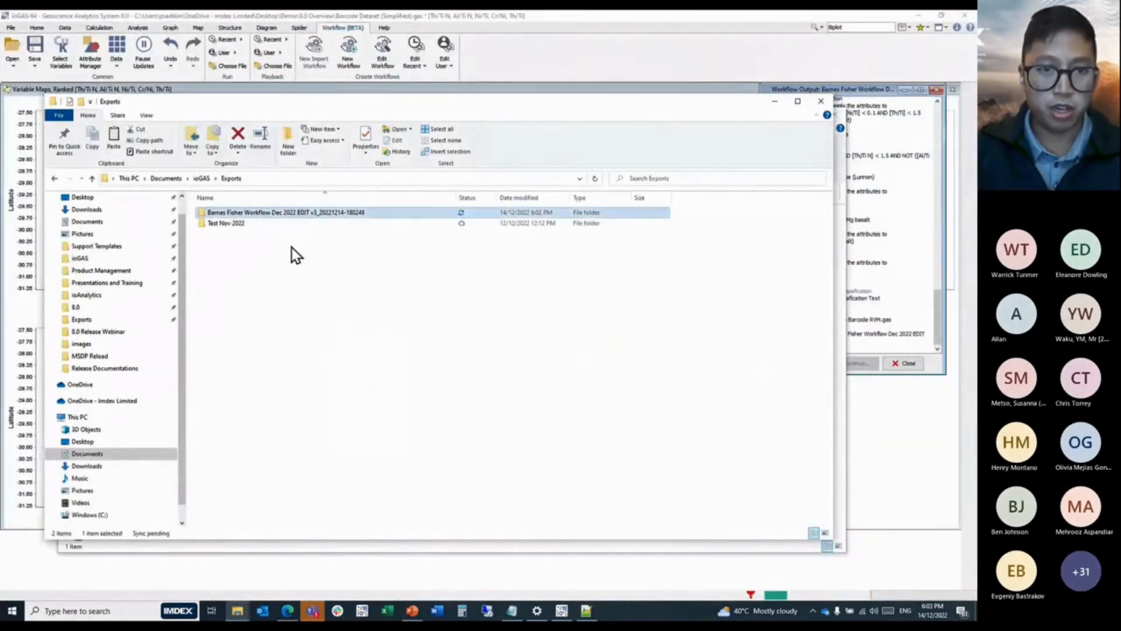
left_click(313, 217)
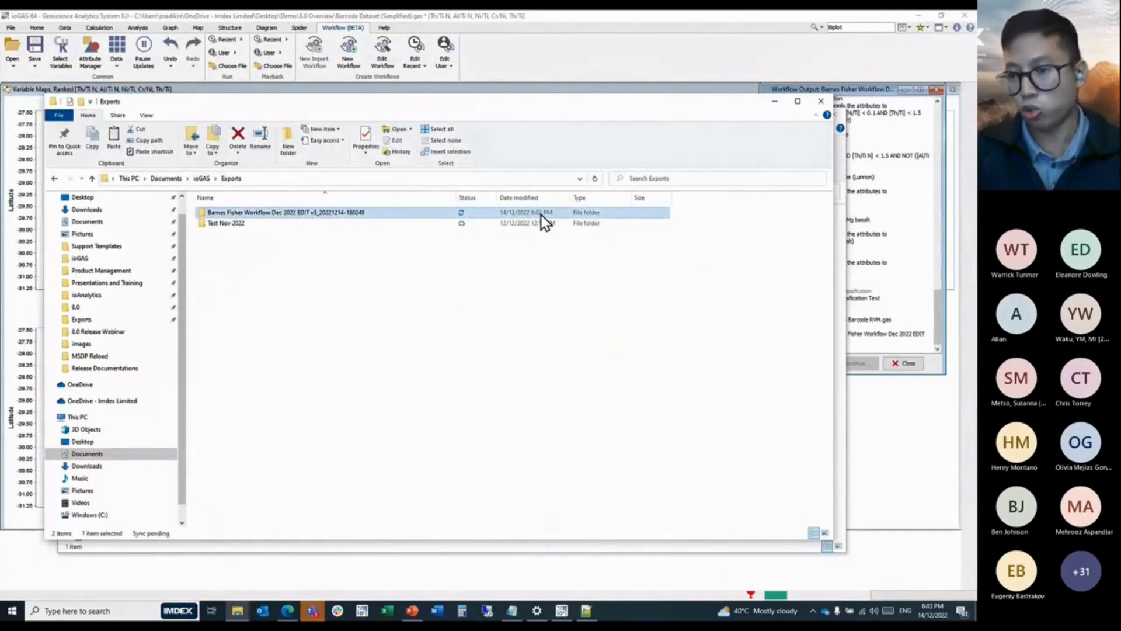
double_click(321, 215)
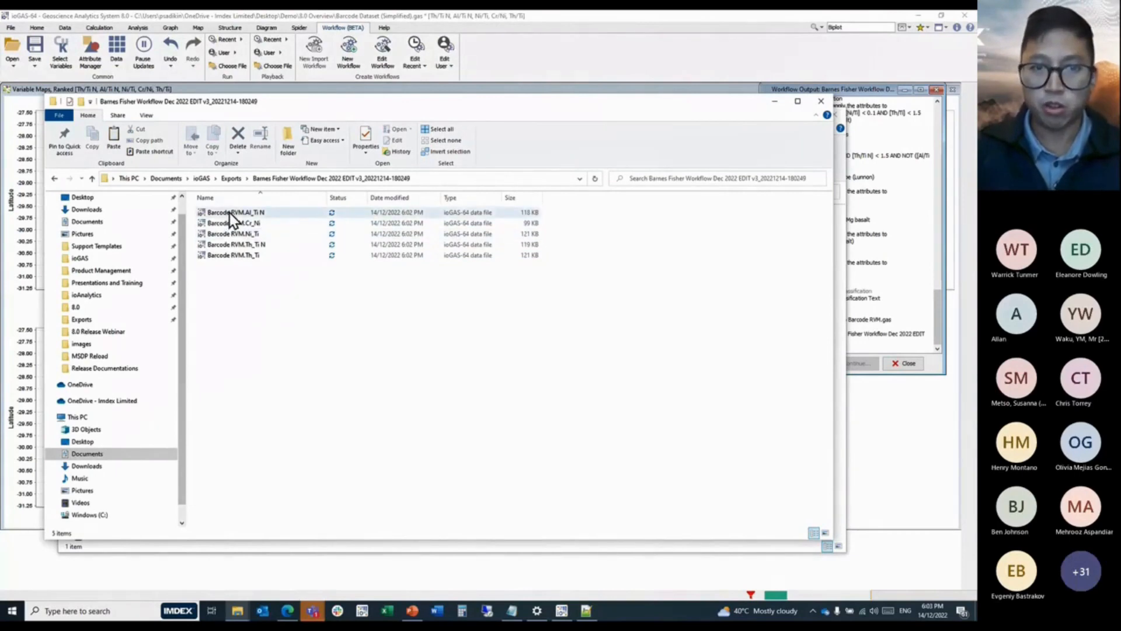
Open the exported file Barcode RVM.Al_Ti N in ioGAS without saving the current dataset's changes, and create its attribute map.
left_click_drag(229, 212, 884, 557)
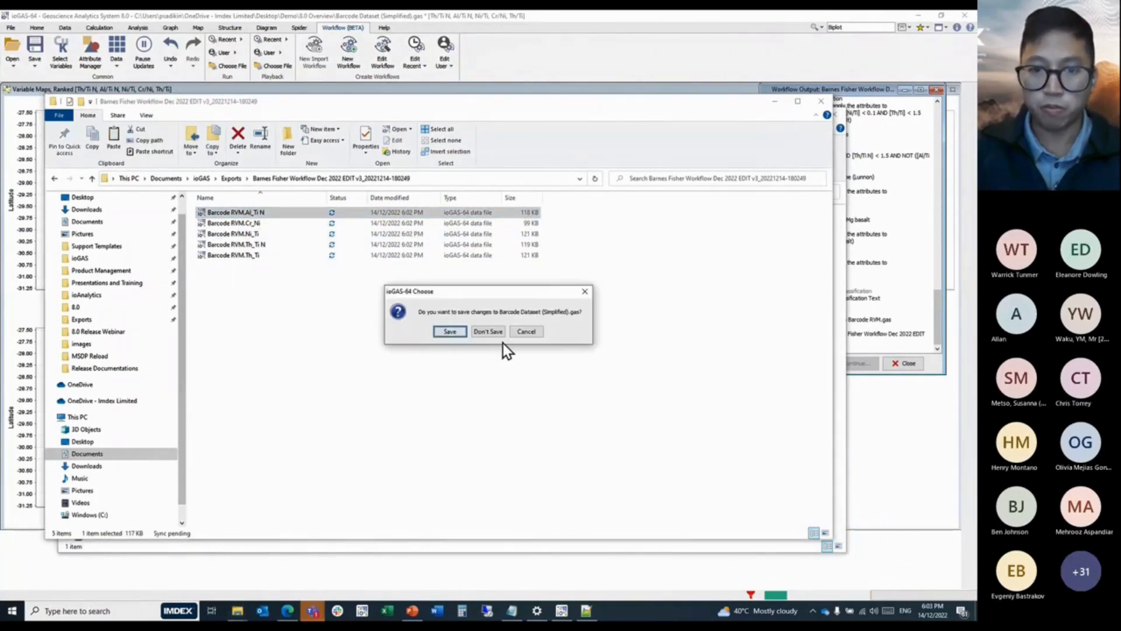
left_click(489, 332)
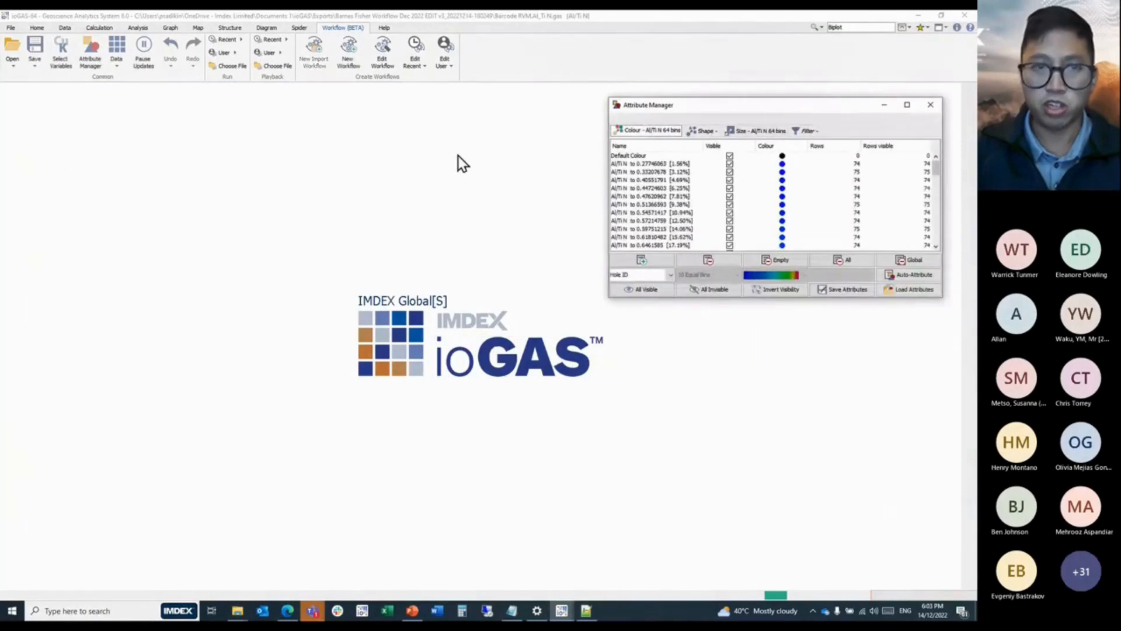
left_click(196, 27)
left_click(244, 56)
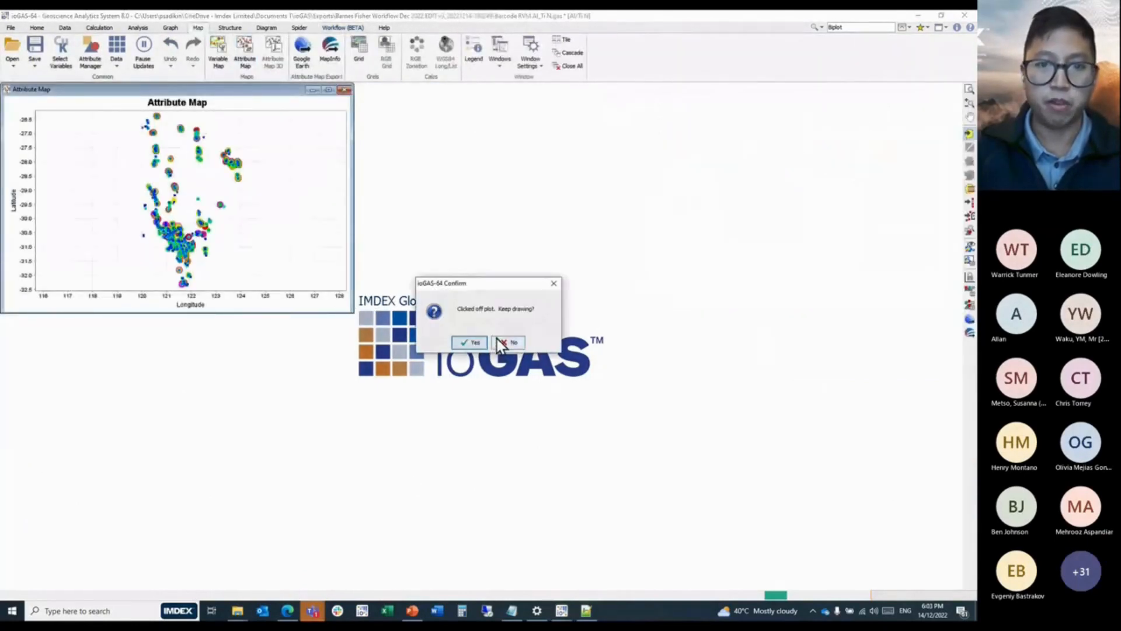
left_click(498, 341)
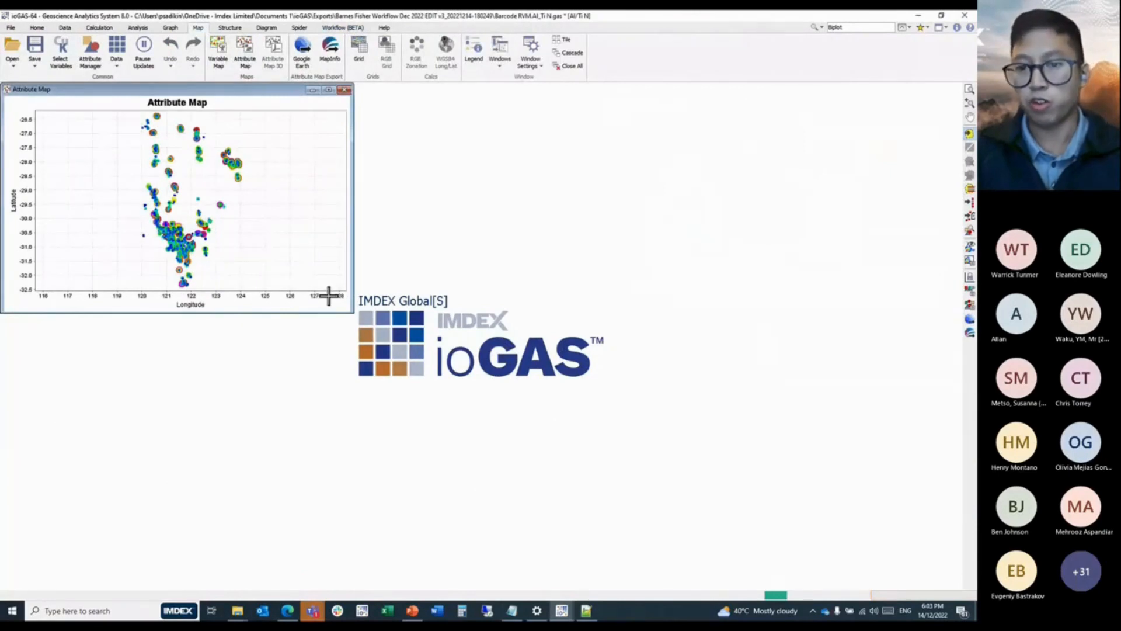
Minimise the attribute map and switch to the What's New ioGAS 8.0 webinar presentation in PowerPoint.
left_click(313, 91)
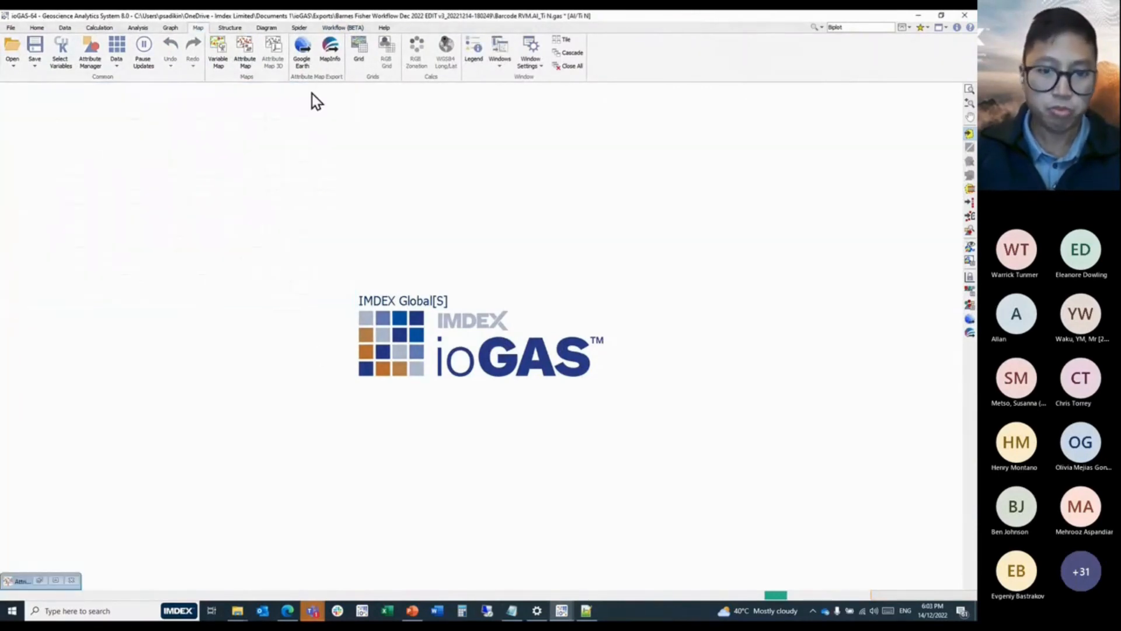
left_click(412, 609)
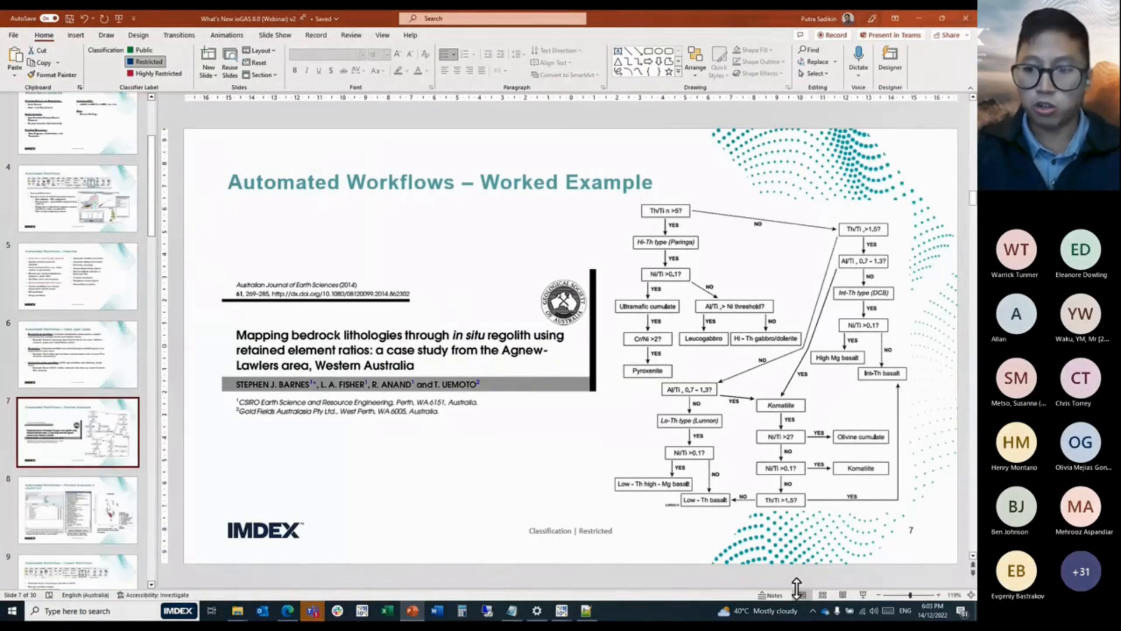